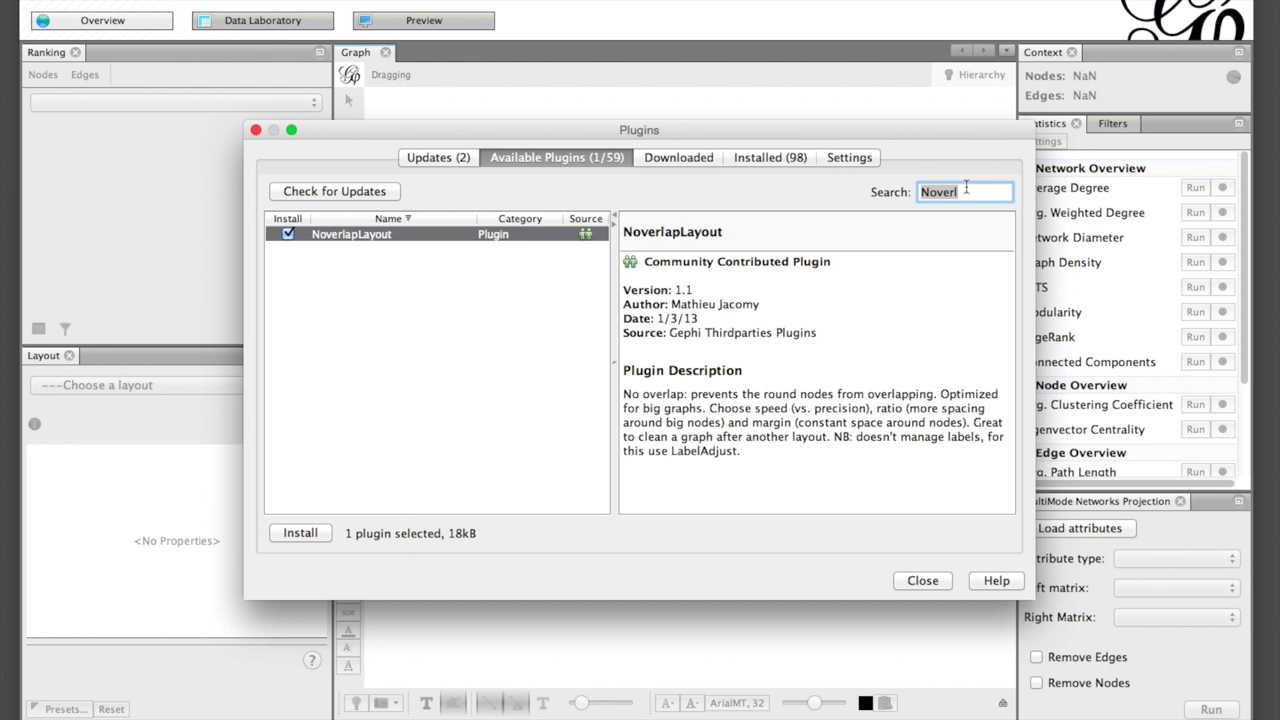
Search the available plugins for "Geo" and install GeoLayout together with NoverlapLayout, accepting the license agreements.
type("Geo")
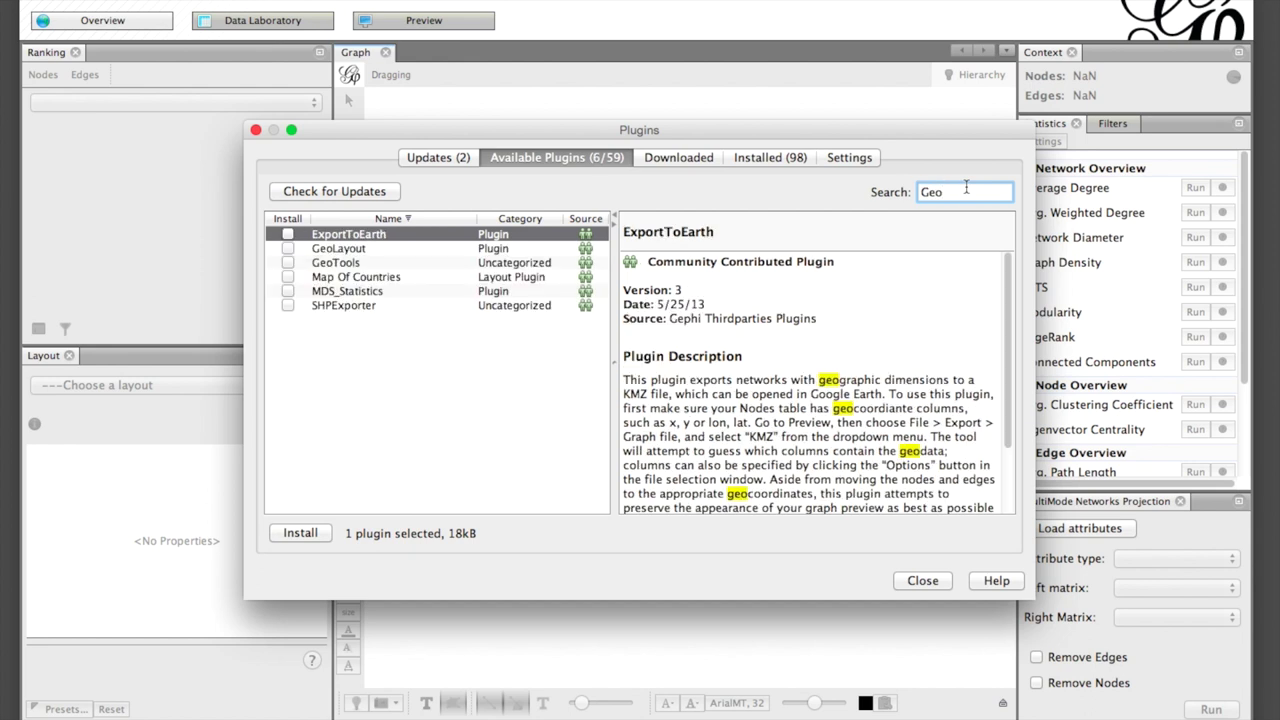
left_click(288, 248)
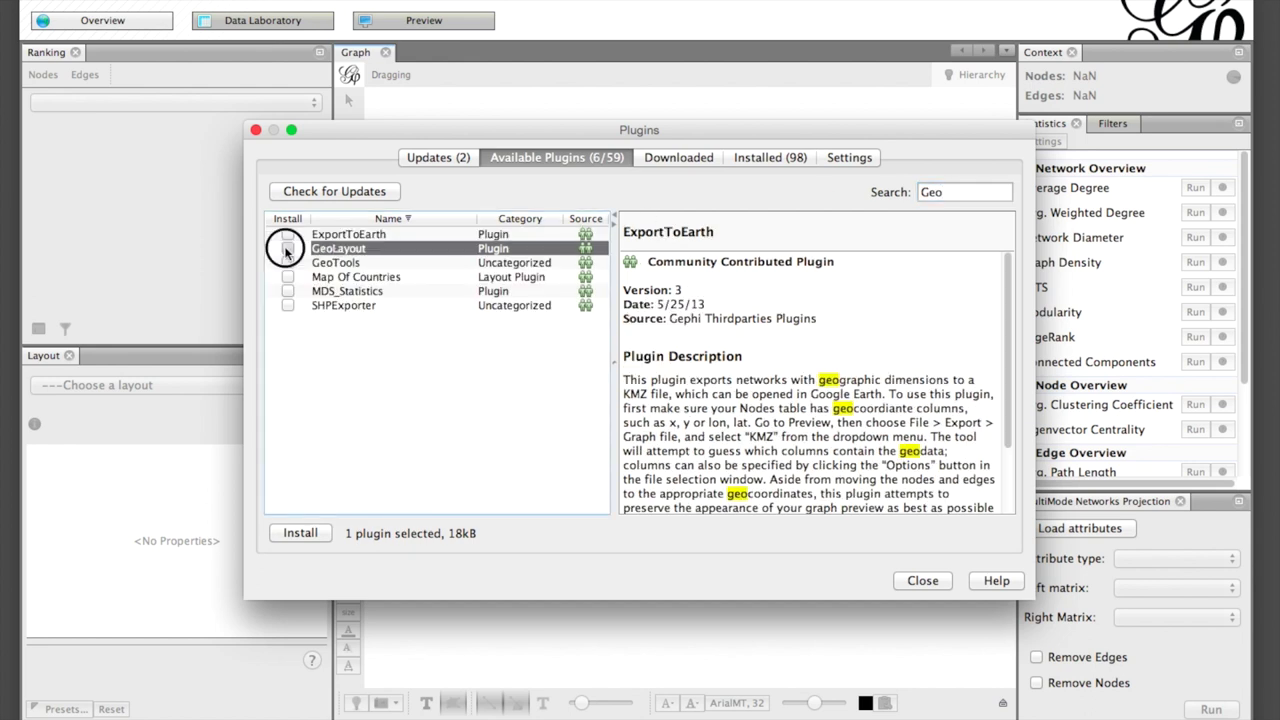
left_click(300, 533)
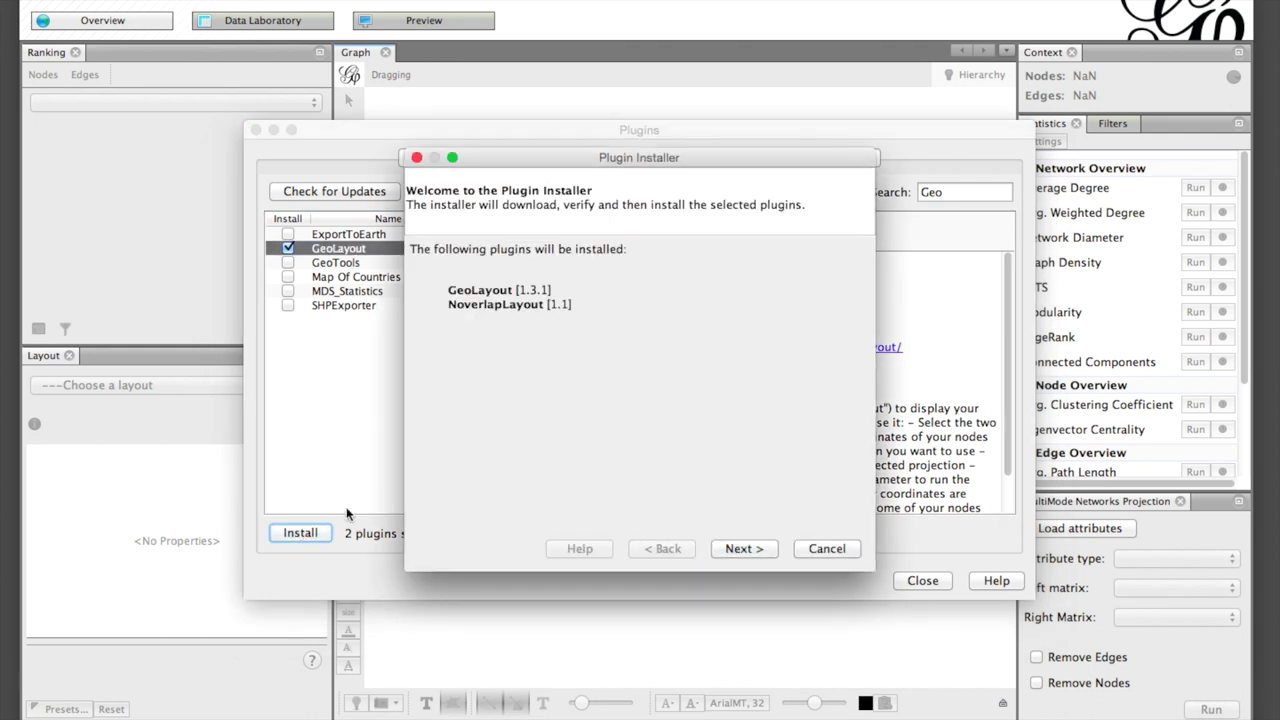
left_click(737, 547)
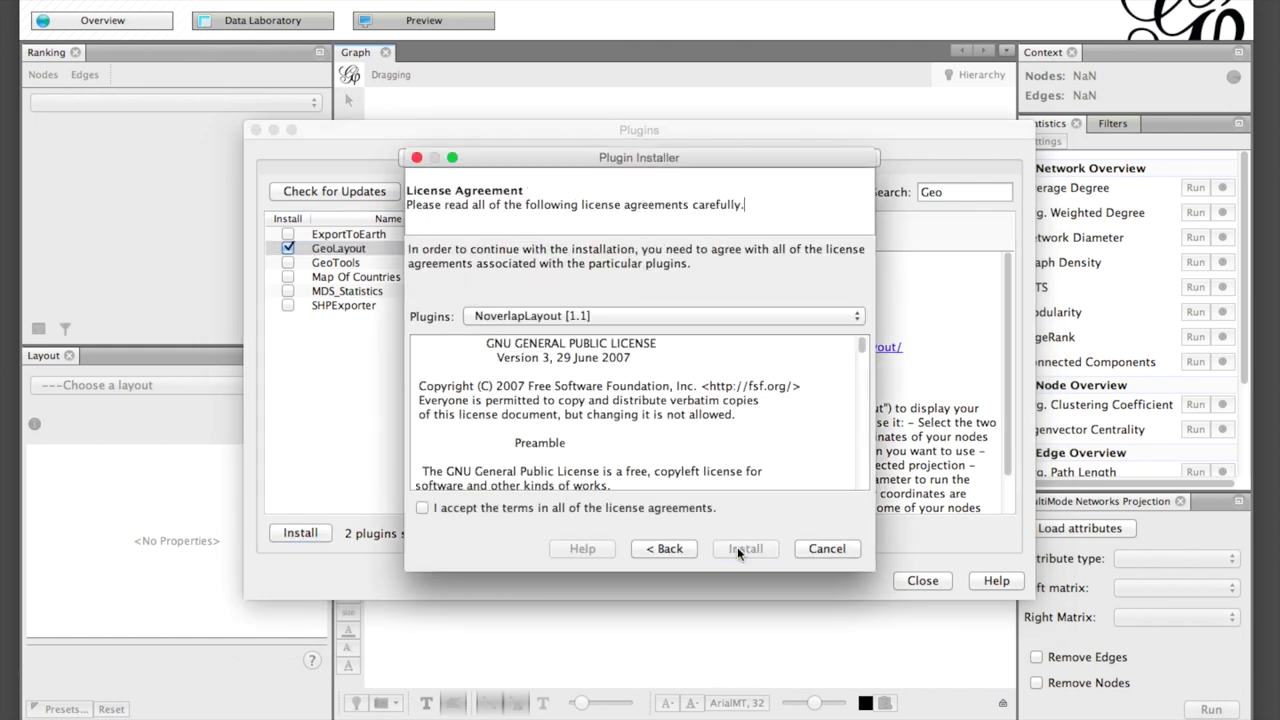
left_click(608, 508)
left_click(748, 556)
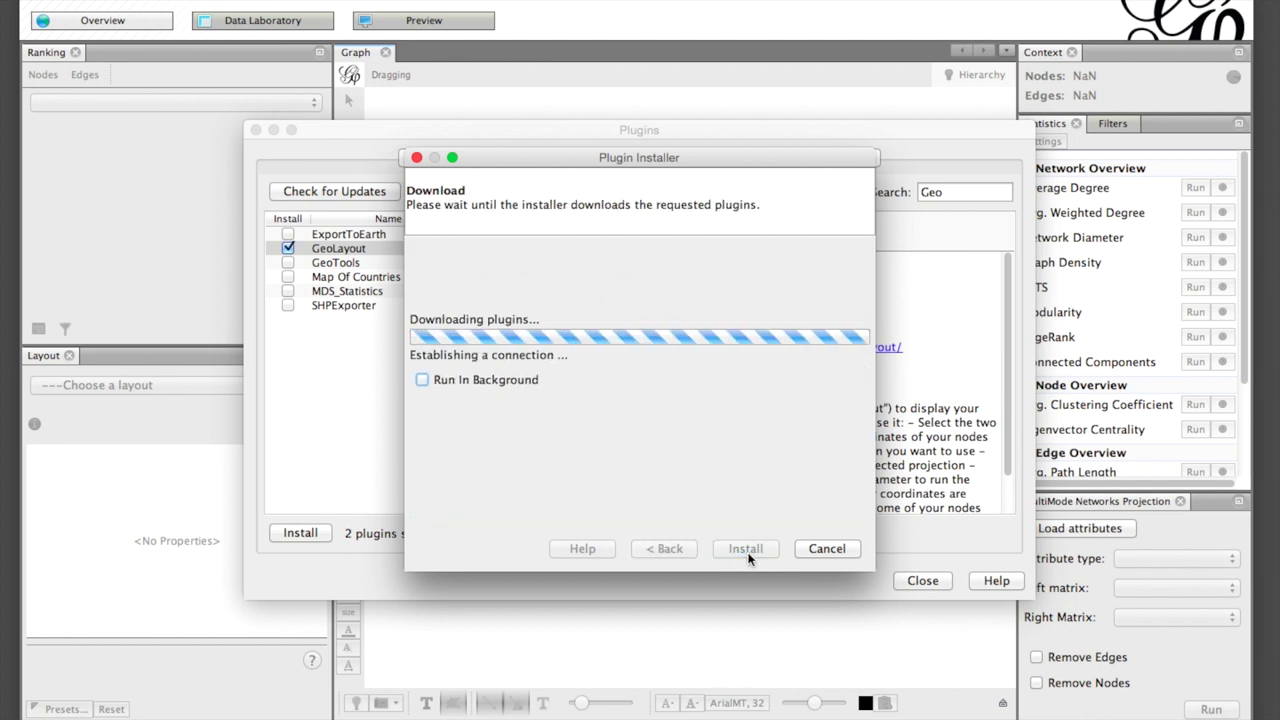
left_click(748, 533)
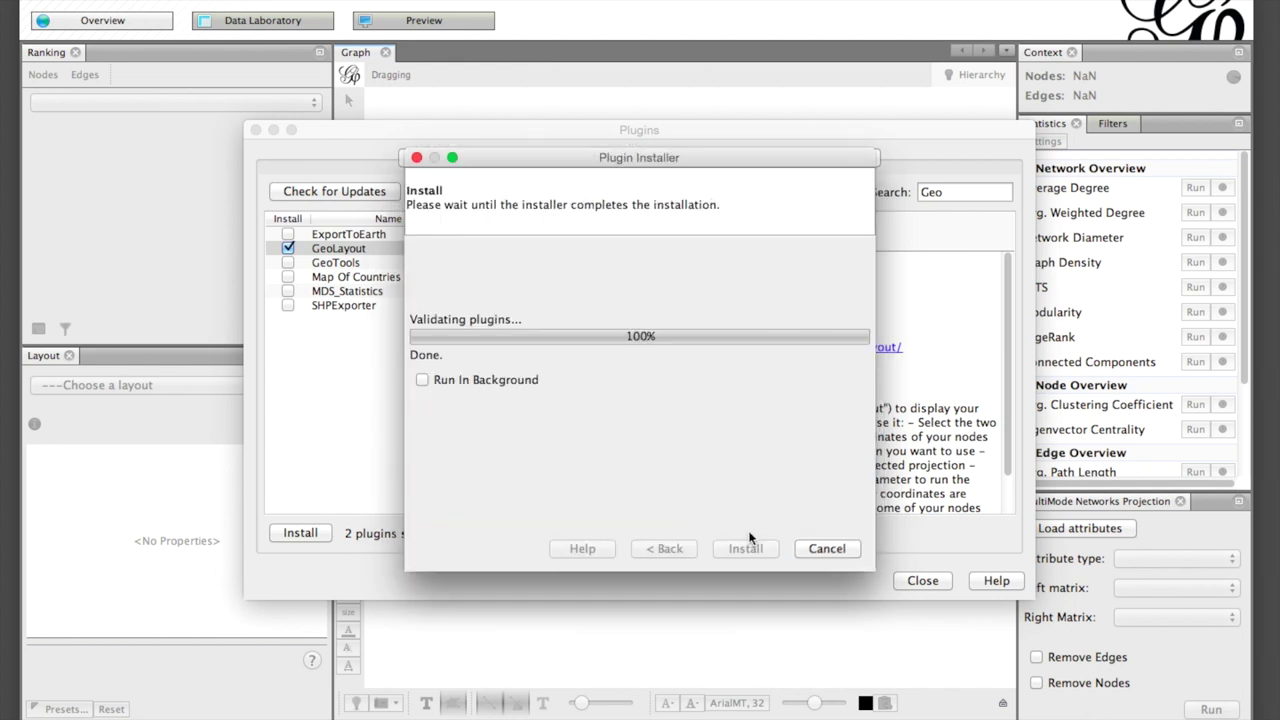
left_click(748, 546)
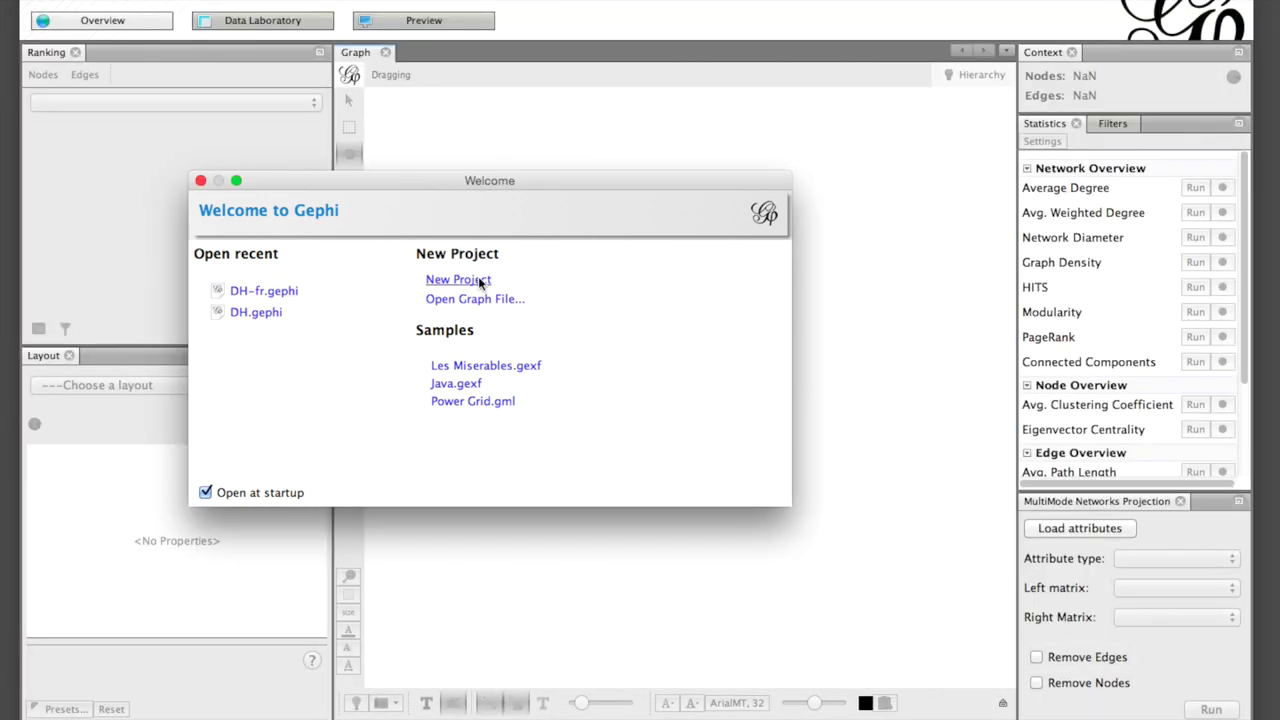
Create a new project and choose Nodes1.csv as the file for a spreadsheet import in the Data Laboratory.
left_click(472, 282)
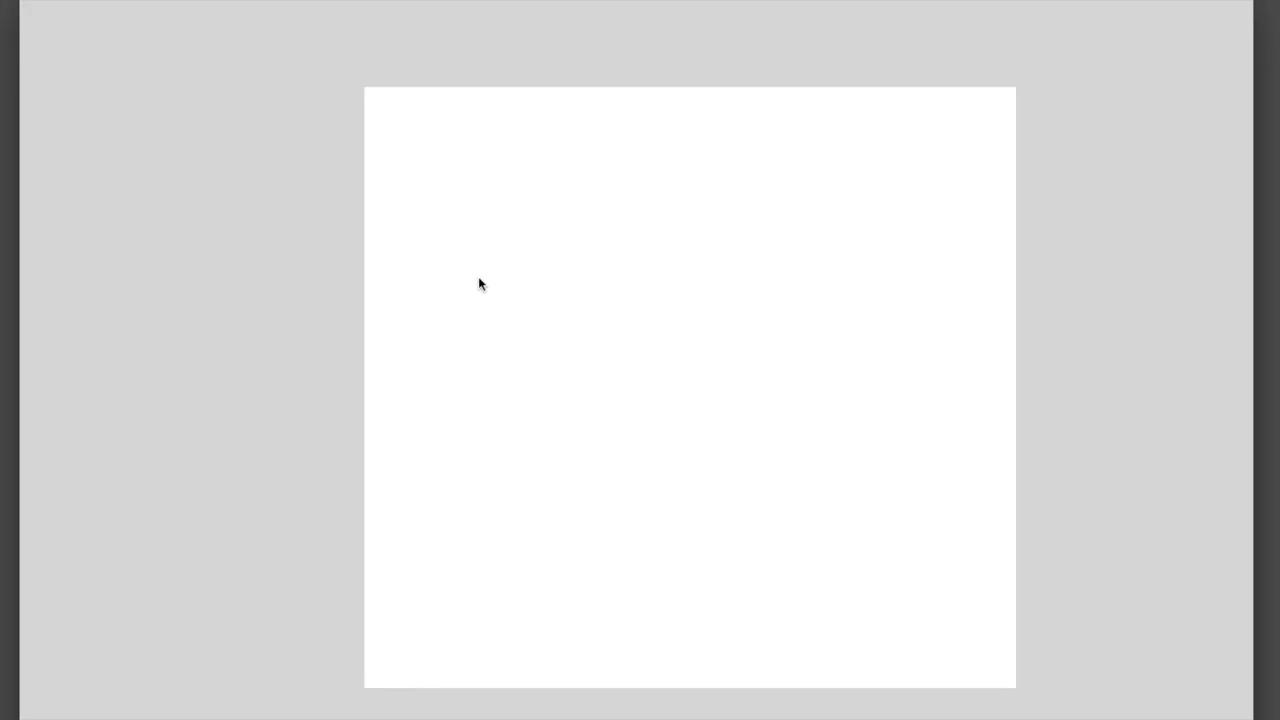
left_click(293, 22)
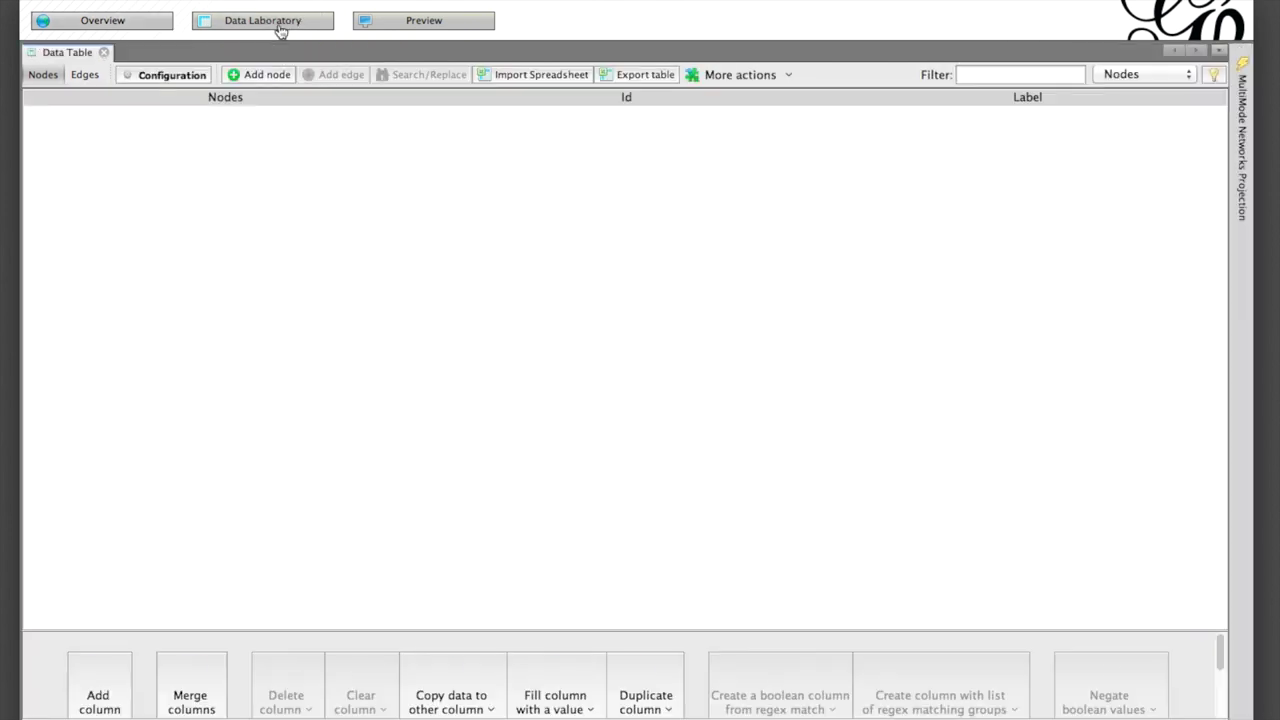
left_click(518, 80)
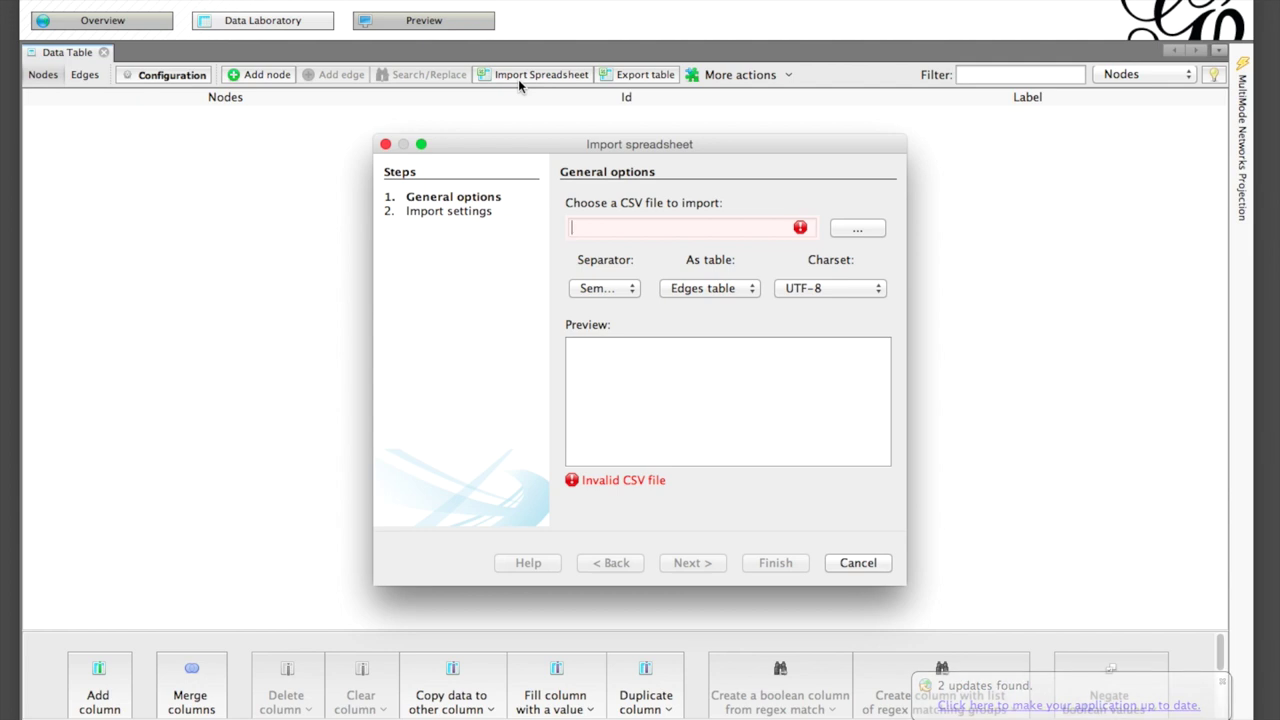
left_click(850, 228)
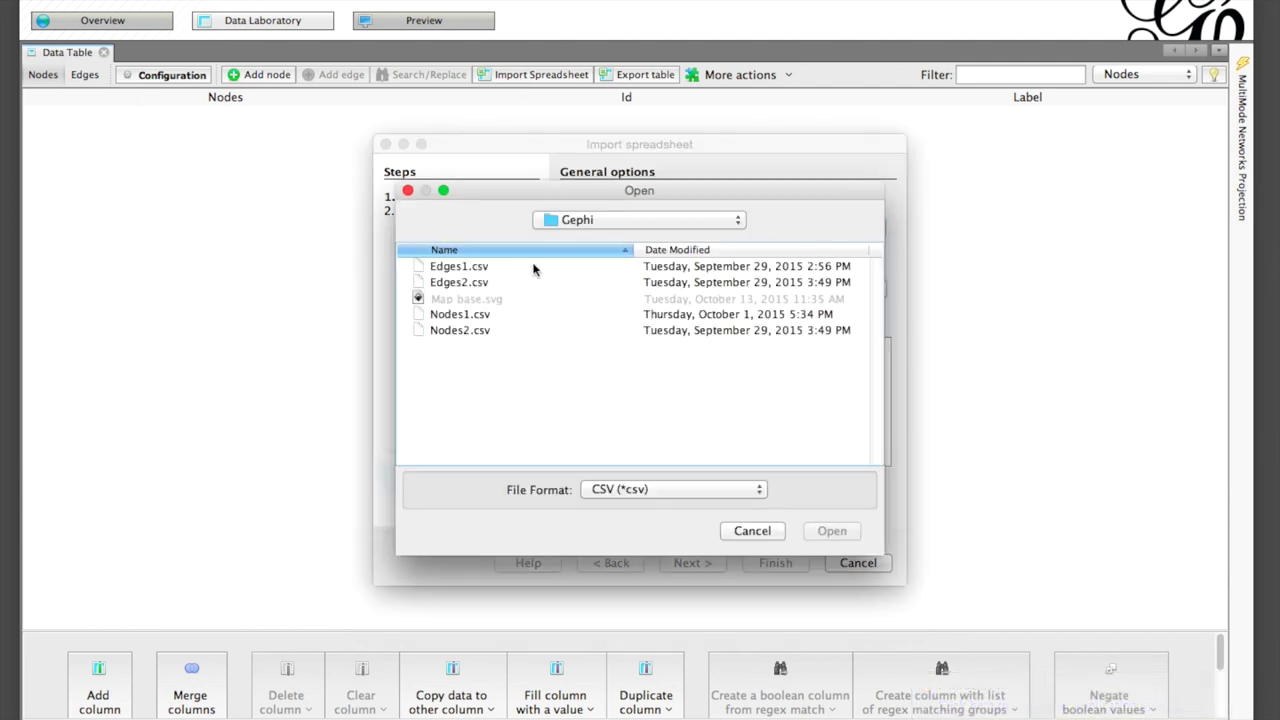
left_click(502, 316)
left_click(824, 532)
Set the Nodes1.csv import to the semicolon separator and the nodes table, and proceed to the import settings.
left_click(625, 288)
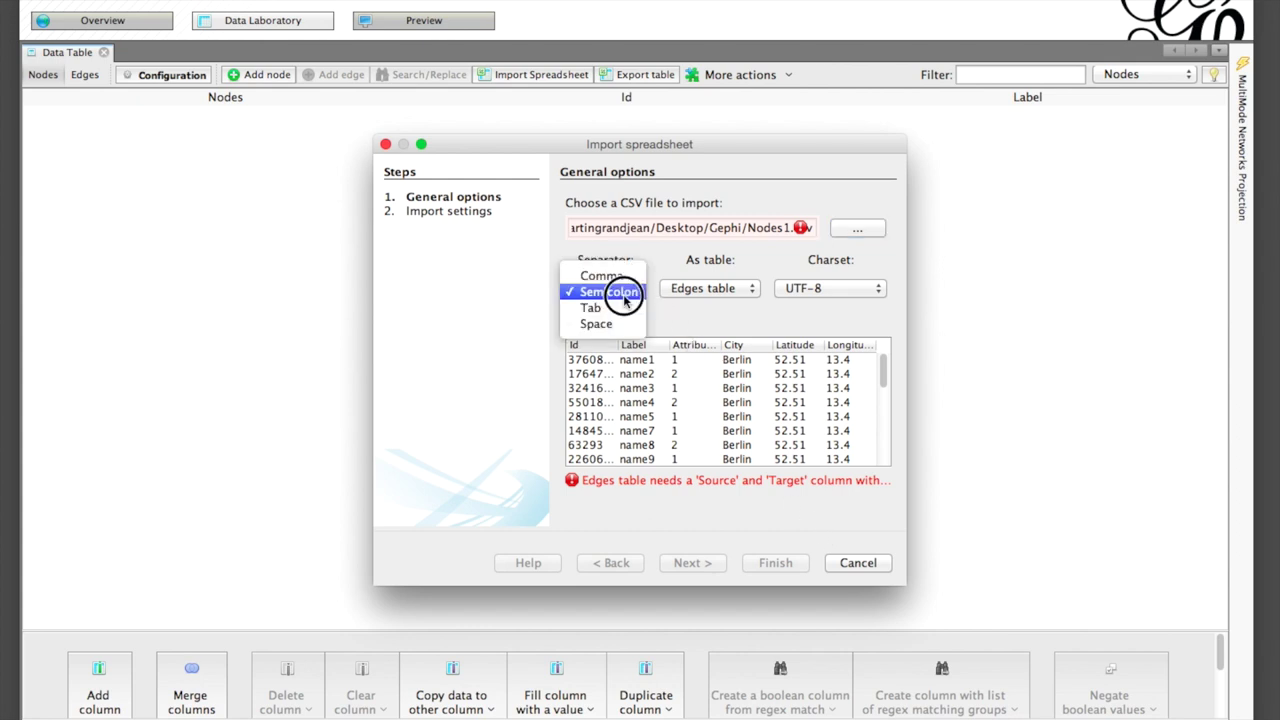
left_click(713, 292)
left_click(704, 276)
left_click(688, 563)
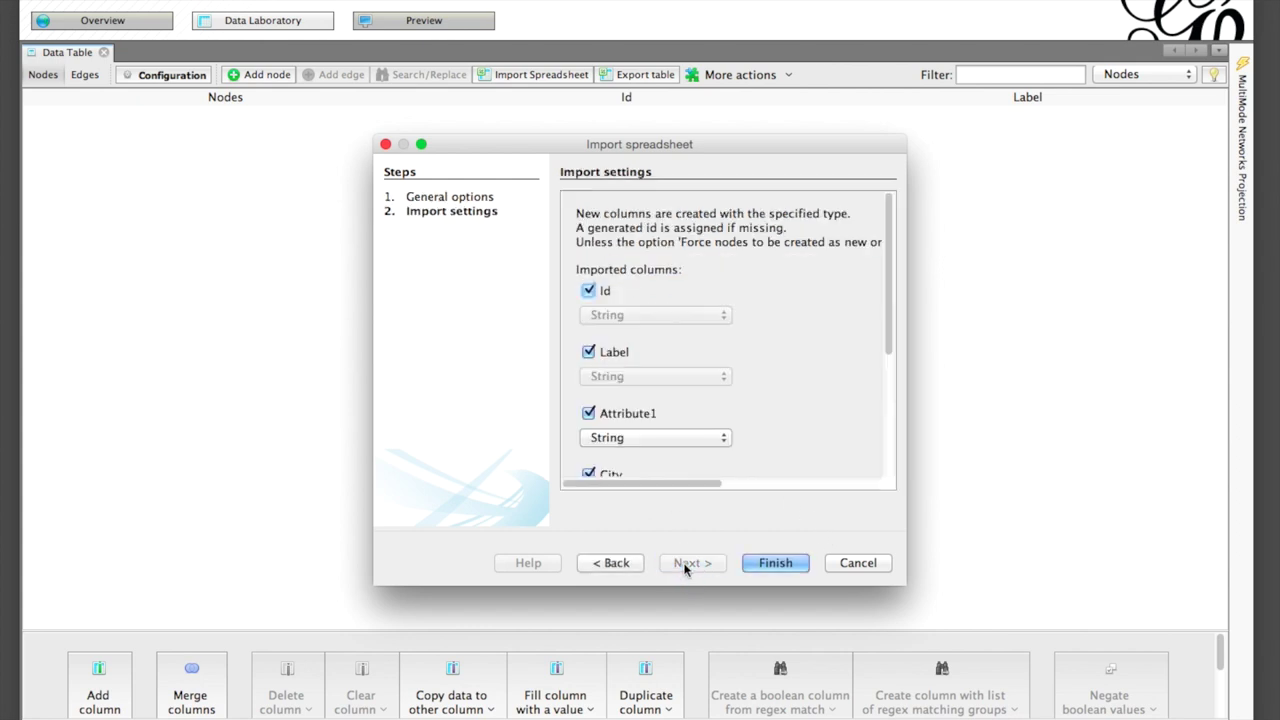
Set the data type of the imported Attribute1 column to Integer.
scroll(686, 353, "down", 1)
scroll(686, 354, "down", 1)
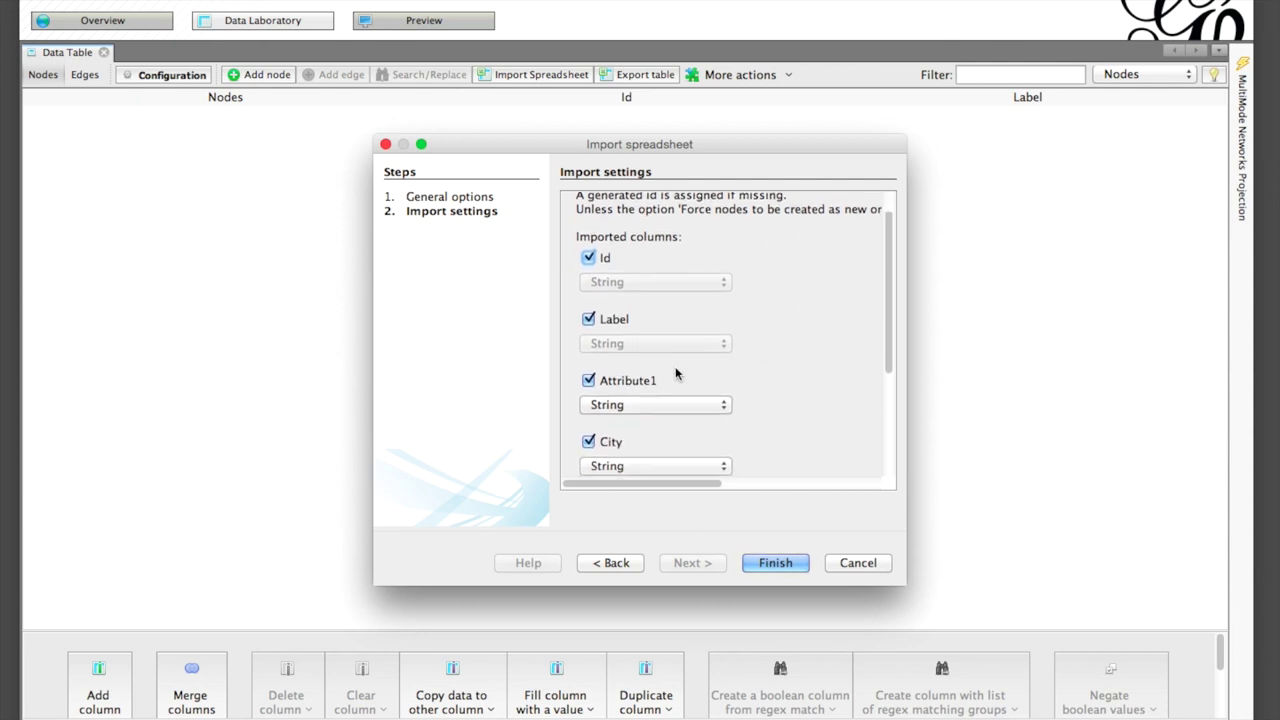
left_click(666, 406)
scroll(655, 460, "up", 3)
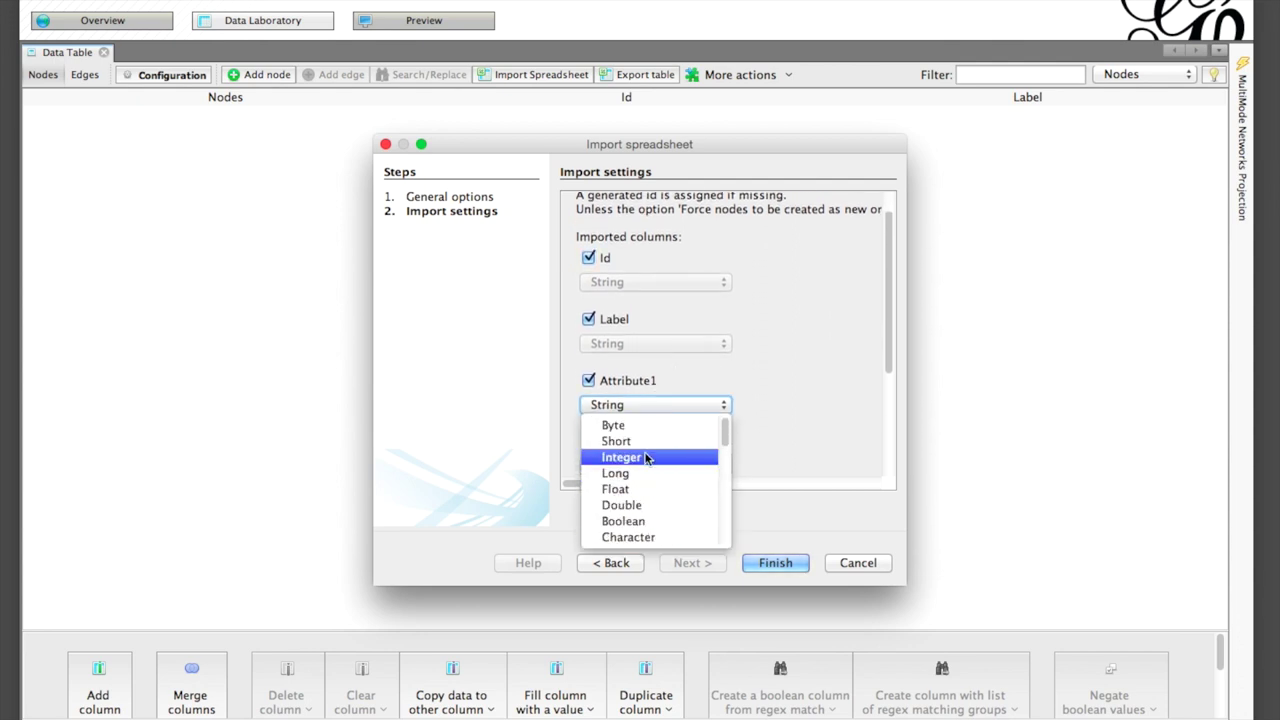
left_click(650, 457)
Set the Latitude and Longitude columns to the Double type and finish importing the nodes.
scroll(743, 329, "down", 3)
scroll(743, 329, "down", 1)
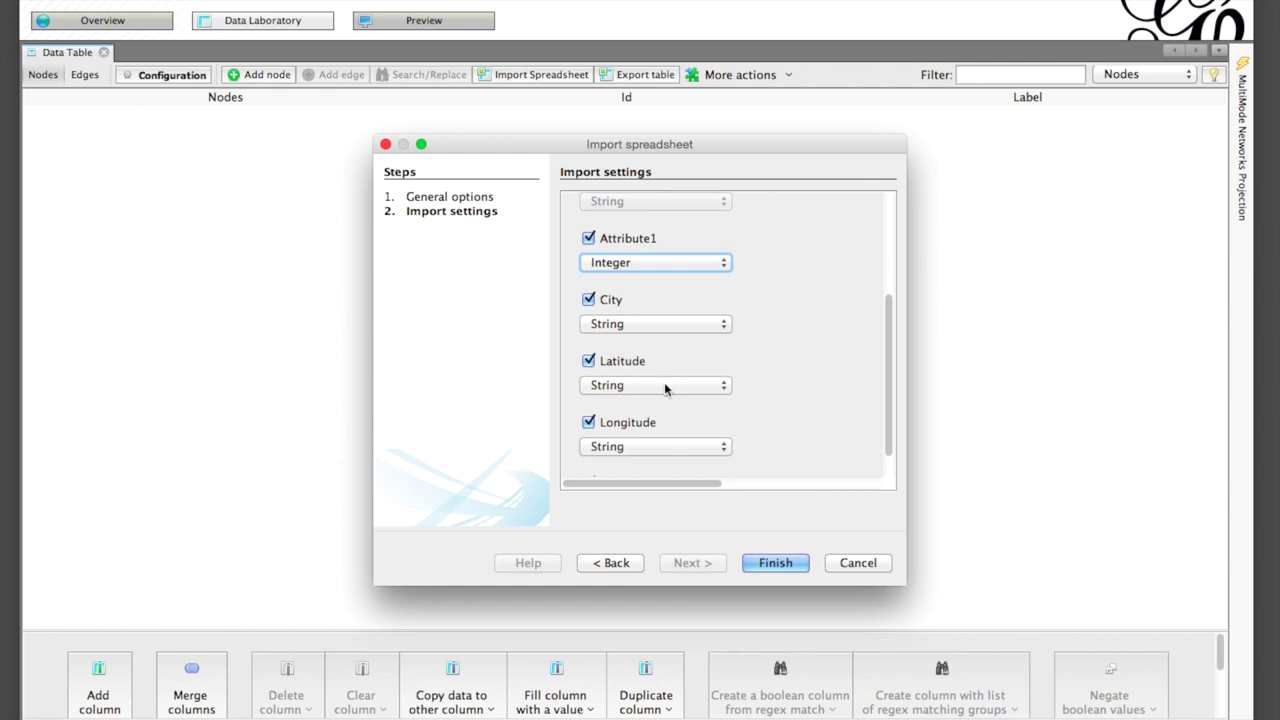
left_click(666, 386)
scroll(663, 460, "up", 3)
left_click(641, 486)
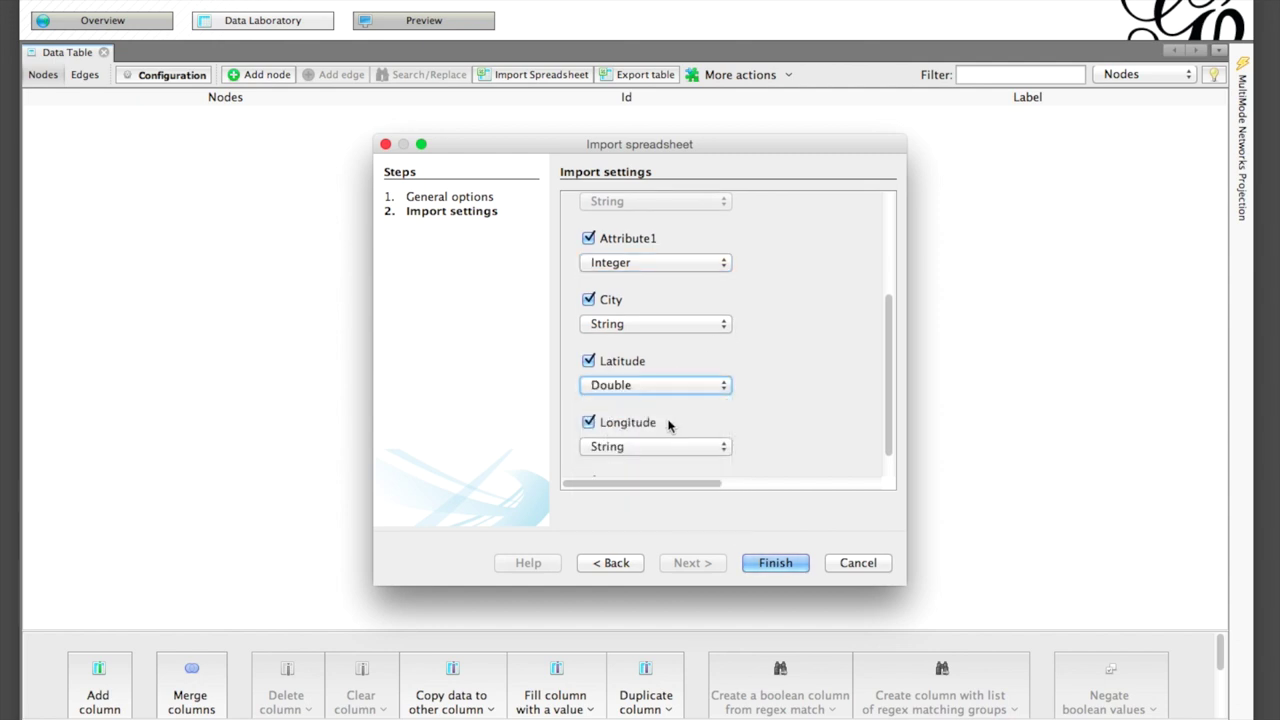
left_click(666, 446)
scroll(659, 483, "up", 3)
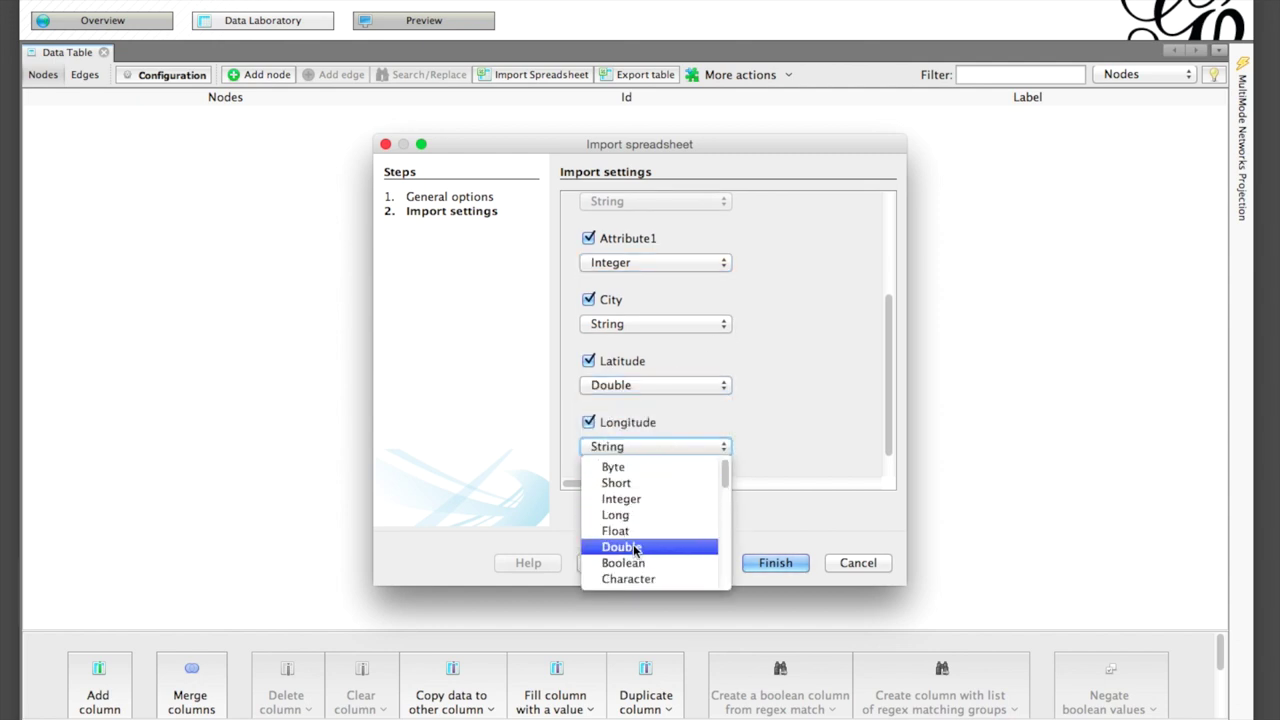
left_click(660, 545)
scroll(700, 466, "down", 1)
left_click(774, 563)
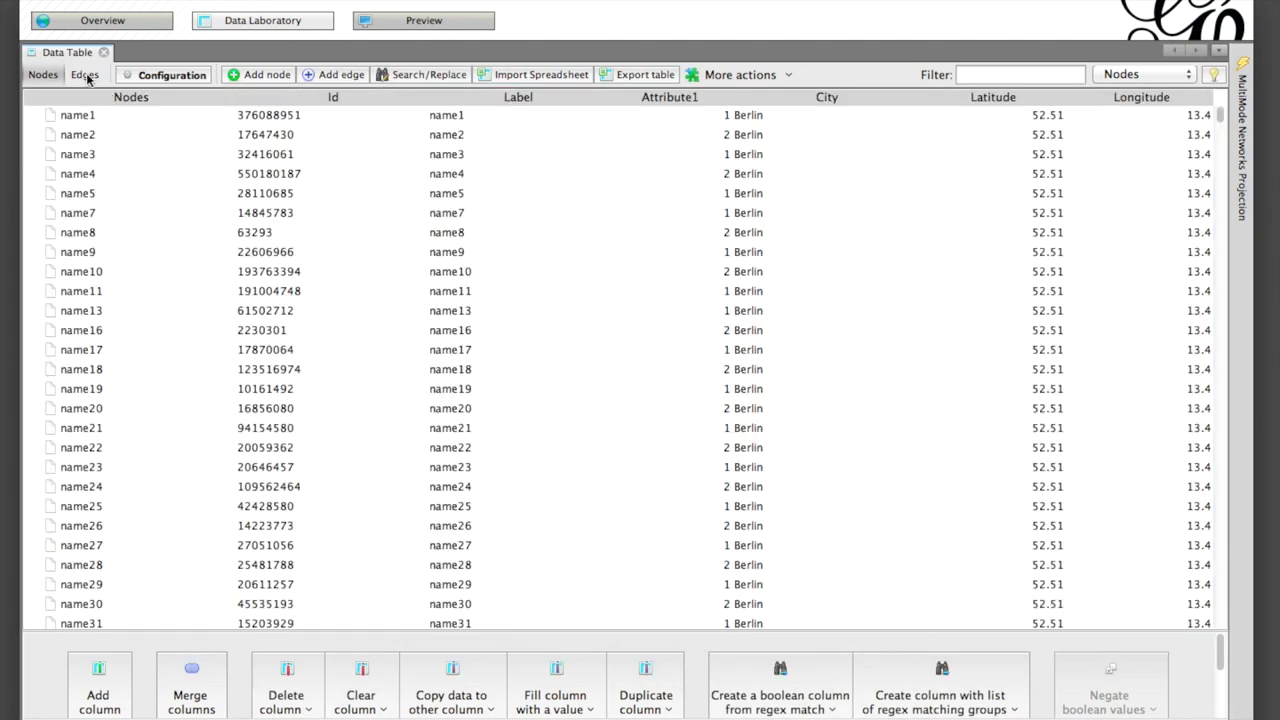
Start another spreadsheet import and choose Edges1.csv as its source file.
left_click(527, 77)
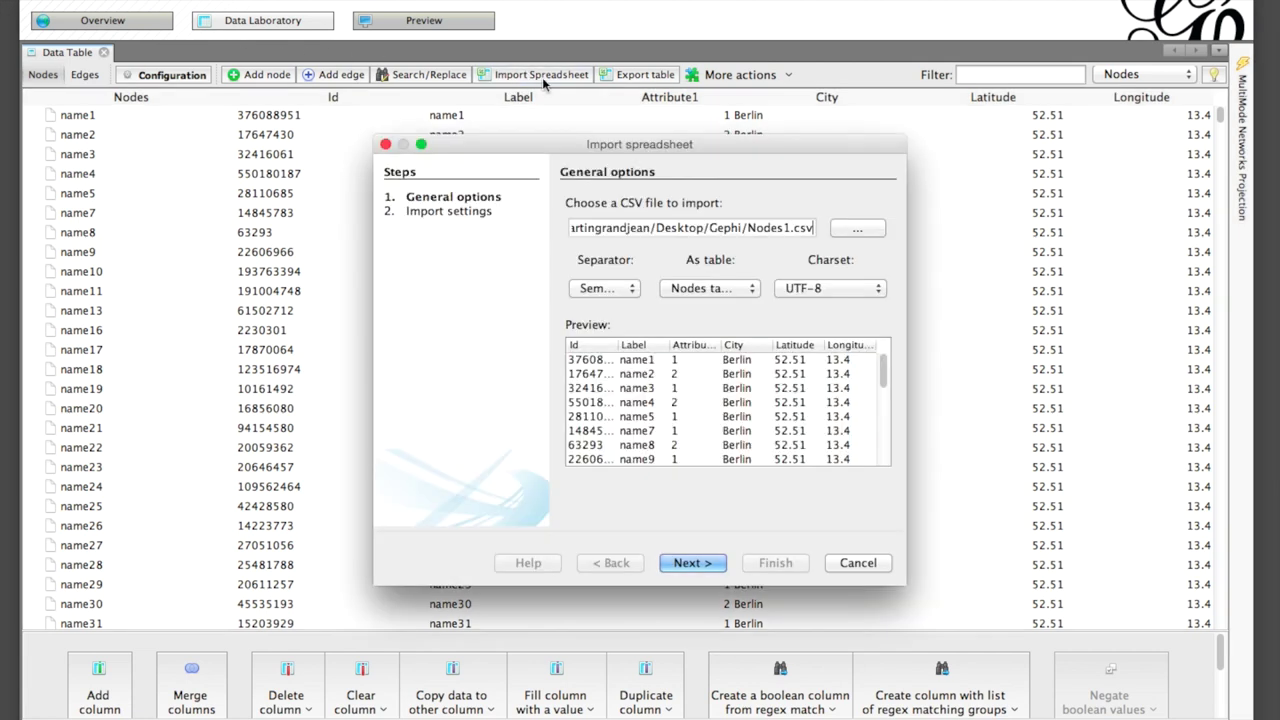
left_click(882, 222)
left_click(462, 266)
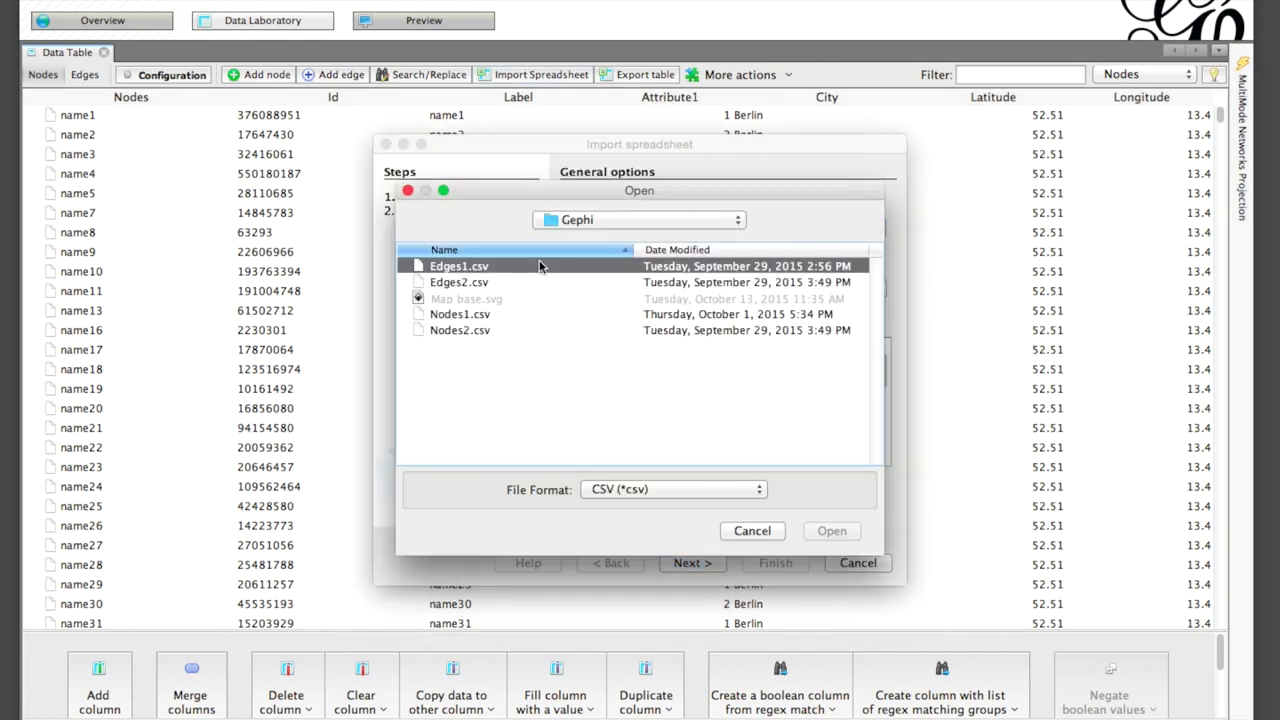
left_click(832, 531)
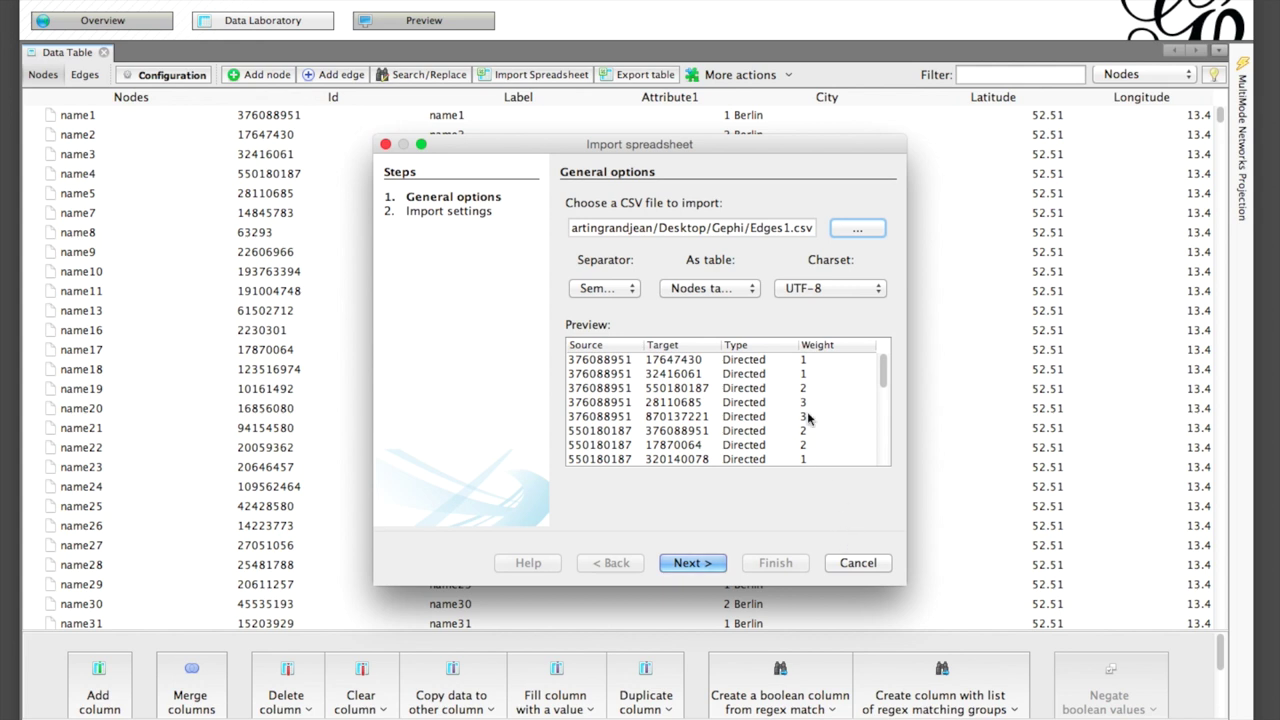
Import Edges1.csv as an edges table with the semicolon separator, and proceed to the import settings.
left_click(725, 289)
left_click(703, 307)
left_click(605, 288)
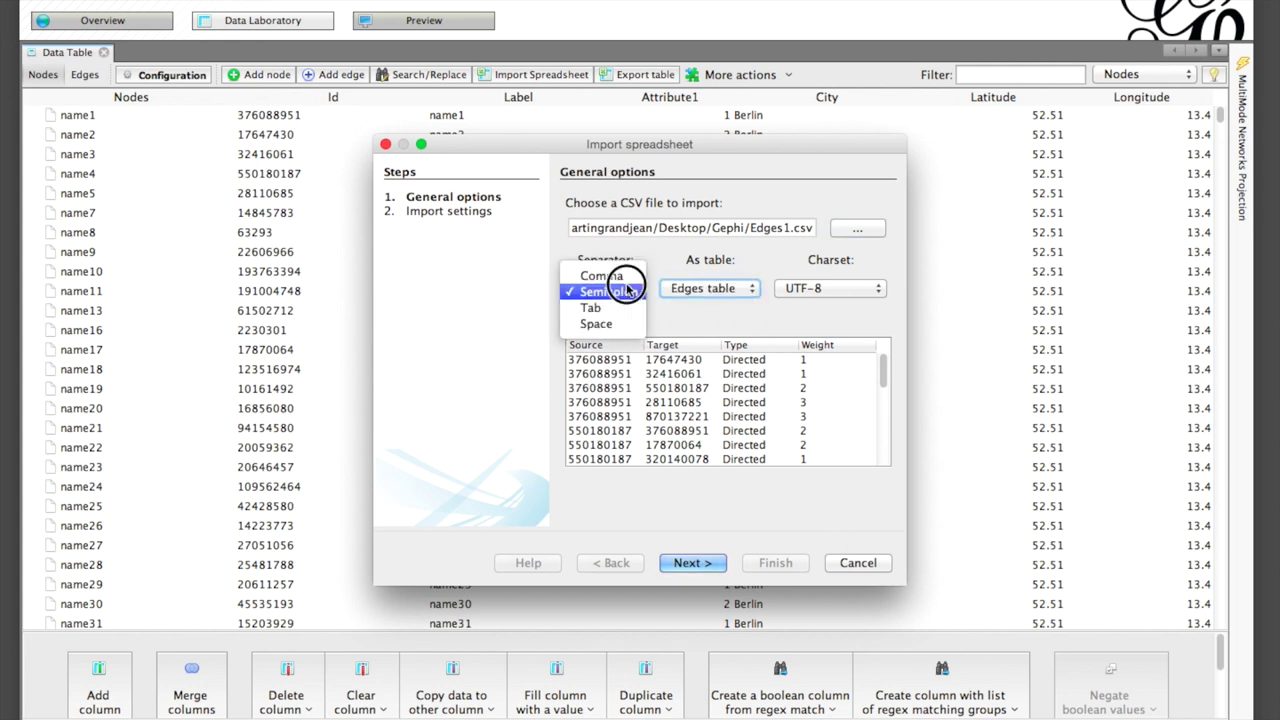
left_click(605, 291)
left_click(687, 563)
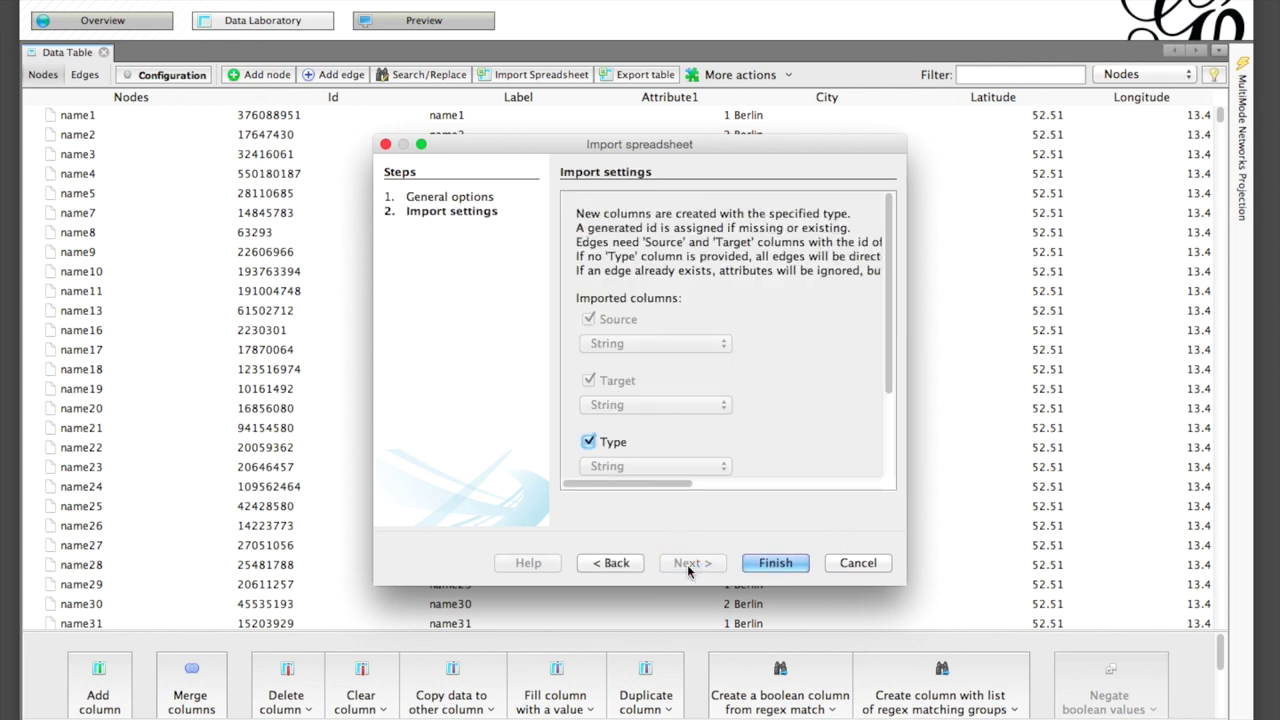
Finish the edge import with the Type and Weight columns included, and display the edges table.
scroll(660, 422, "down", 3)
scroll(660, 422, "down", 2)
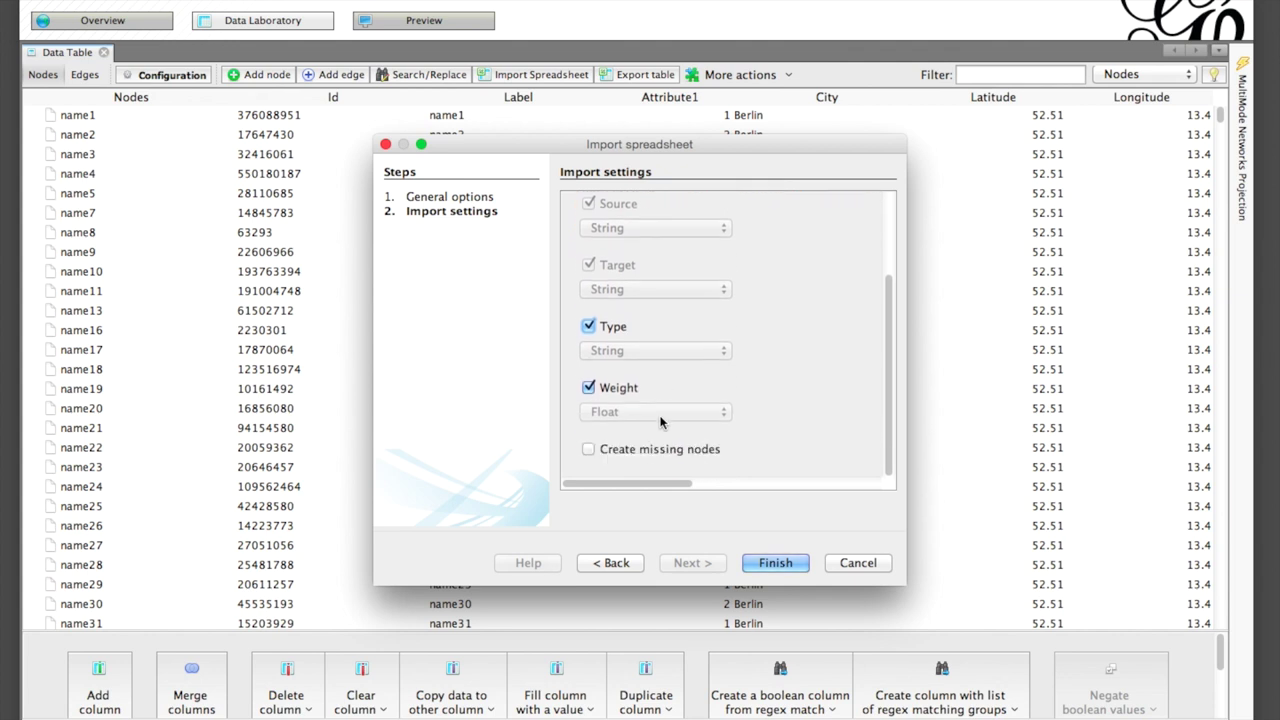
left_click(760, 563)
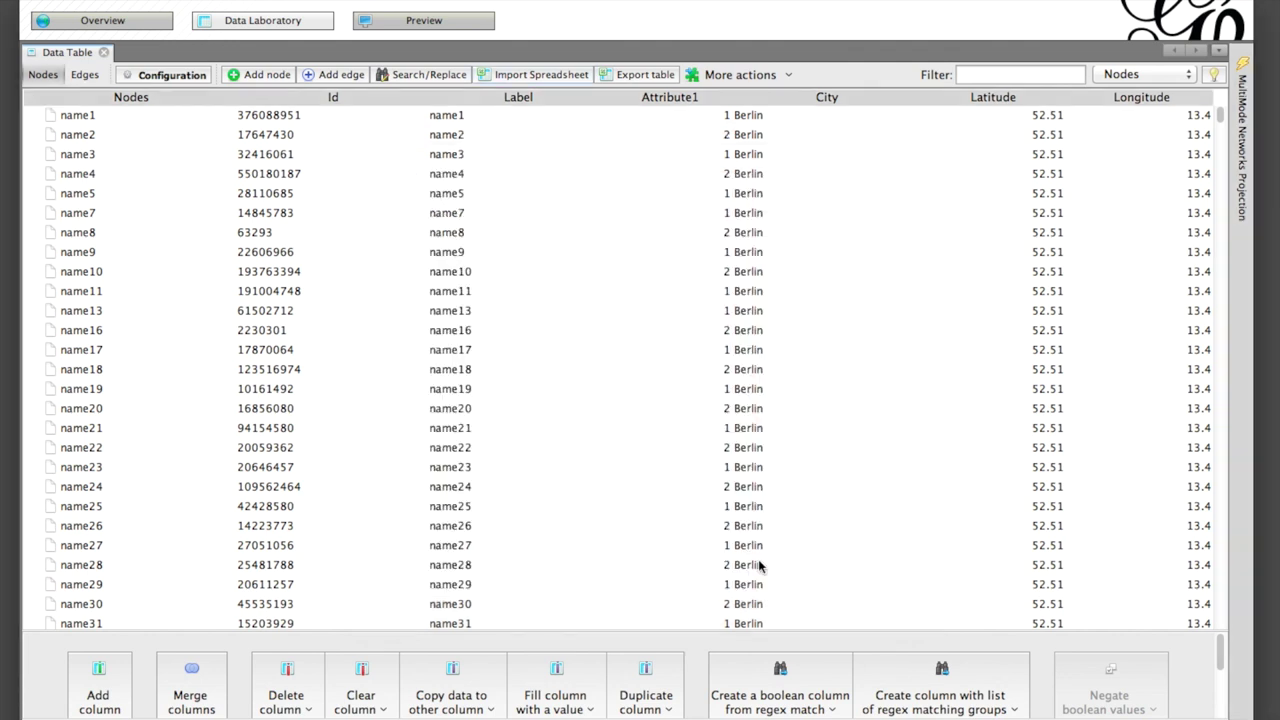
left_click(84, 75)
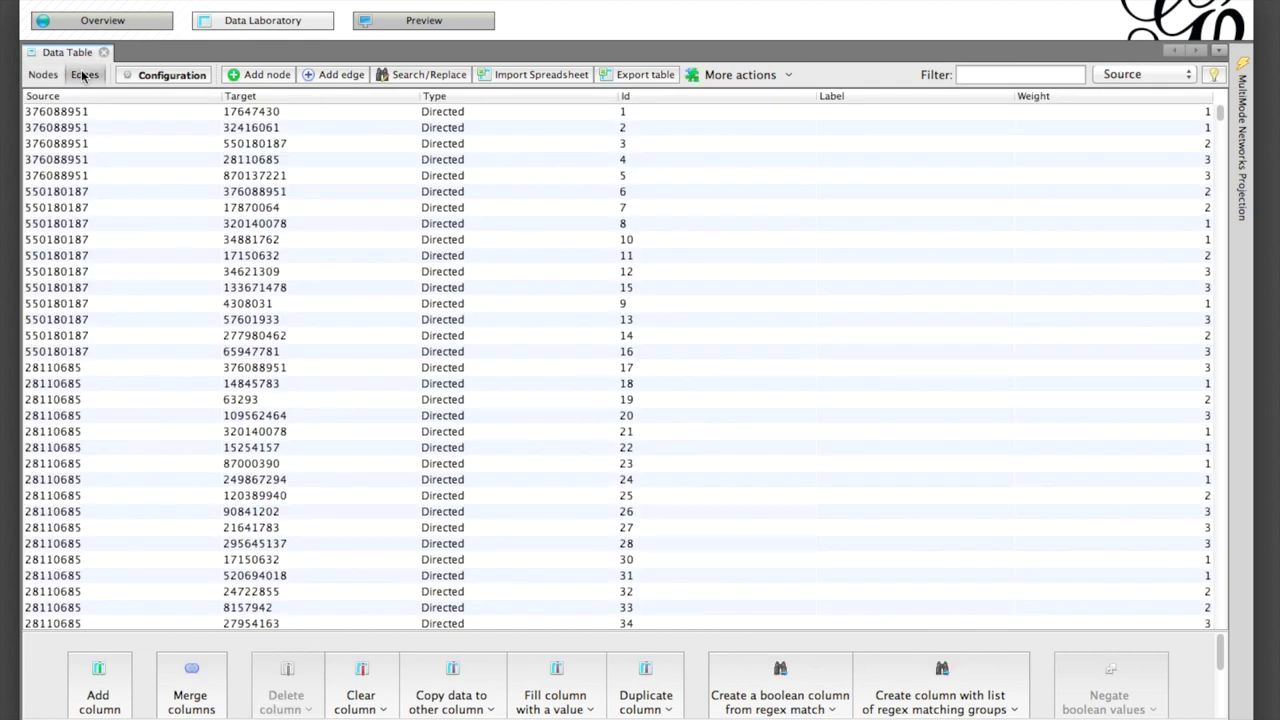
In the Overview, rank the node sizes by Degree with a maximum size of 100 and apply the ranking.
left_click(87, 22)
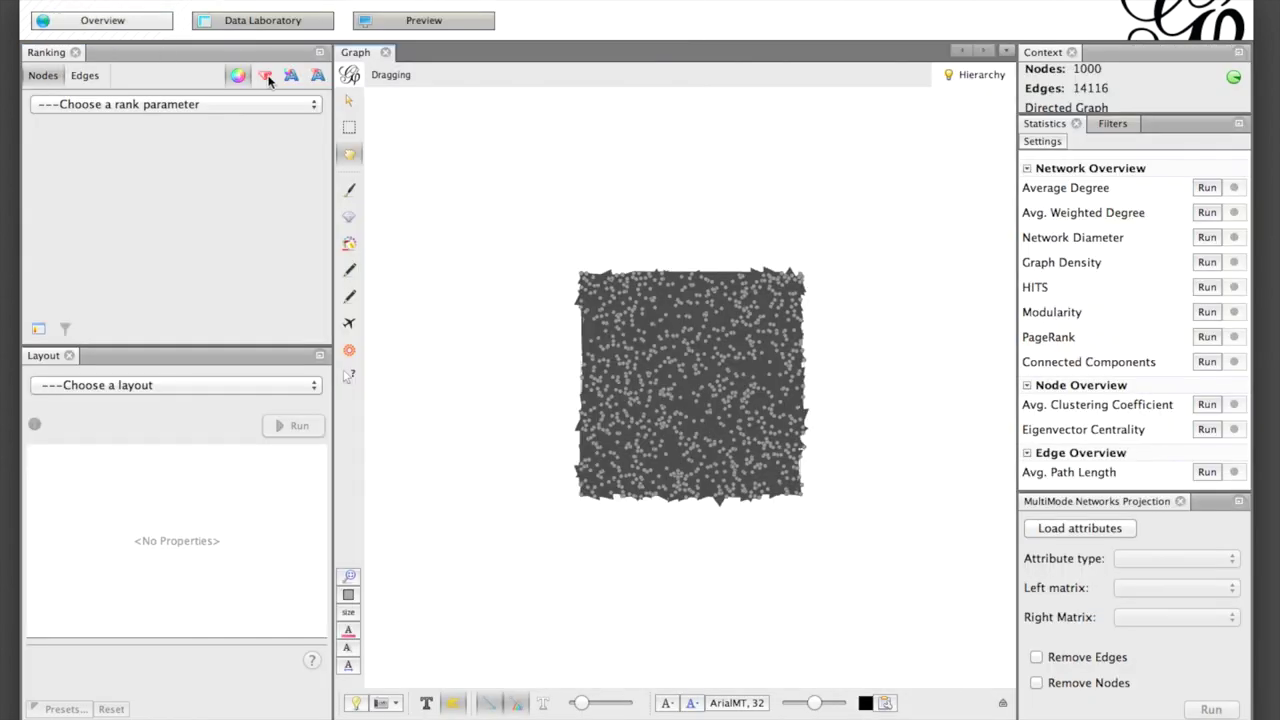
left_click(266, 77)
left_click(73, 104)
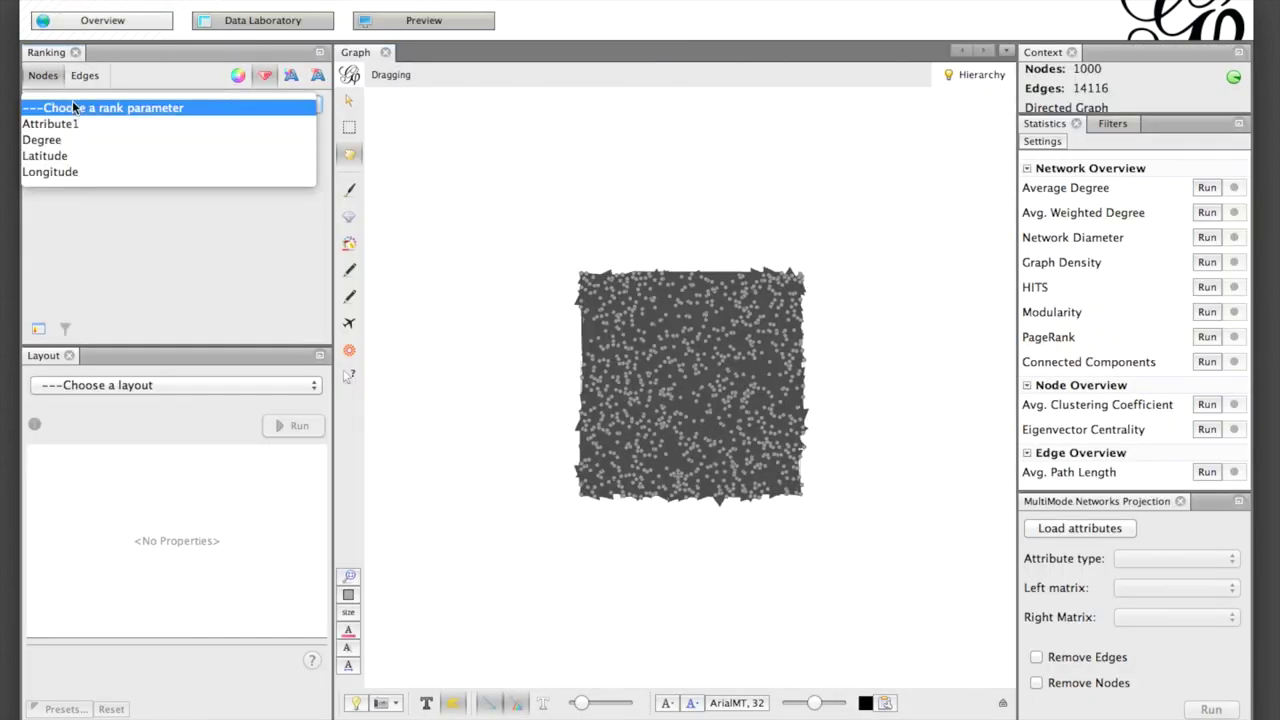
left_click(73, 141)
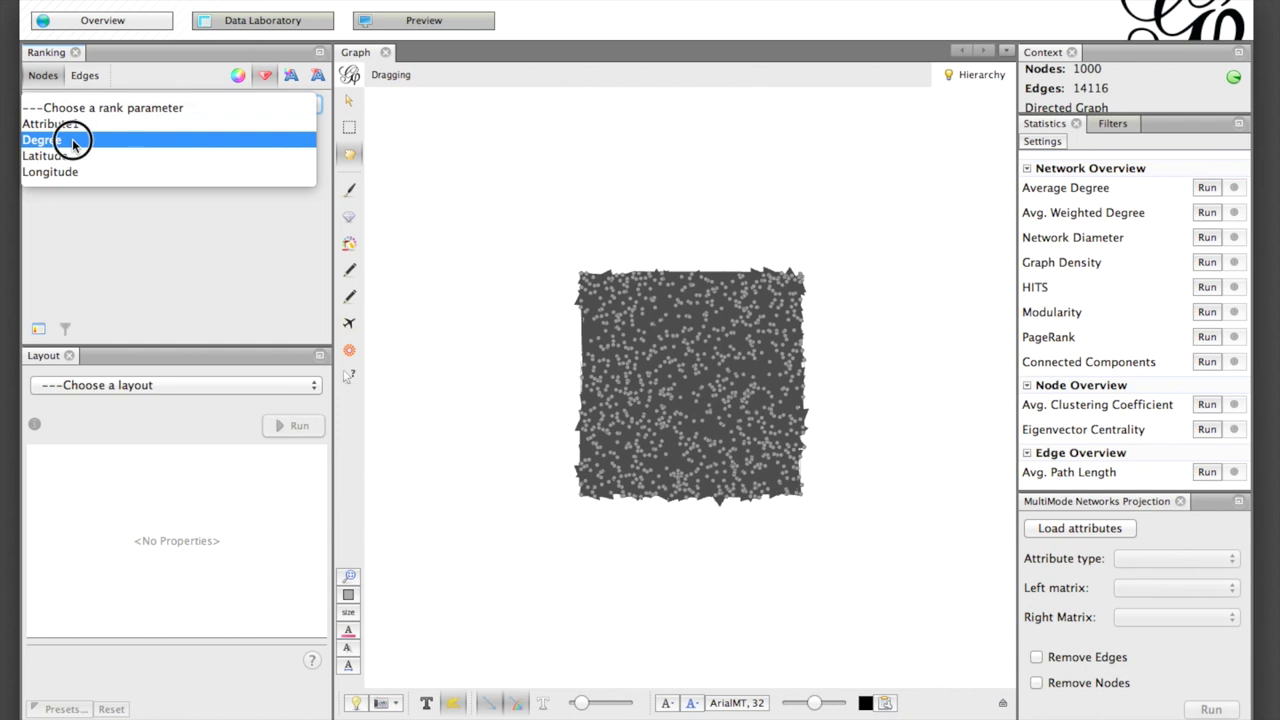
double_click(238, 142)
type("100")
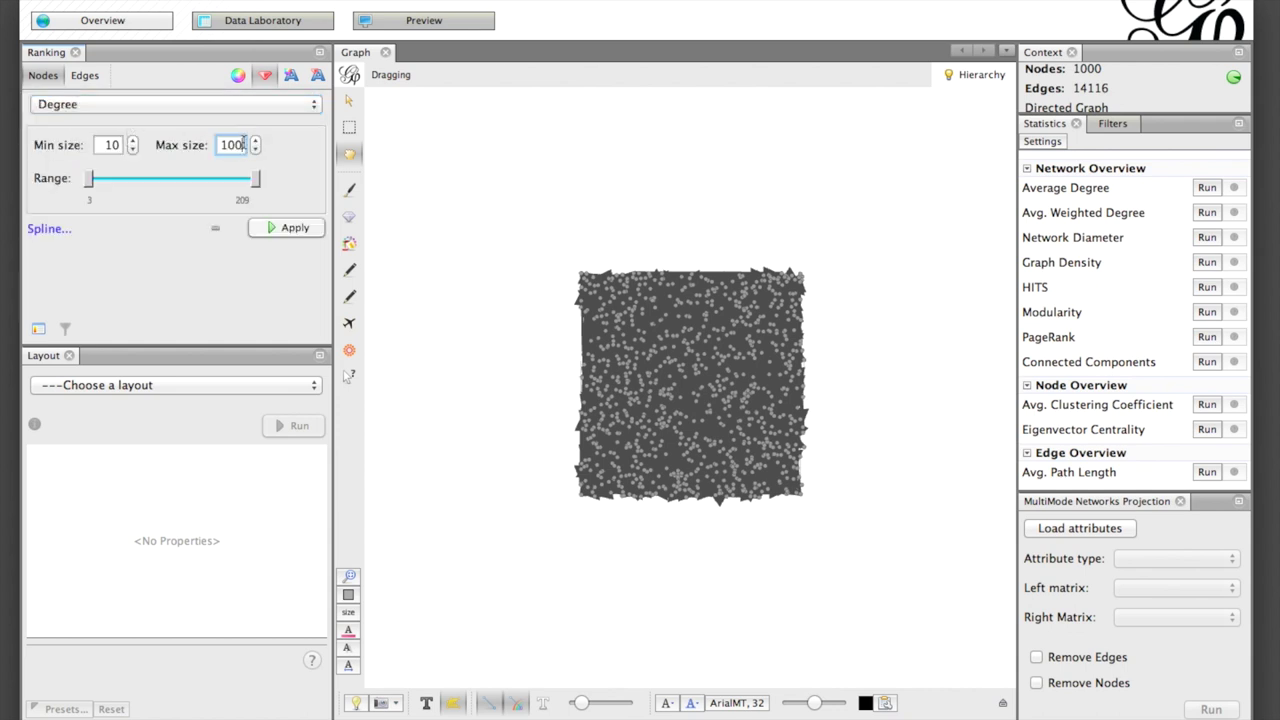
left_click(278, 229)
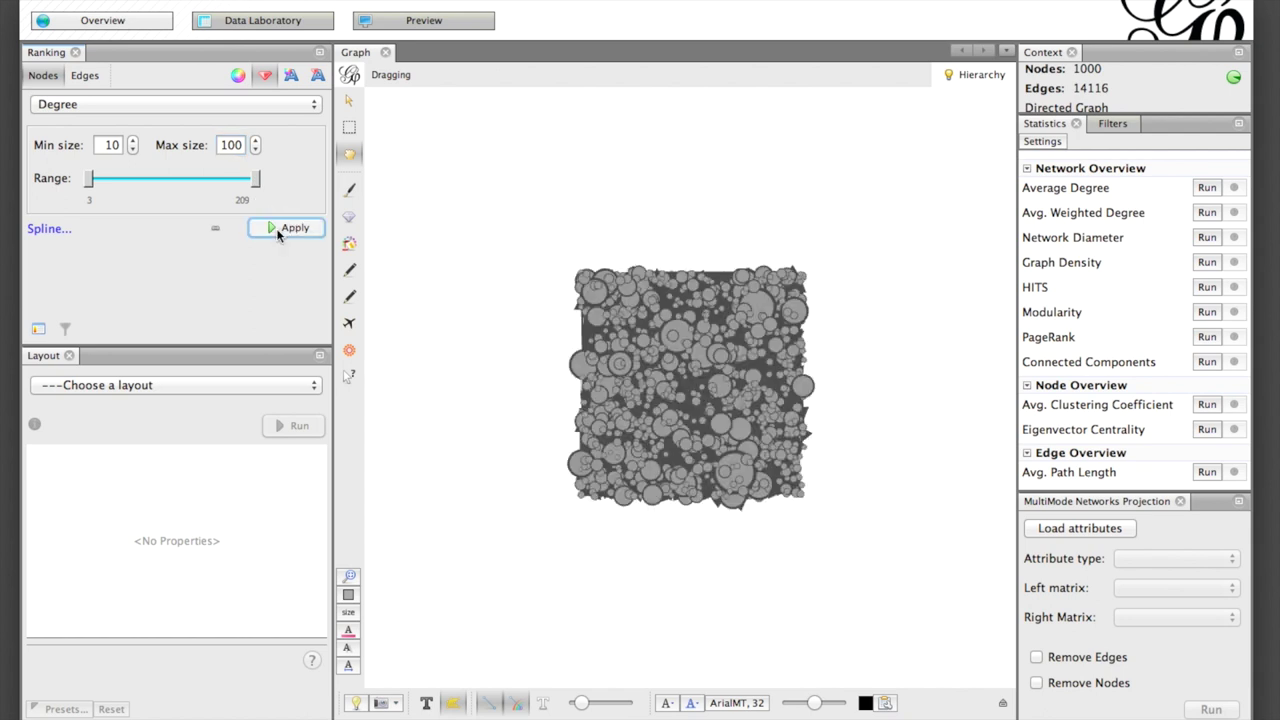
Run the Fruchterman Reingold layout on the graph with an area of 20000 and a speed of 10.
left_click(245, 384)
scroll(240, 442, "down", 4)
left_click(228, 468)
left_click(184, 470)
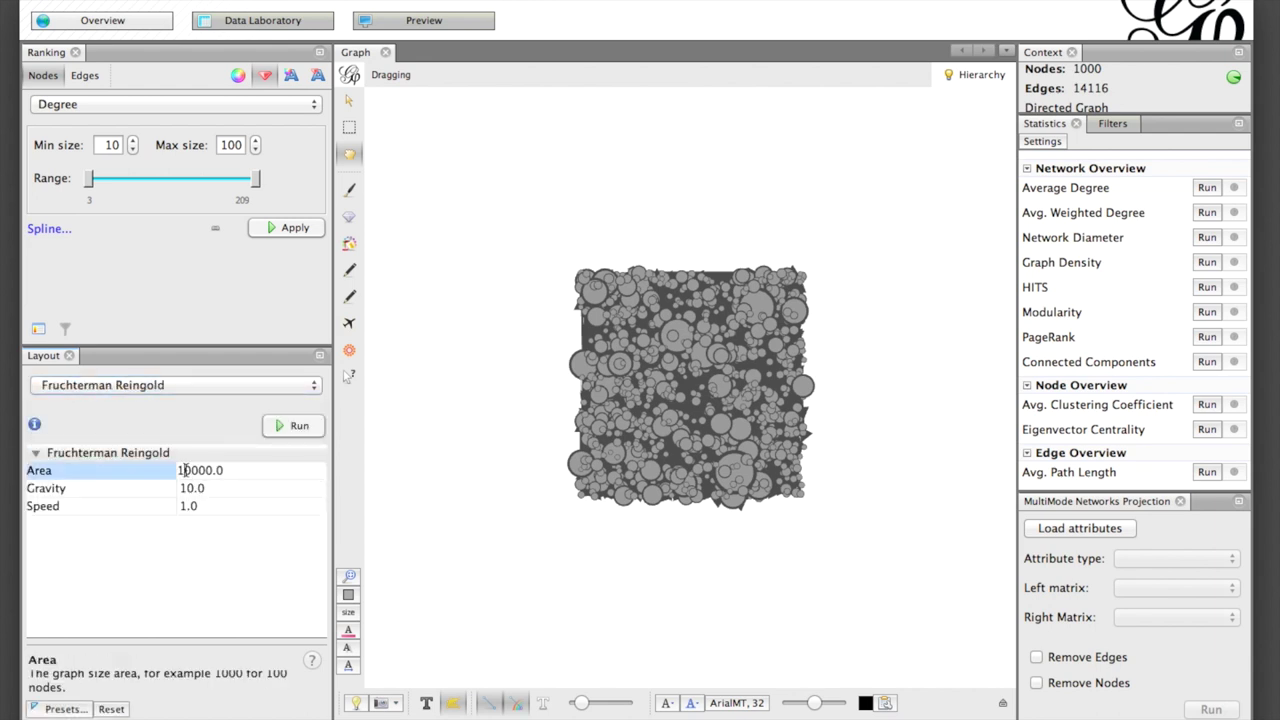
type("2")
left_click(187, 507)
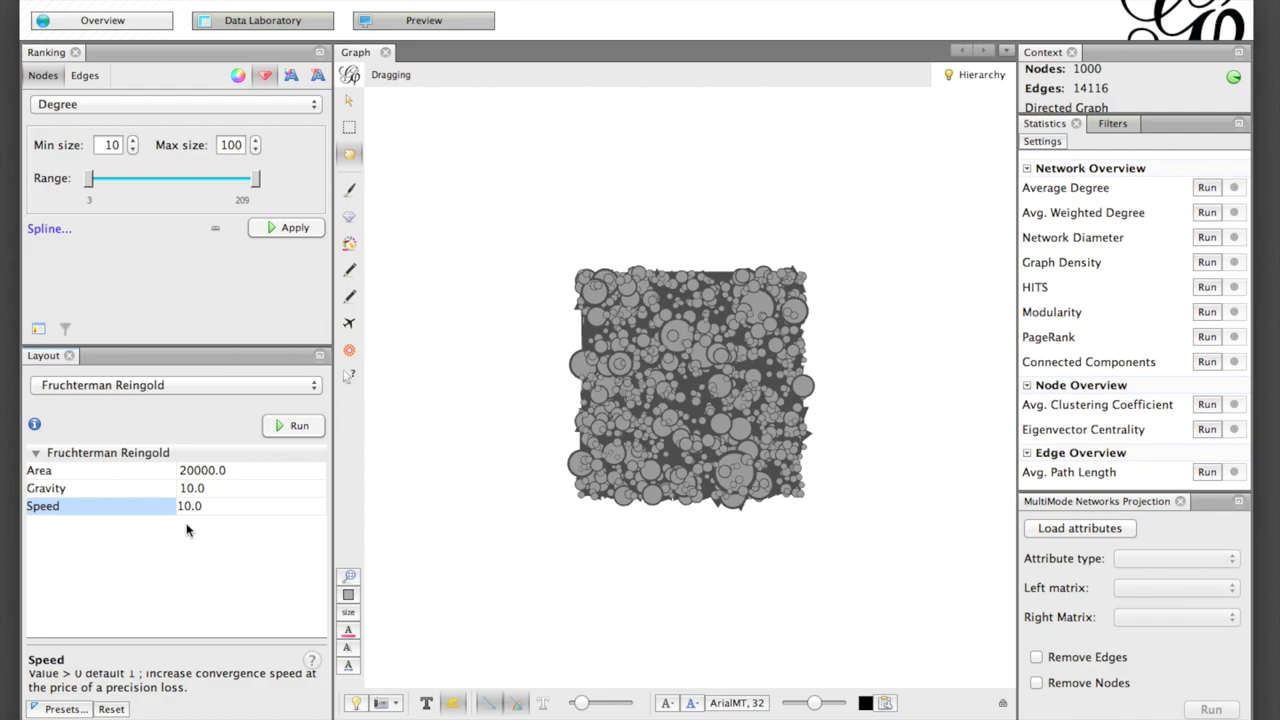
left_click(287, 426)
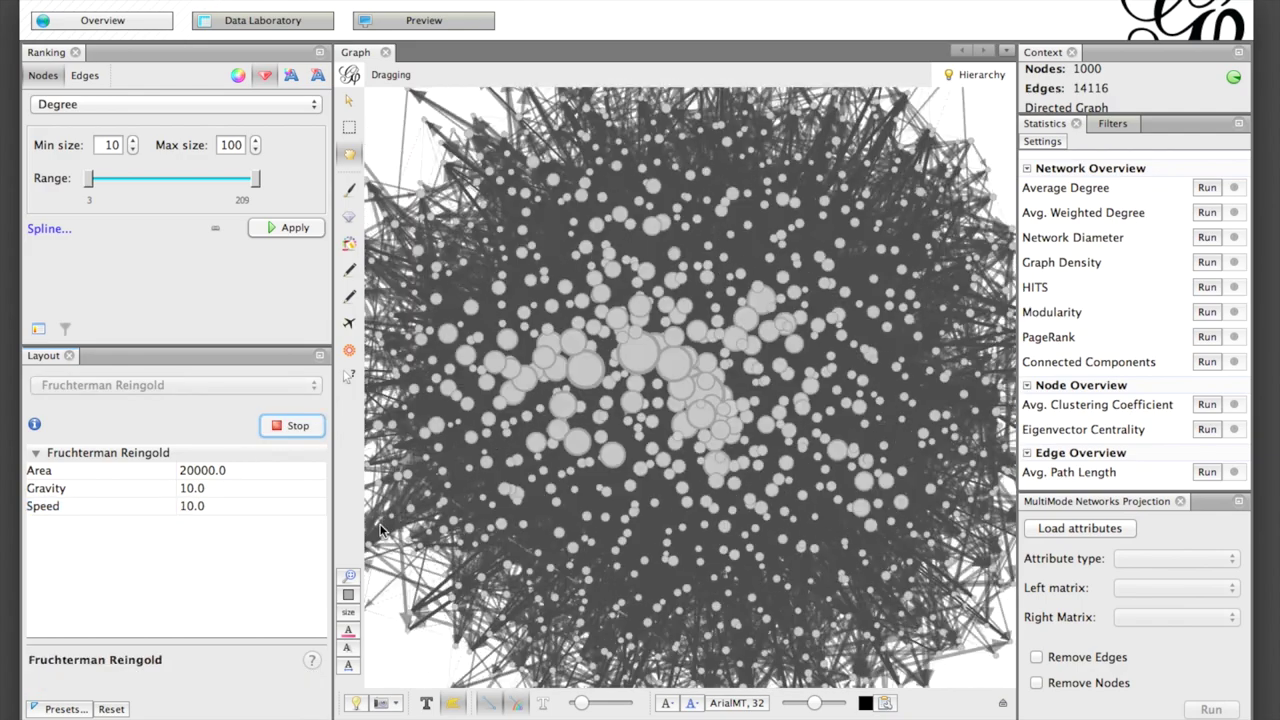
Stop the Fruchterman Reingold layout and run ForceAtlas 2 with Prevent Overlap enabled and a scaling of 50.
left_click(349, 579)
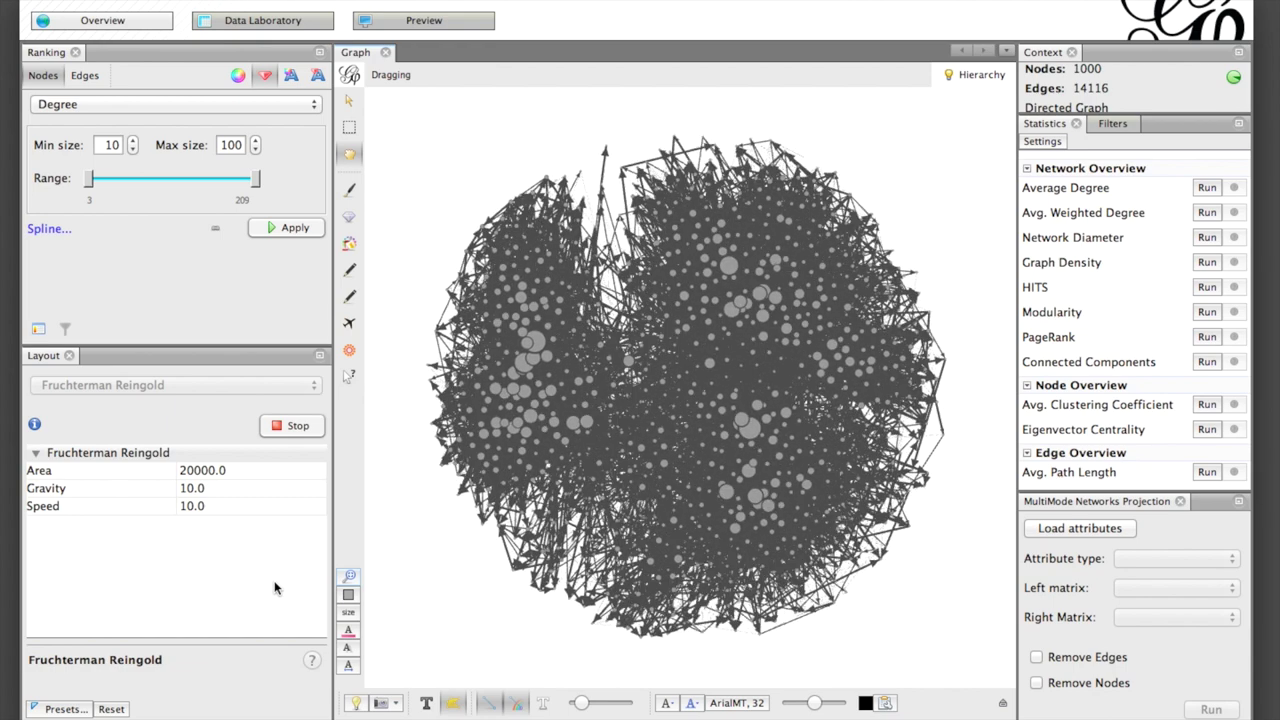
left_click(299, 427)
left_click(226, 389)
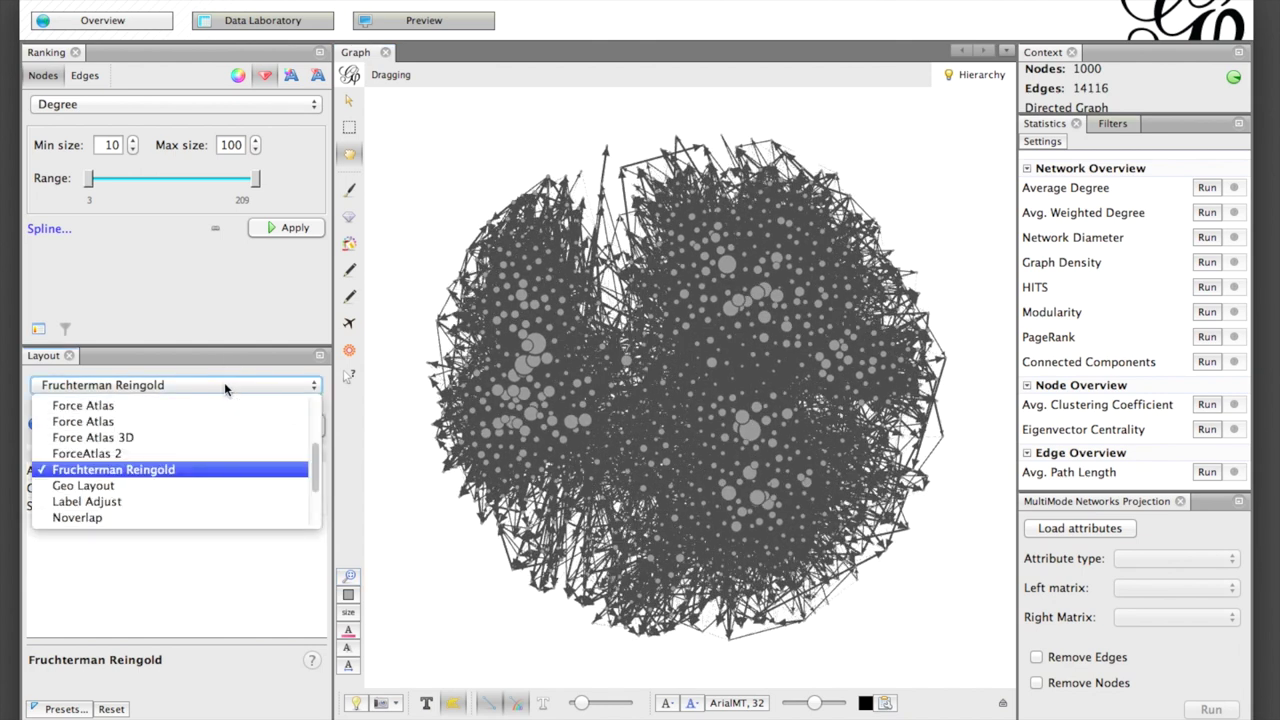
left_click(213, 455)
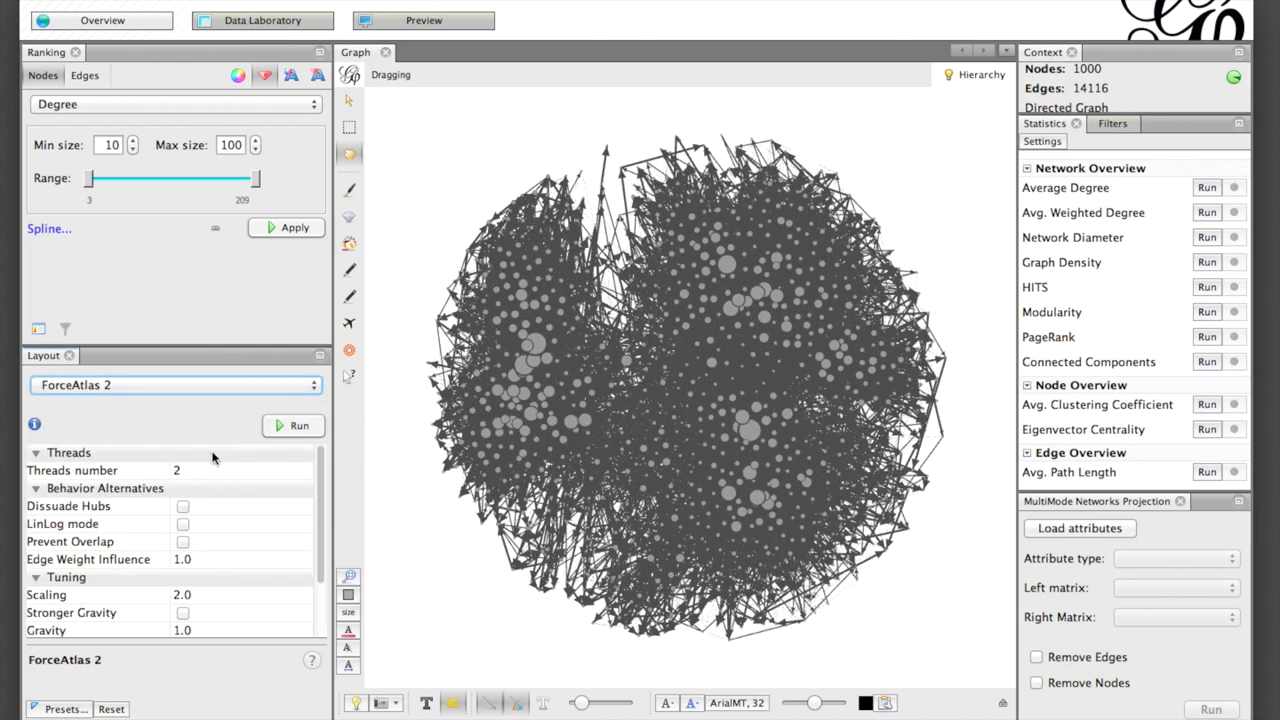
left_click(183, 542)
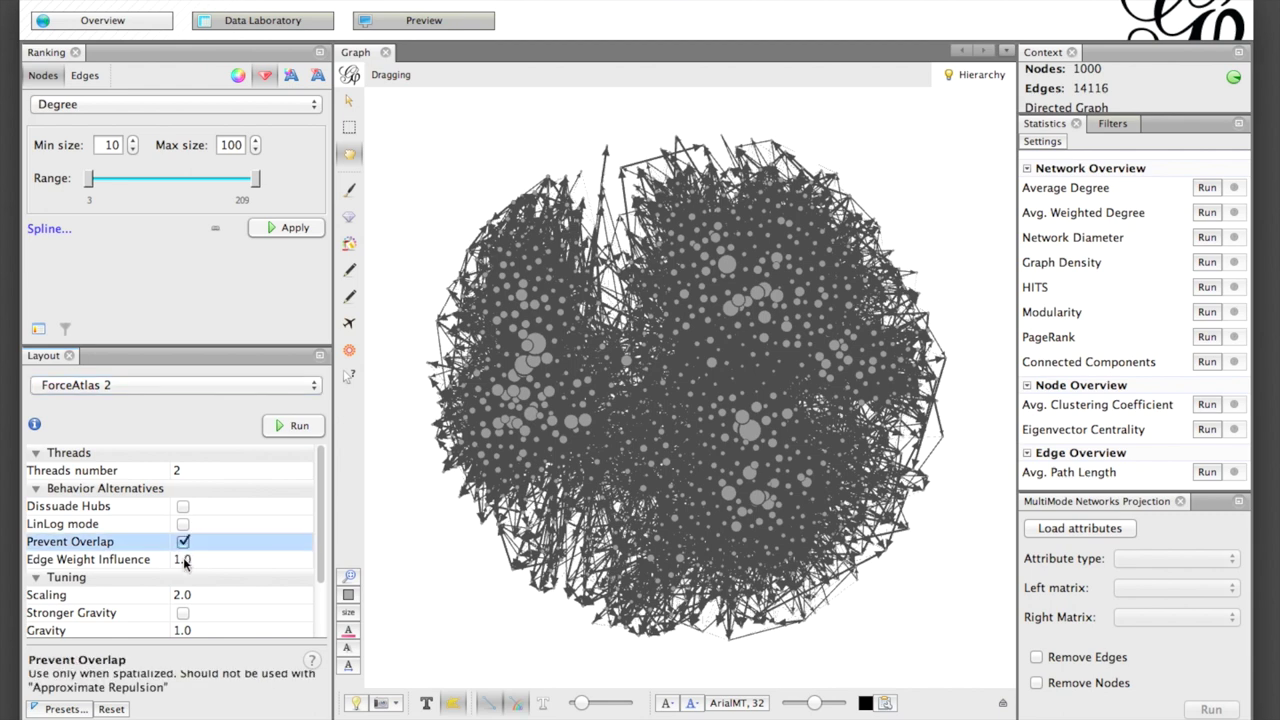
left_click(190, 595)
type("50")
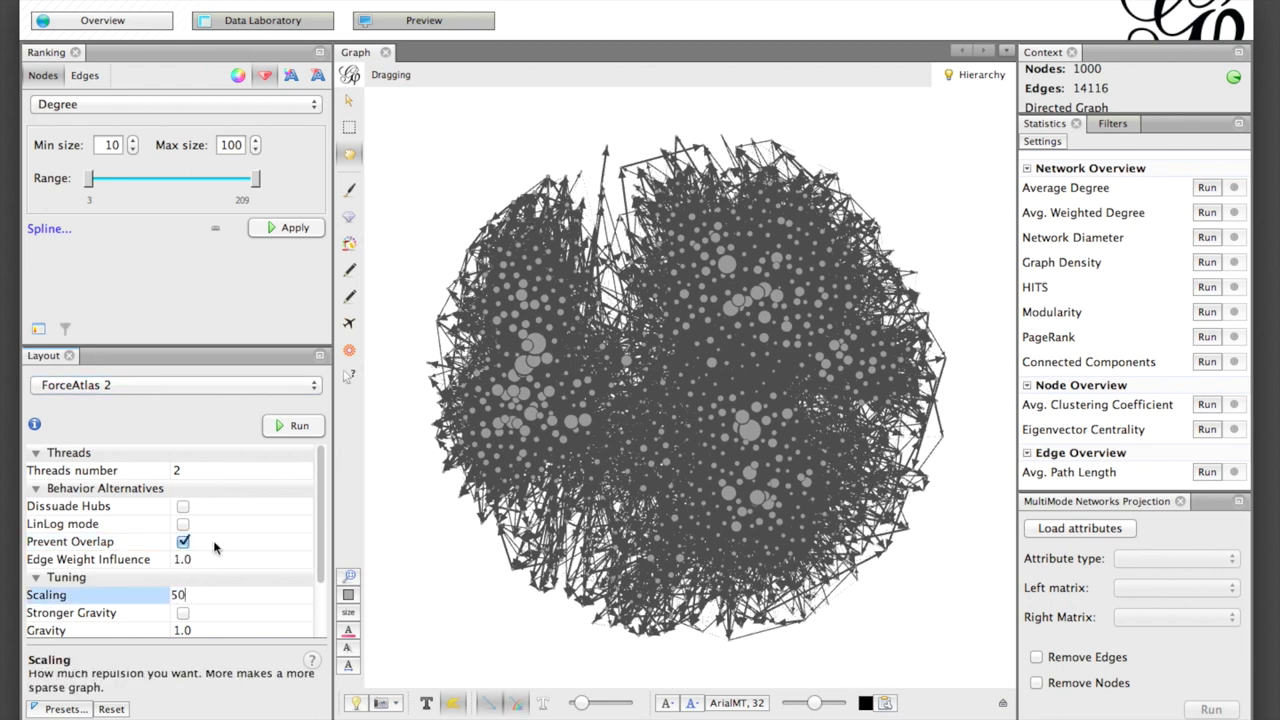
left_click(295, 428)
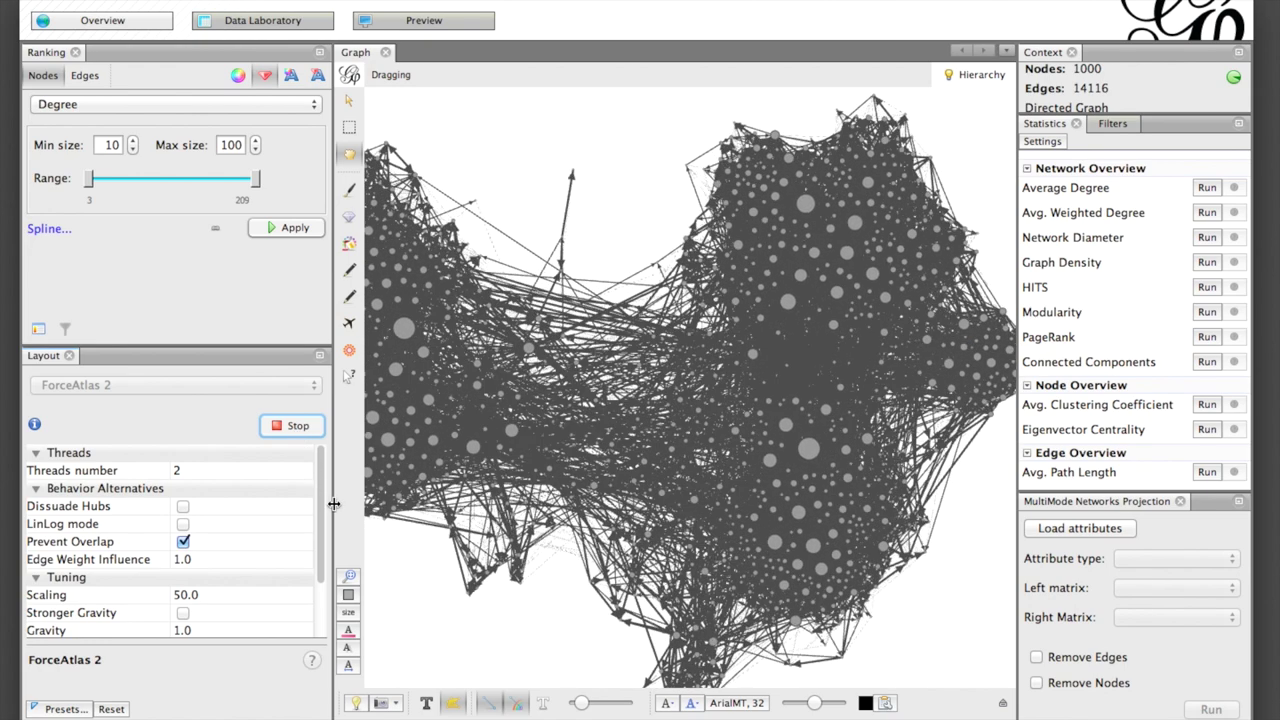
Center the whole graph in the view and stop the ForceAtlas 2 layout.
left_click(352, 574)
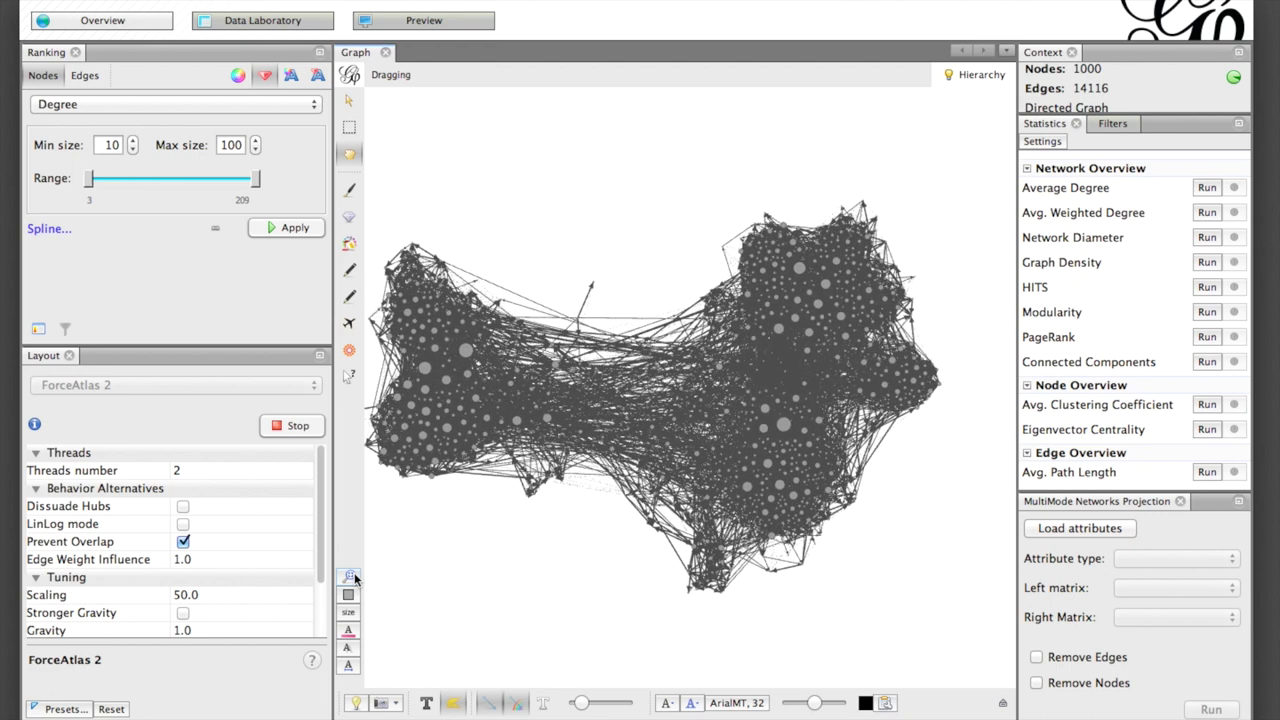
left_click(352, 576)
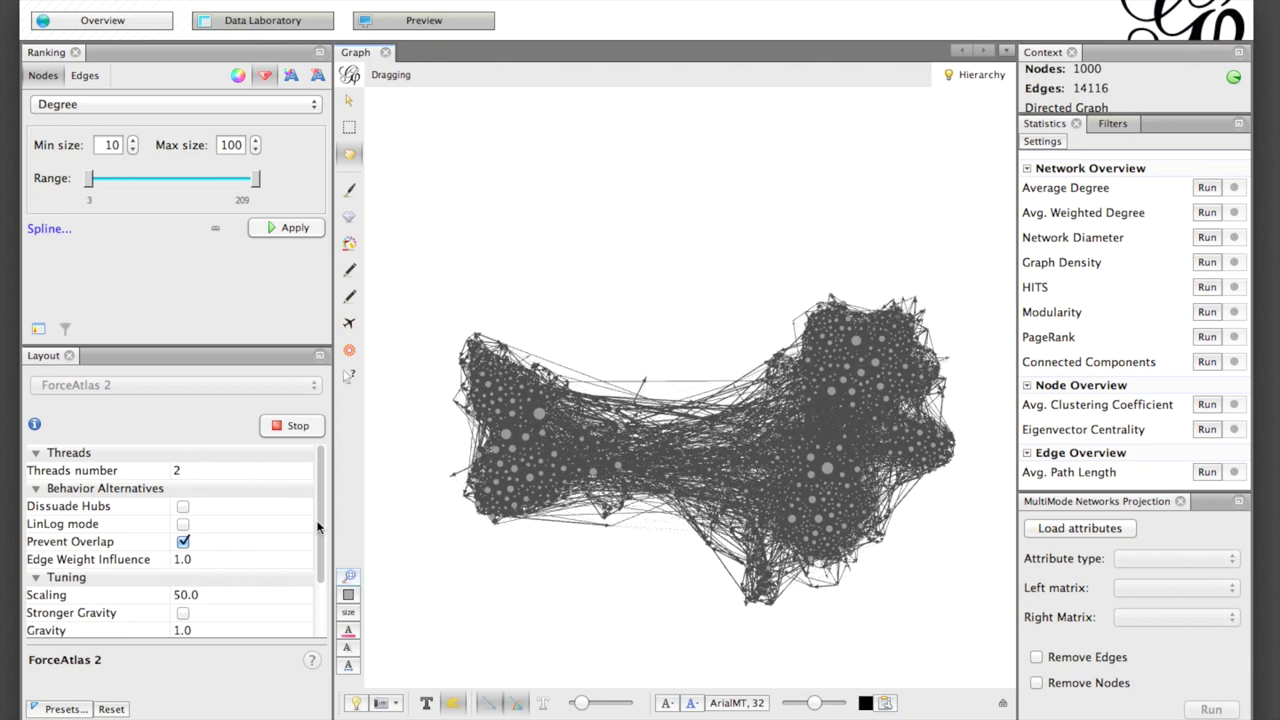
left_click(291, 426)
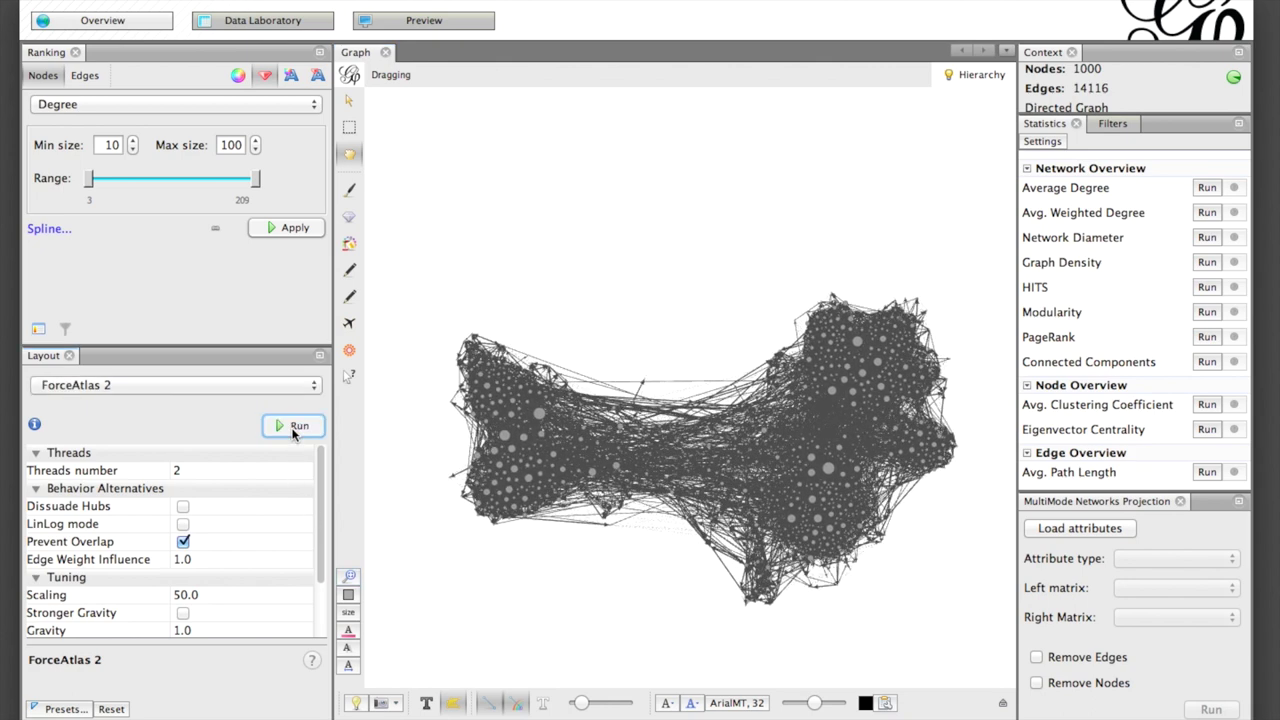
Run the Avg. Weighted Degree statistic, look through its distribution report and close it.
left_click(1207, 212)
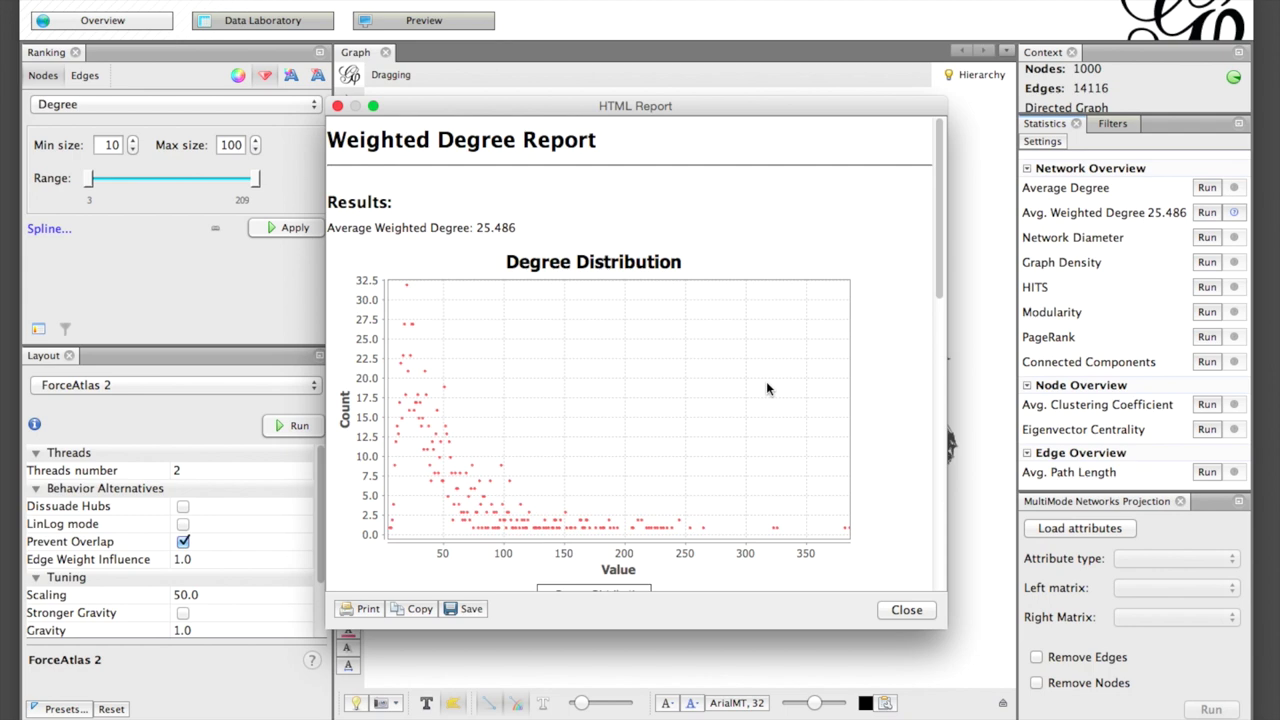
scroll(768, 388, "down", 15)
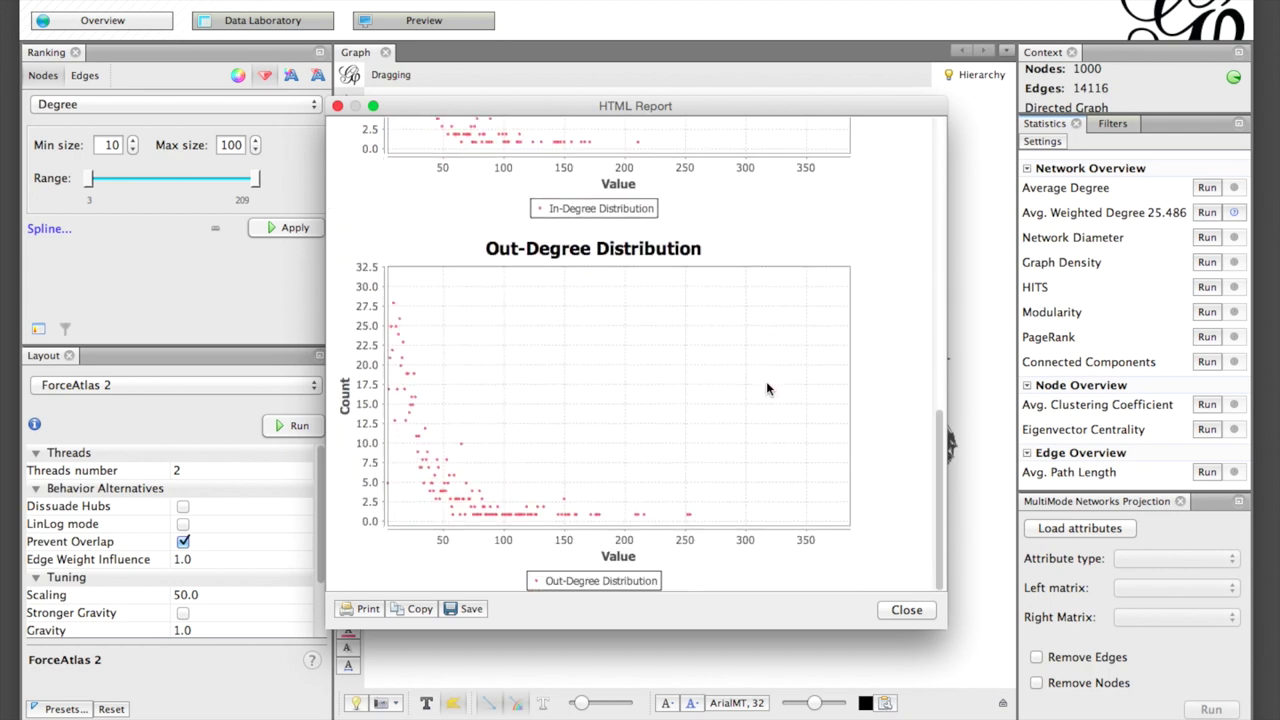
left_click(905, 609)
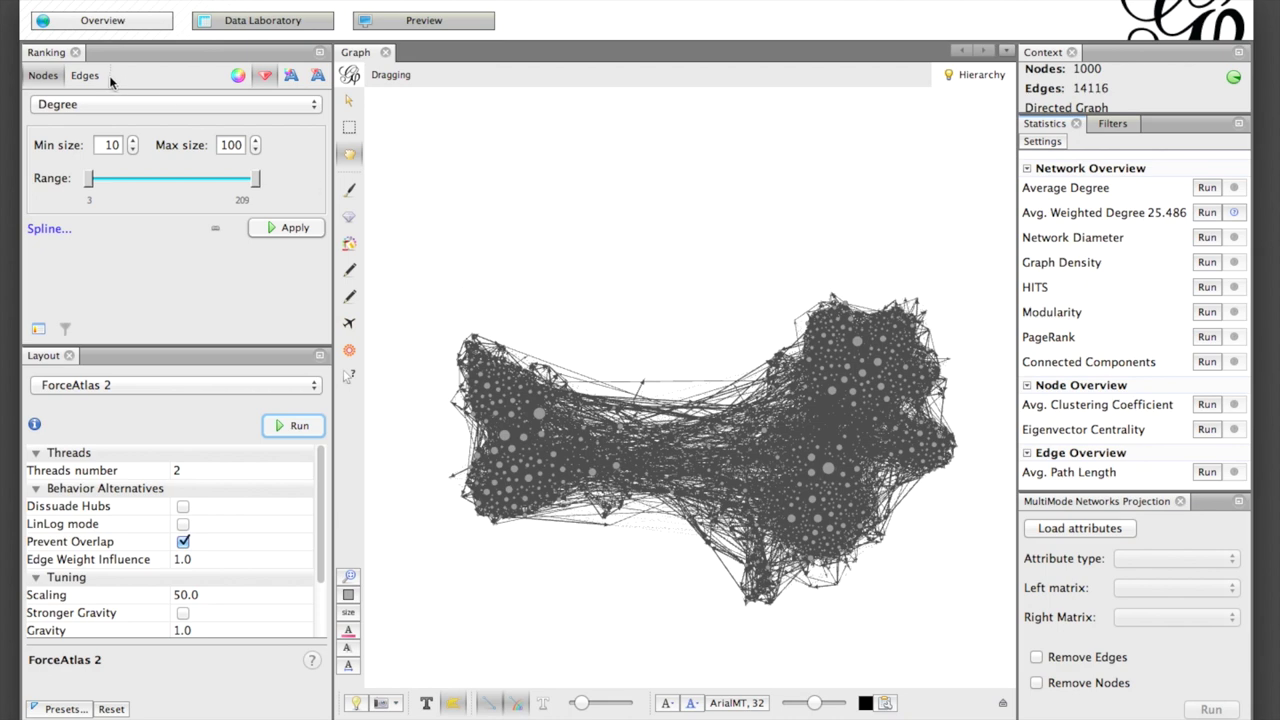
Set the node color ranking to Weighted In-Degree with the default white-to-green palette, inverted.
left_click(71, 103)
scroll(75, 140, "down", 2)
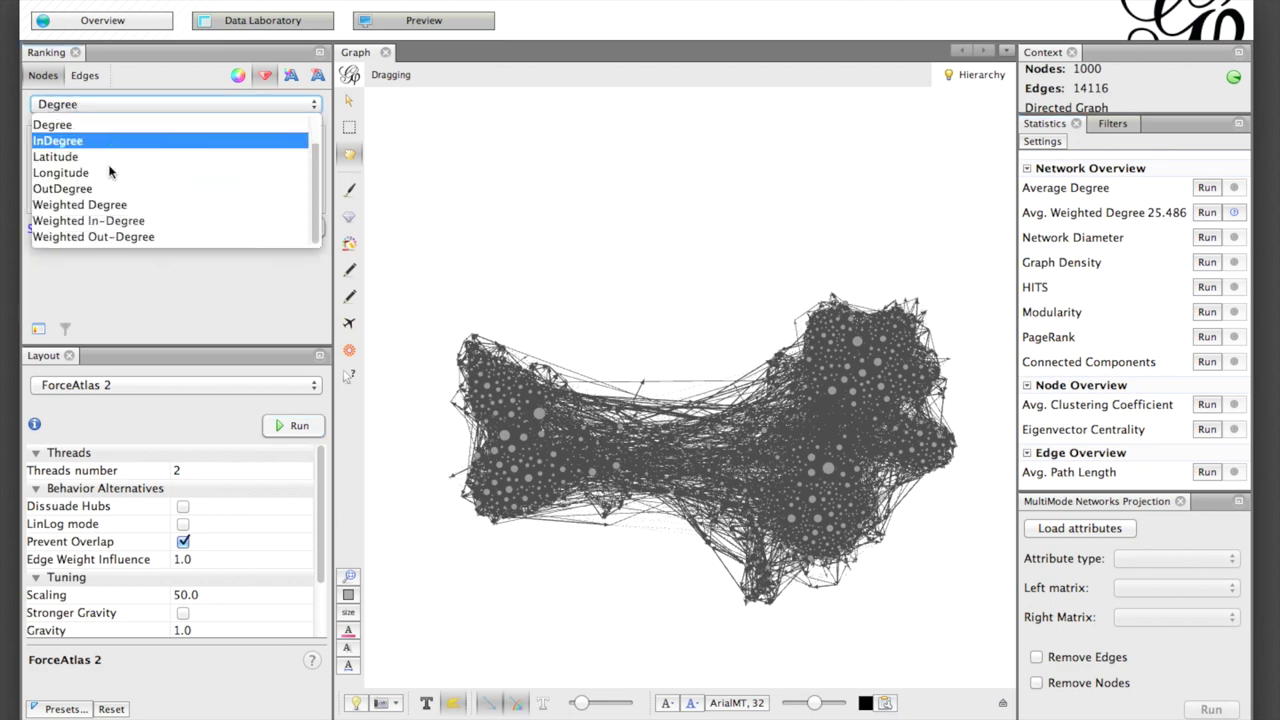
left_click(118, 221)
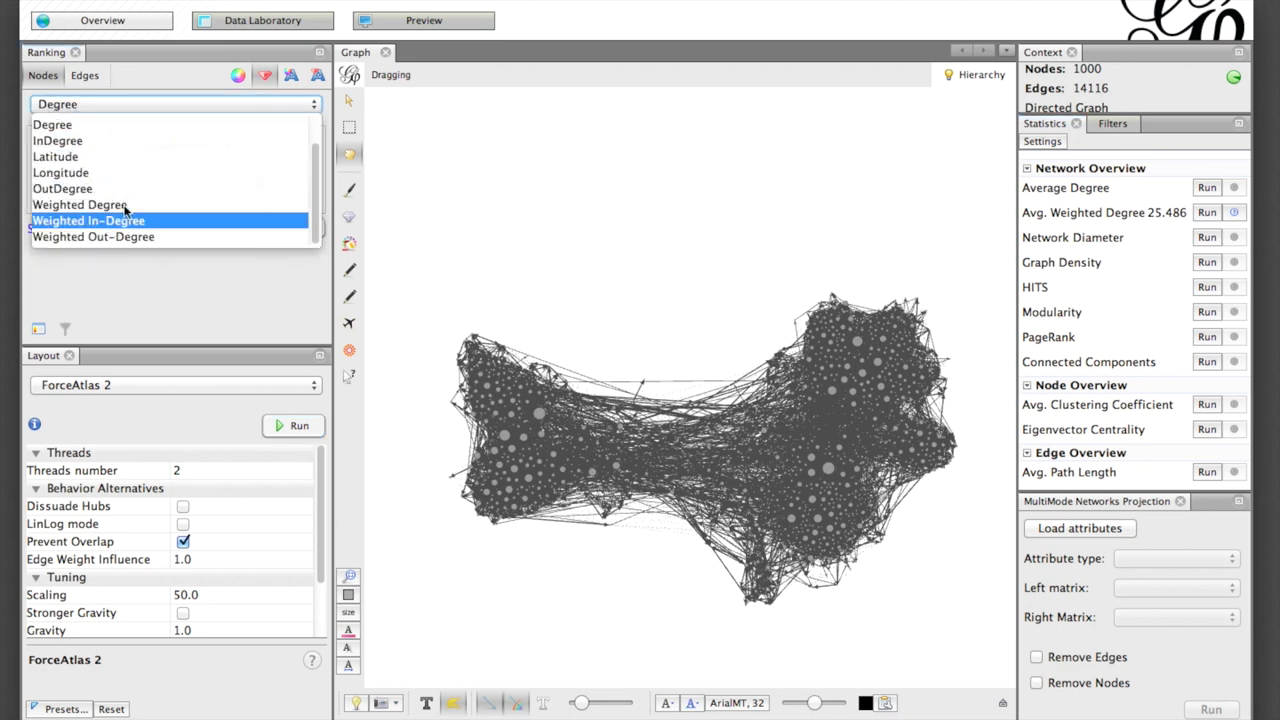
left_click(237, 75)
left_click(310, 136)
mouse_move(280, 139)
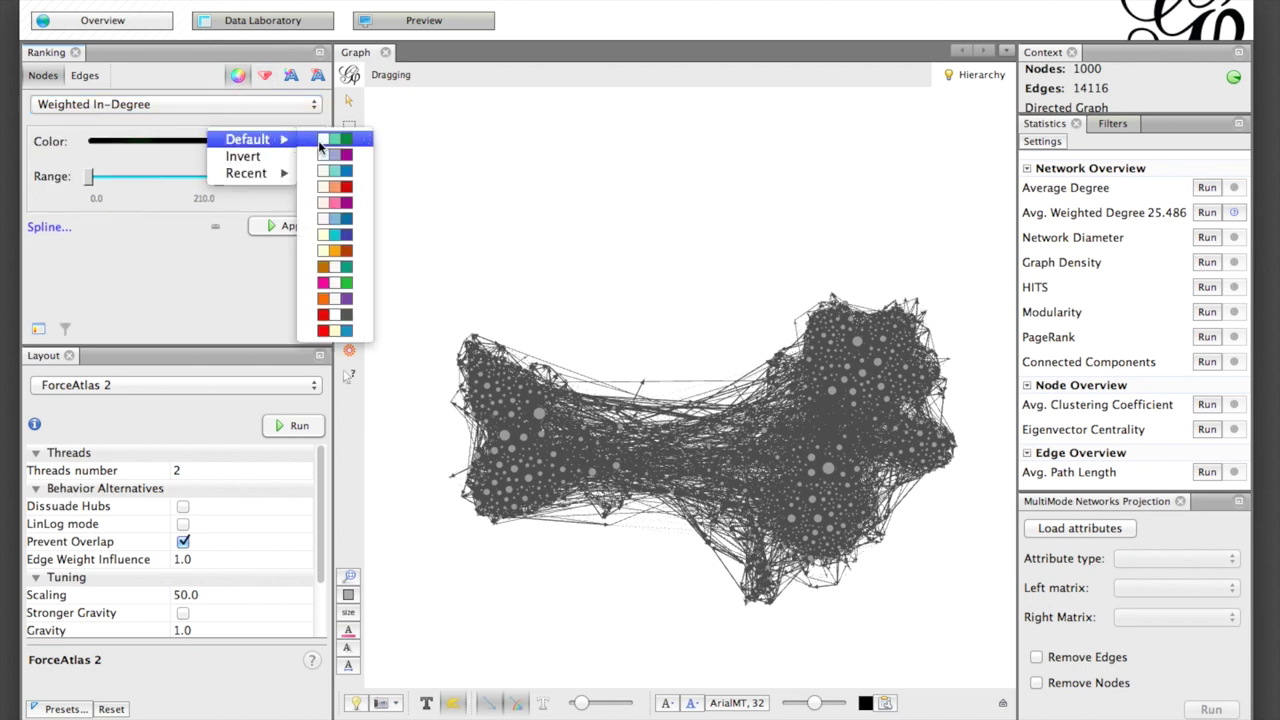
left_click(320, 140)
left_click(312, 138)
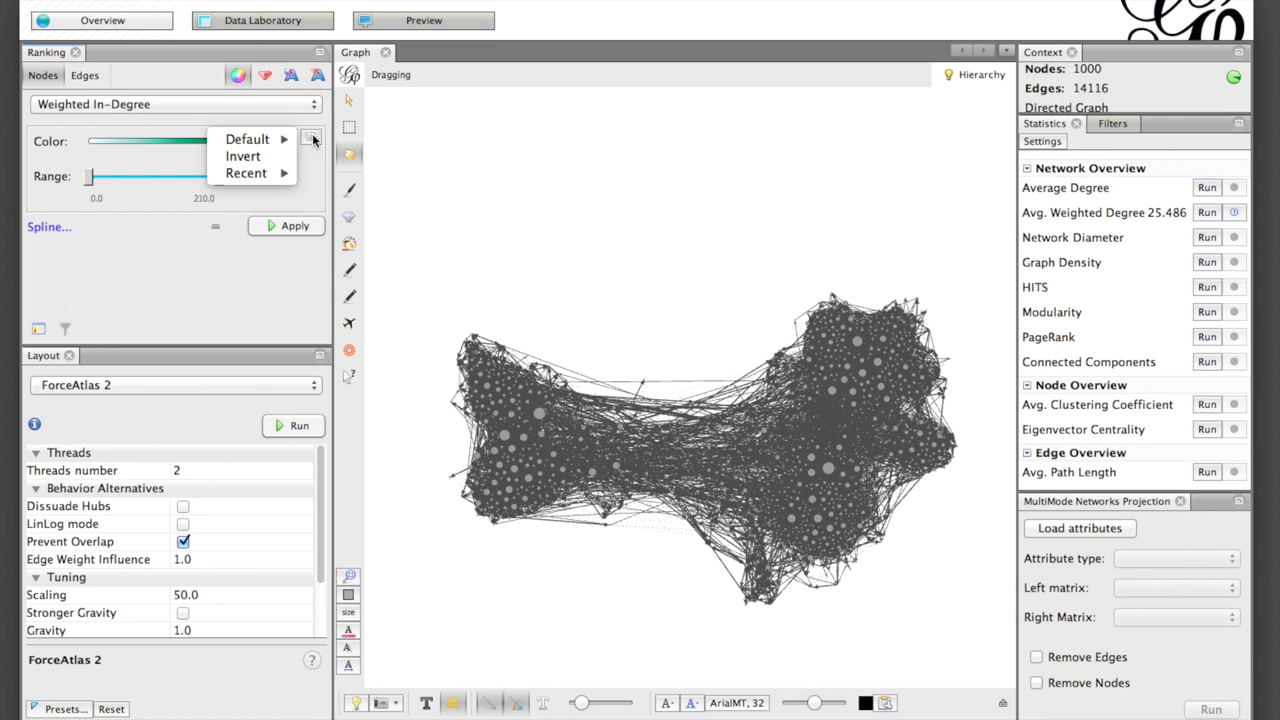
left_click(282, 158)
Change the gradient's start color to dark blue and its middle color to a brighter blue with hue 199 and saturation 60.
mouse_move(154, 149)
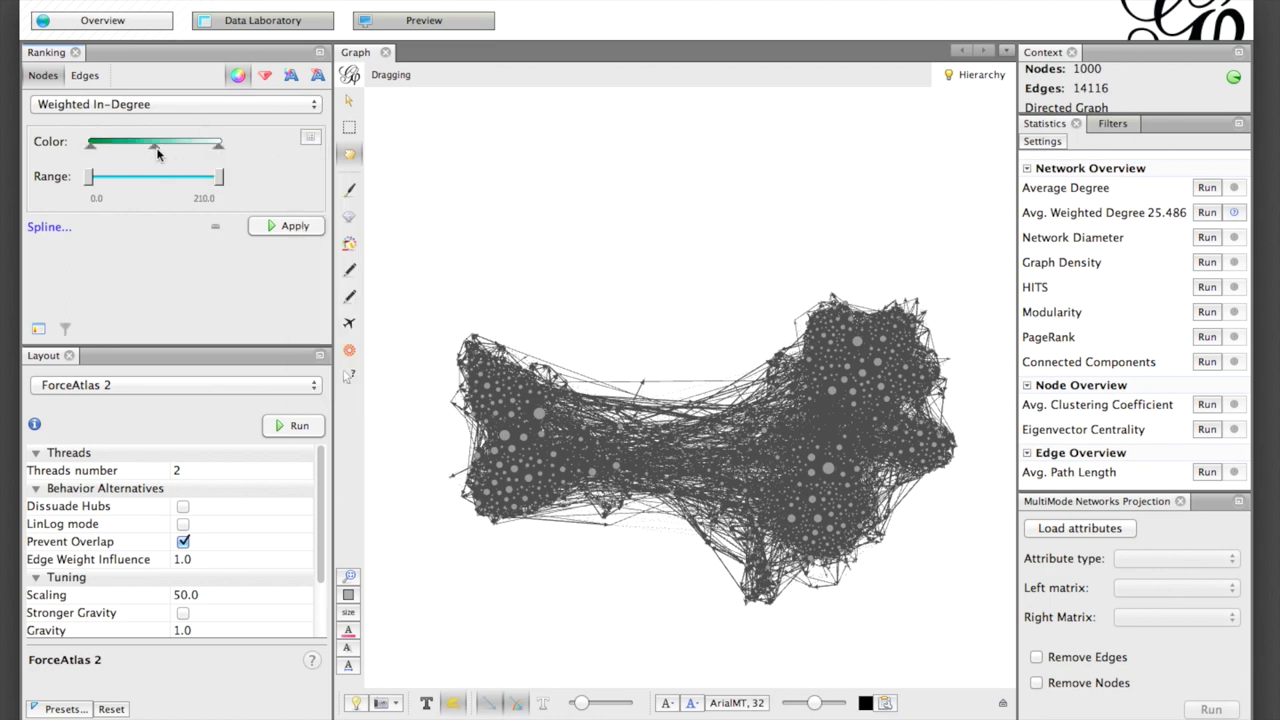
double_click(92, 148)
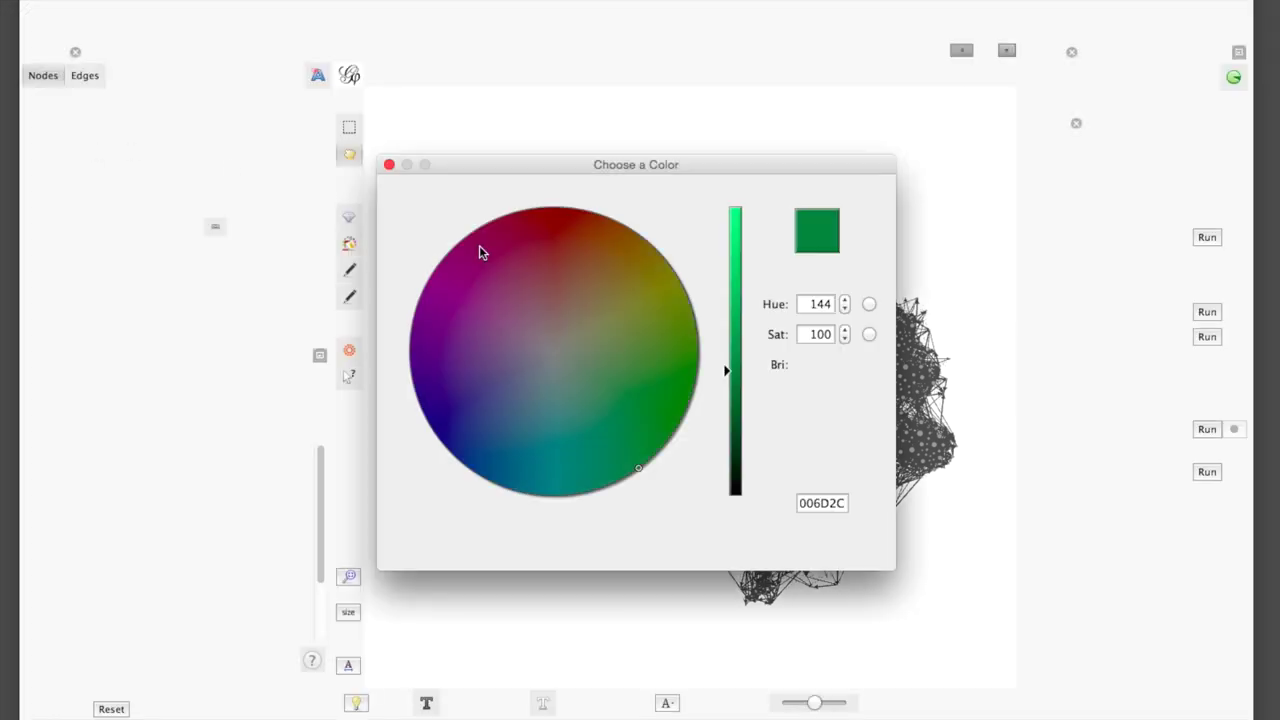
left_click(519, 466)
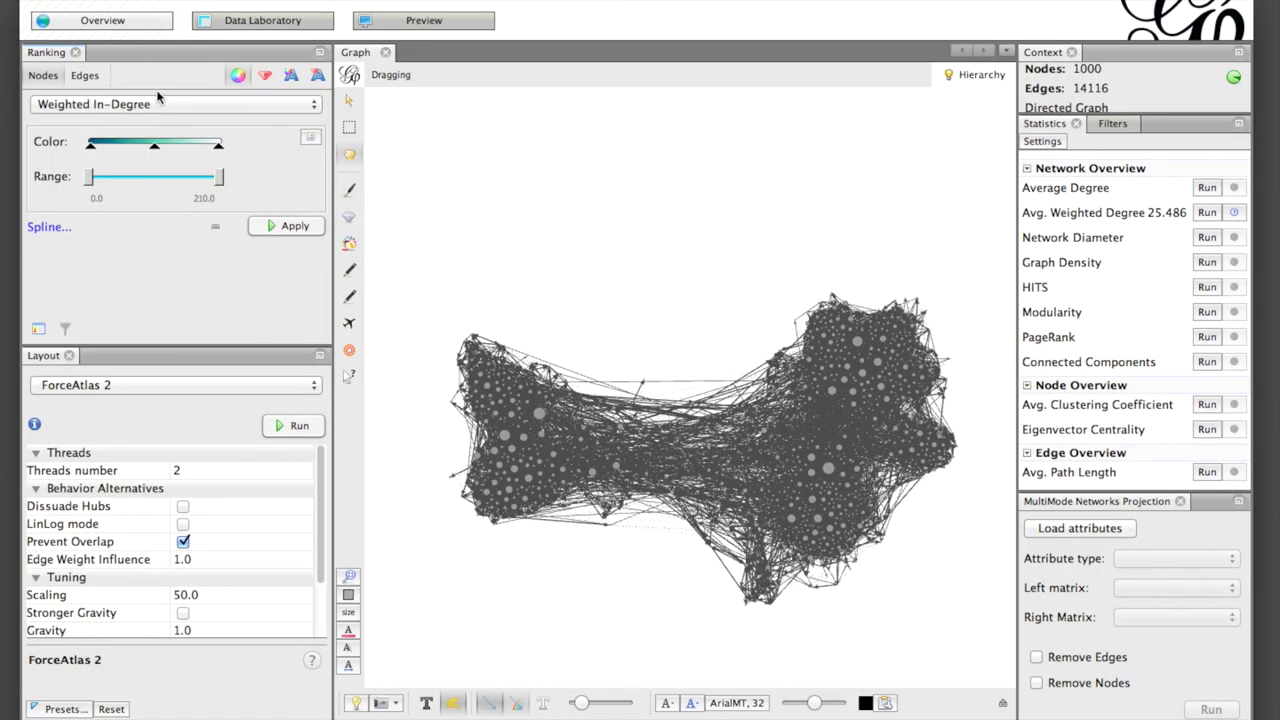
double_click(154, 146)
left_click_drag(557, 428, 525, 432)
left_click(730, 249)
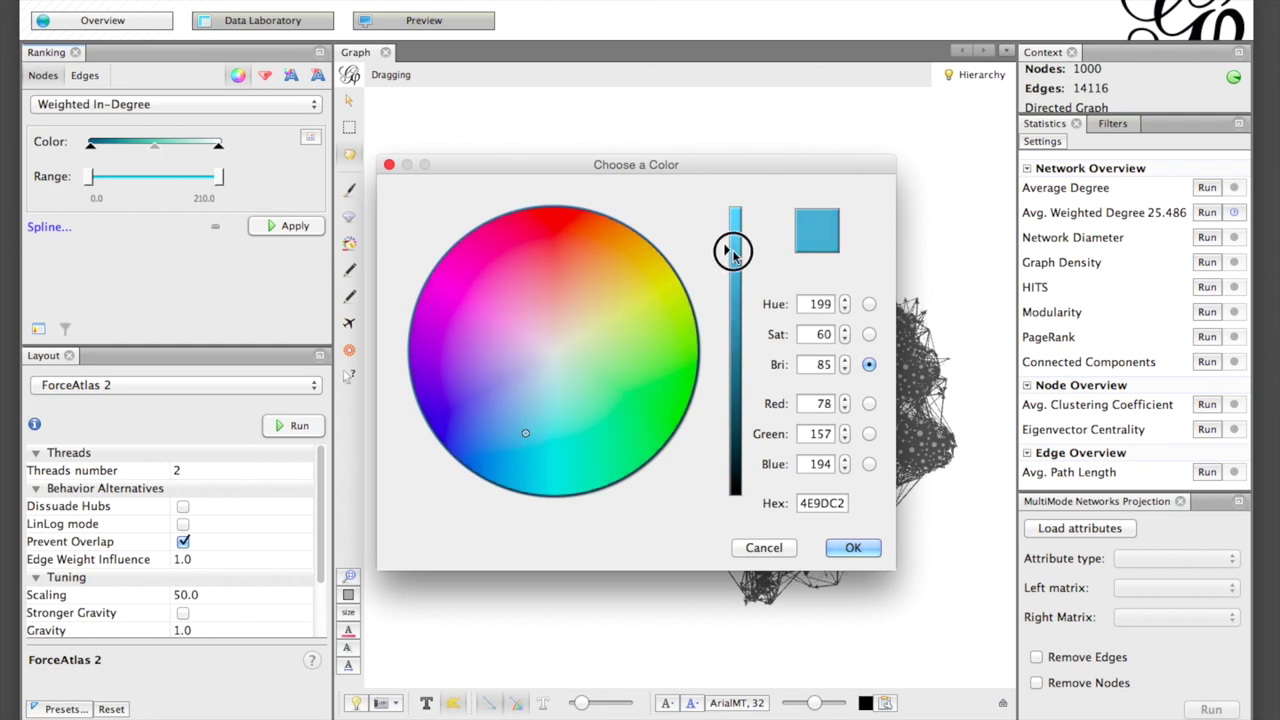
left_click(851, 547)
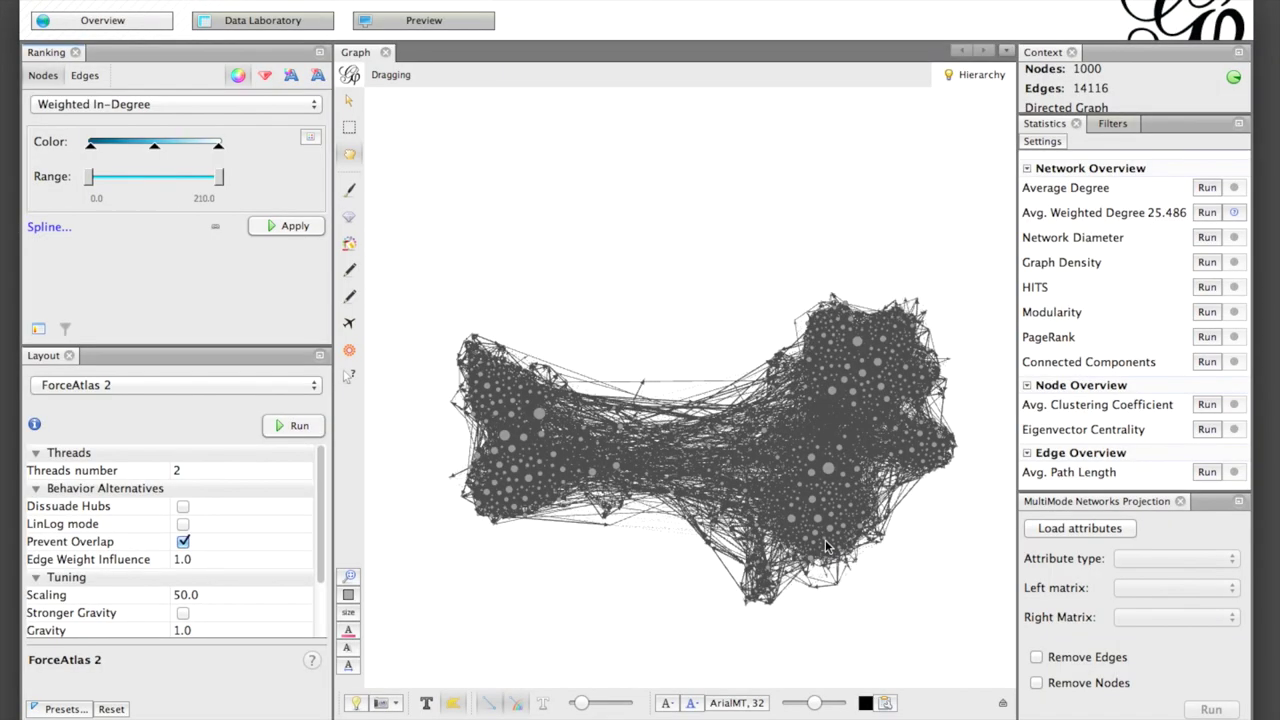
Set the gradient's end color to white with the hex value FFFFFF.
left_click(218, 147)
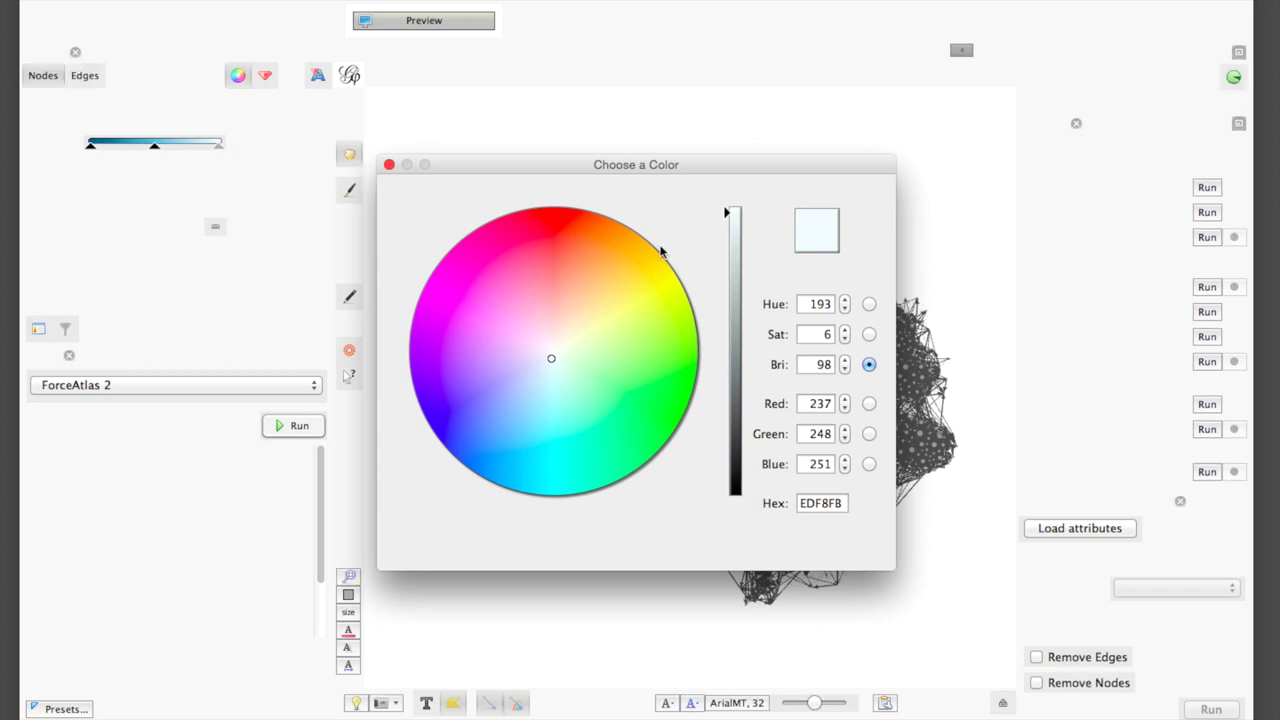
left_click_drag(733, 219, 733, 190)
double_click(846, 502)
type("FFFFFF")
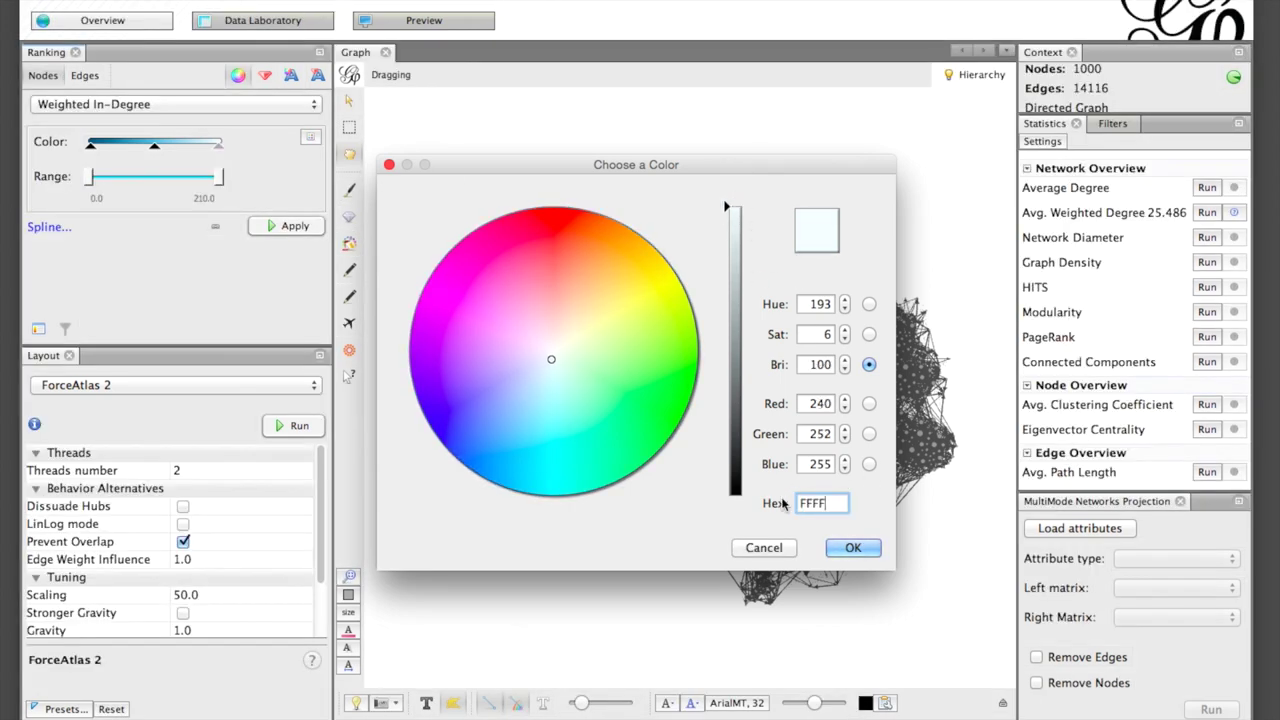
left_click(853, 547)
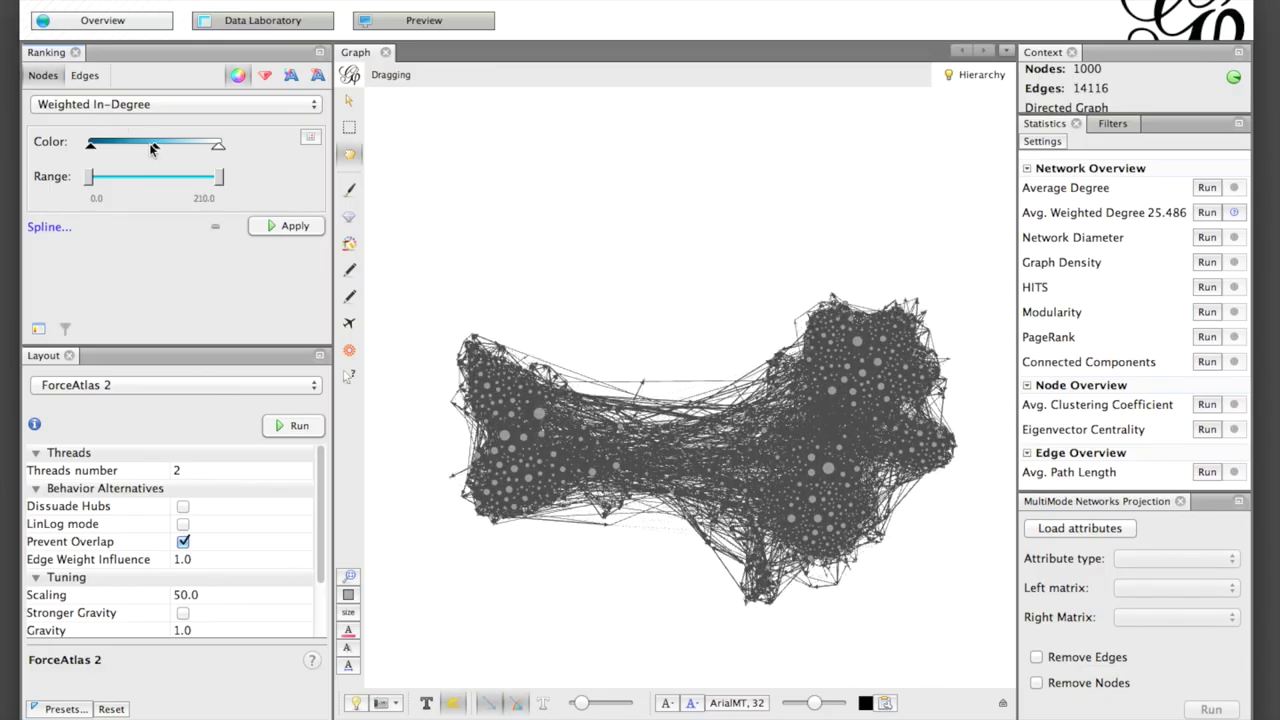
Shift the gradient's middle and end color stops toward its start and apply the color ranking to the nodes.
left_click_drag(156, 150, 111, 149)
left_click_drag(220, 147, 165, 148)
left_click(279, 225)
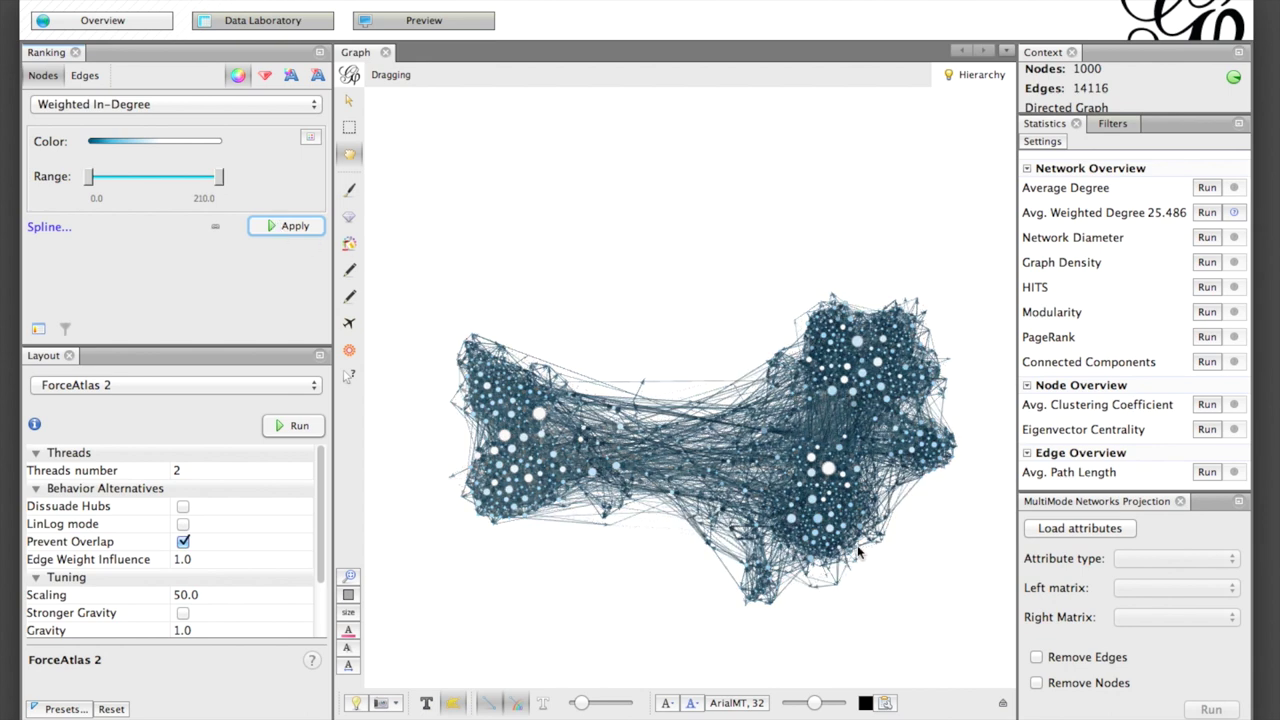
Turn on node labels in the graph and inspect them up close.
left_click(999, 703)
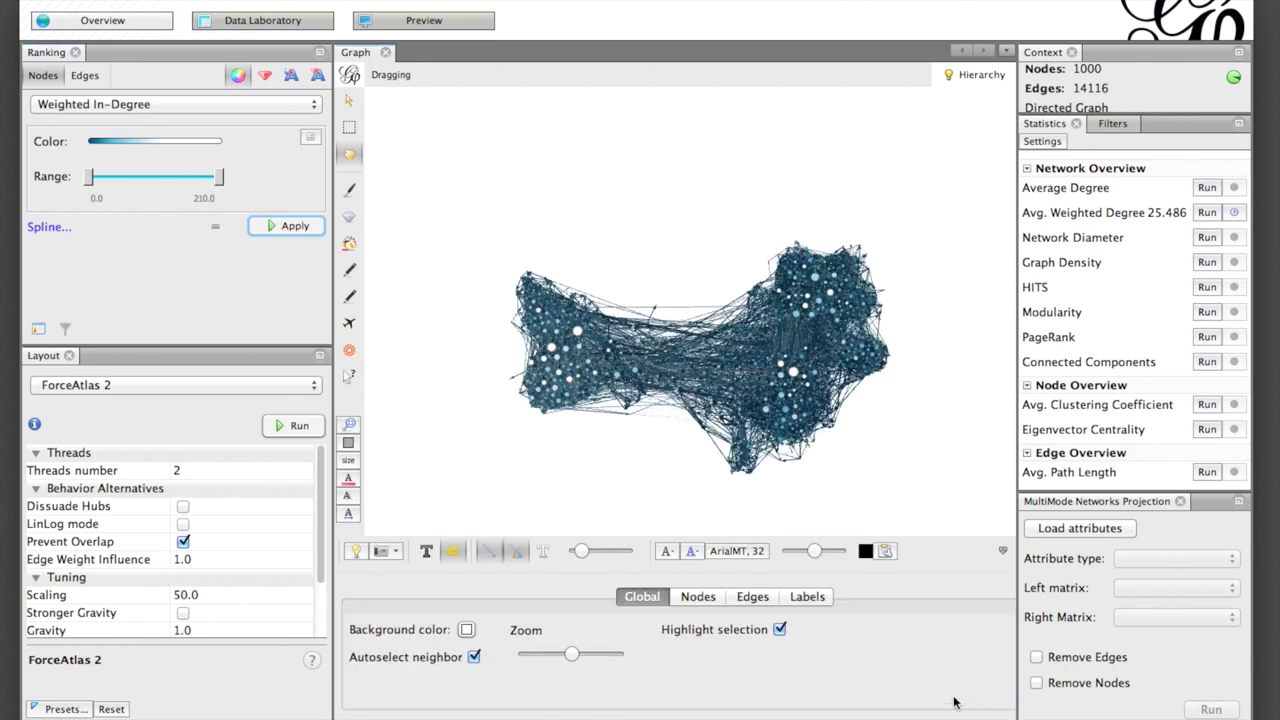
left_click(806, 597)
left_click(390, 626)
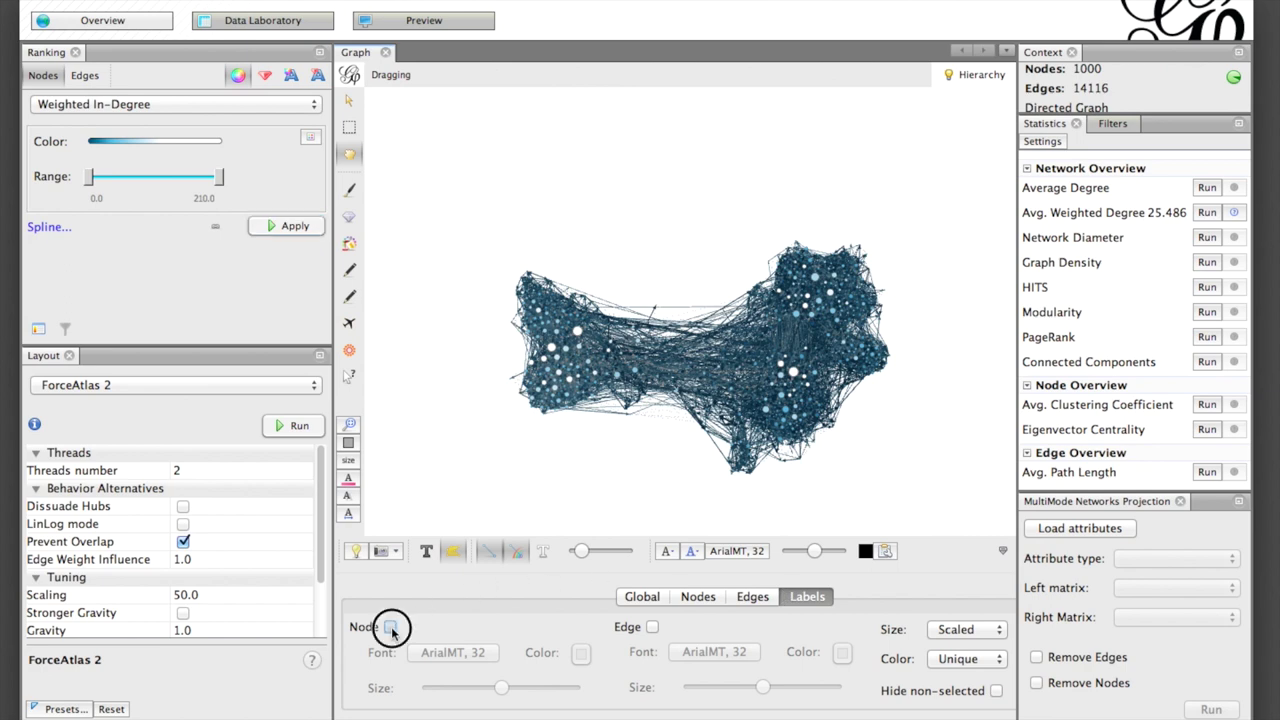
left_click(1003, 551)
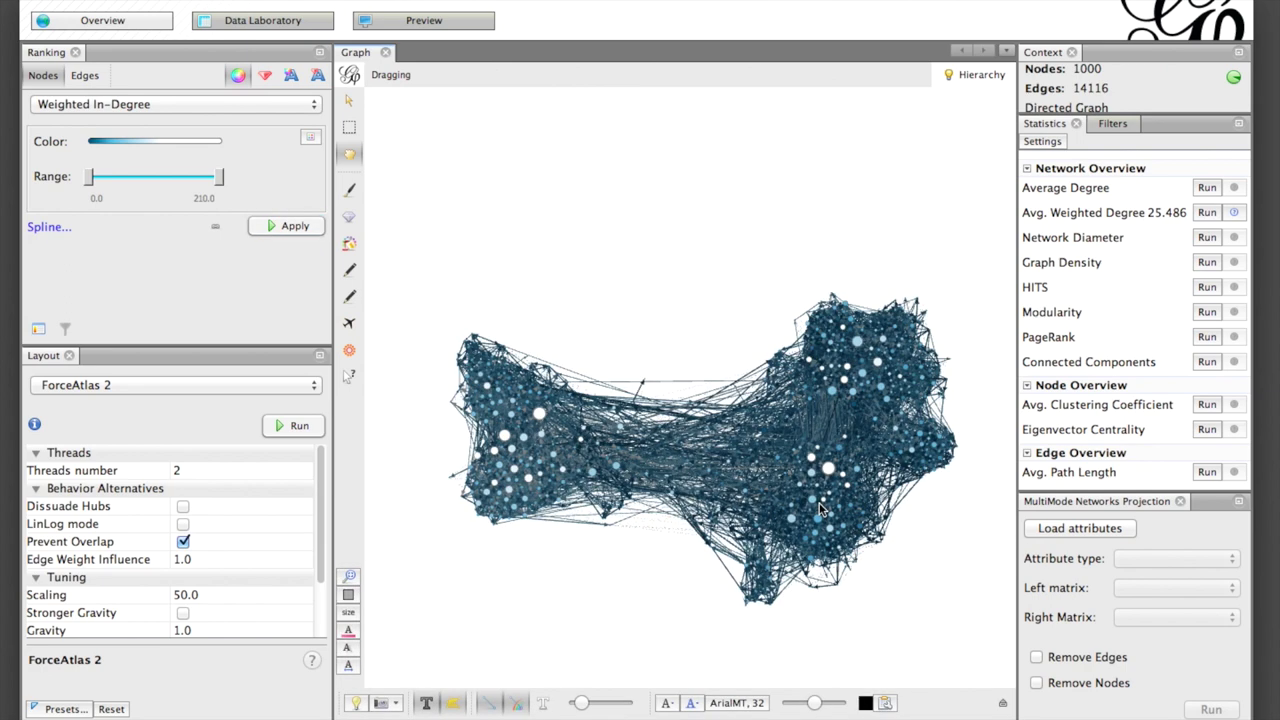
scroll(818, 510, "up", 10)
scroll(818, 510, "up", 5)
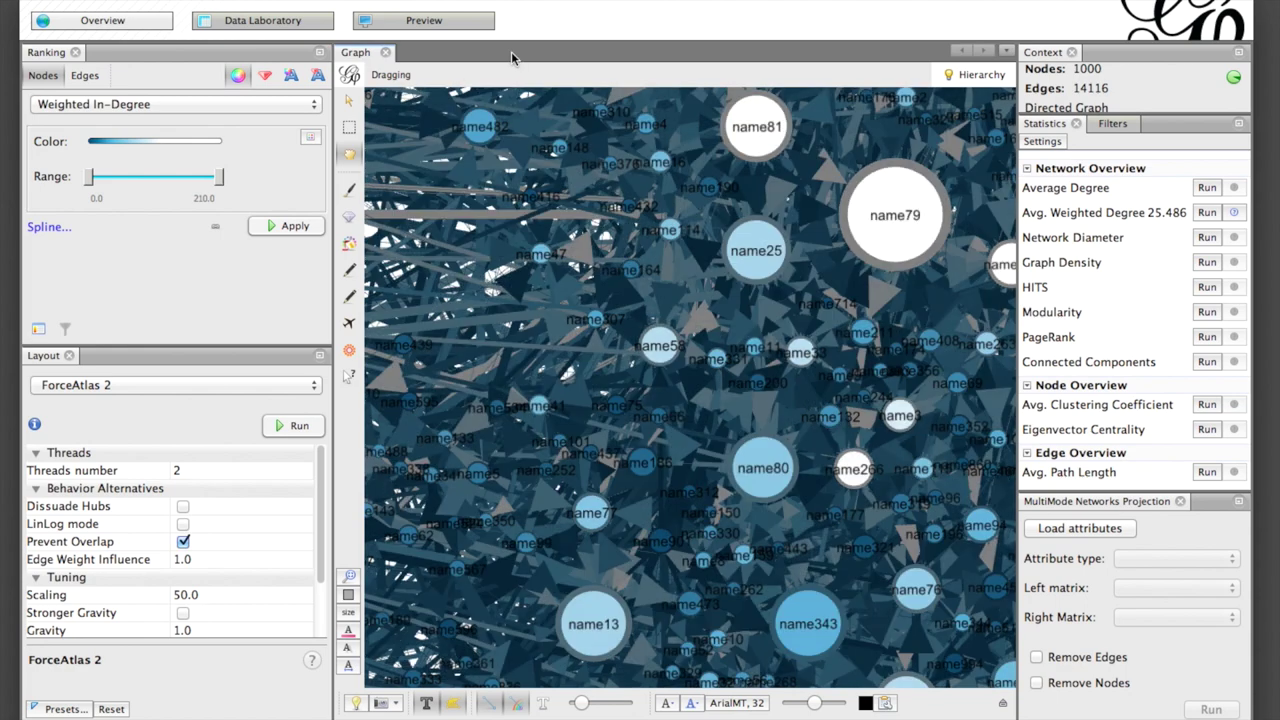
In the Preview, set the edge opacity to 70 and refresh the rendering.
left_click(443, 22)
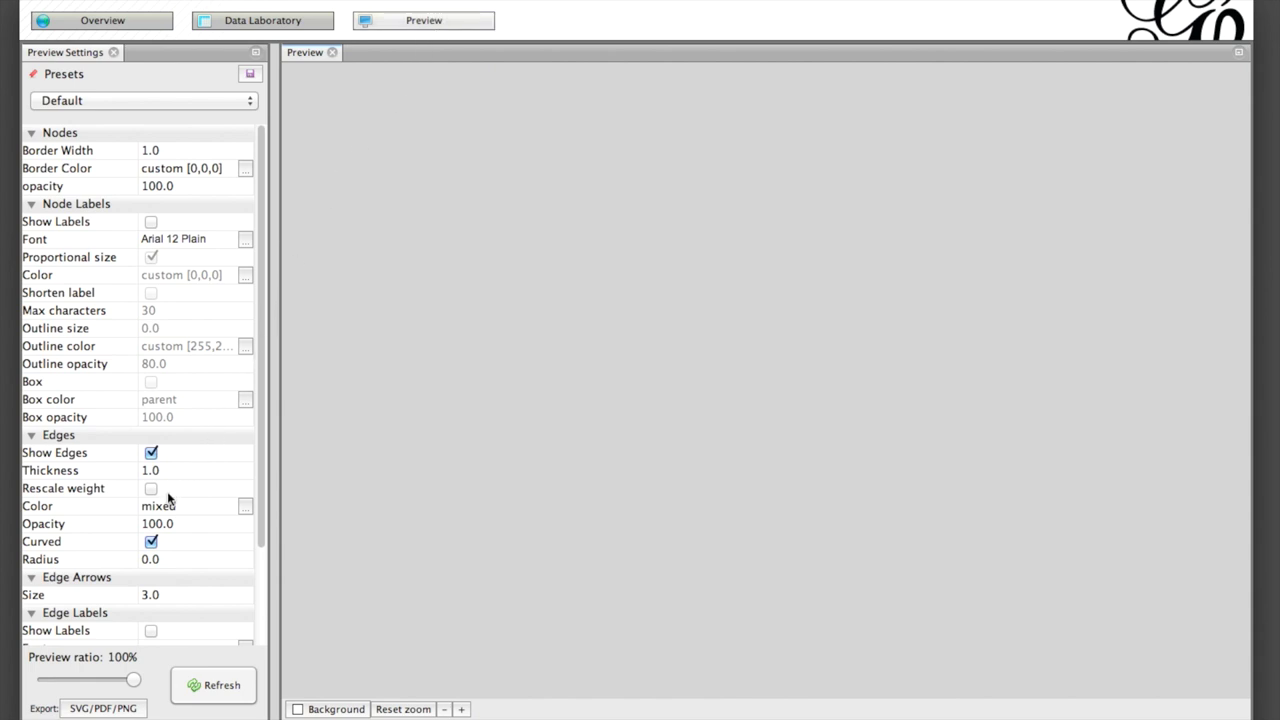
left_click(168, 530)
left_click(151, 524)
key("BackSpace")
key("BackSpace")
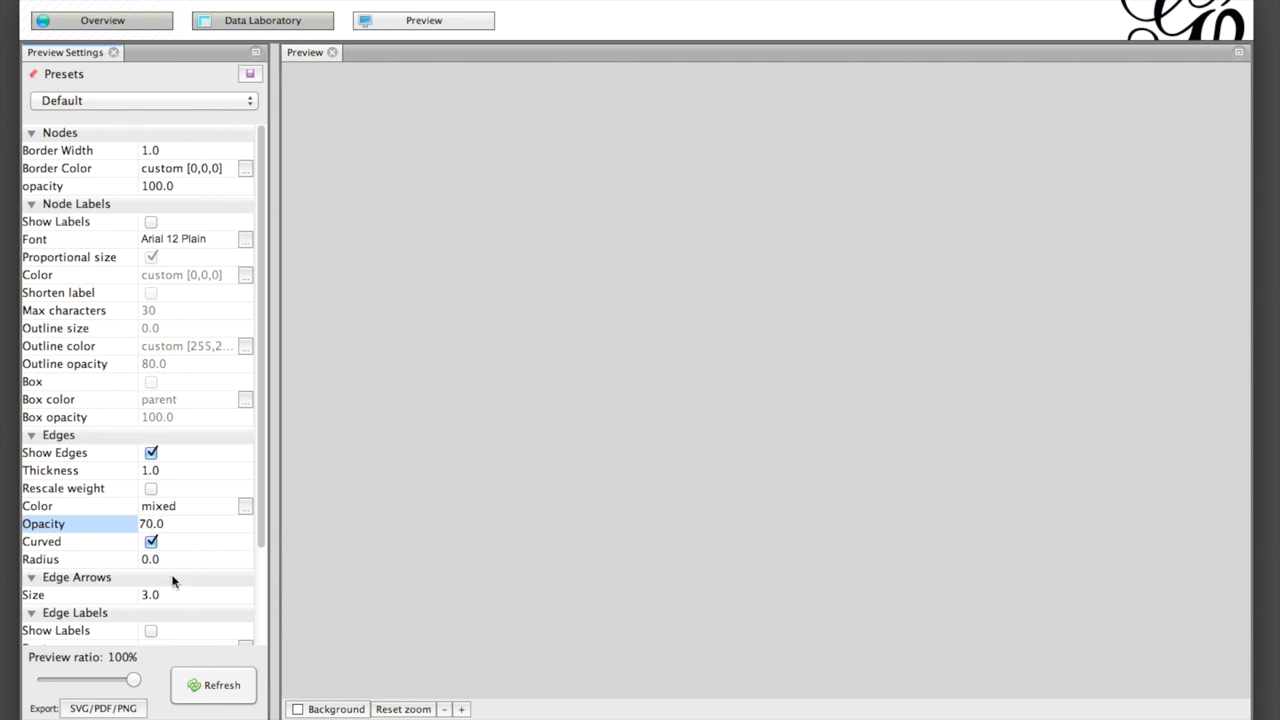
left_click(212, 685)
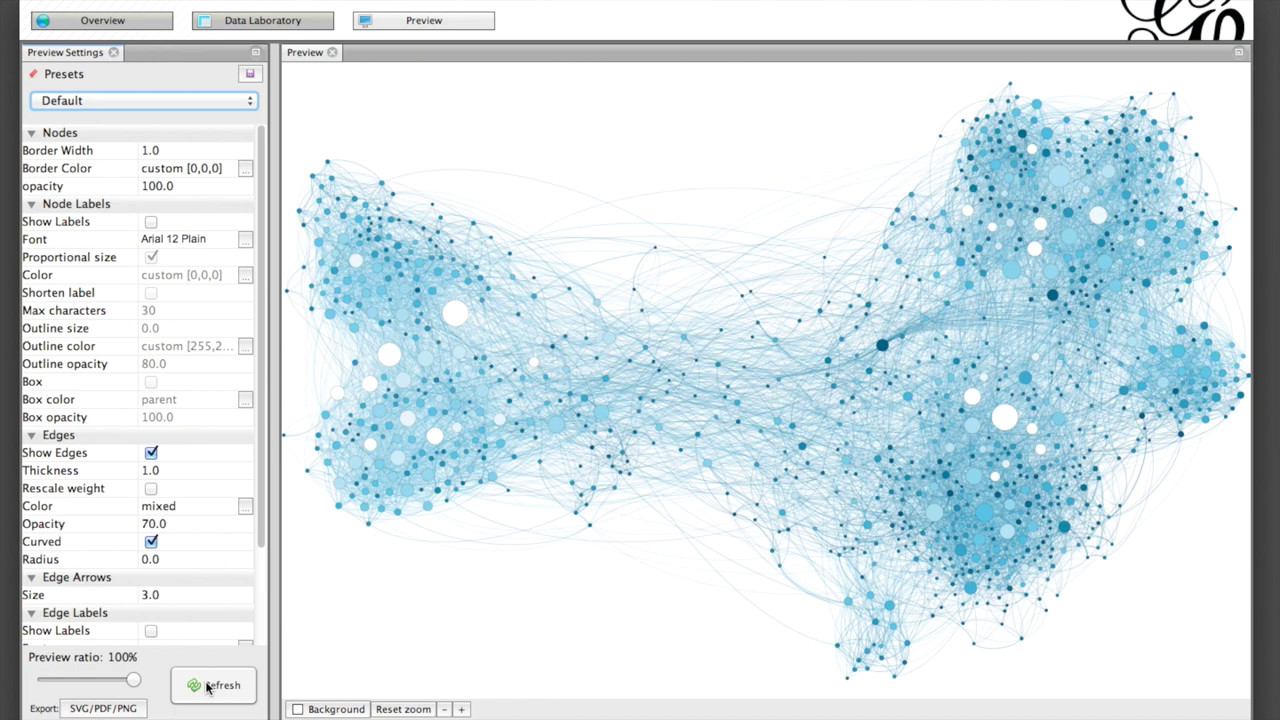
Export the preview to the Gephi folder in SVG format with the file name graph1.svg.
left_click(123, 709)
double_click(476, 333)
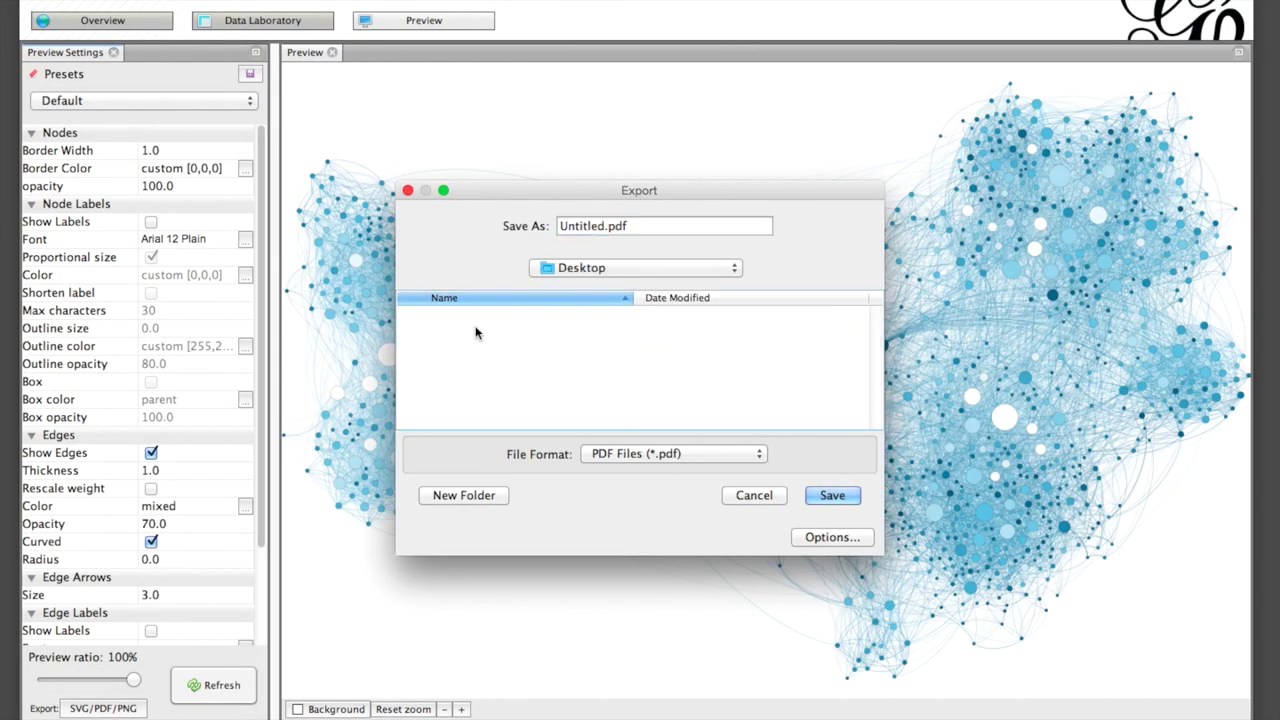
double_click(445, 346)
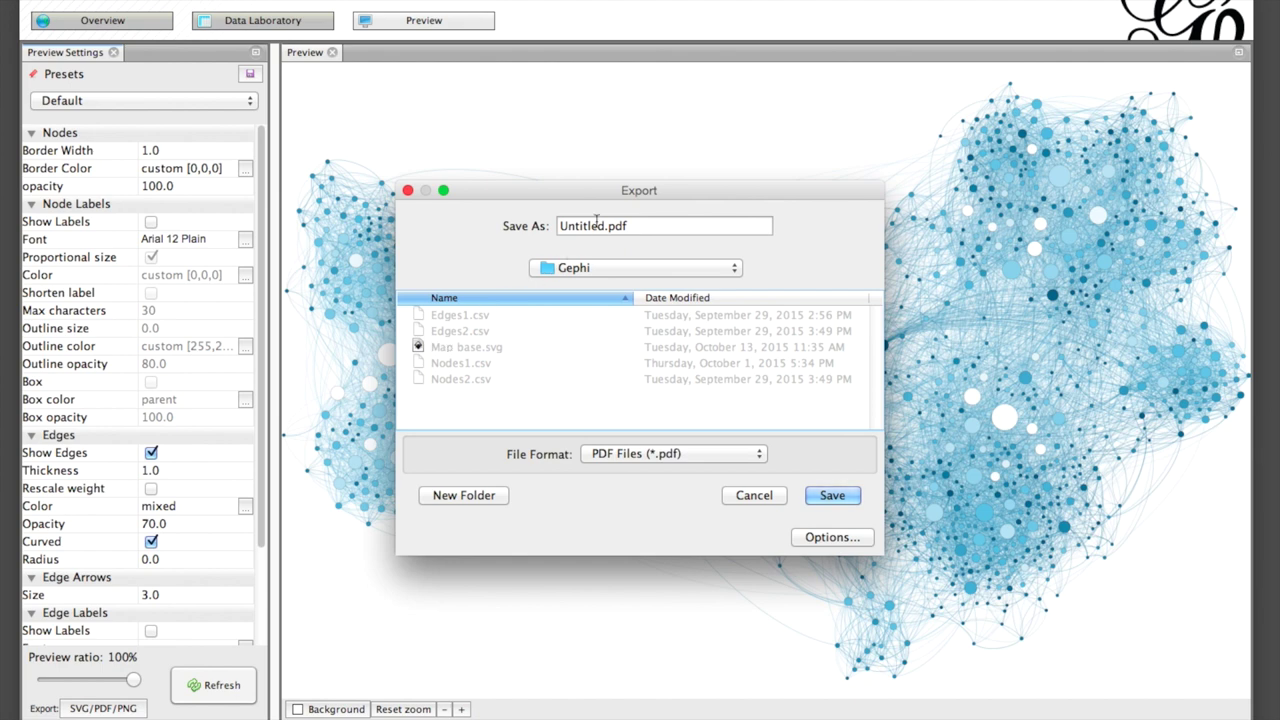
left_click(650, 450)
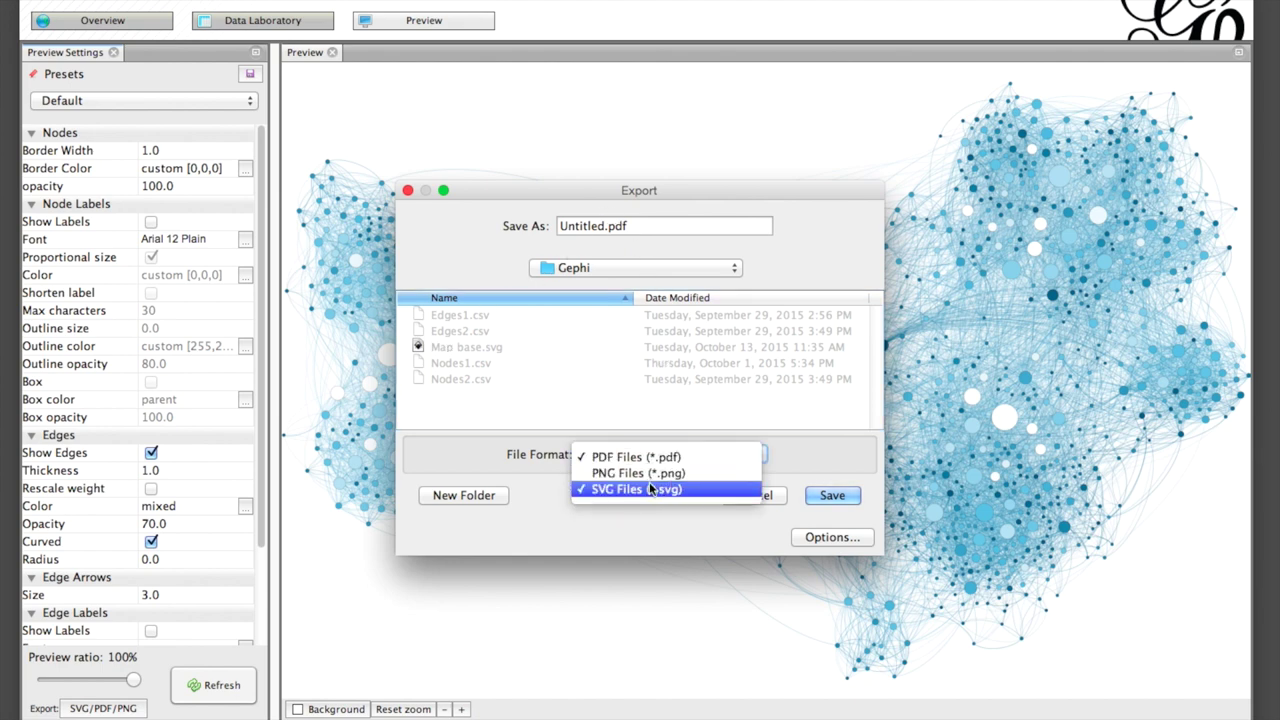
left_click(650, 489)
triple_click(634, 222)
type("g")
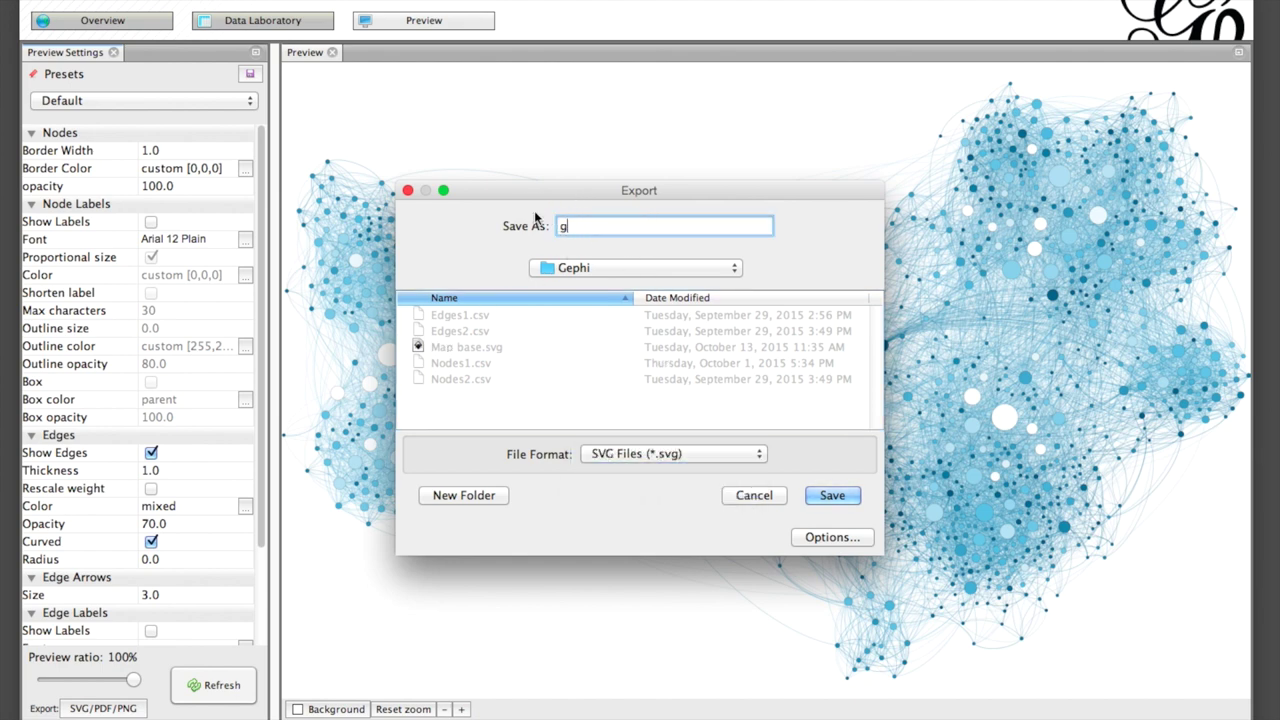
type("raph1.svg")
left_click(830, 496)
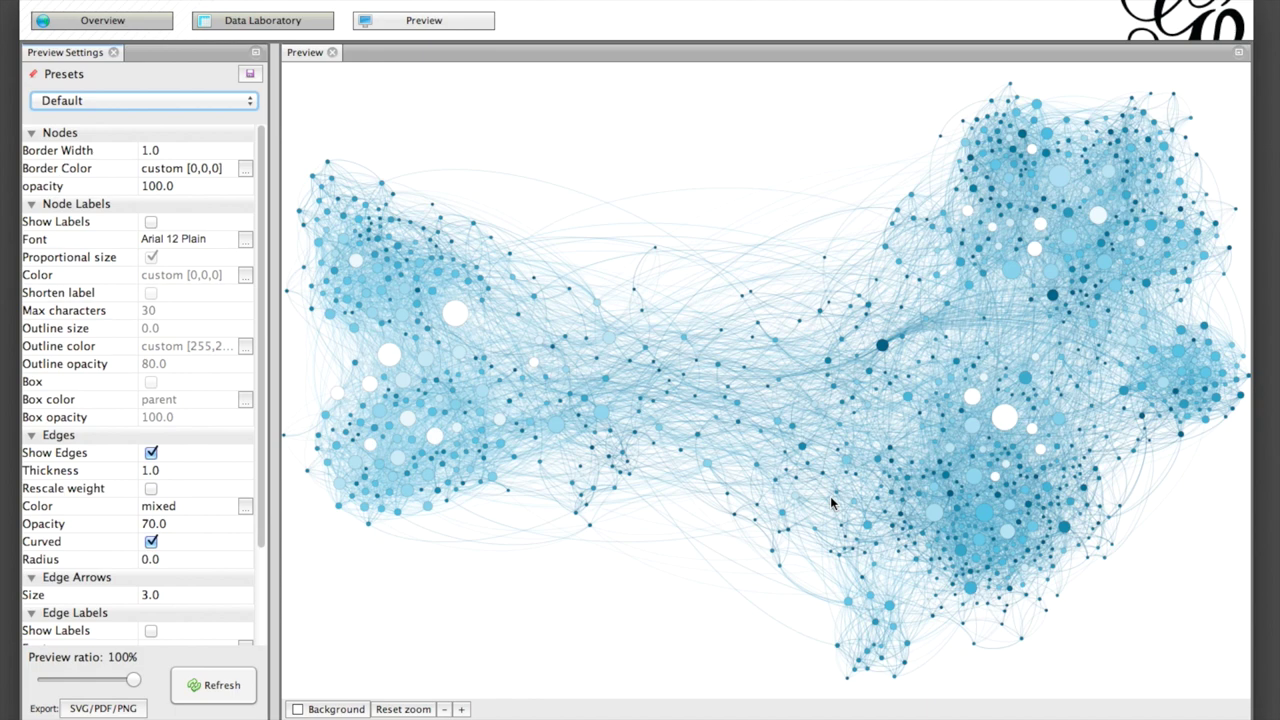
Return to the Overview, run the Modularity statistic with resolution 0.5, and review its report.
left_click(125, 32)
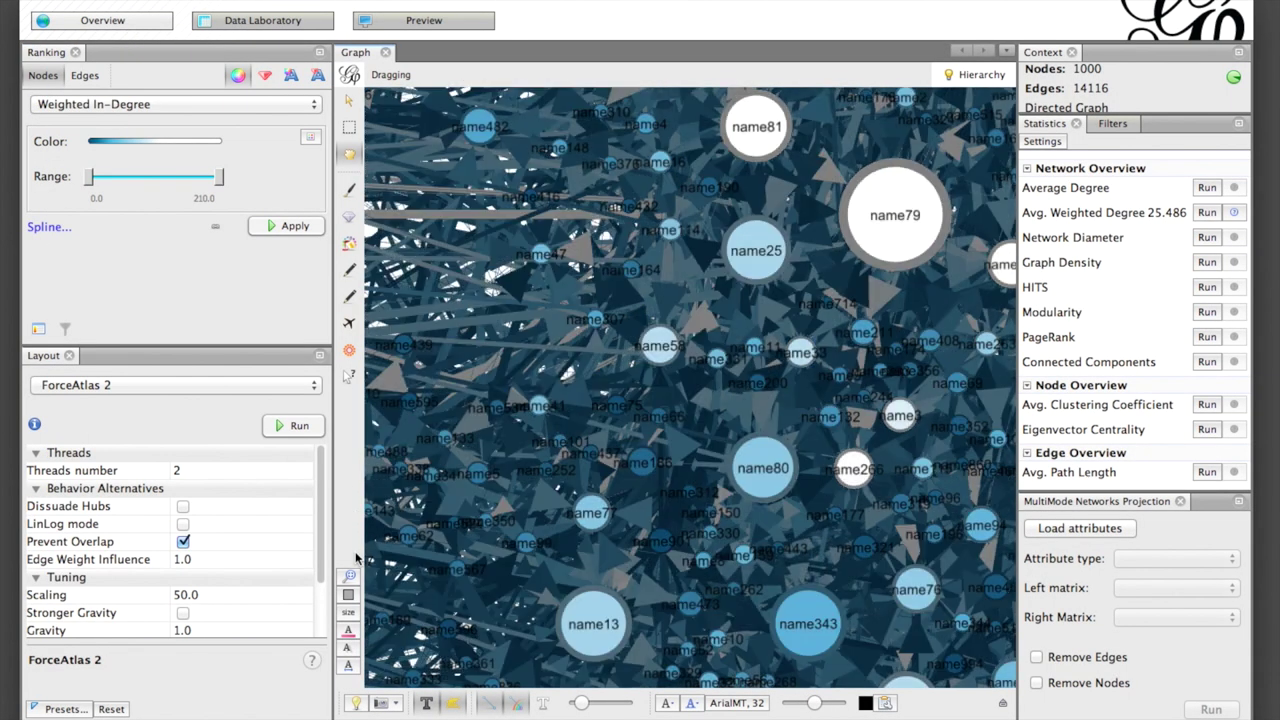
left_click(350, 578)
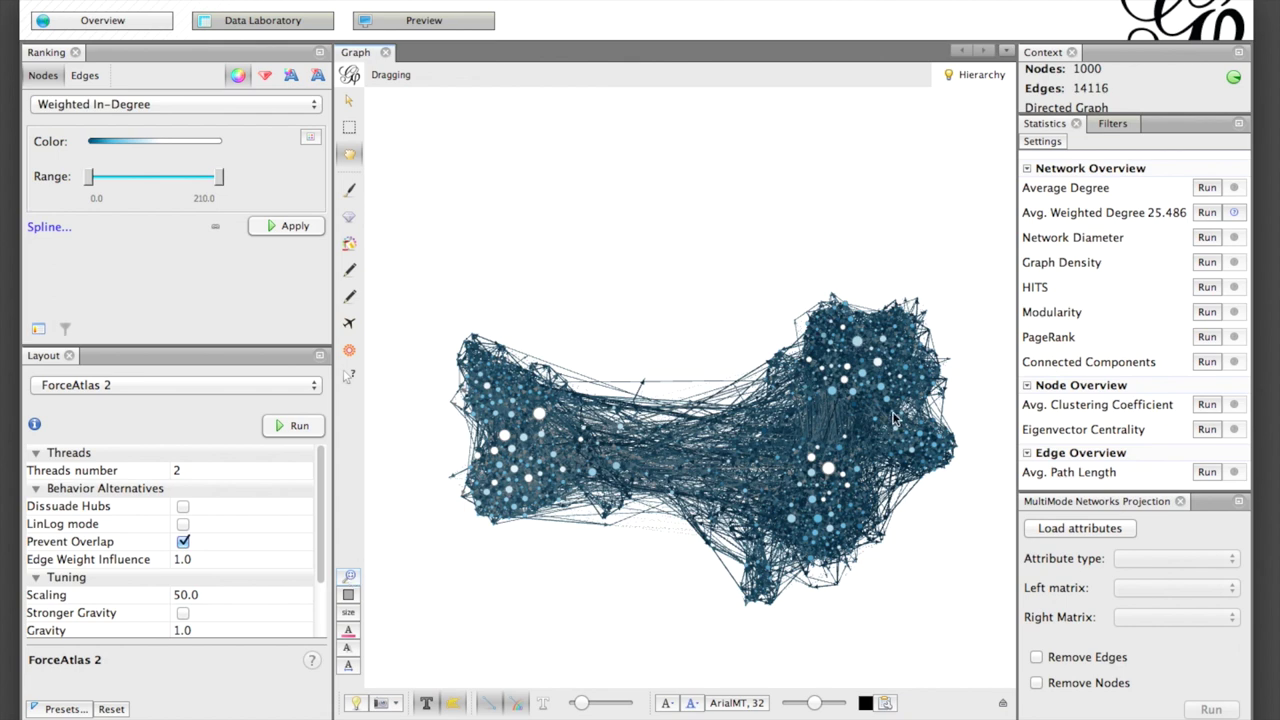
left_click(1205, 312)
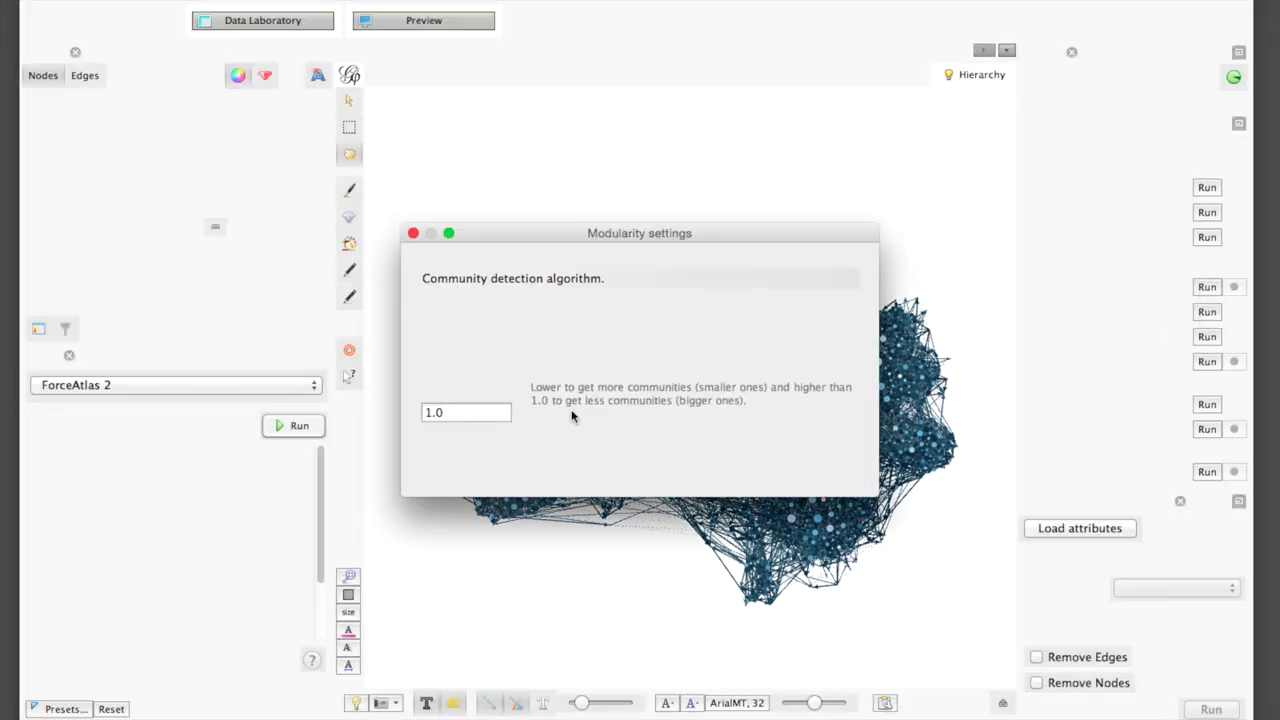
left_click(421, 410)
key("BackSpace")
key("BackSpace")
key("BackSpace")
type("0.5")
left_click(811, 475)
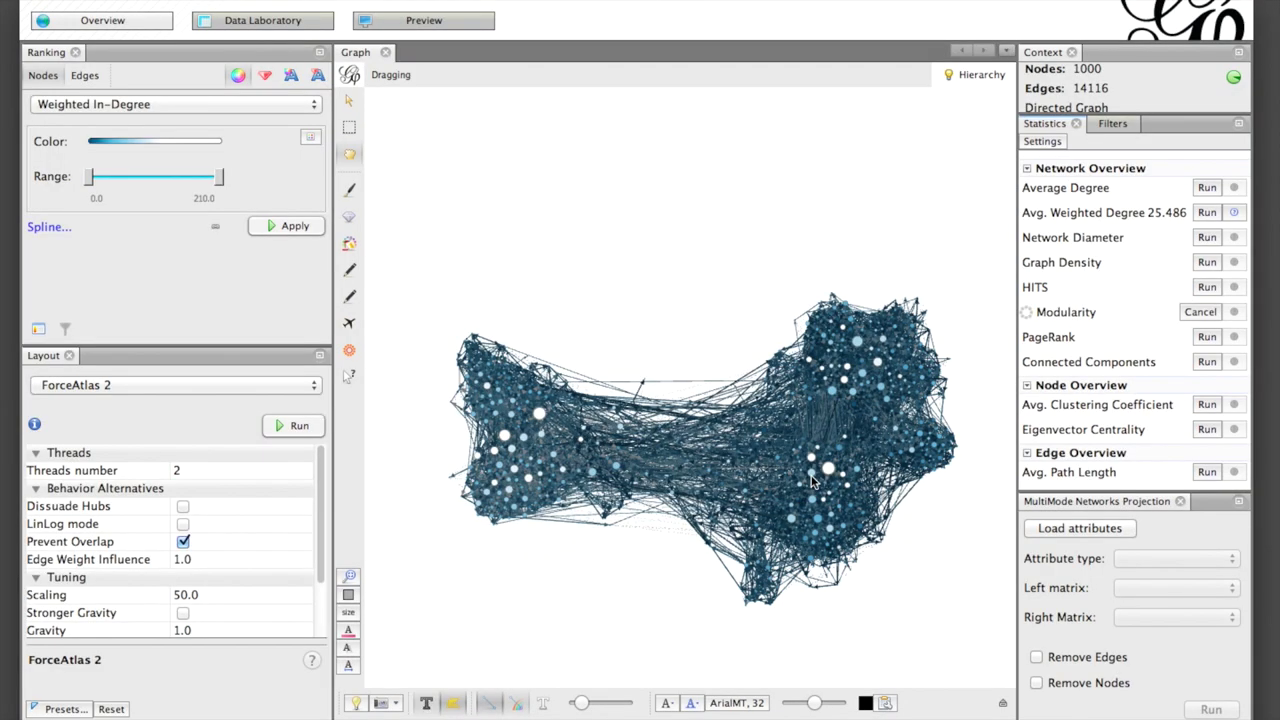
scroll(811, 483, "down", 5)
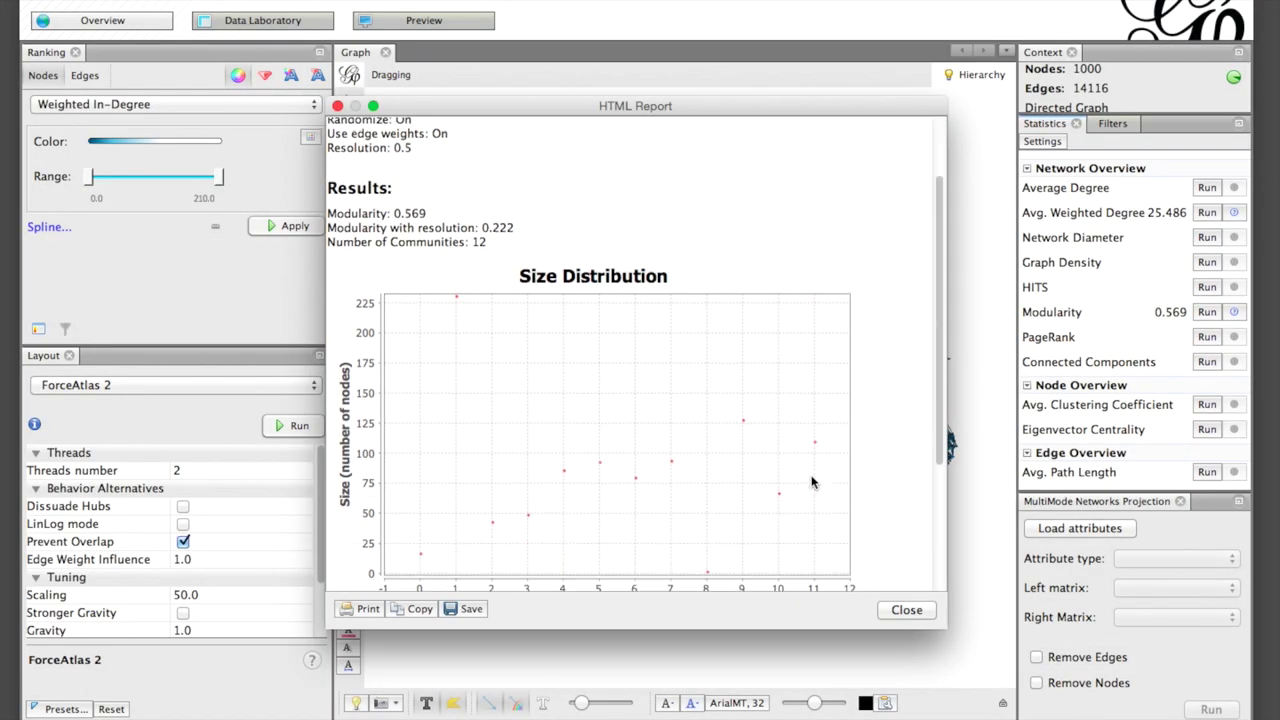
left_click(906, 610)
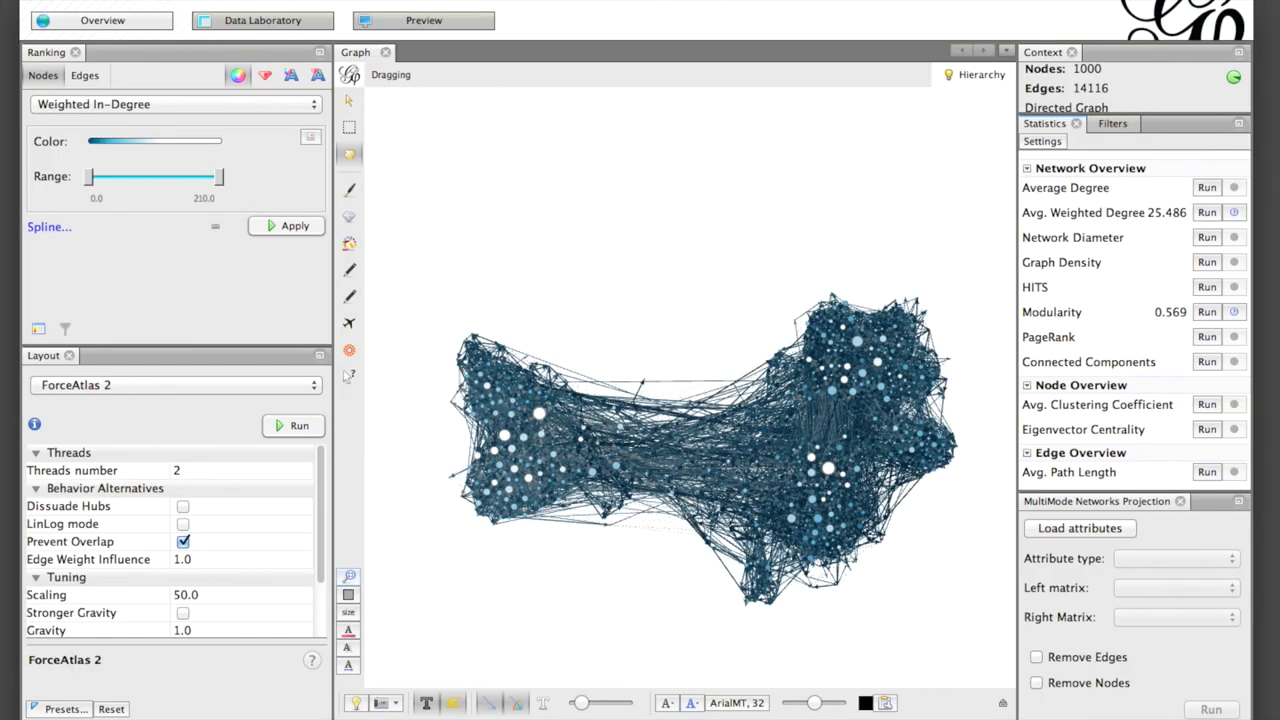
Partition the nodes by Modularity Class, apply the community colors, and close the Partition panel.
left_click(320, 2)
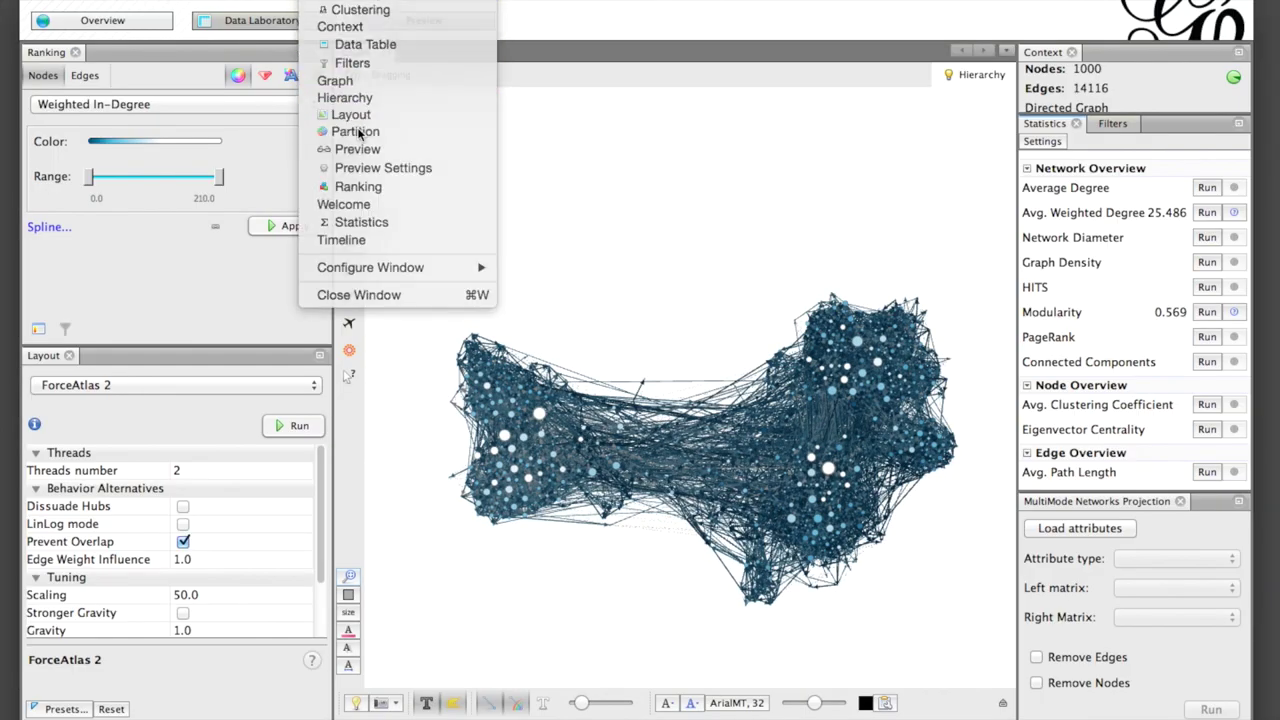
left_click(356, 132)
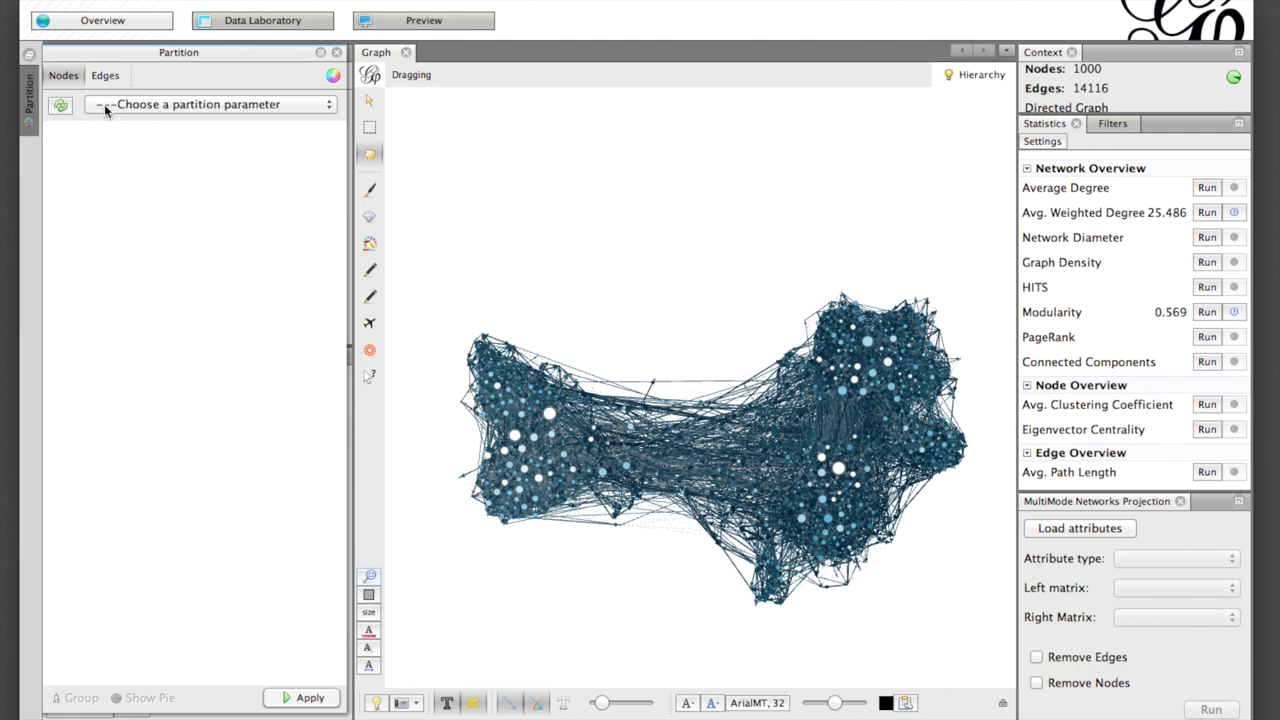
left_click(105, 110)
left_click(110, 152)
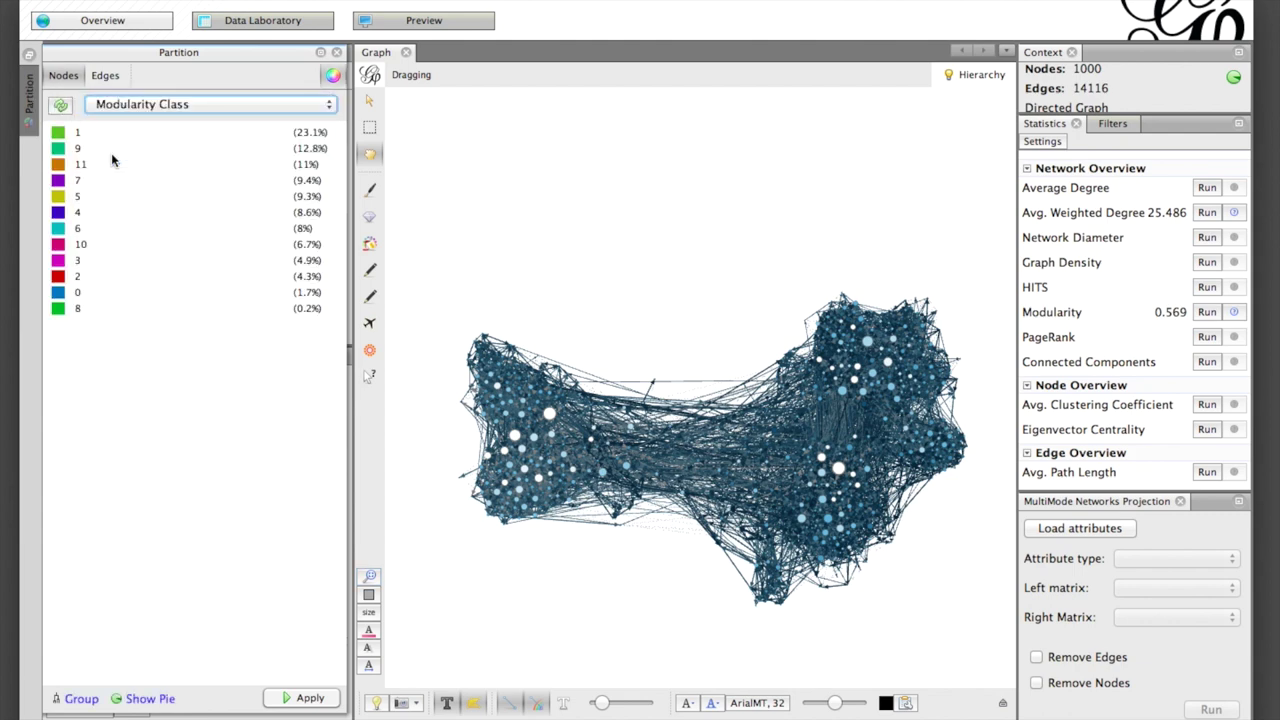
left_click(303, 699)
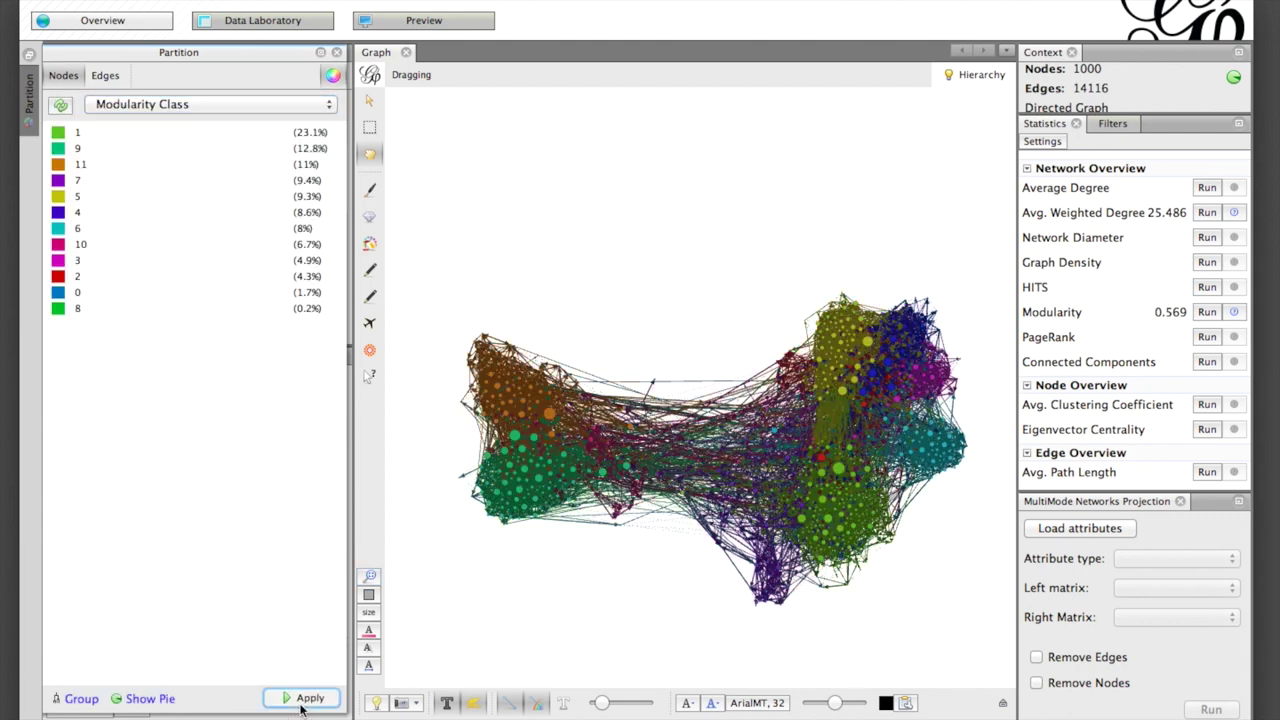
left_click(337, 53)
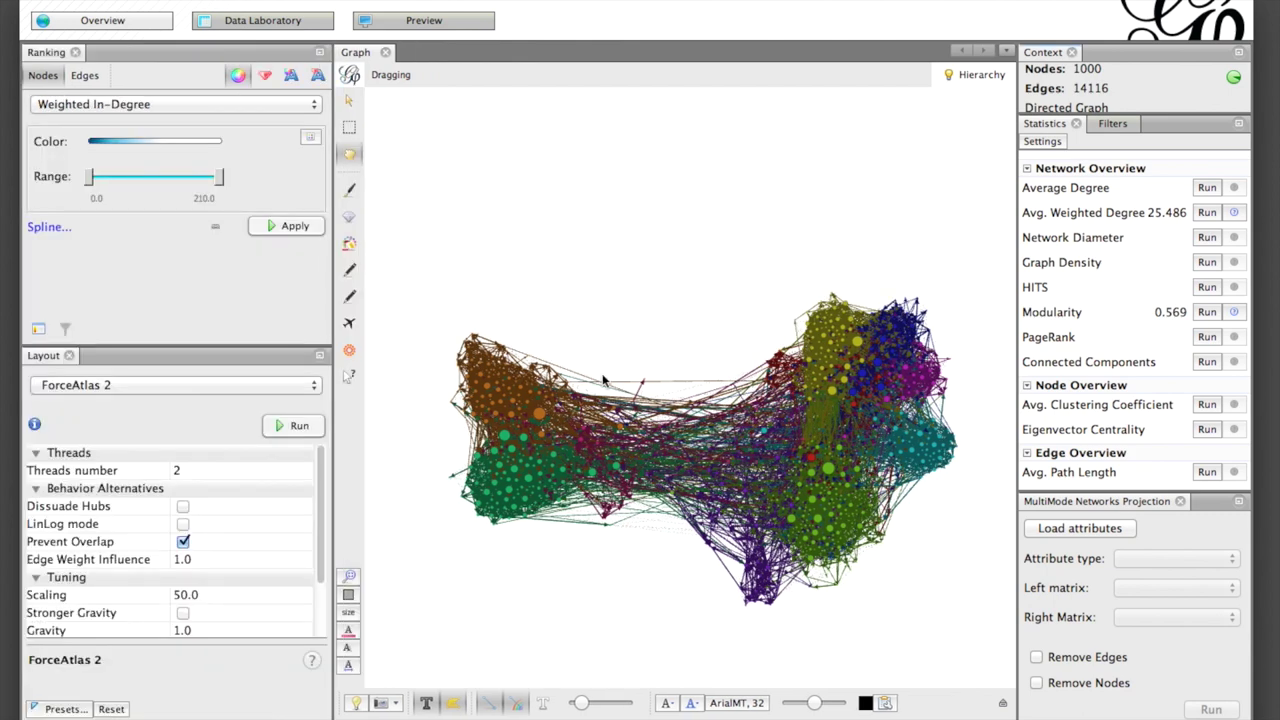
Run the Network Diameter statistic on the directed graph and review the centrality distributions in its report.
left_click(1207, 237)
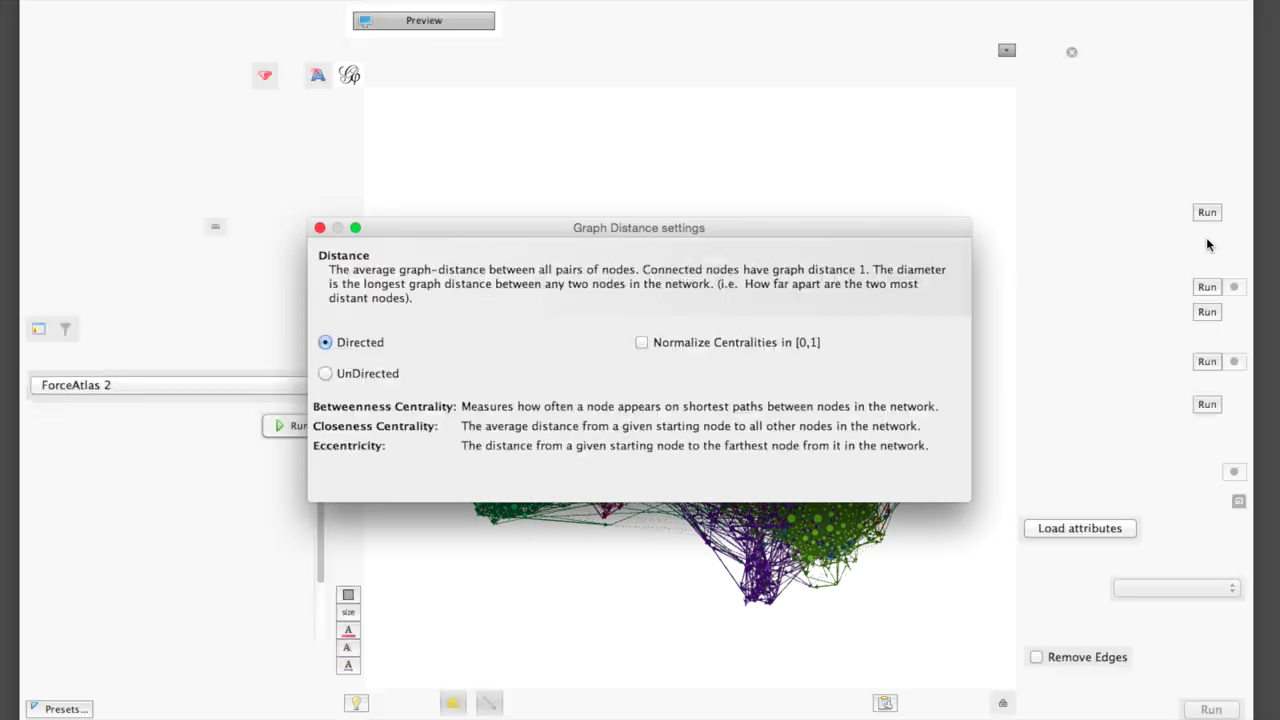
left_click(912, 481)
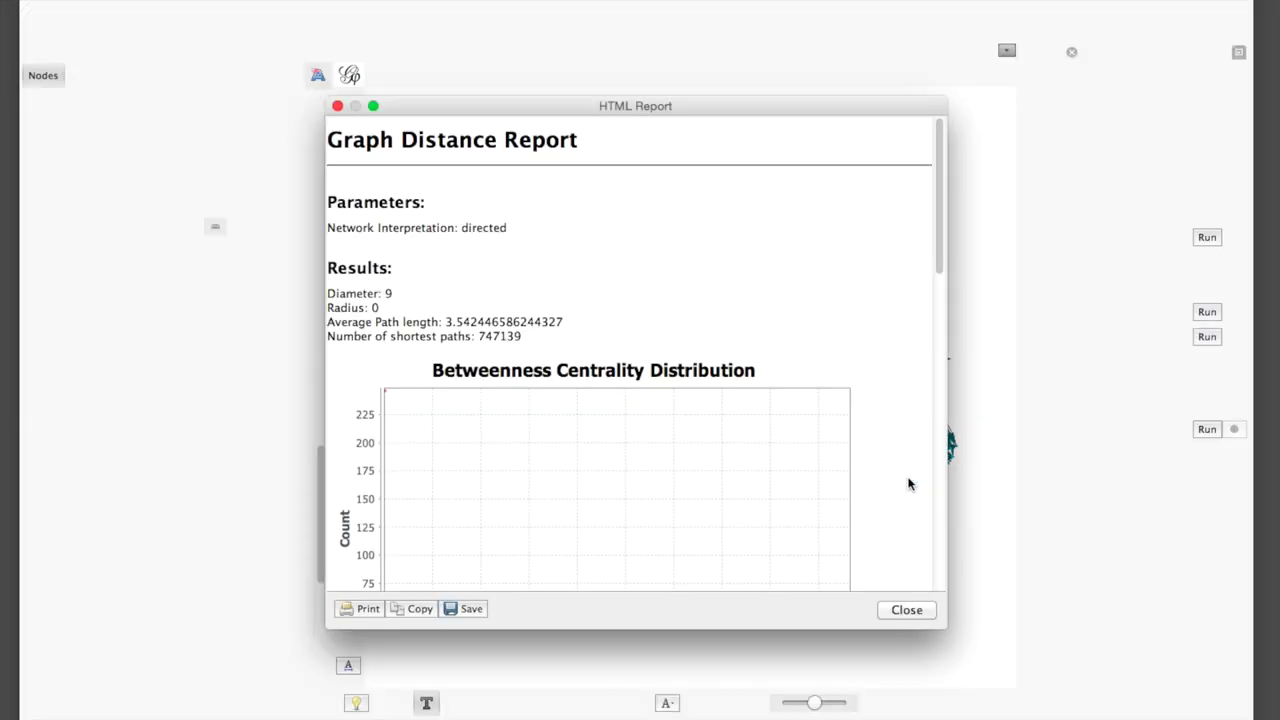
scroll(847, 498, "down", 5)
scroll(847, 498, "down", 12)
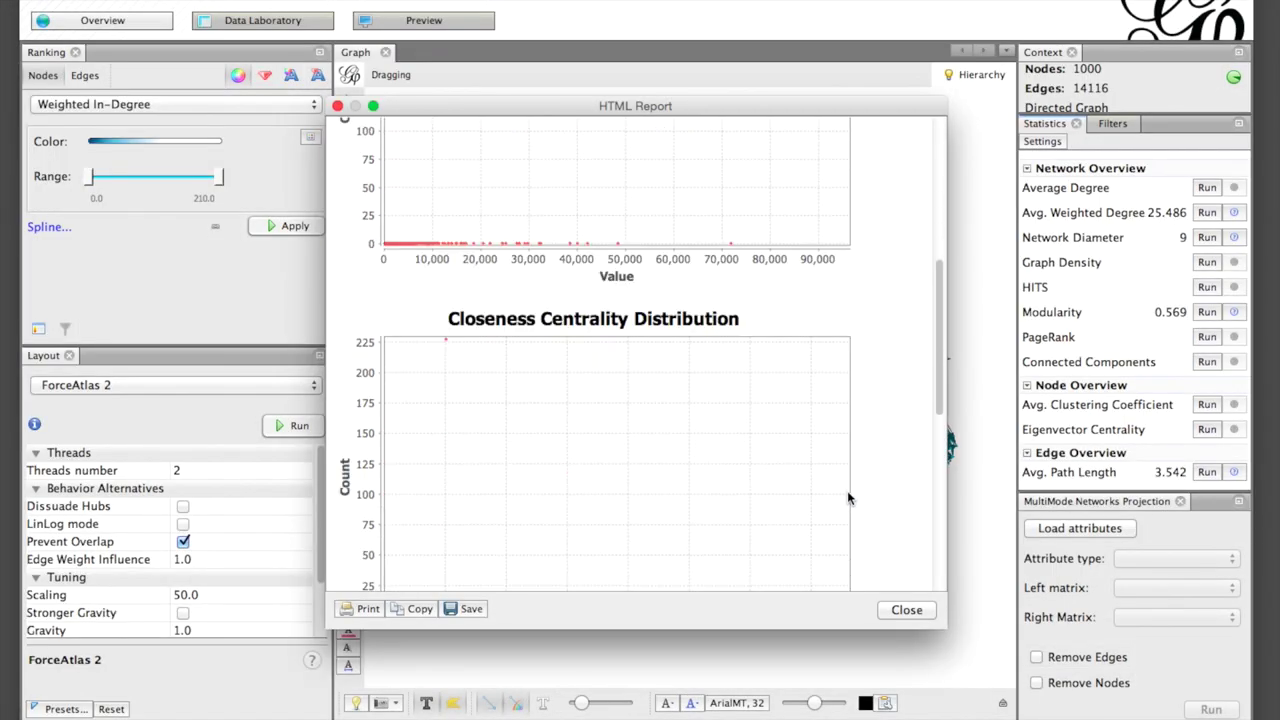
left_click(906, 610)
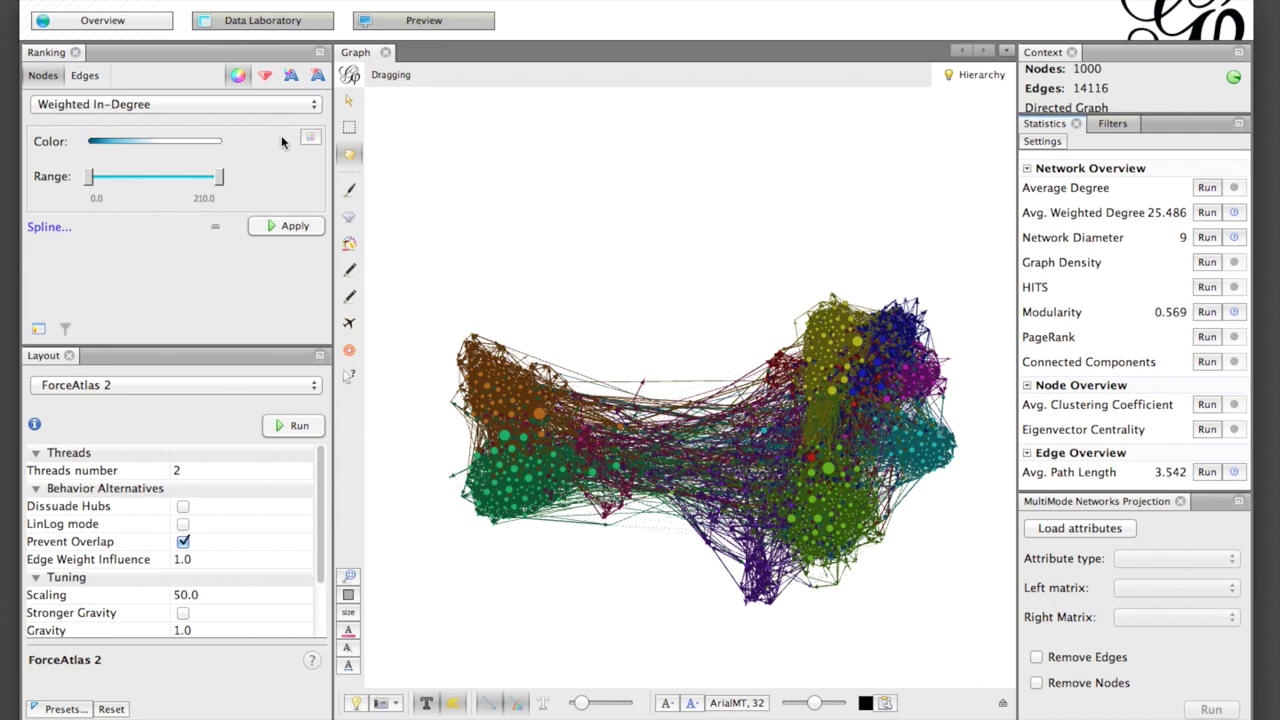
Rank node color by Betweenness Centrality and set the gradient's start color to red, hex C90D00.
left_click(243, 104)
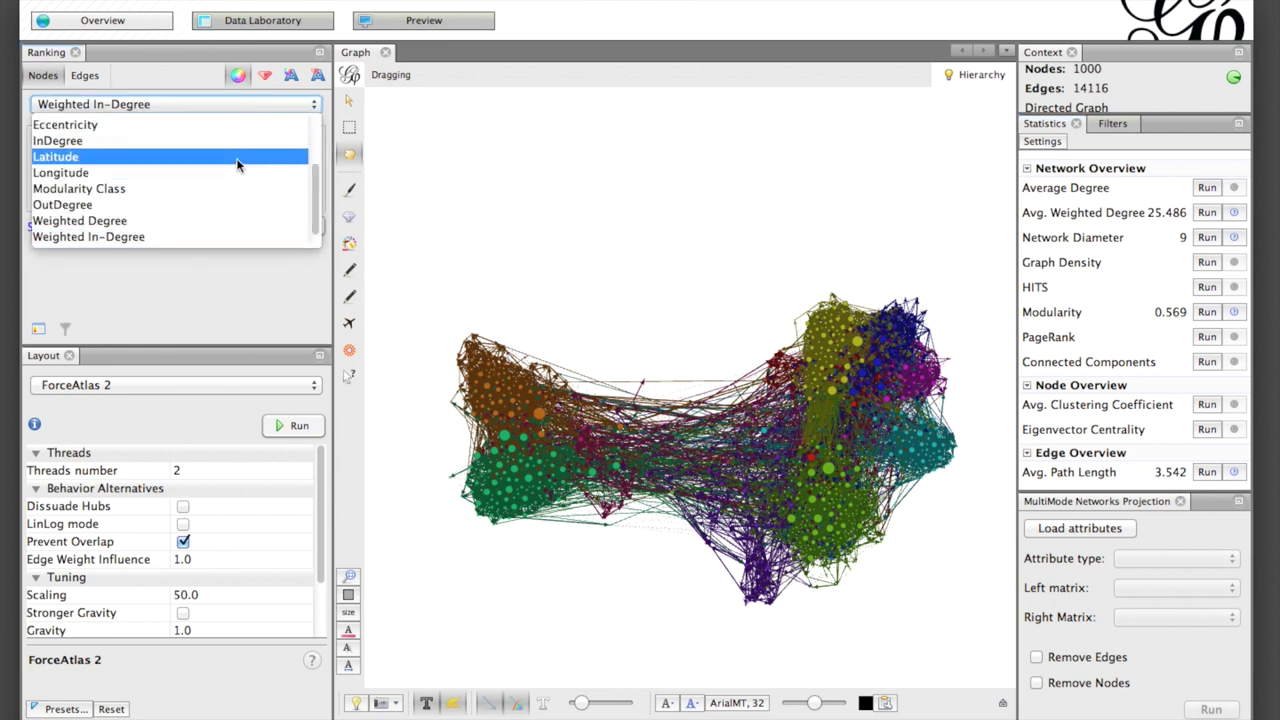
scroll(237, 165, "up", 3)
left_click(230, 140)
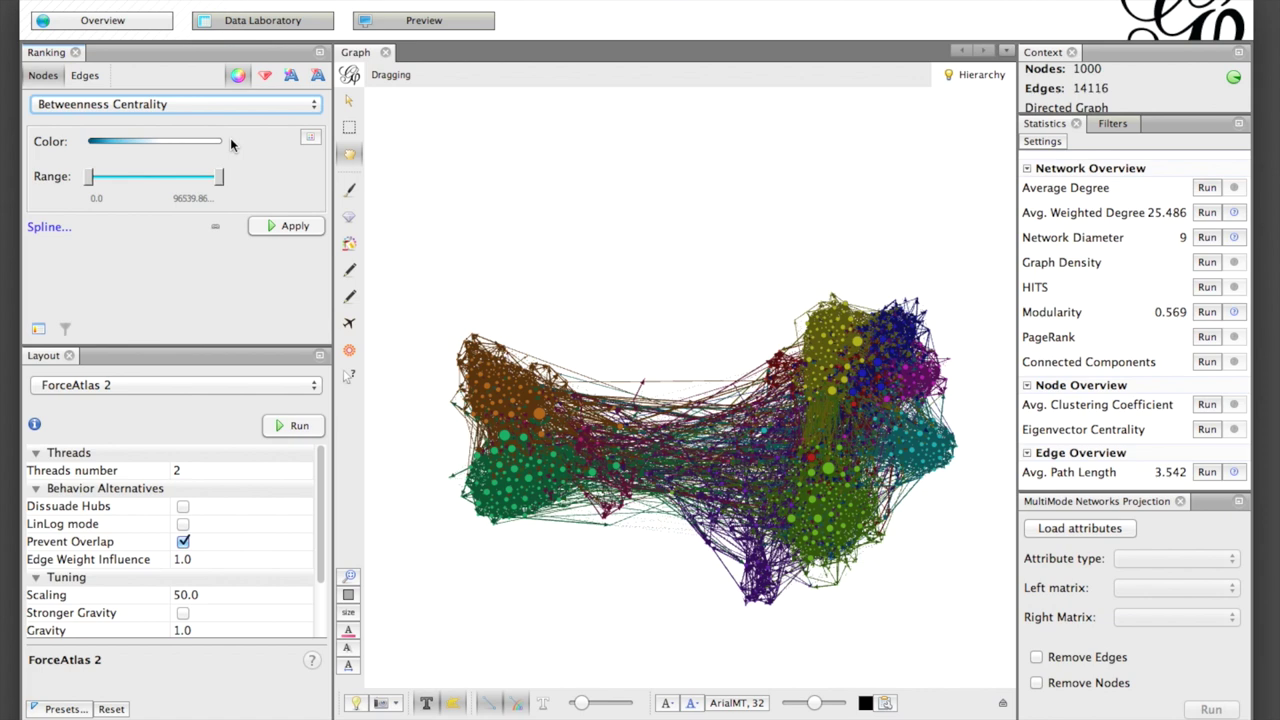
left_click(92, 150)
left_click_drag(565, 215, 563, 206)
left_click_drag(735, 283, 730, 296)
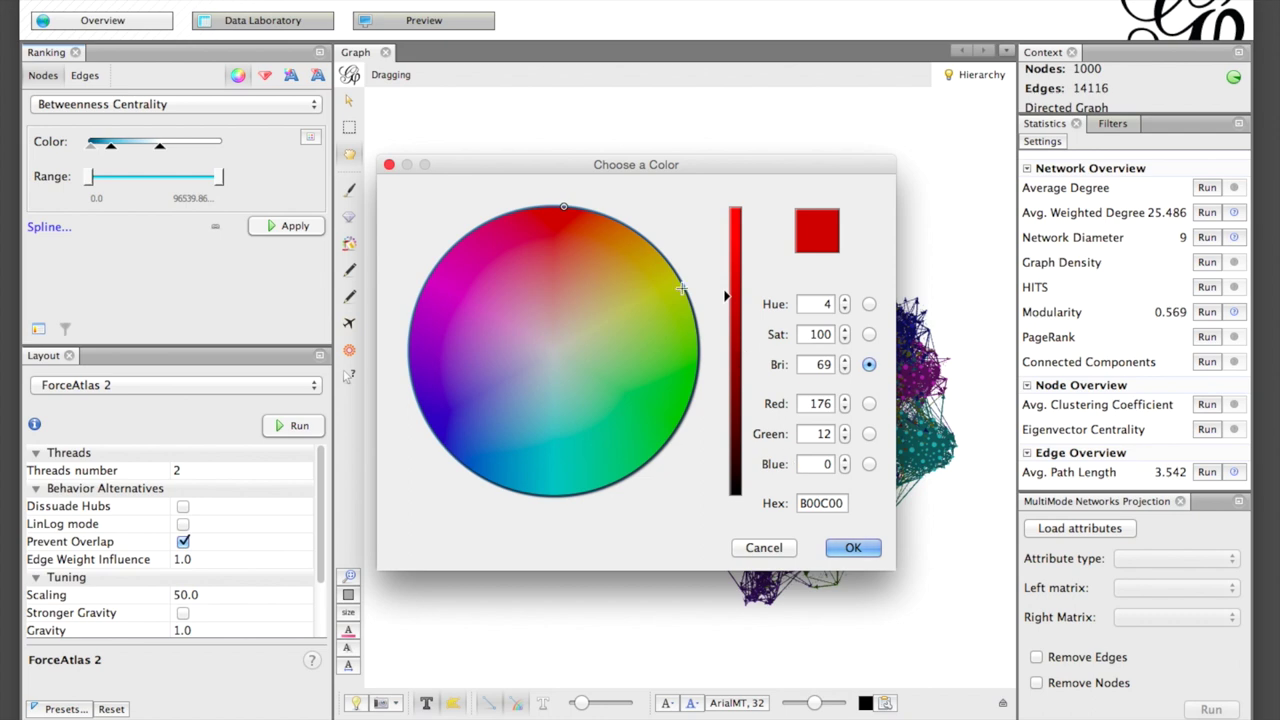
mouse_move(731, 263)
left_mouse_down()
mouse_move(729, 251)
mouse_move(733, 272)
left_mouse_up()
left_click(853, 547)
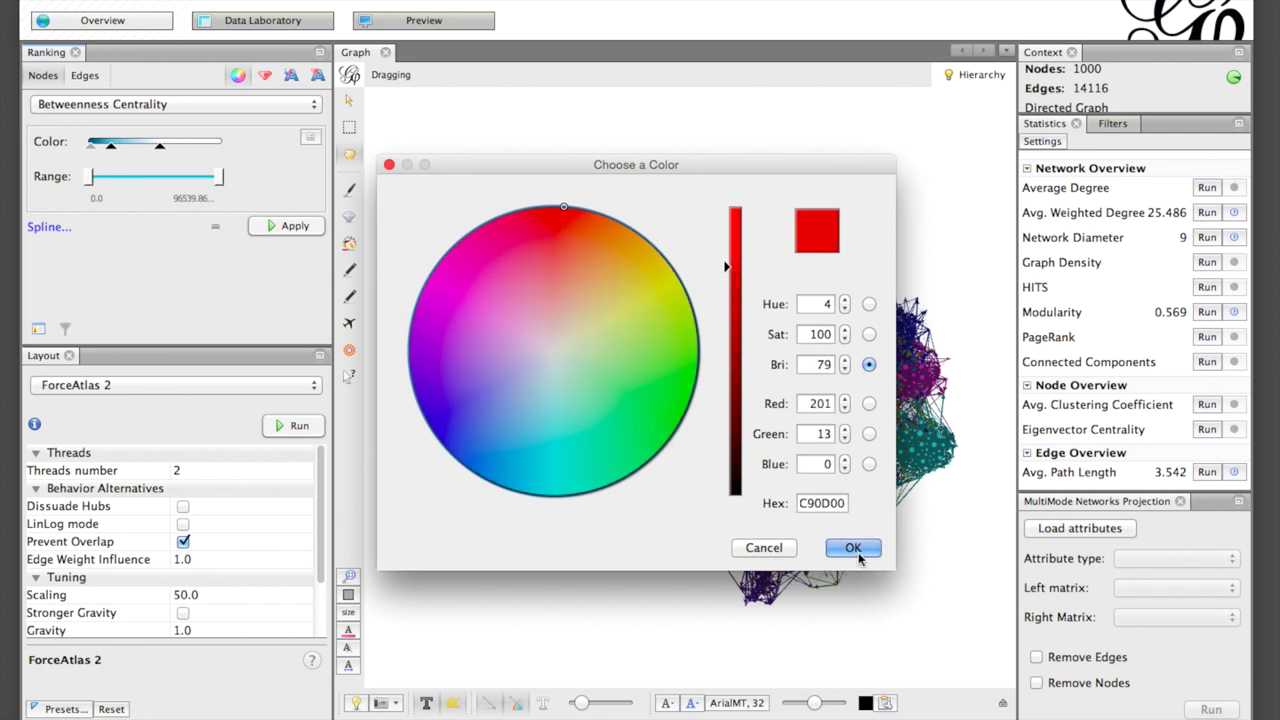
Set the gradient's middle color to yellow with the hex value FFFC00.
double_click(111, 148)
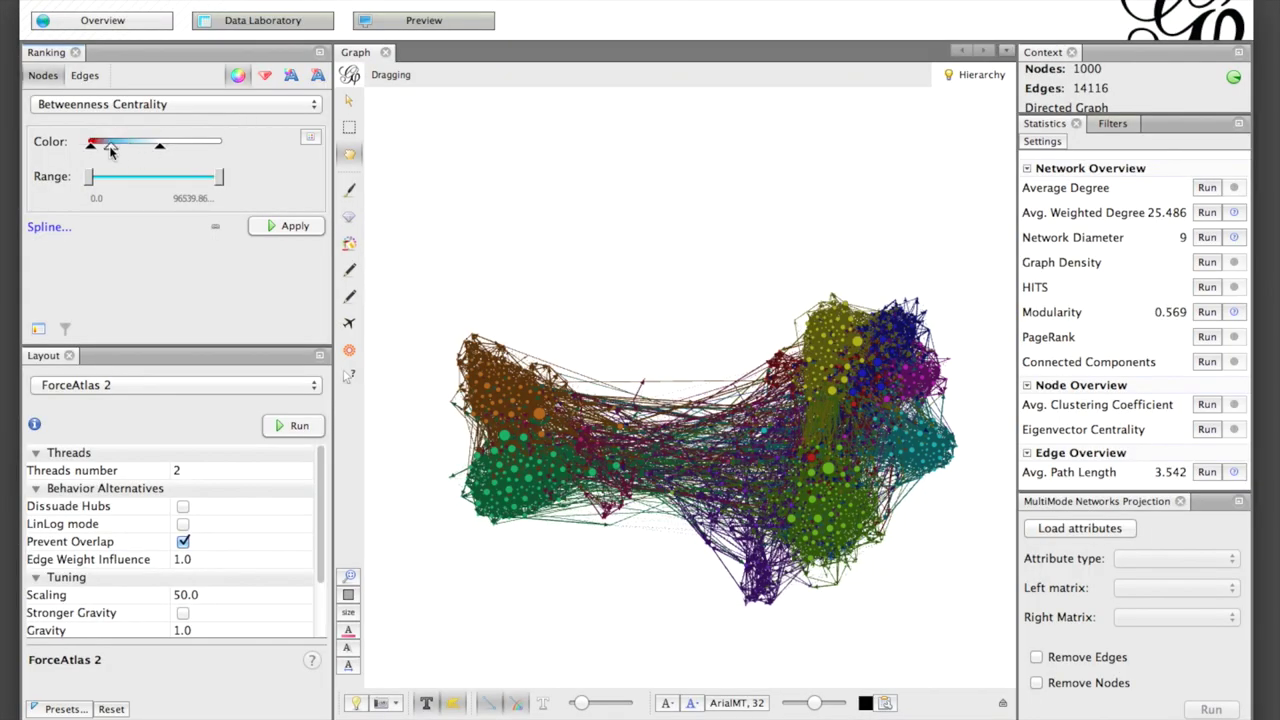
mouse_move(658, 272)
left_mouse_down()
mouse_move(680, 275)
mouse_move(731, 207)
mouse_move(666, 277)
mouse_move(678, 280)
left_mouse_up()
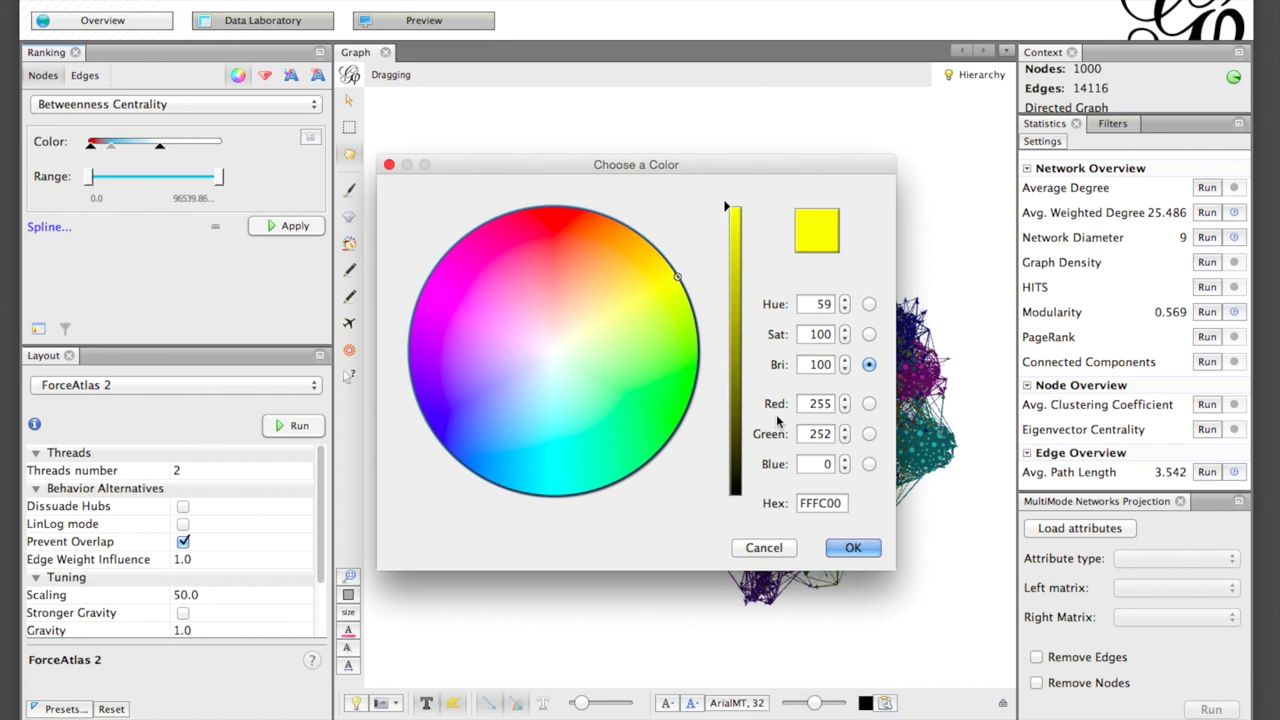
left_click(853, 547)
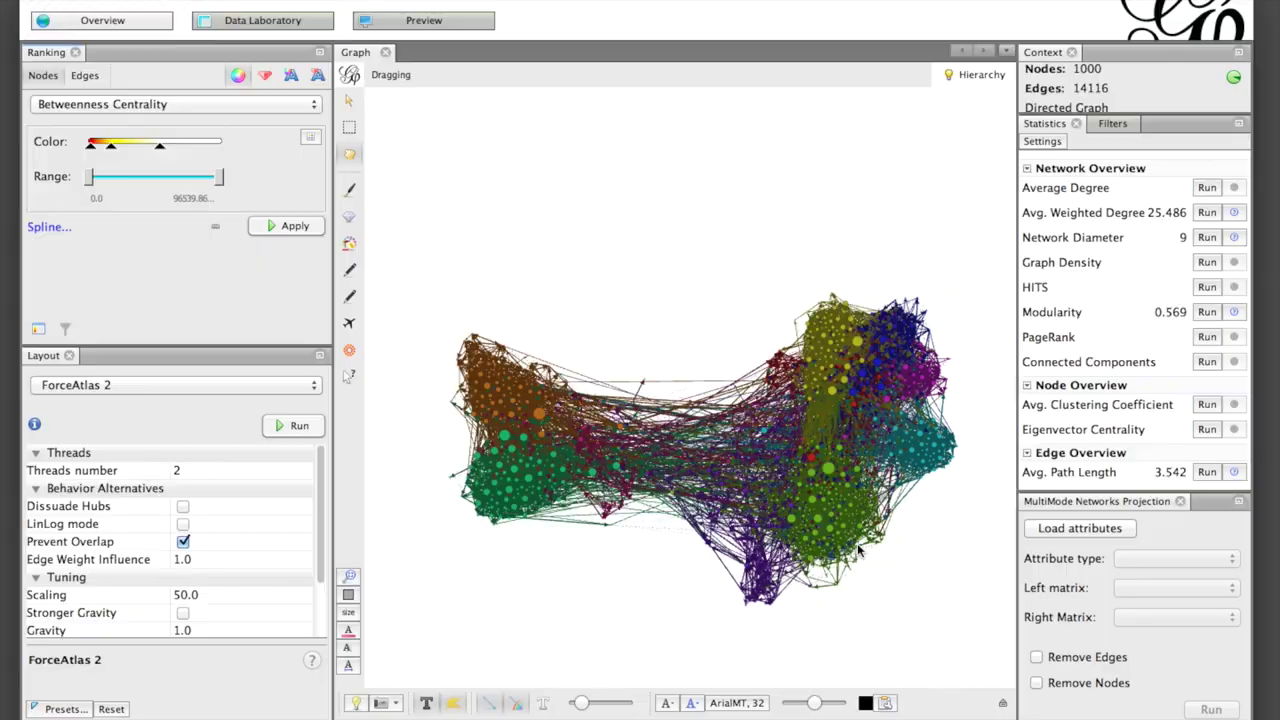
Apply the betweenness color ranking to the nodes and refresh the rendering in the Preview.
left_click(286, 228)
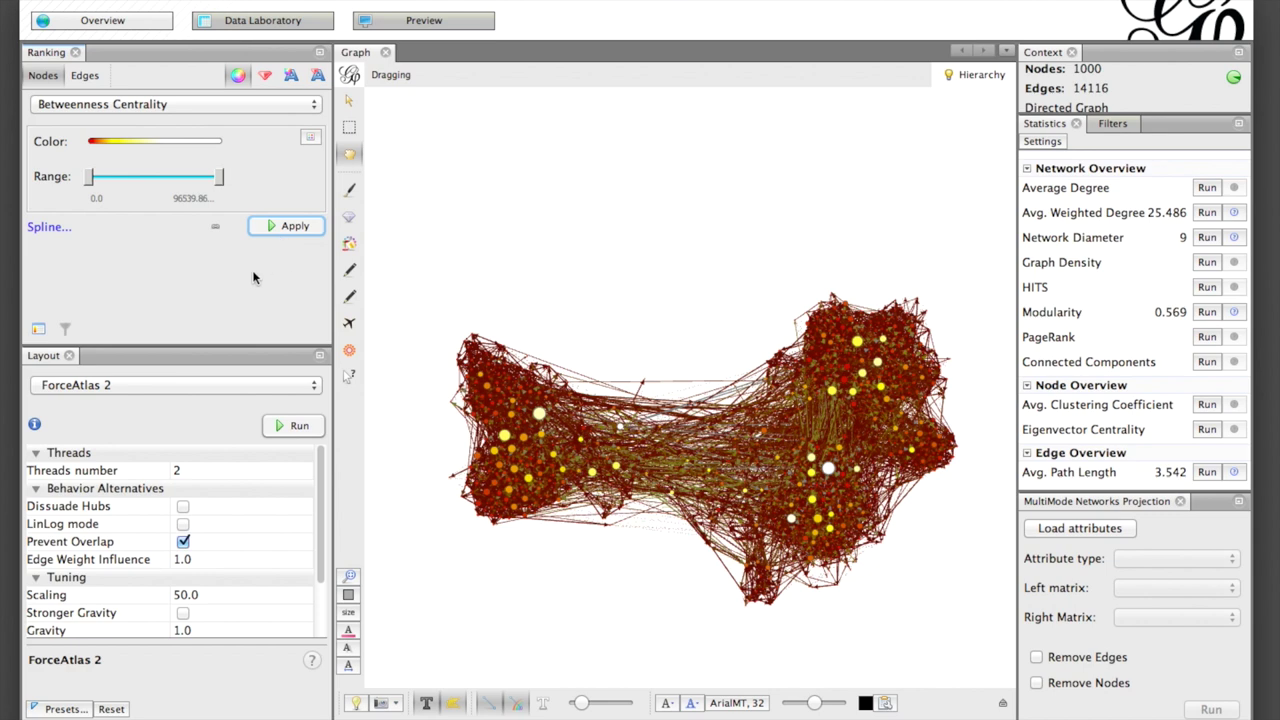
left_click(427, 22)
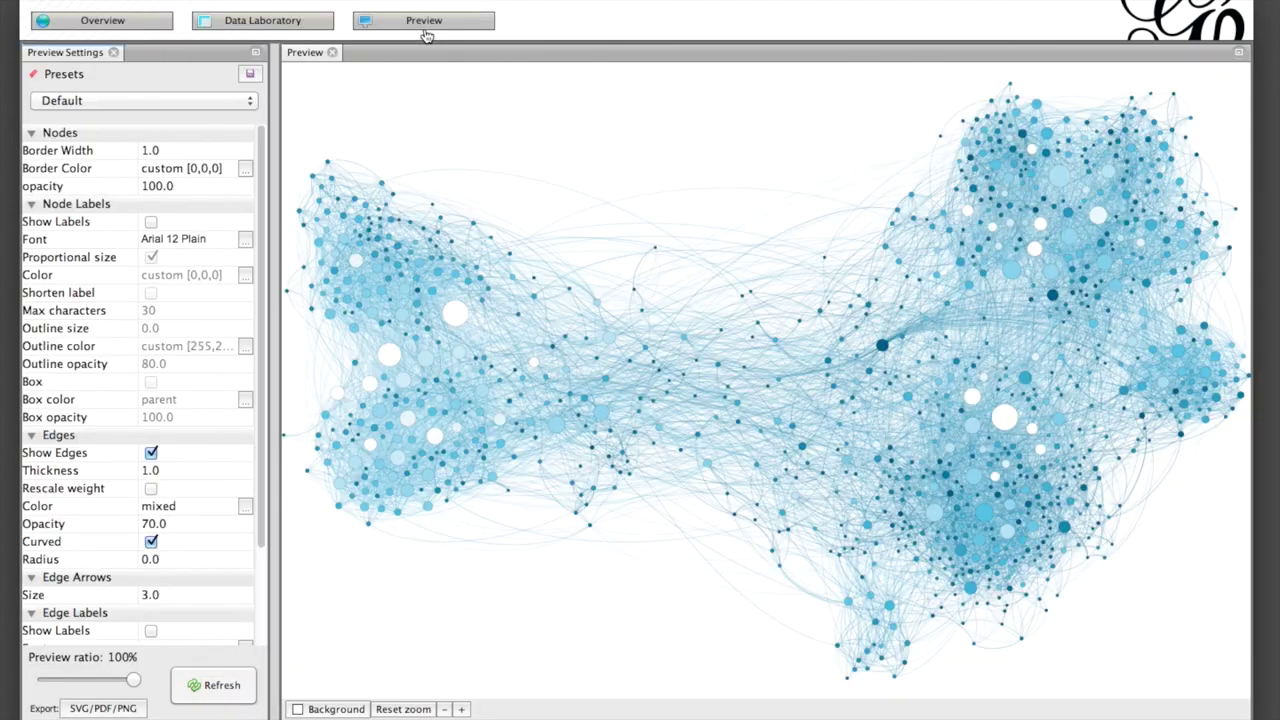
left_click(194, 685)
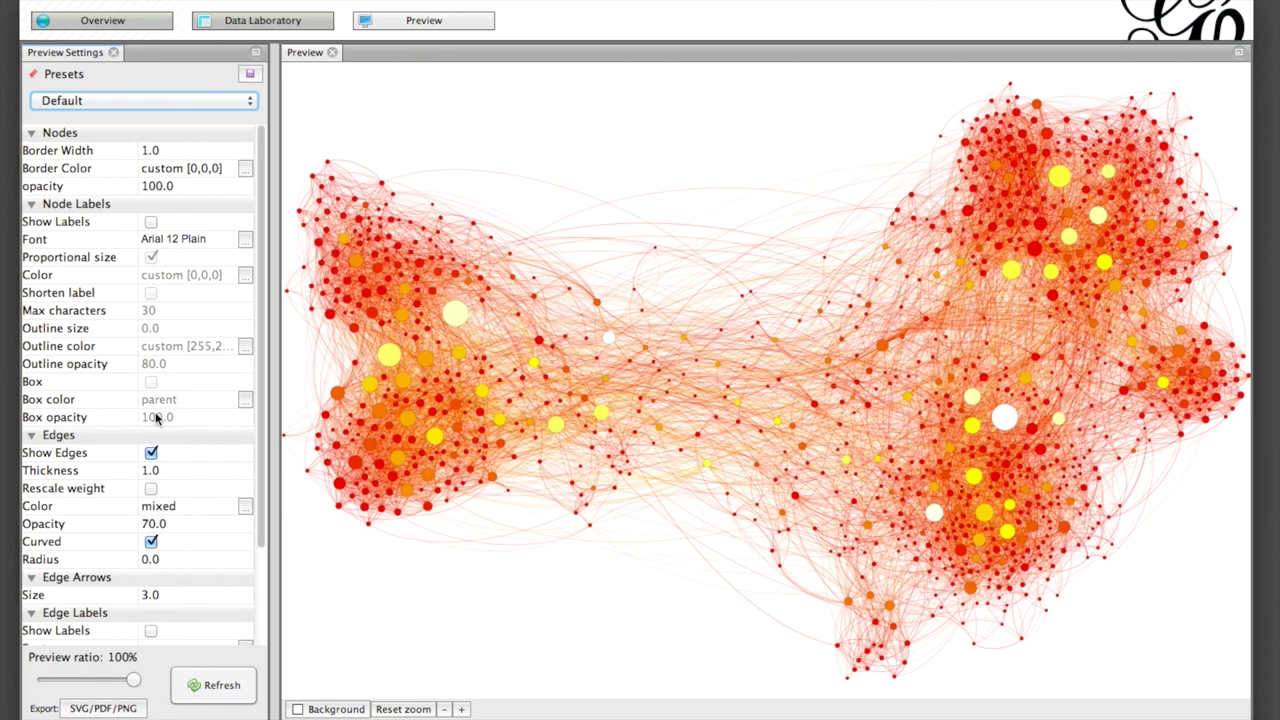
Return to the Overview, choose Geo Layout as the layout algorithm, and set its scale to 20000.
left_click(103, 22)
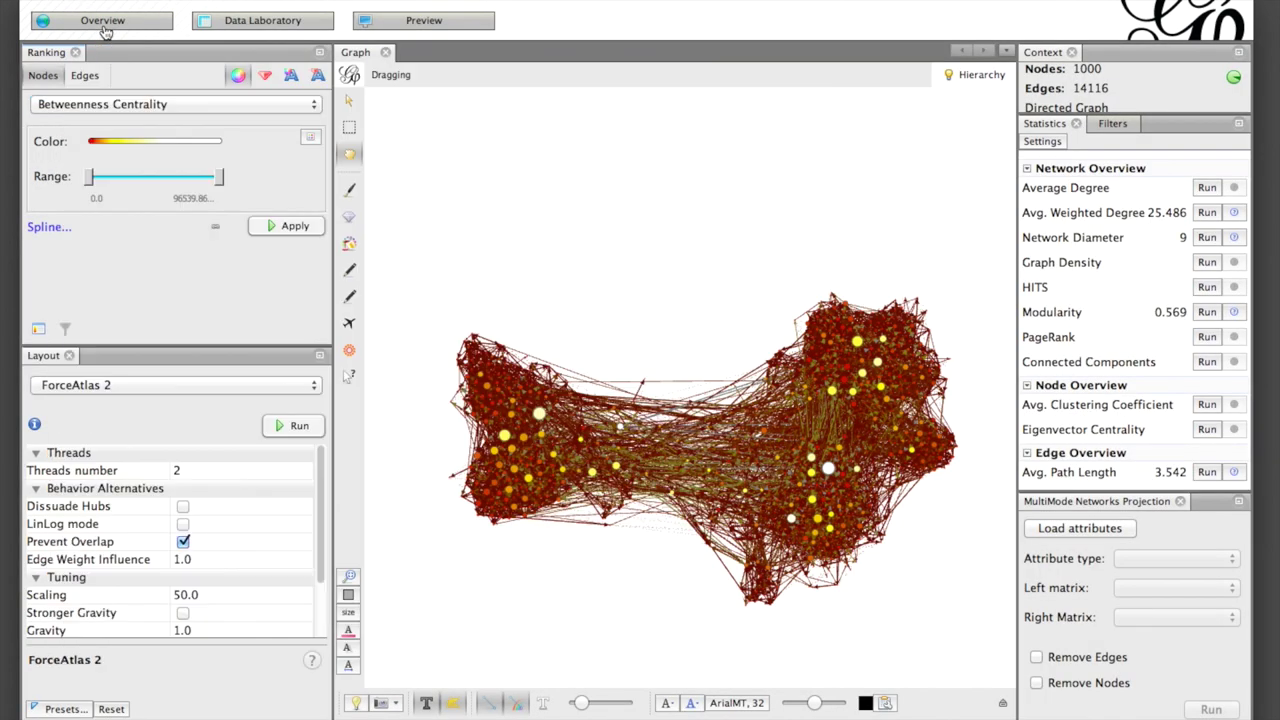
left_click(108, 384)
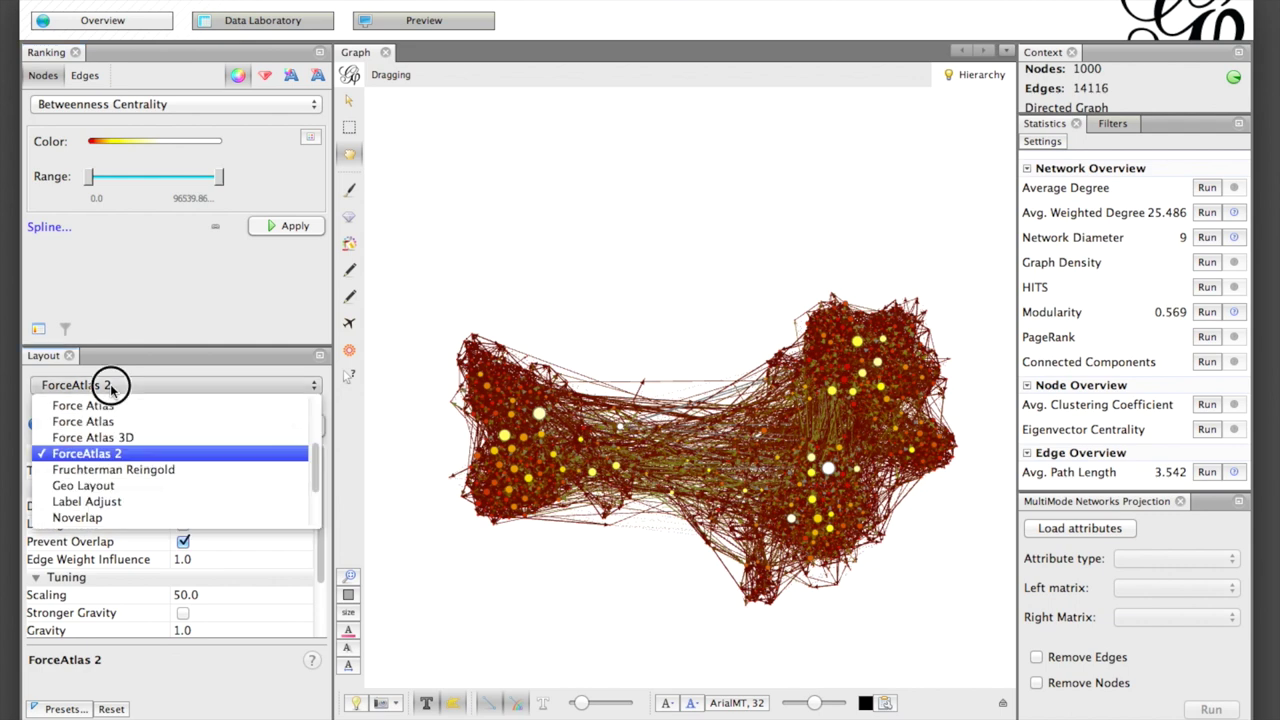
left_click(100, 486)
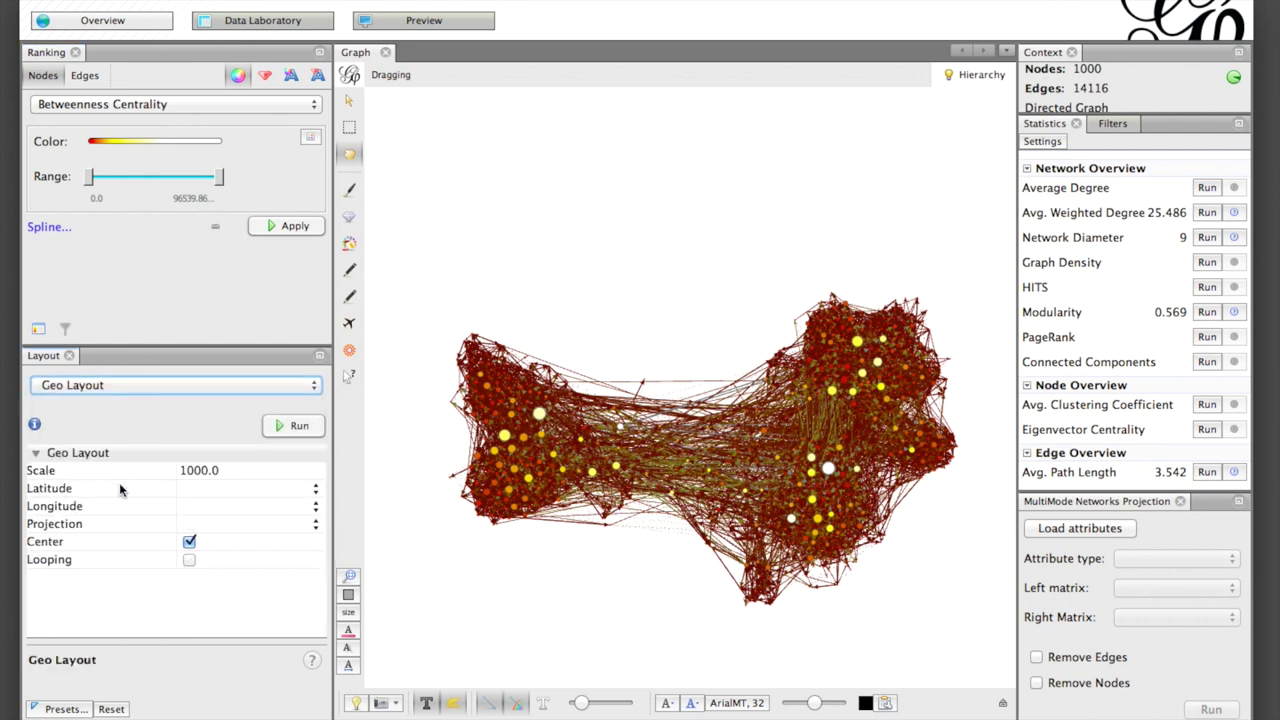
left_click(188, 471)
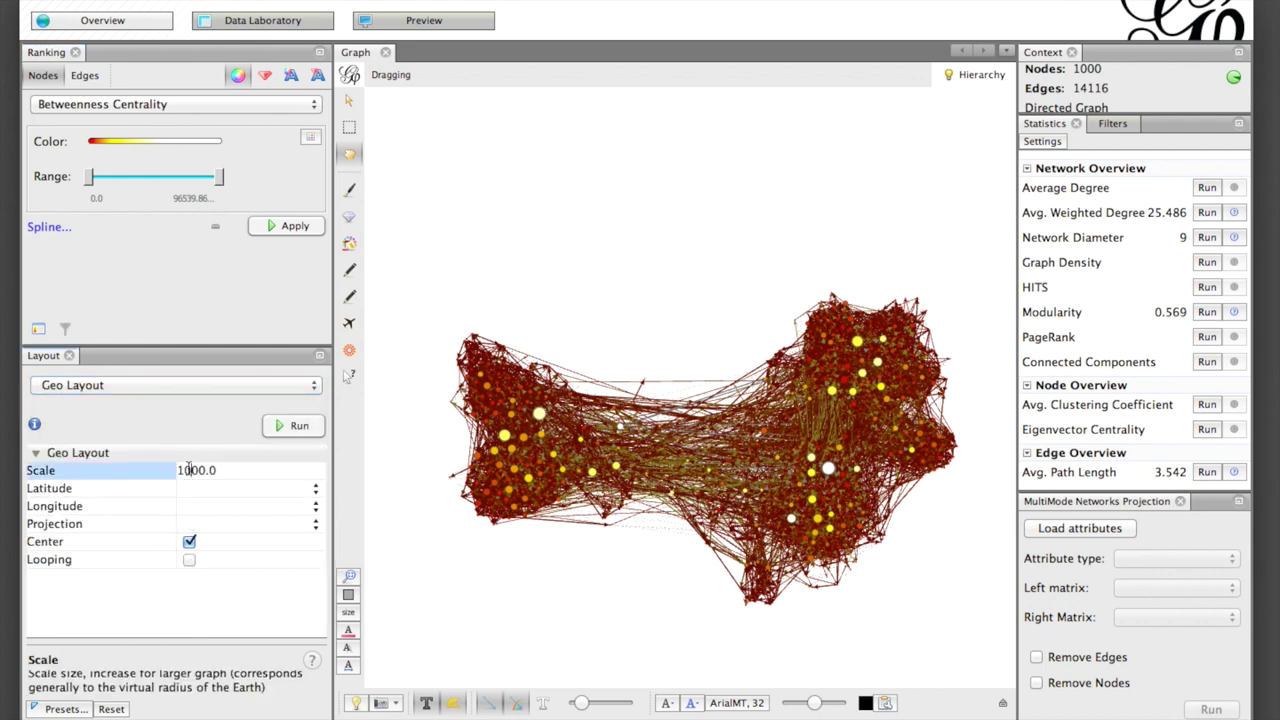
key("BackSpace")
type("20")
Assign the Latitude and Longitude columns in Geo Layout, use the Mercator projection, and run the layout on the network.
left_click(222, 488)
left_click(218, 503)
left_click(214, 507)
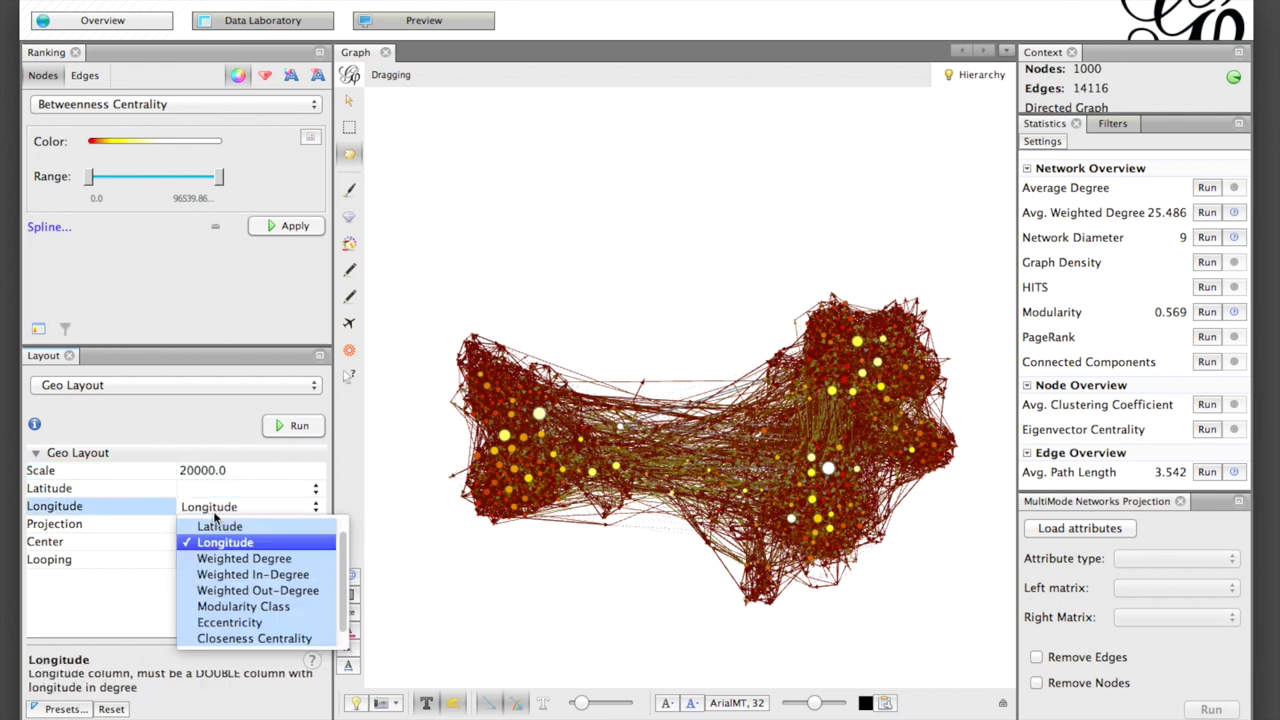
left_click(226, 543)
left_click(232, 524)
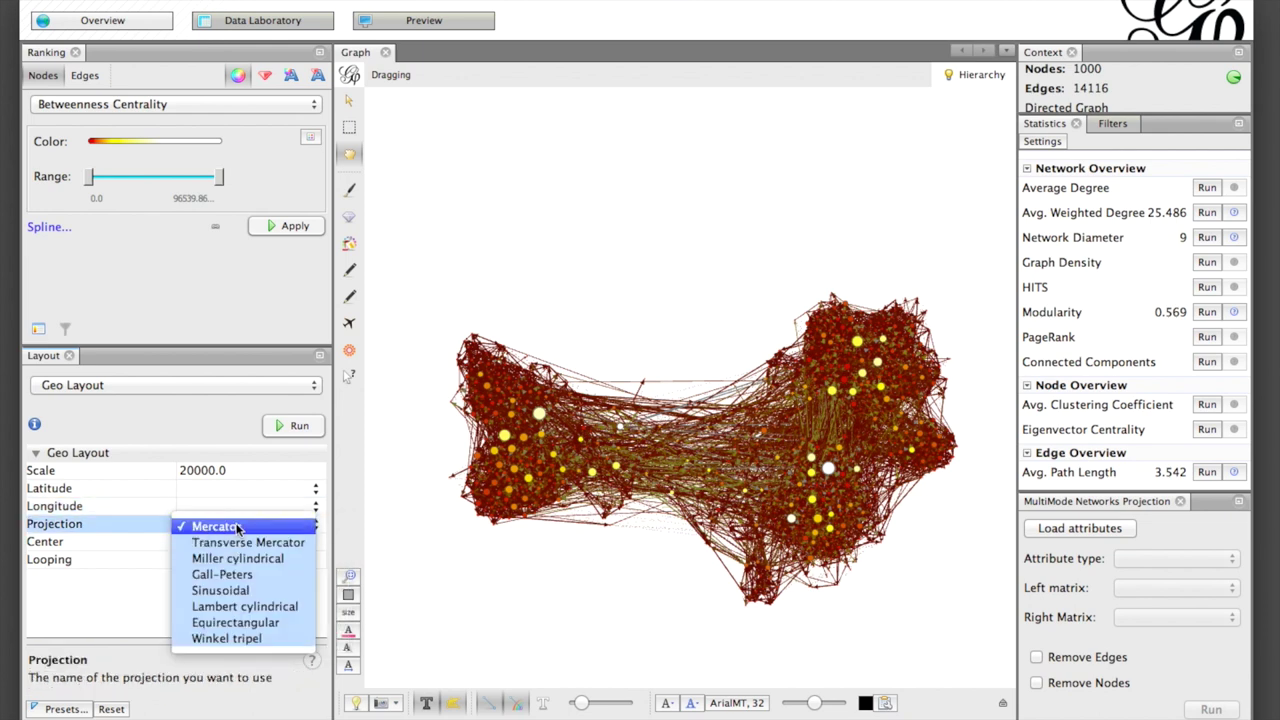
left_click(228, 523)
left_click(286, 428)
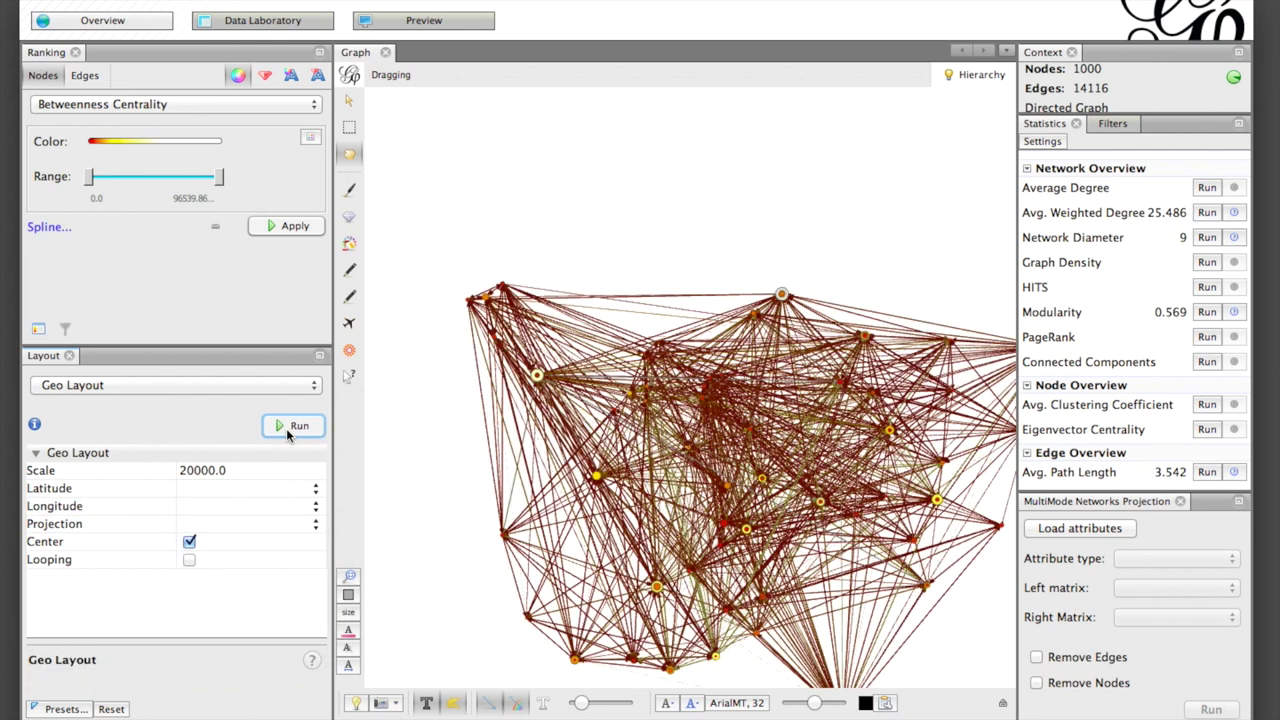
left_click(352, 575)
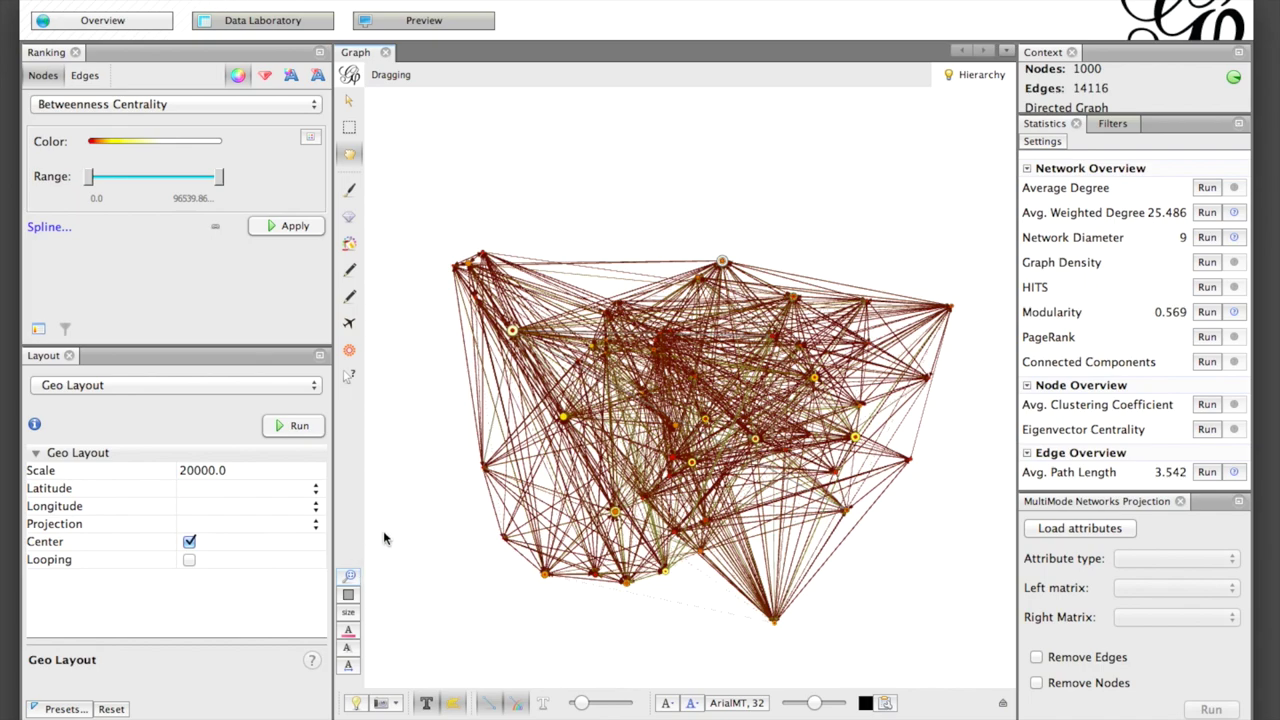
Run the Noverlap layout with speed 3.0, ratio 1.2 and margin 5.0 to separate the nodes stacked at the same locations.
scroll(563, 423, "up", 10)
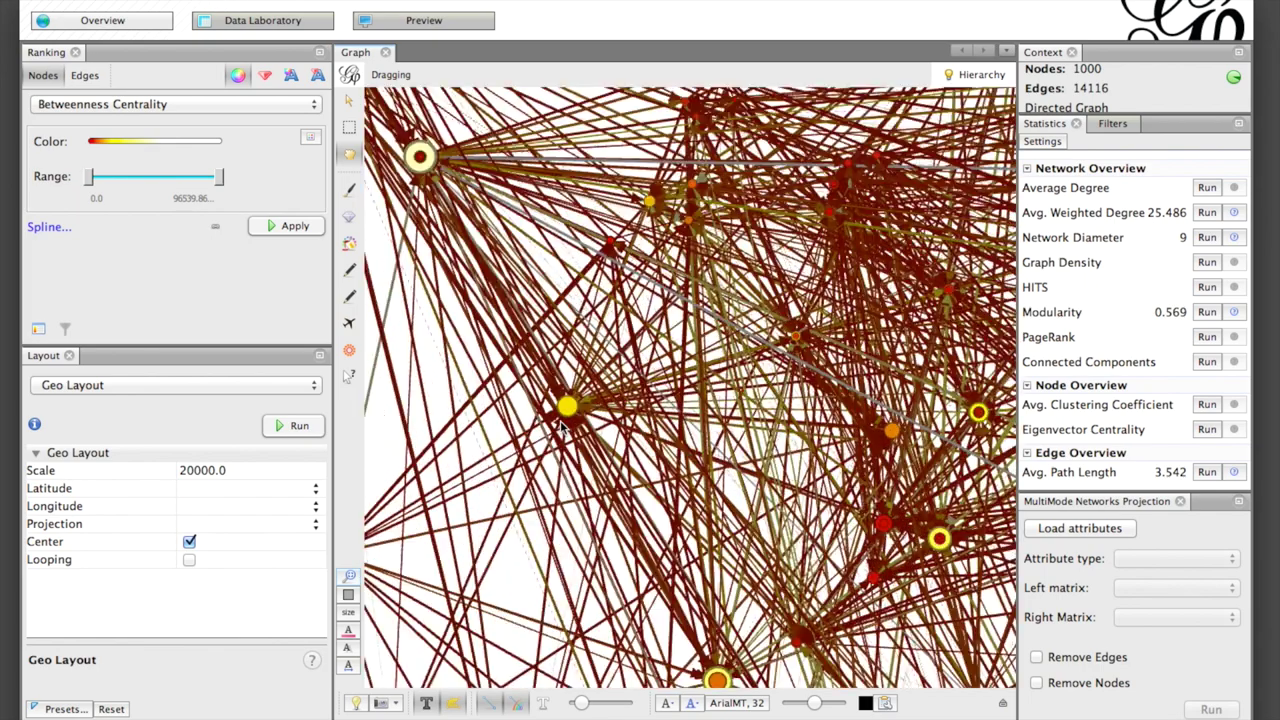
scroll(560, 428, "up", 3)
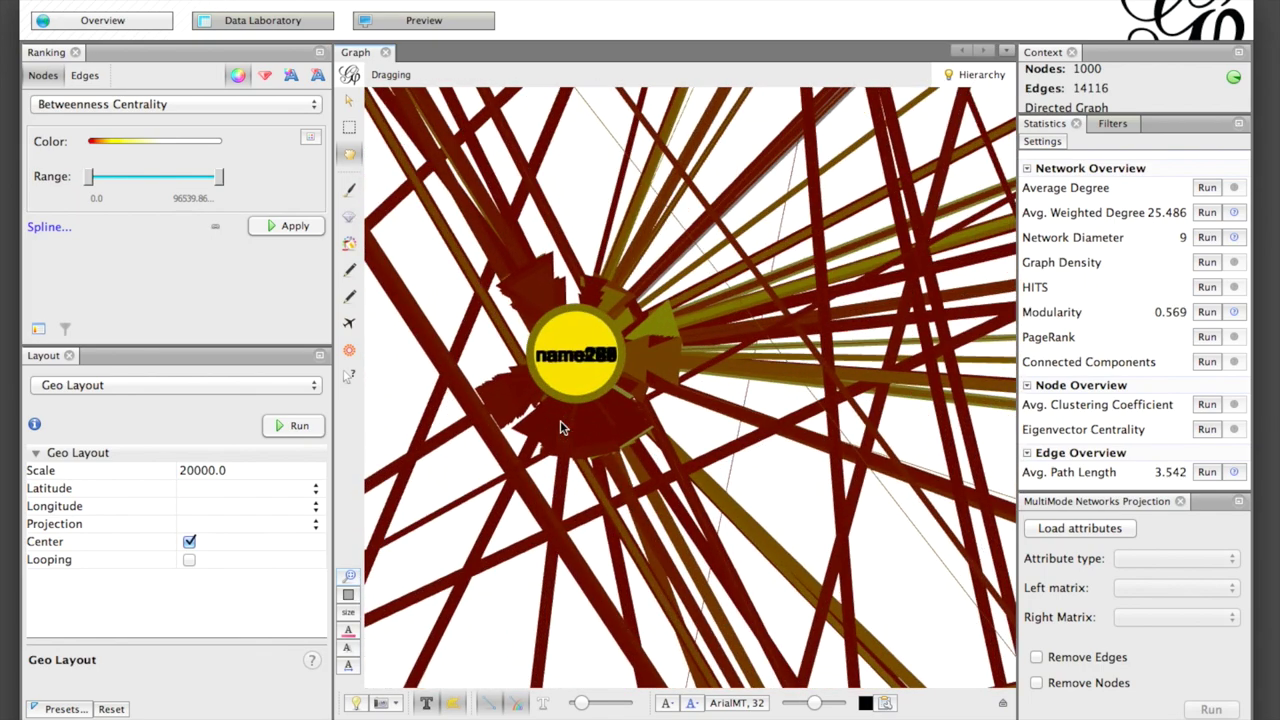
left_click(352, 575)
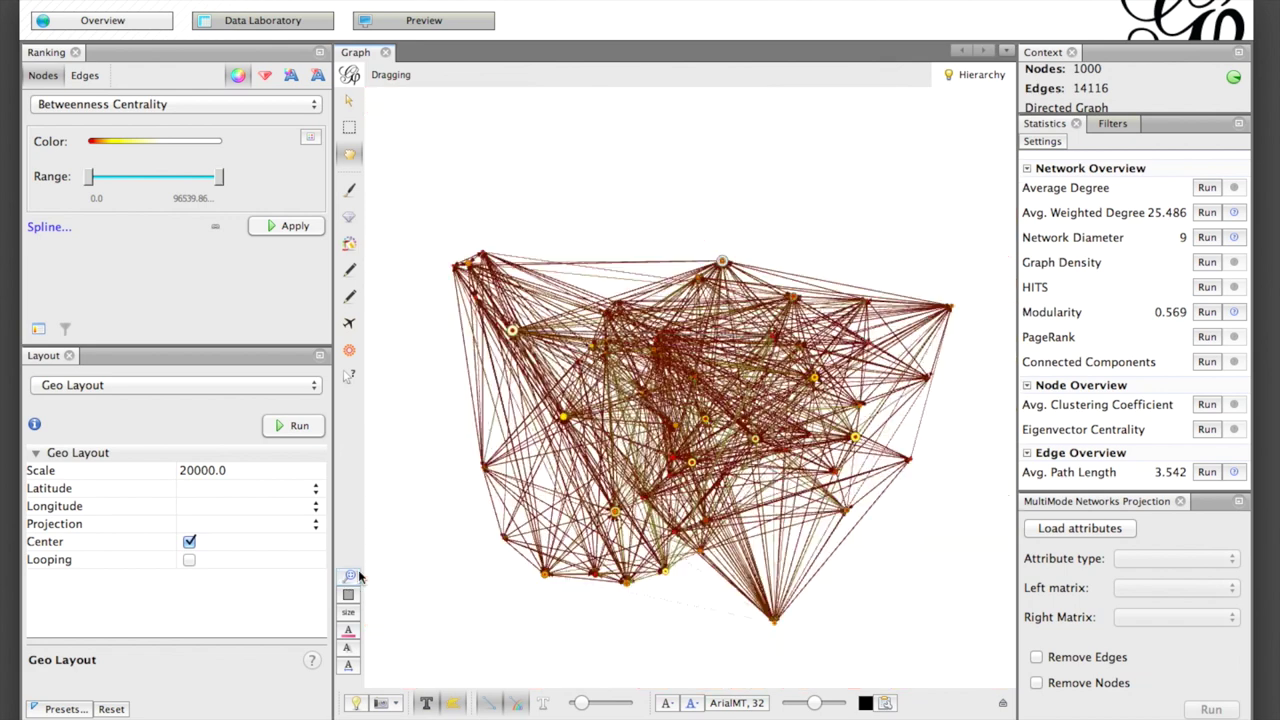
left_click(192, 389)
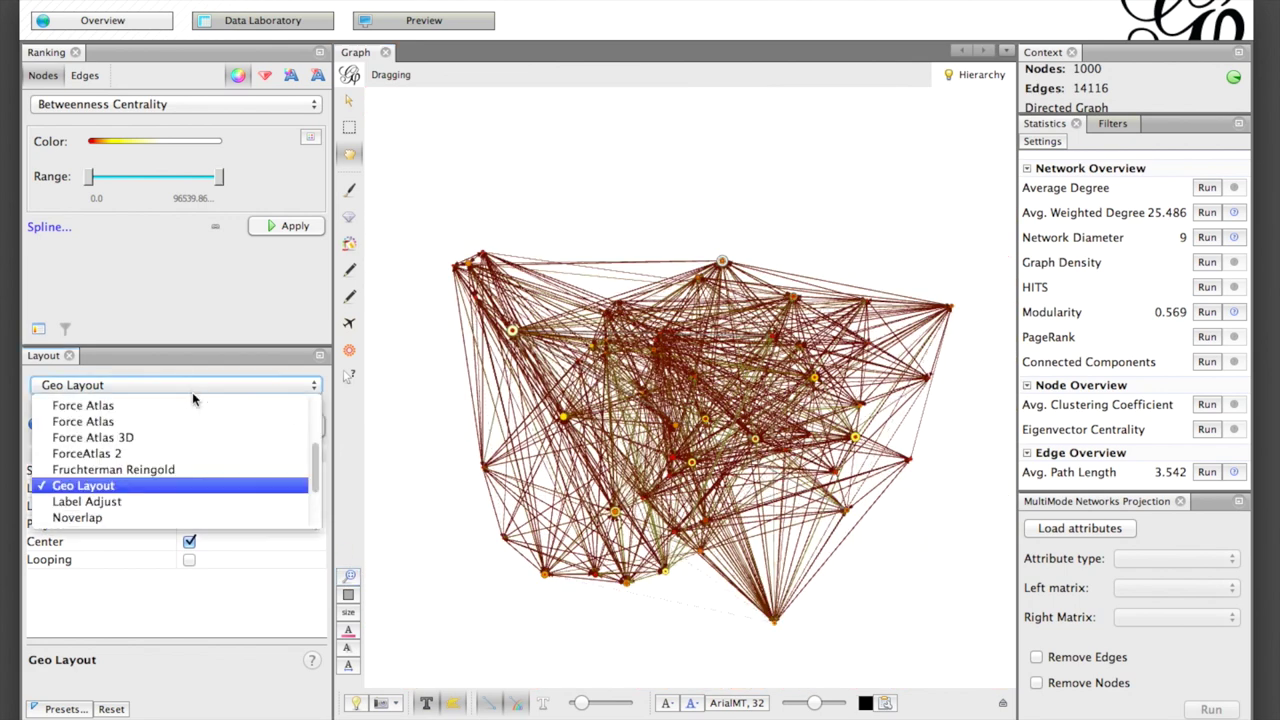
left_click(185, 517)
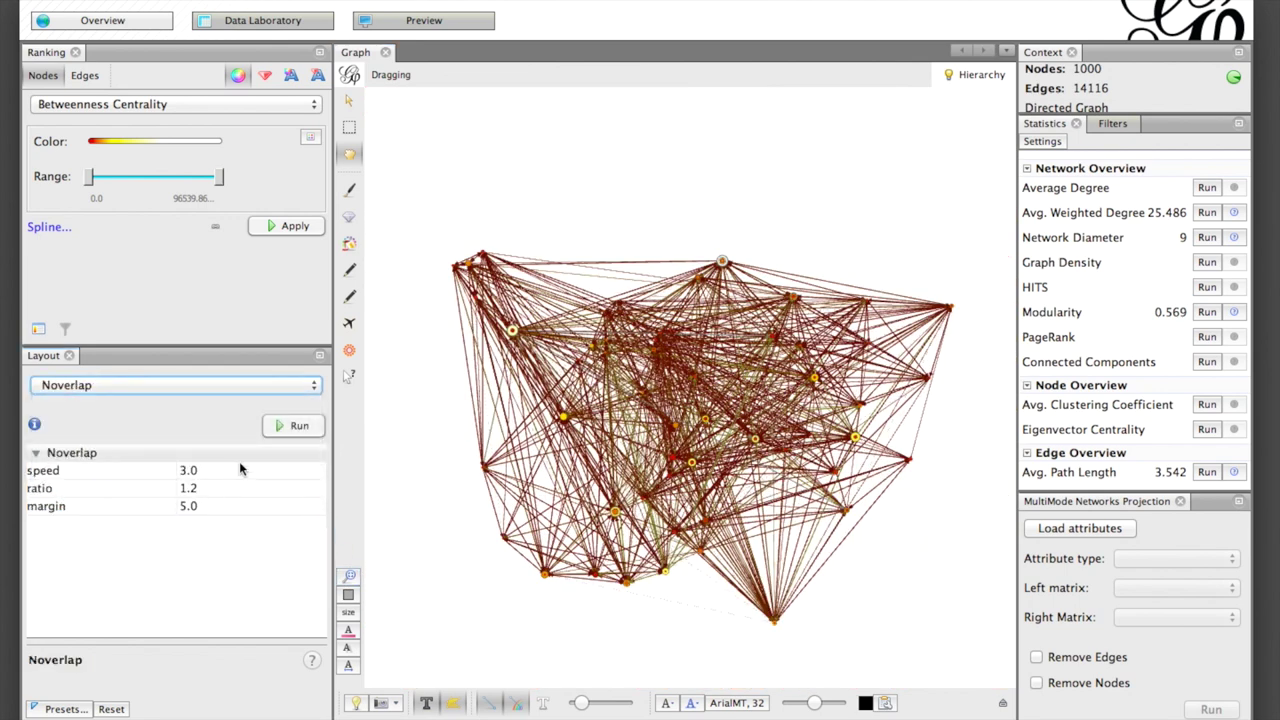
left_click(278, 426)
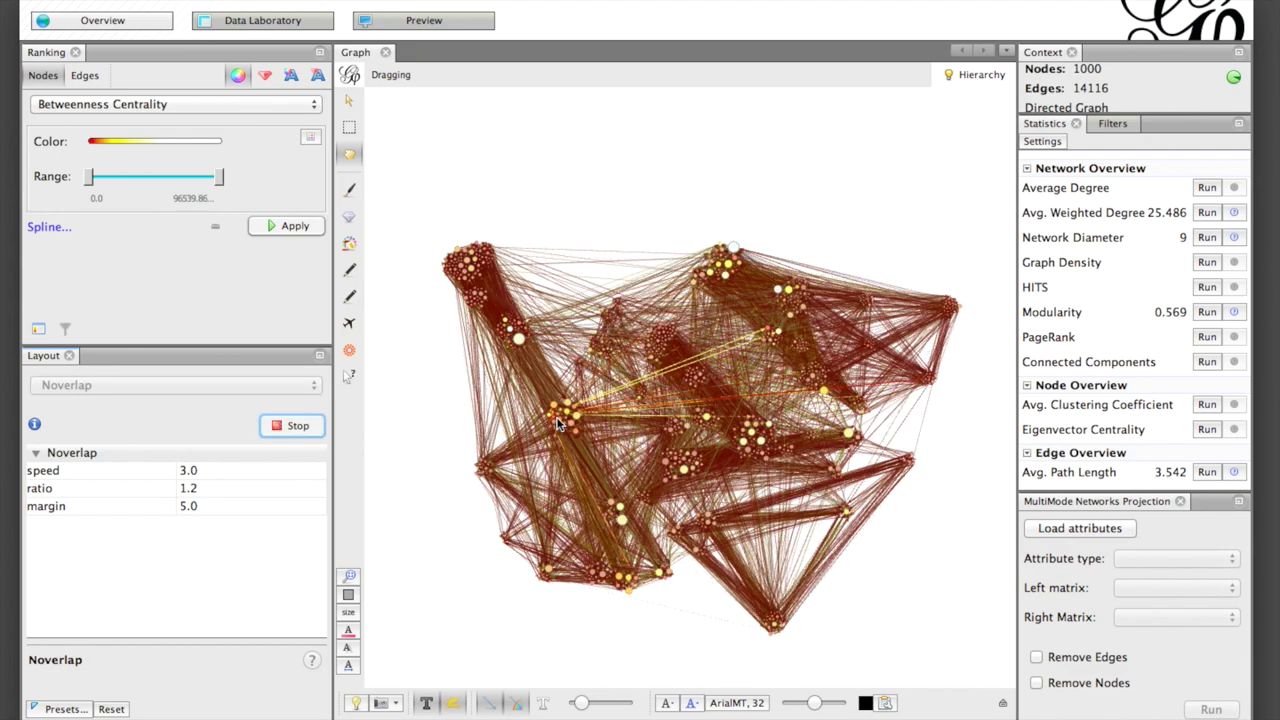
scroll(562, 428, "up", 2)
scroll(562, 430, "up", 6)
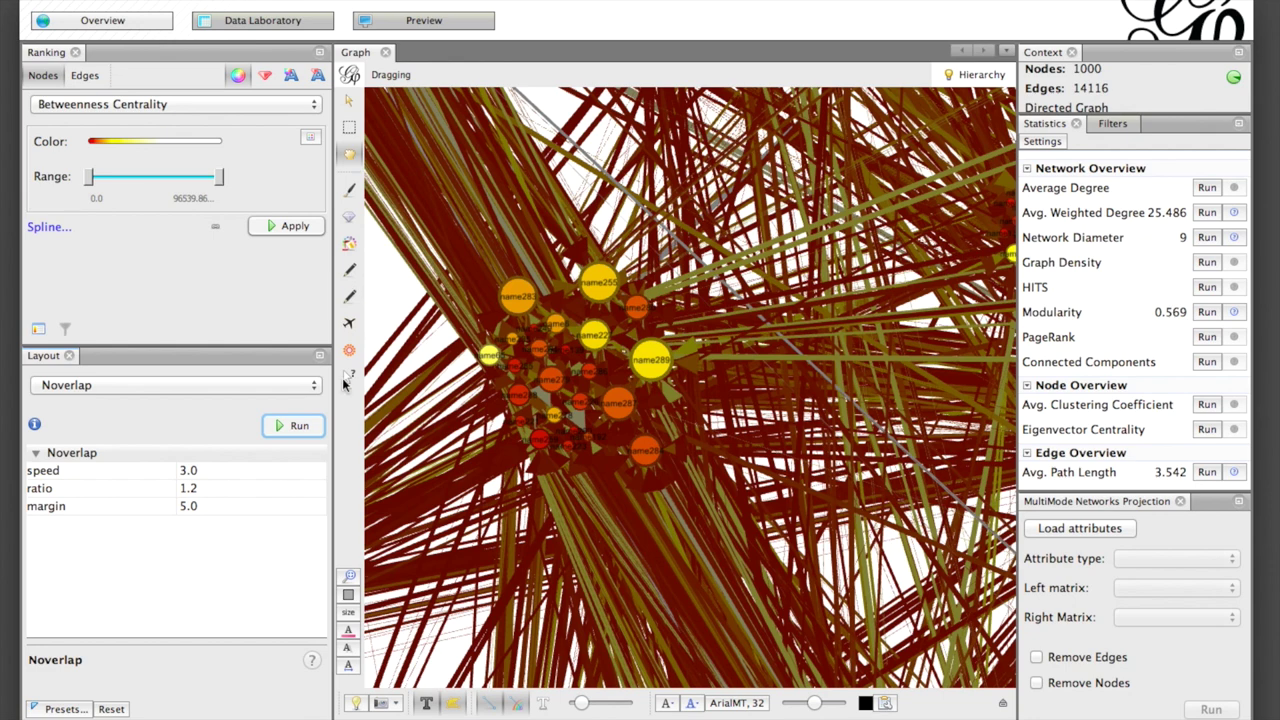
left_click(349, 580)
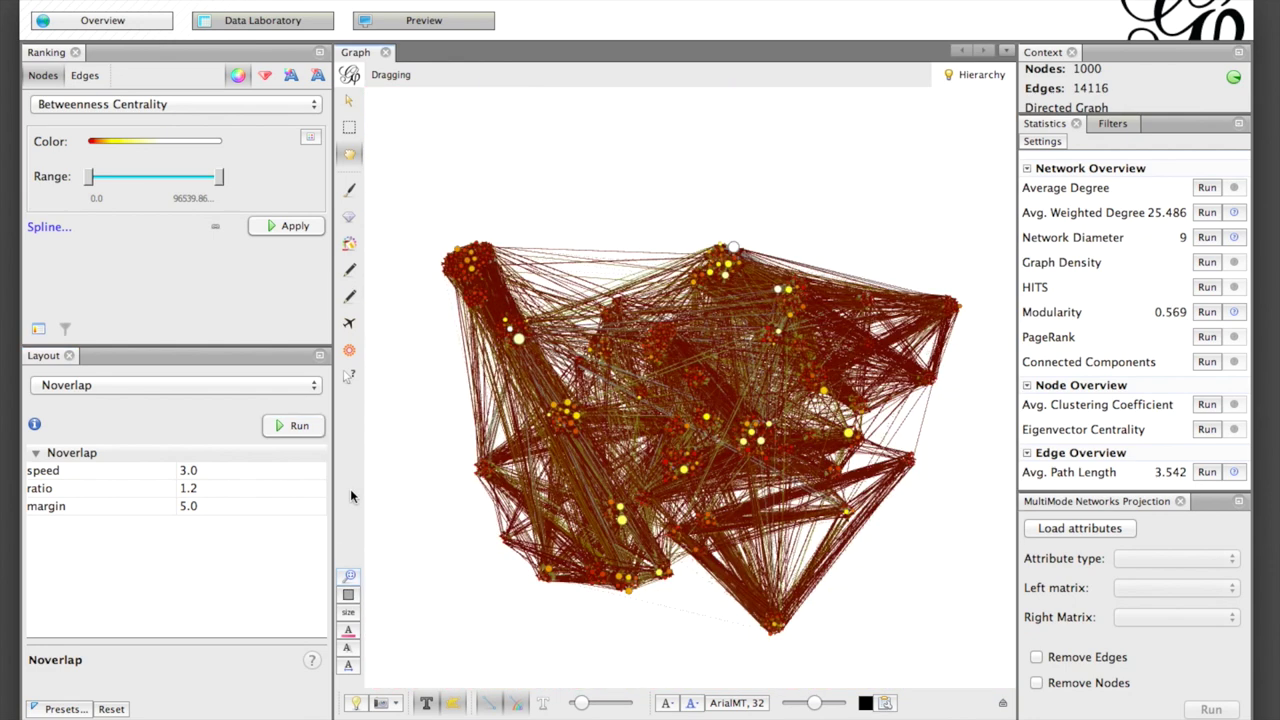
Refresh the Preview with the geographic layout and fit the whole graph in the view.
left_click(396, 22)
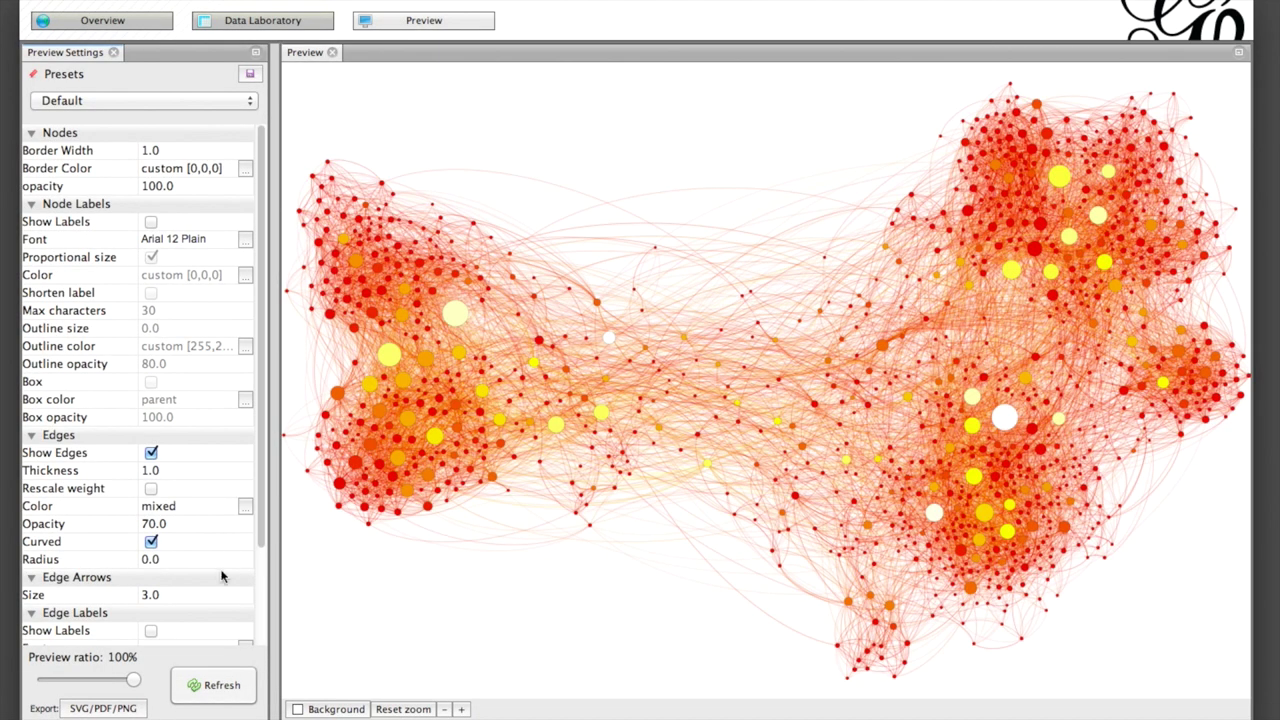
left_click(218, 685)
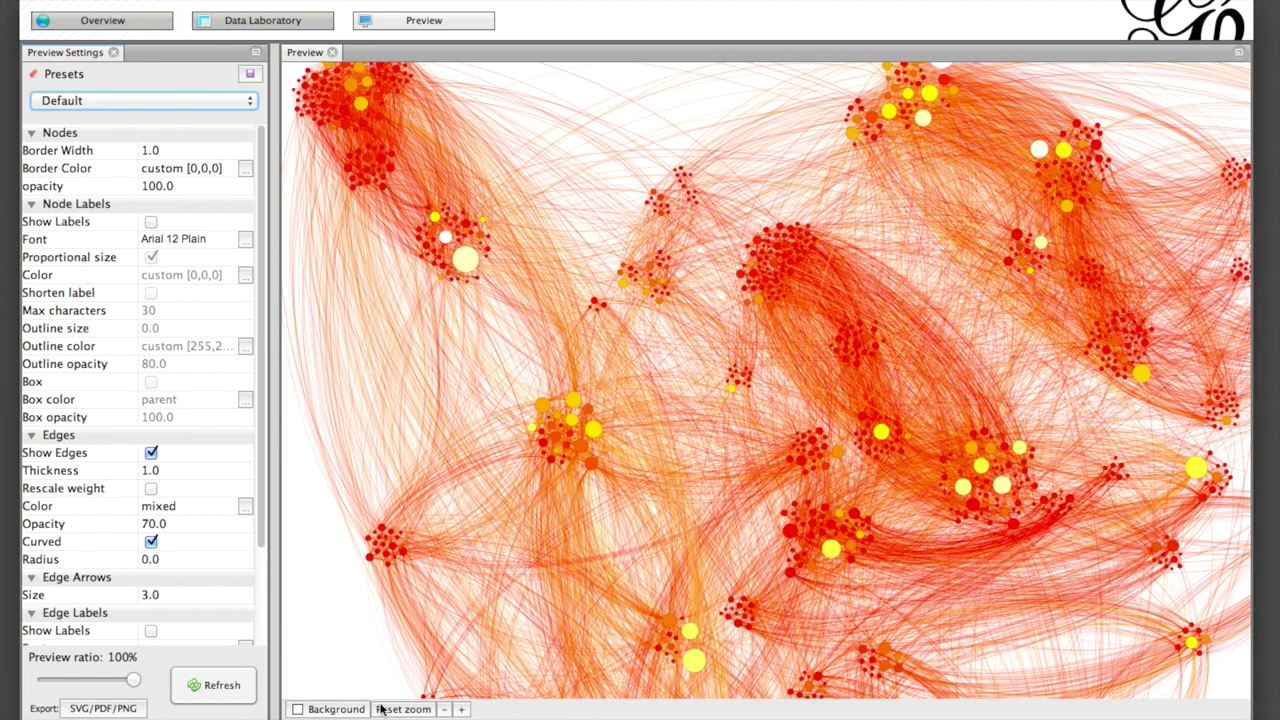
left_click(381, 708)
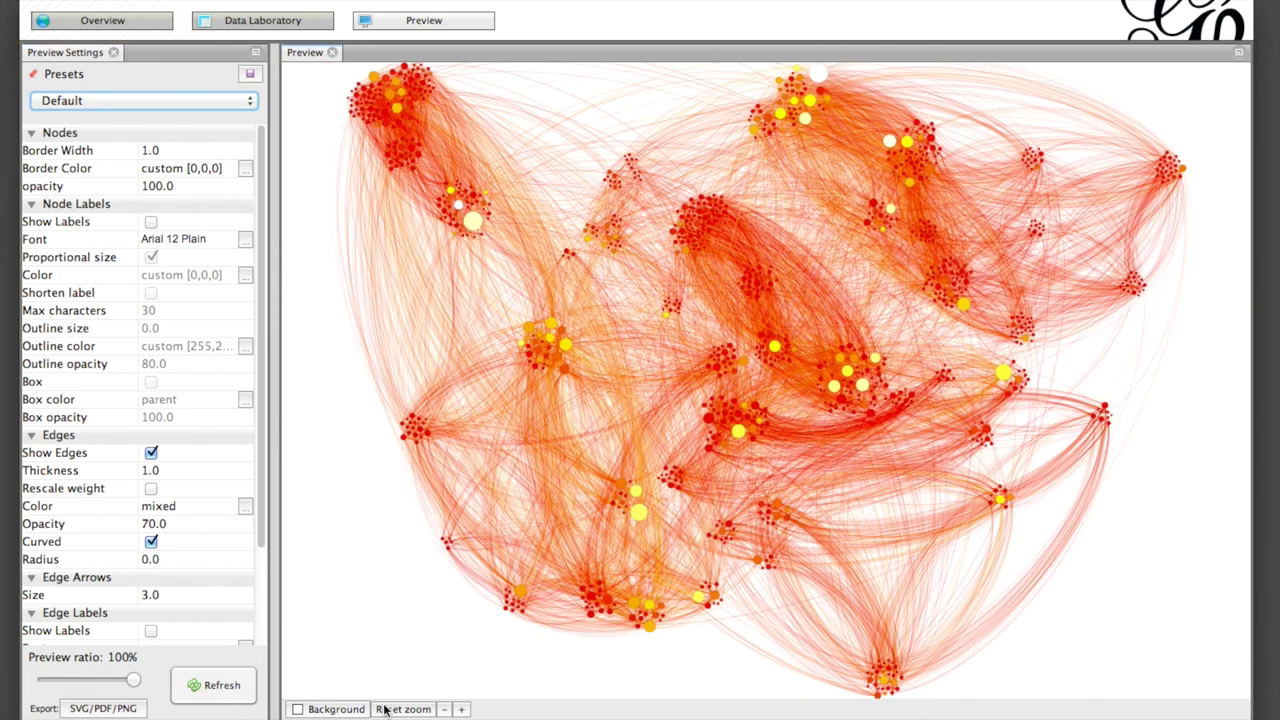
Export the previewed graph to the Gephi folder as an SVG file named graph2.svg.
left_click(104, 708)
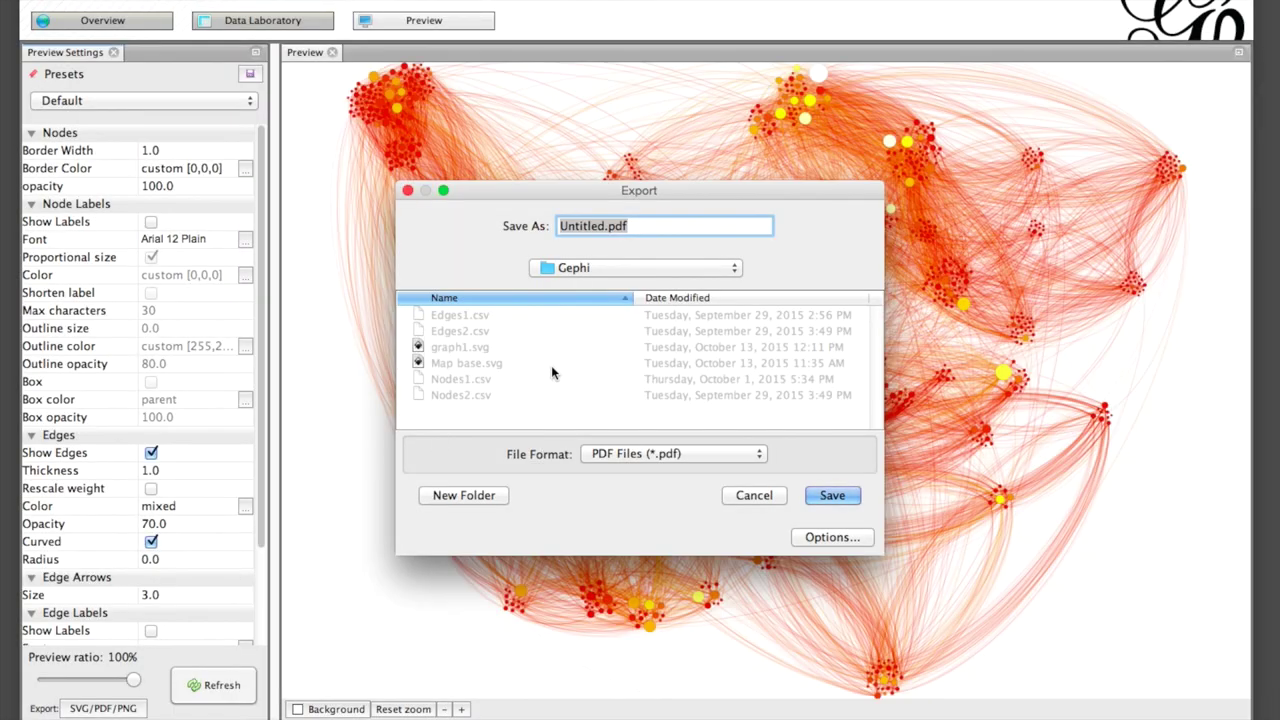
left_click(667, 452)
left_click(651, 487)
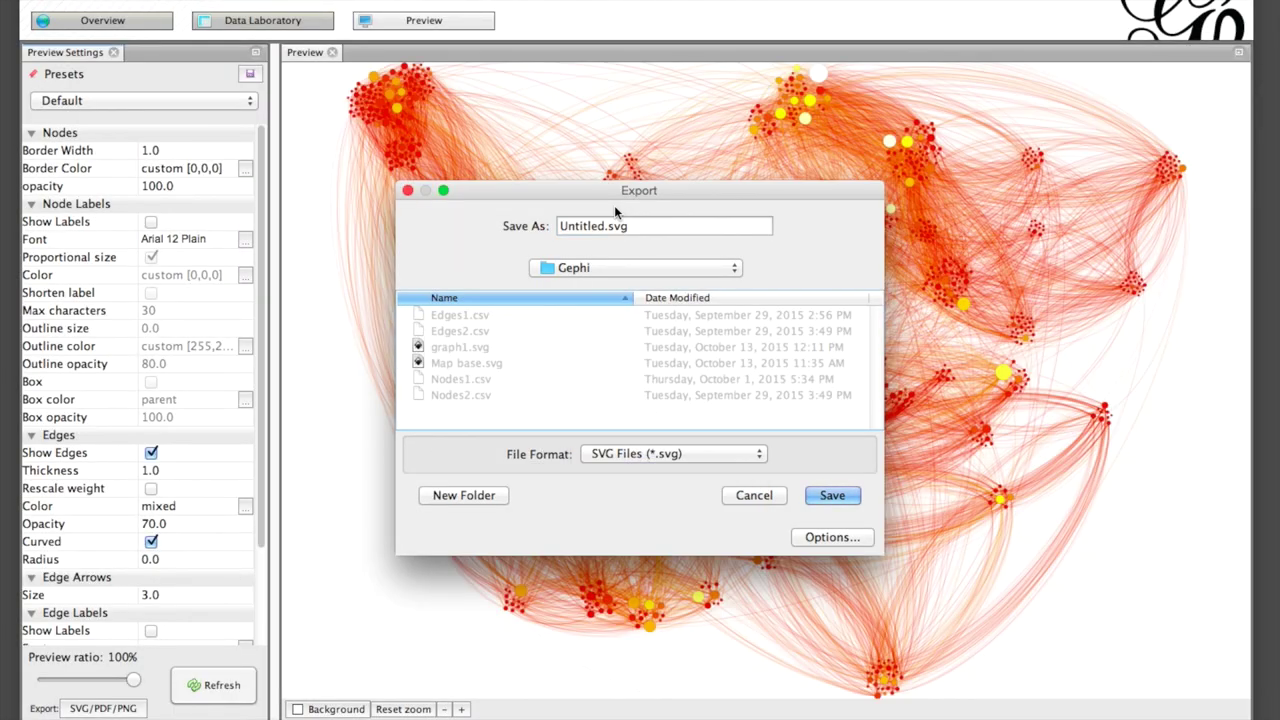
double_click(567, 224)
type("graph2")
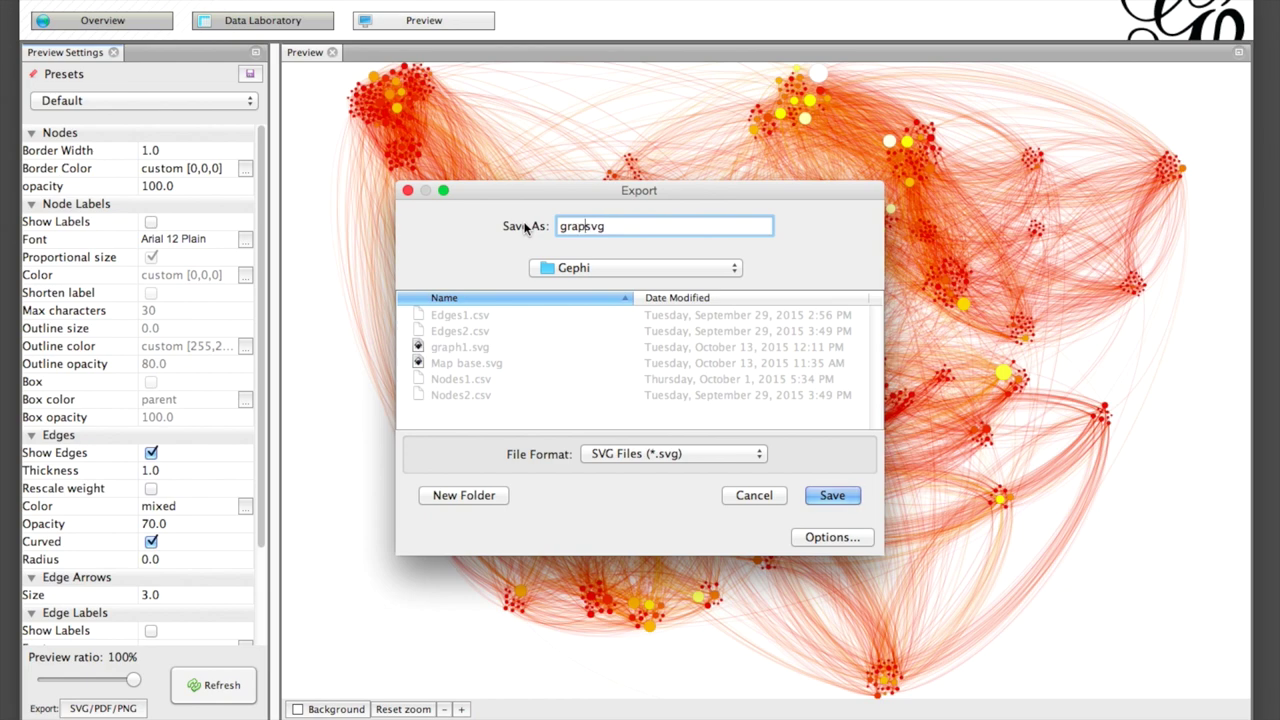
left_click(822, 495)
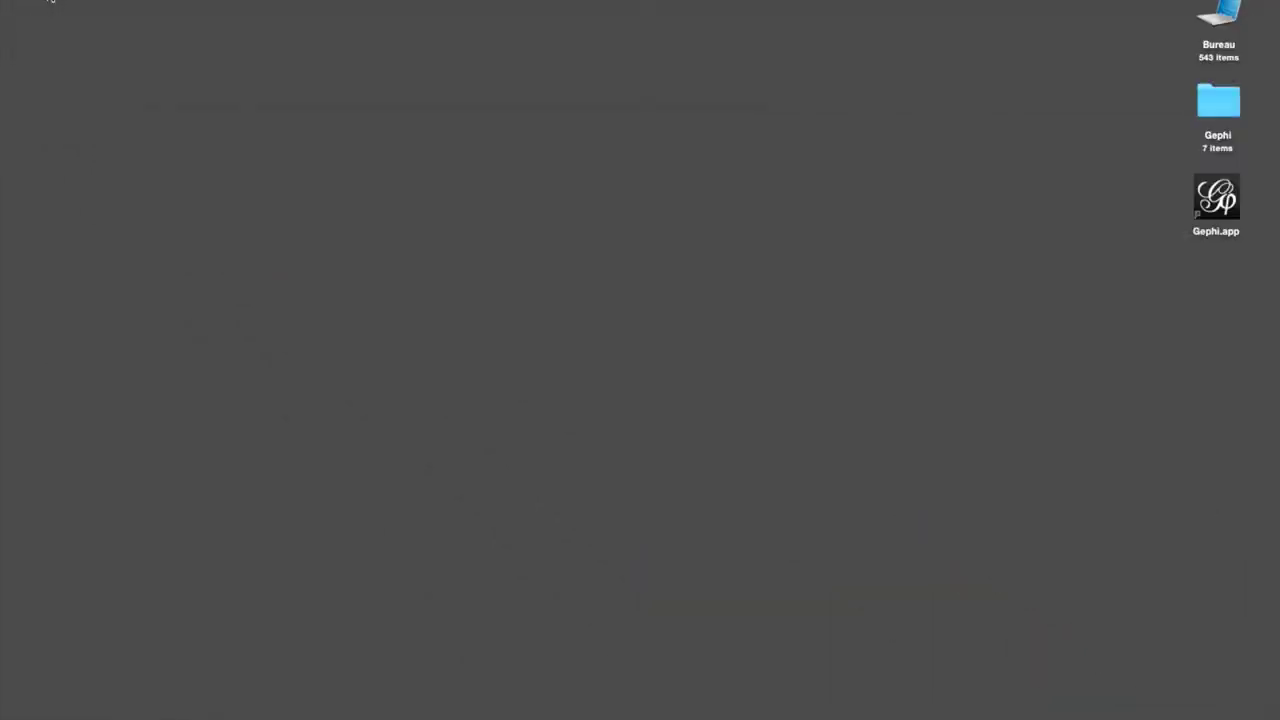
Open Map base.svg from the Gephi desktop folder in Inkscape and import graph2.svg onto the map.
double_click(1220, 104)
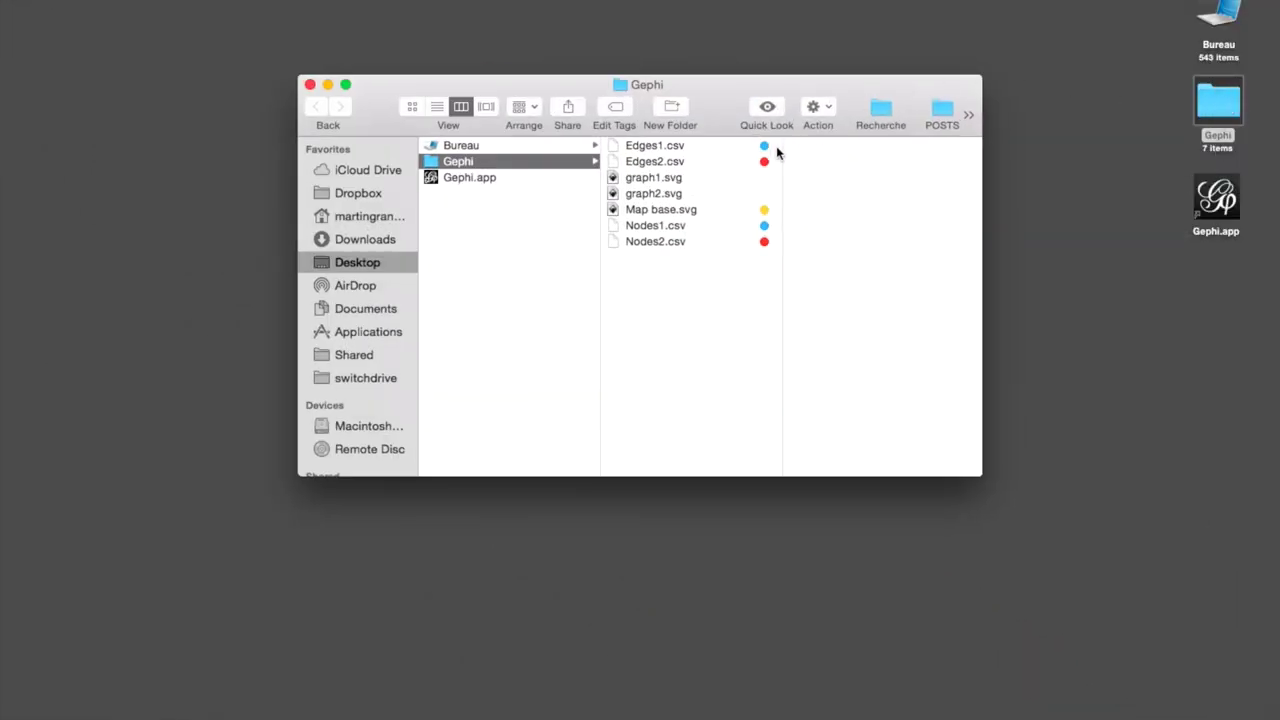
left_click(736, 211)
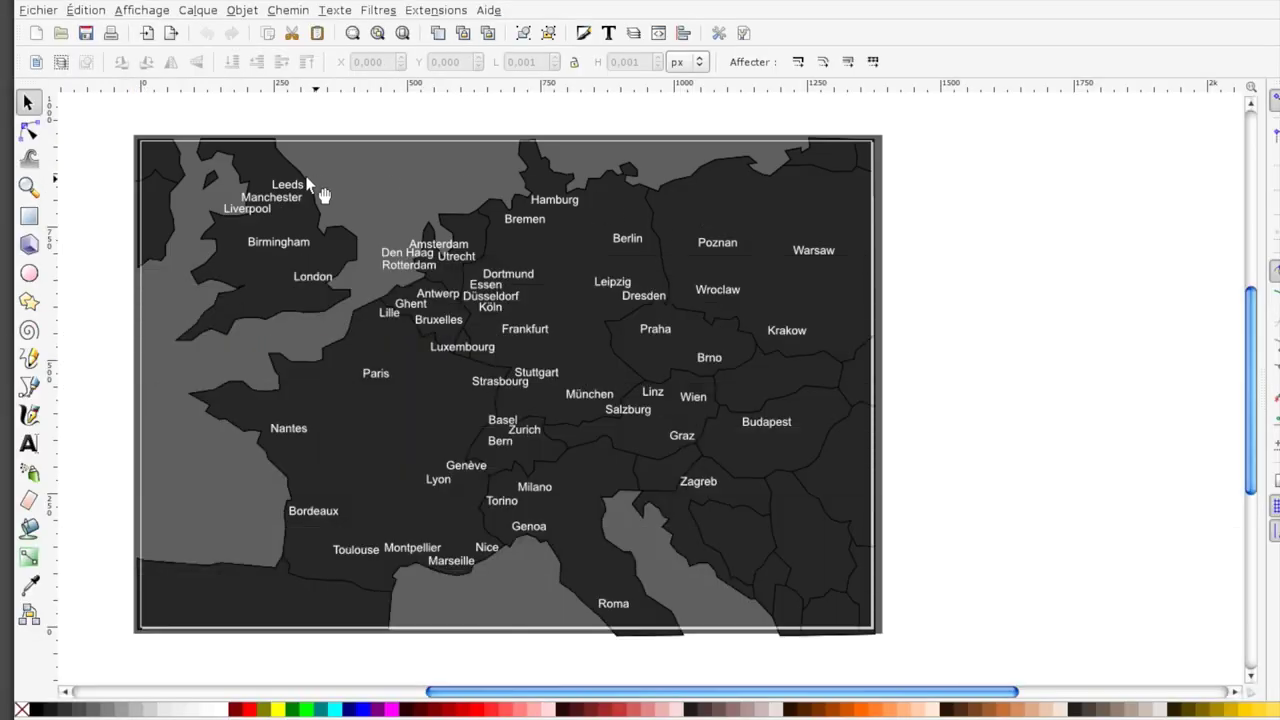
left_click(38, 10)
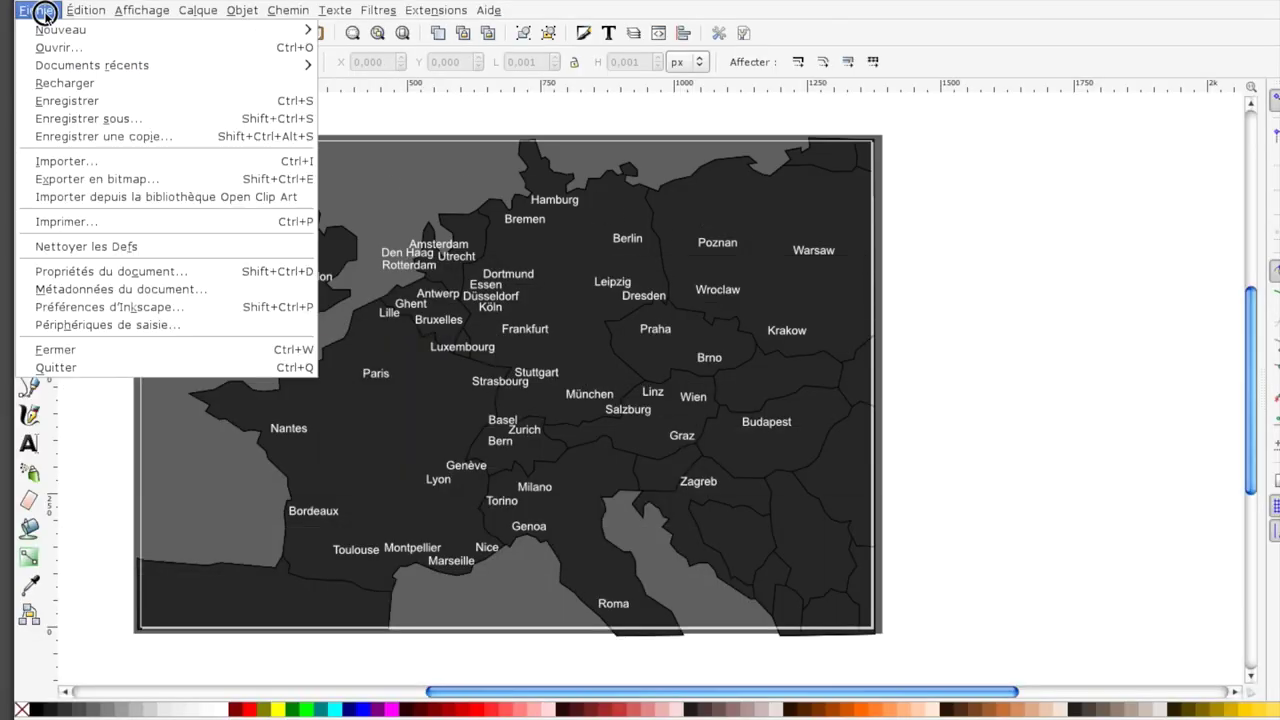
left_click(66, 162)
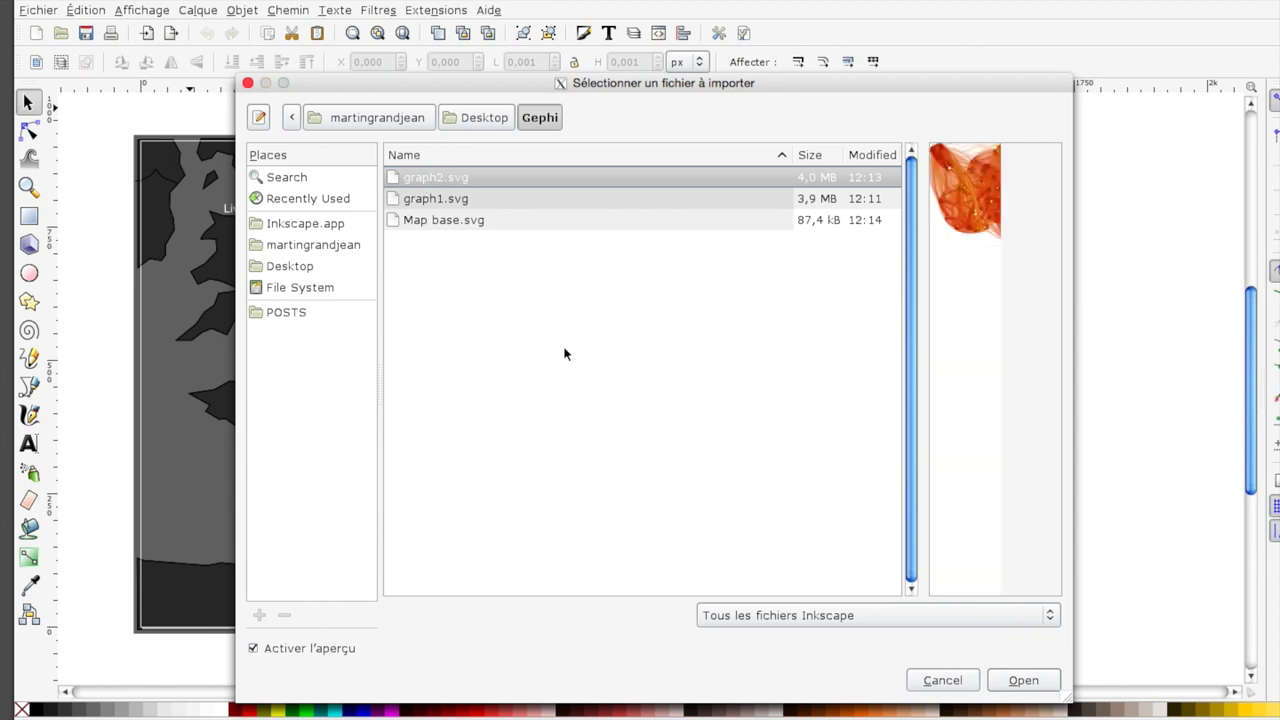
left_click(1030, 681)
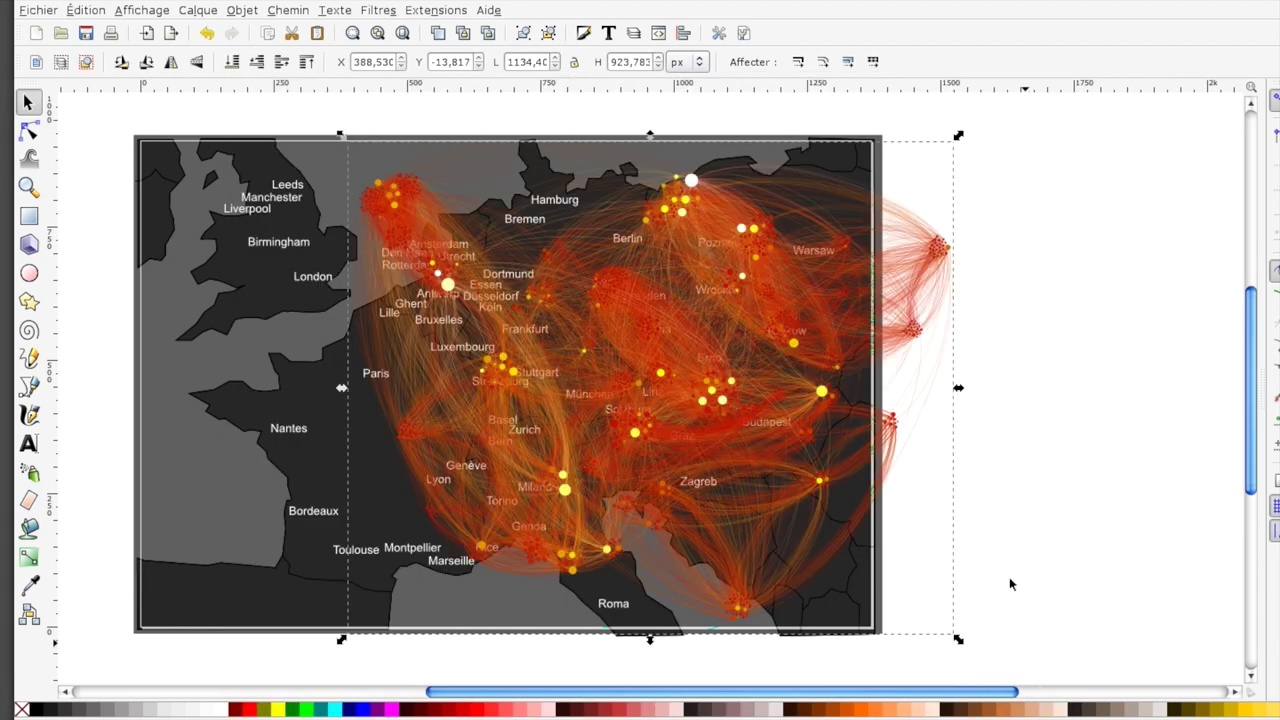
Move the imported graph to about X 160, Y -10 px to match the map's cities, and lower it beneath the city labels.
left_click_drag(891, 249, 814, 251)
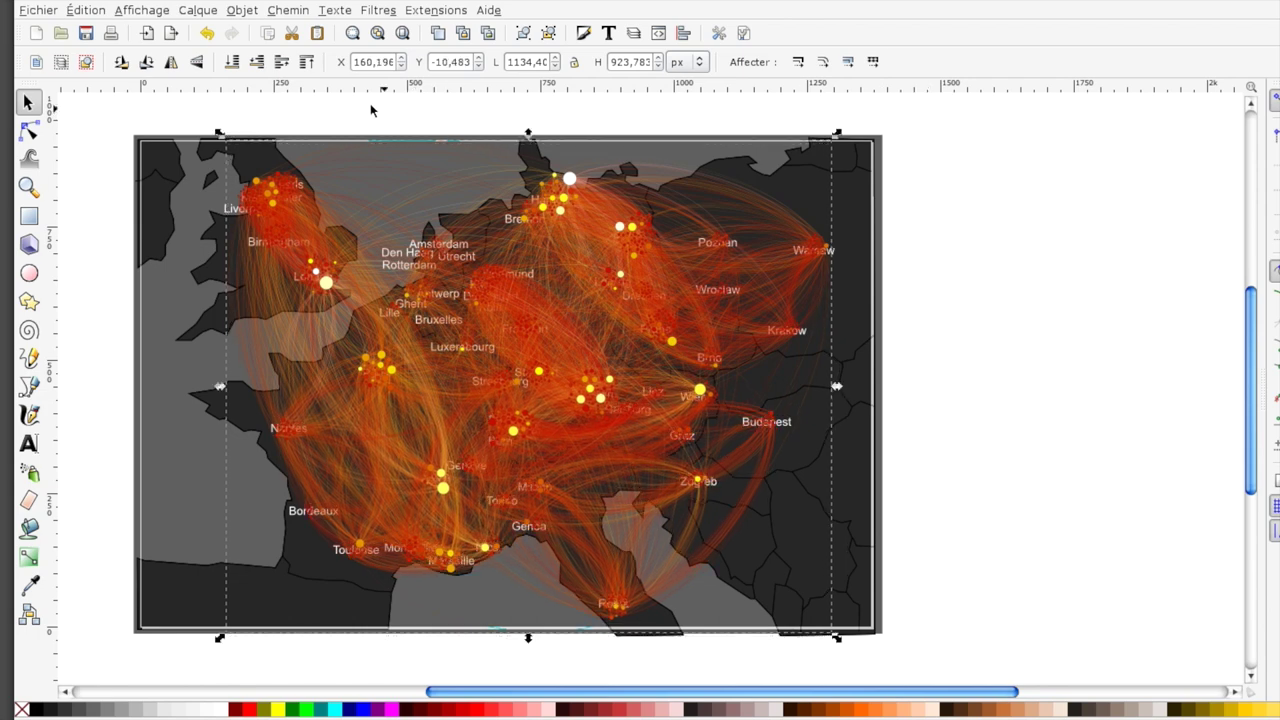
left_click(257, 62)
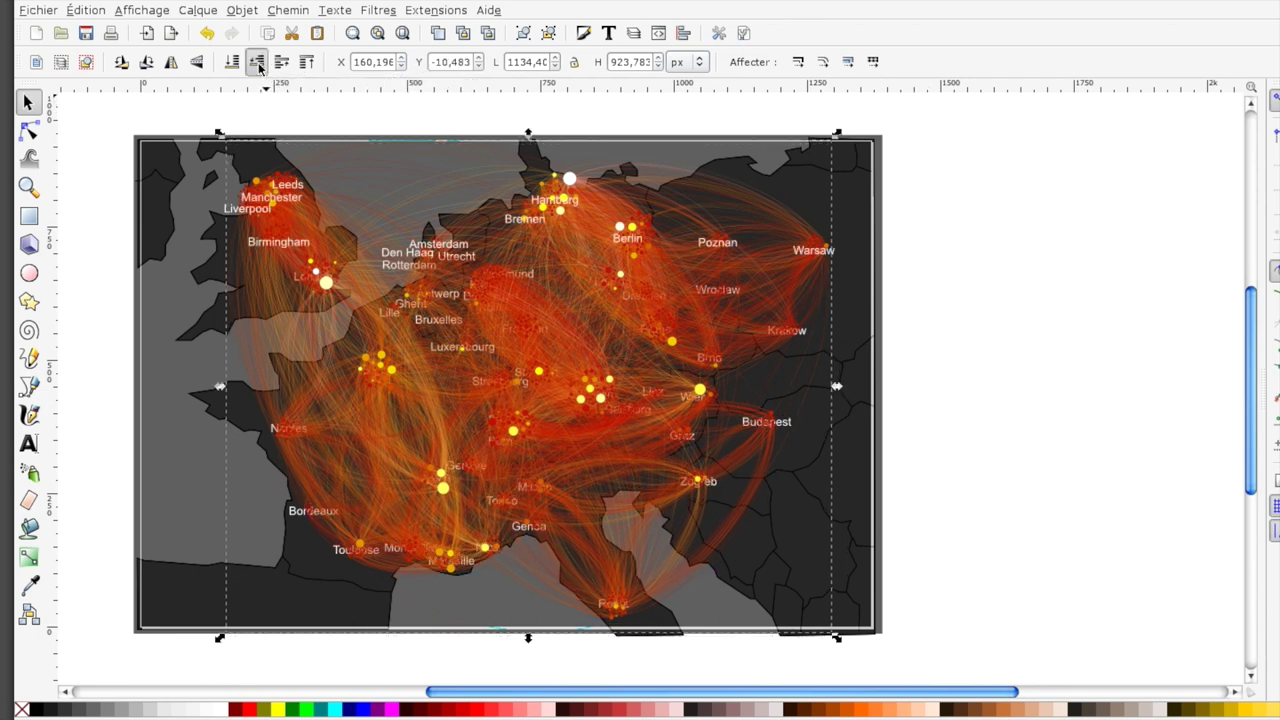
left_click(124, 172)
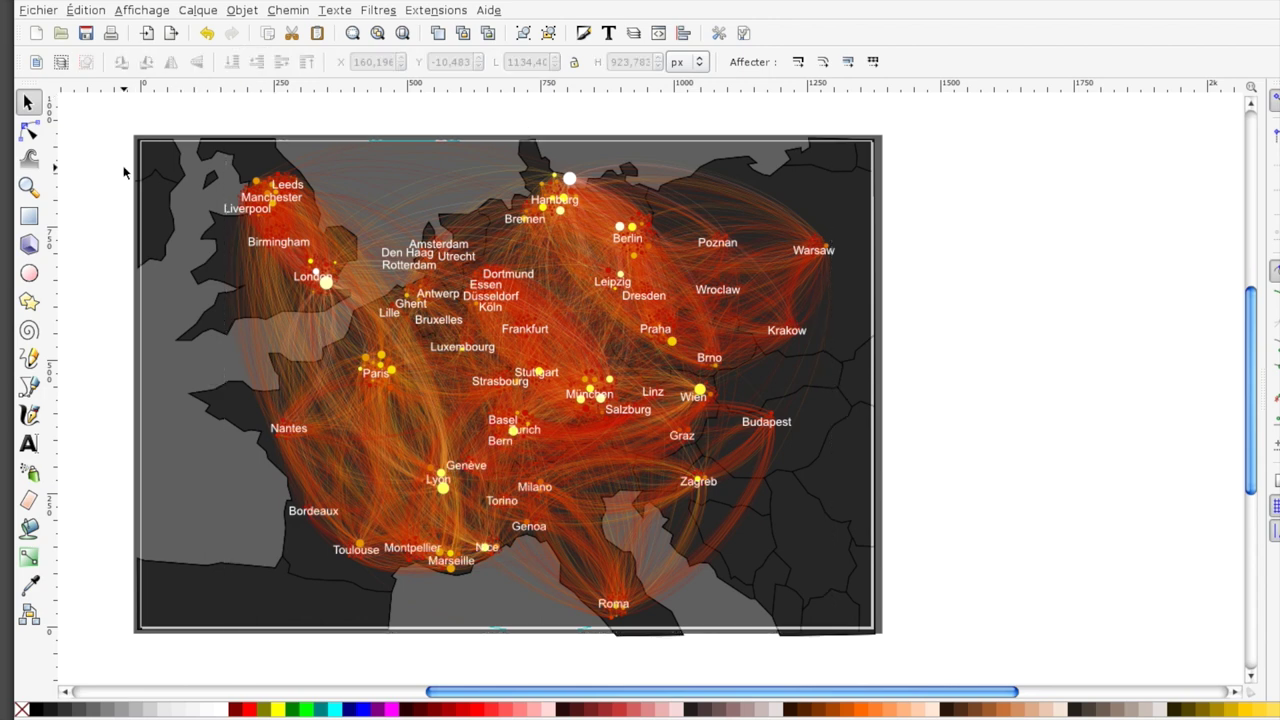
Save a copy of the combined map in the Gephi folder as Map base.png in Cairo PNG format.
left_click(50, 14)
left_click(86, 137)
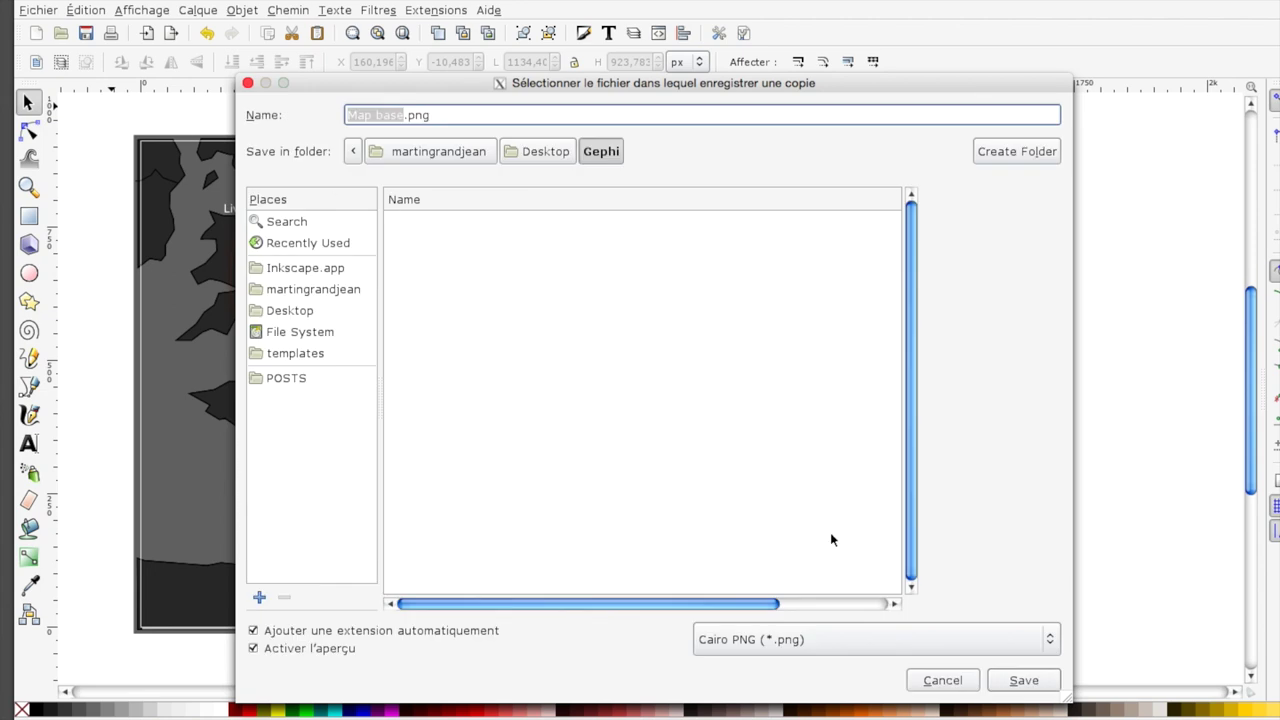
left_click(1020, 680)
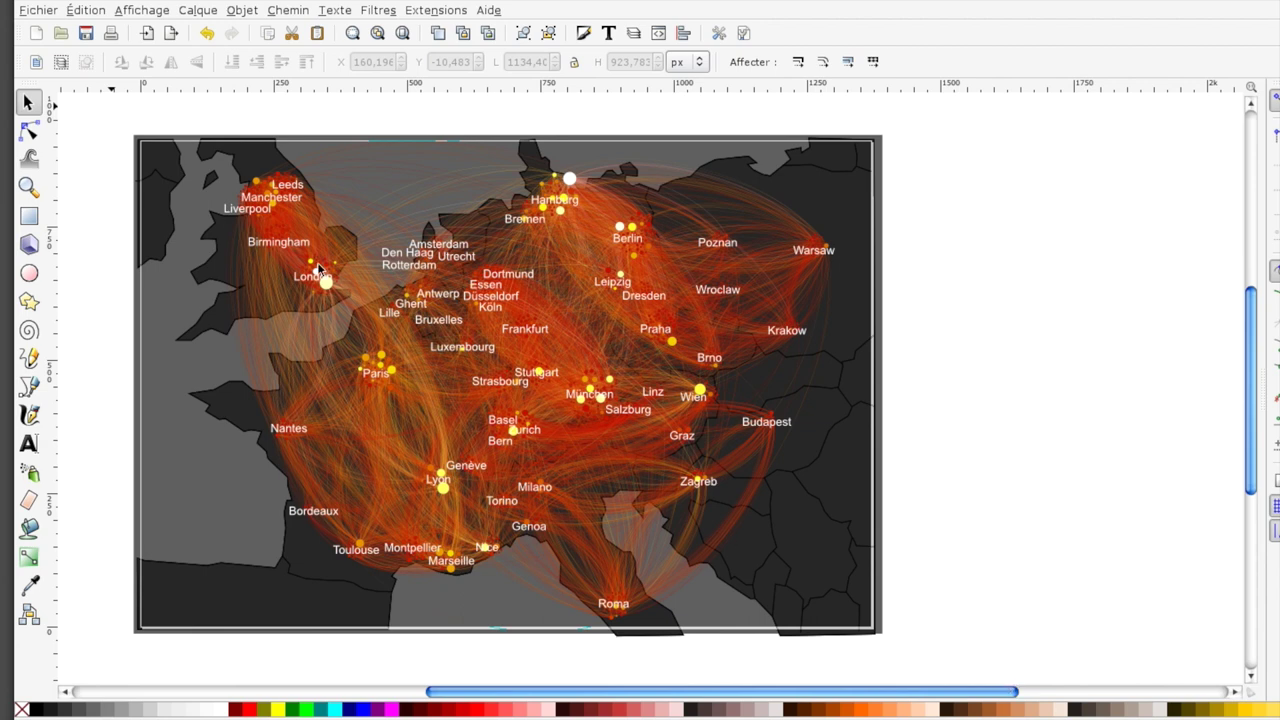
Close Map base.svg without saving its changes and preview the exported Map base.png in the Gephi folder.
left_click(30, 3)
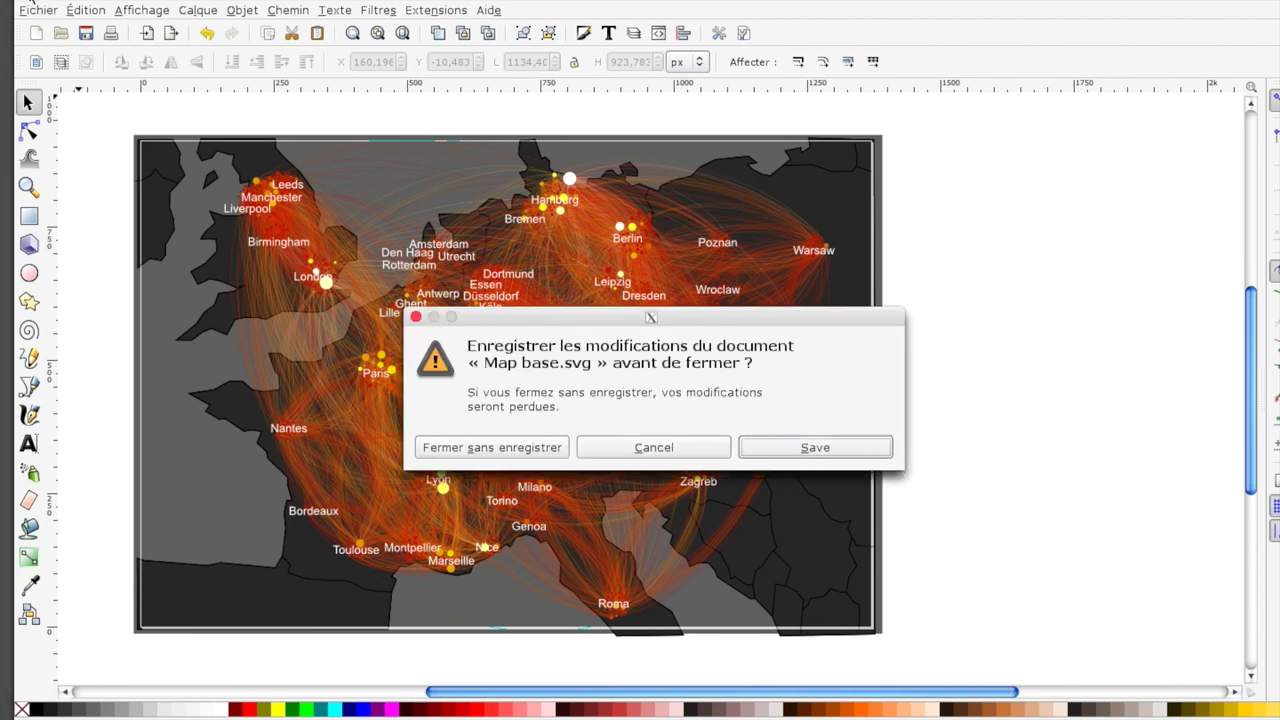
left_click(541, 453)
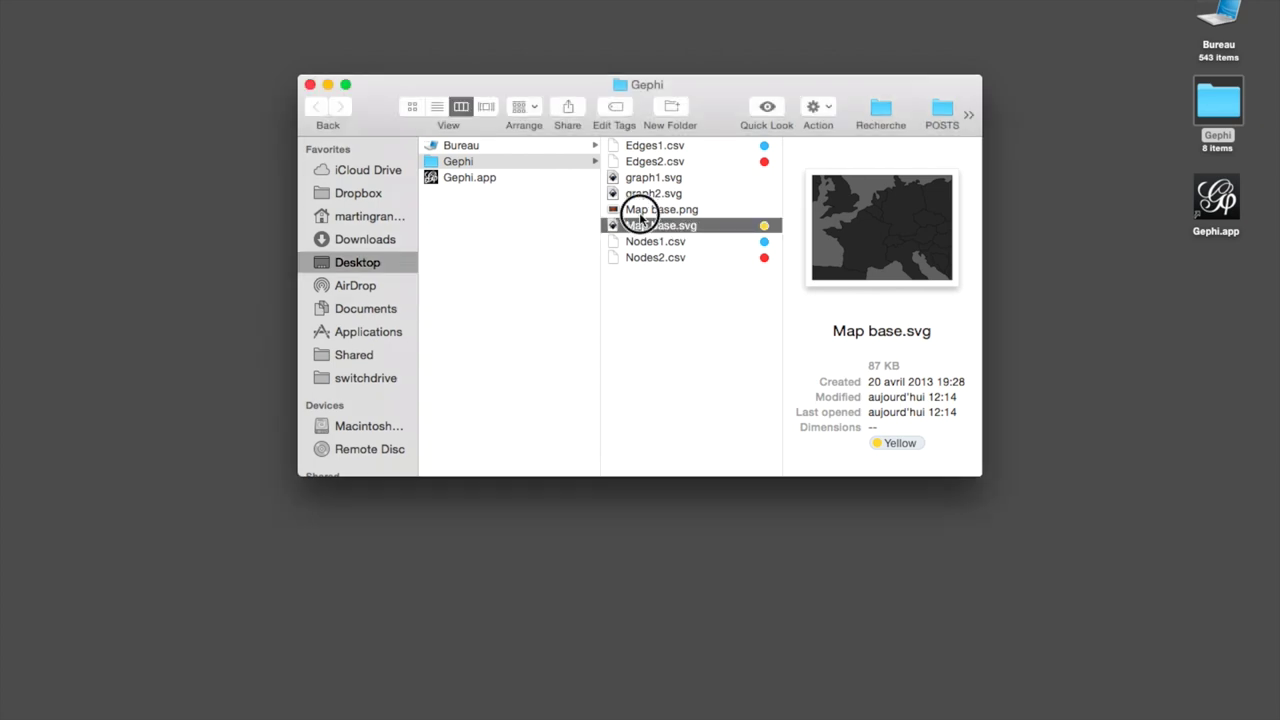
left_click(640, 210)
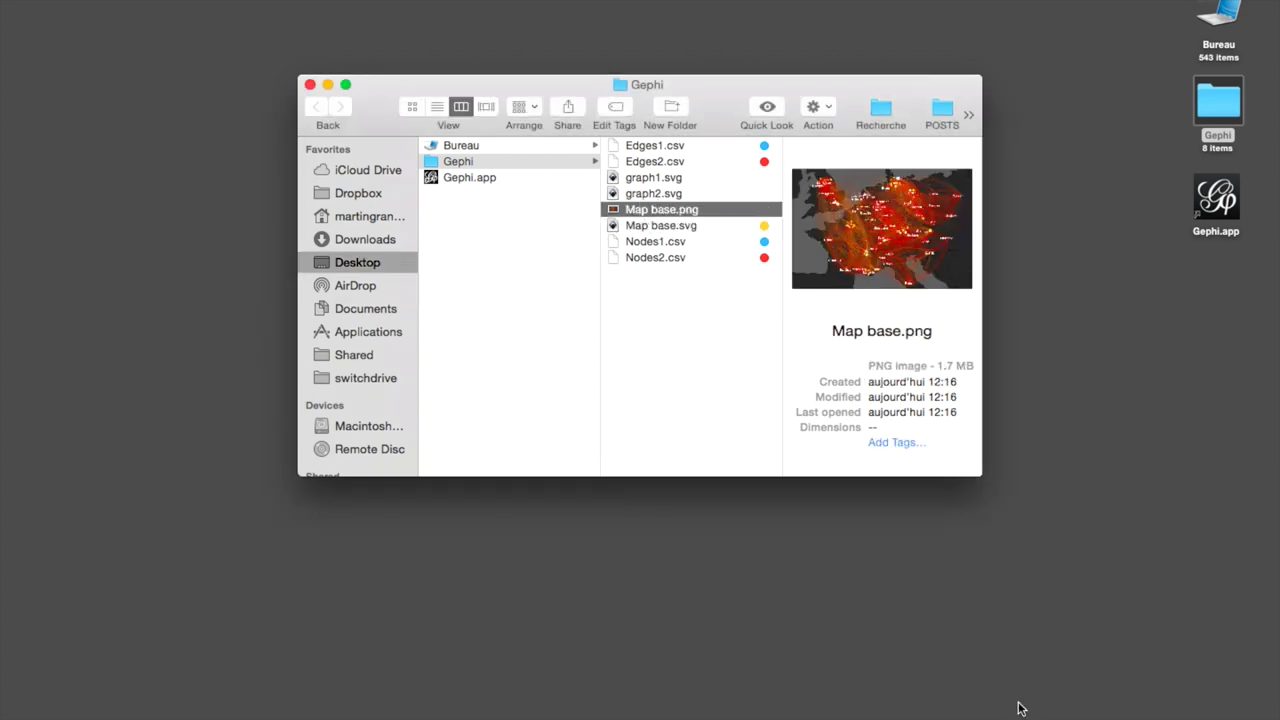
Switch to Gephi, return to the graph overview, and close the current project, choosing to save it first.
left_click(1190, 710)
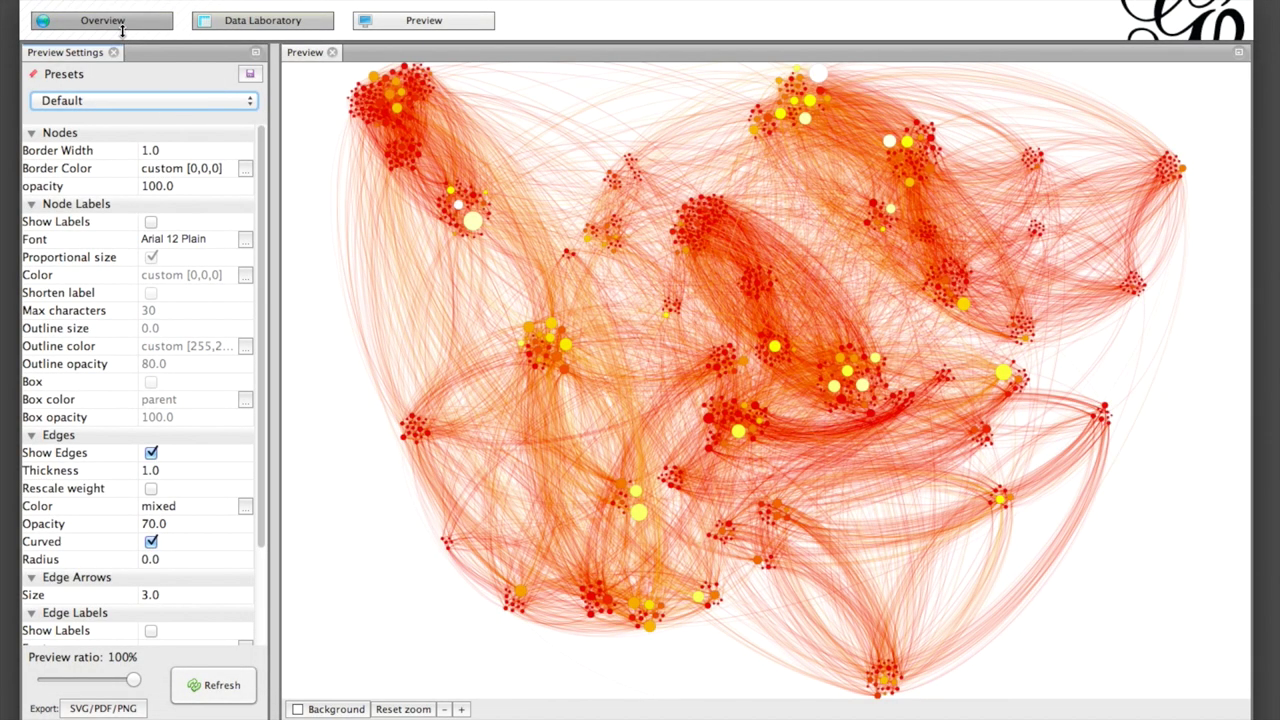
left_click(115, 22)
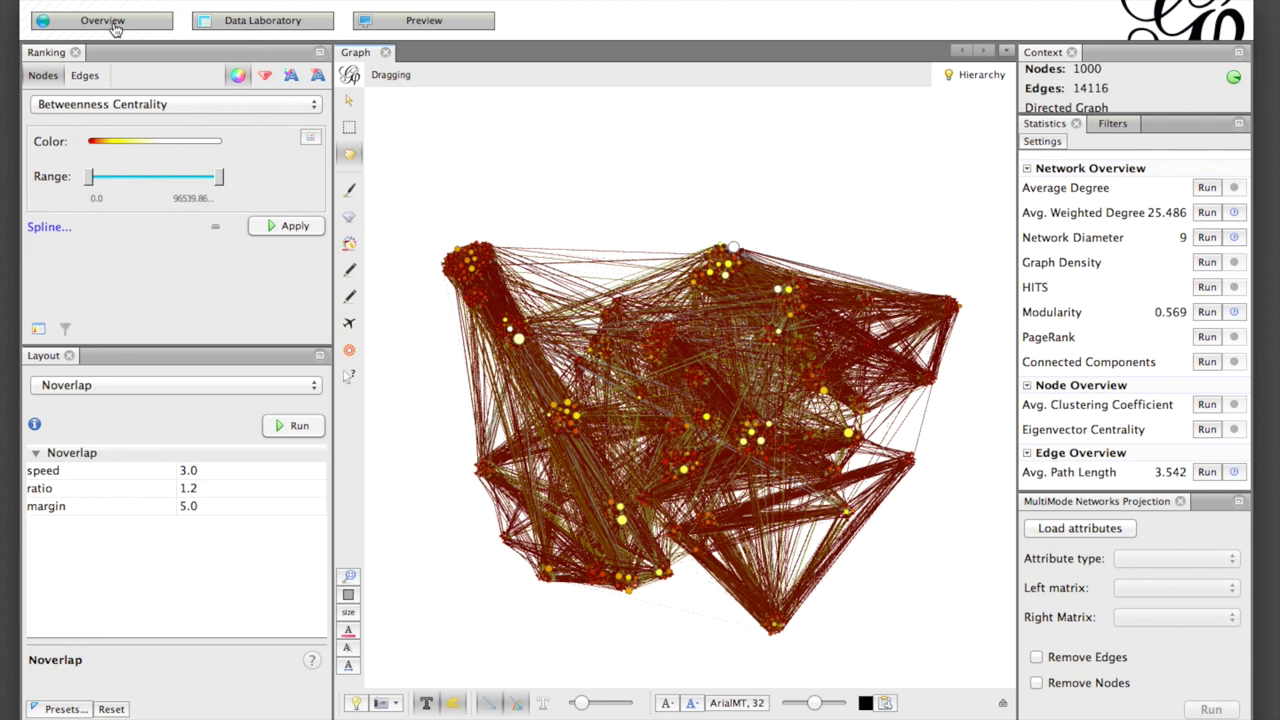
left_click(117, 2)
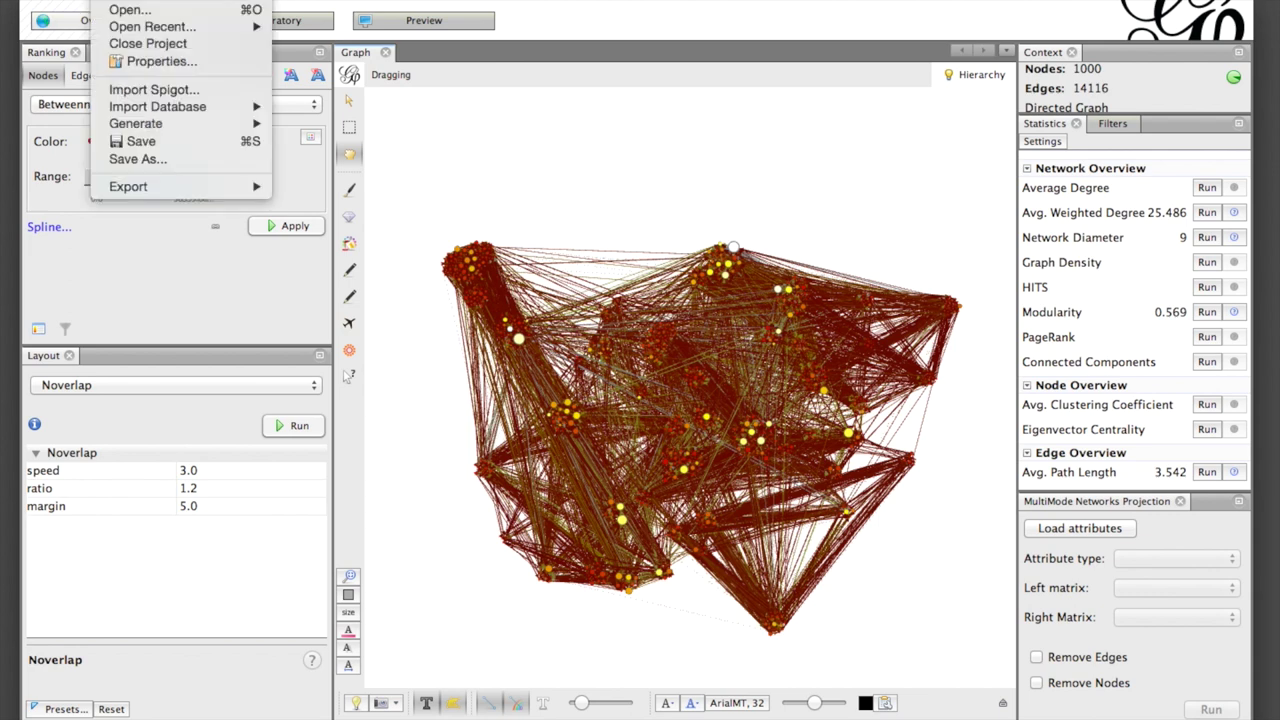
left_click(130, 43)
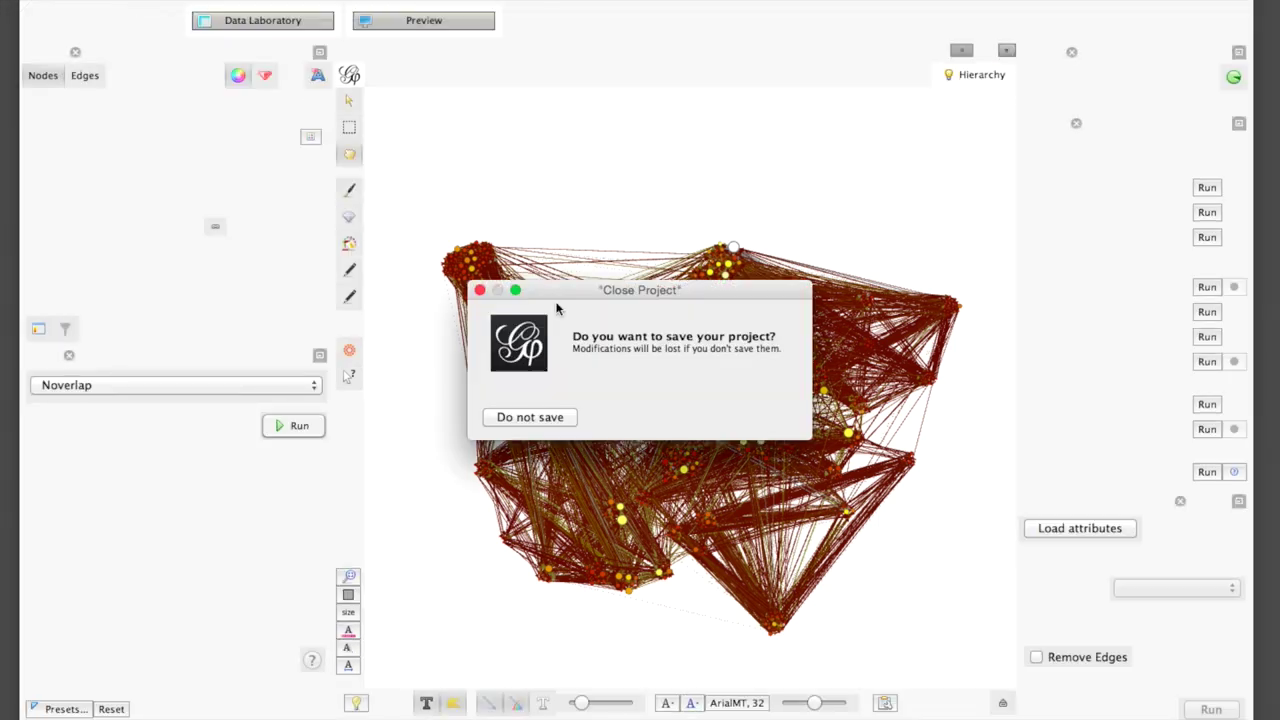
left_click(725, 417)
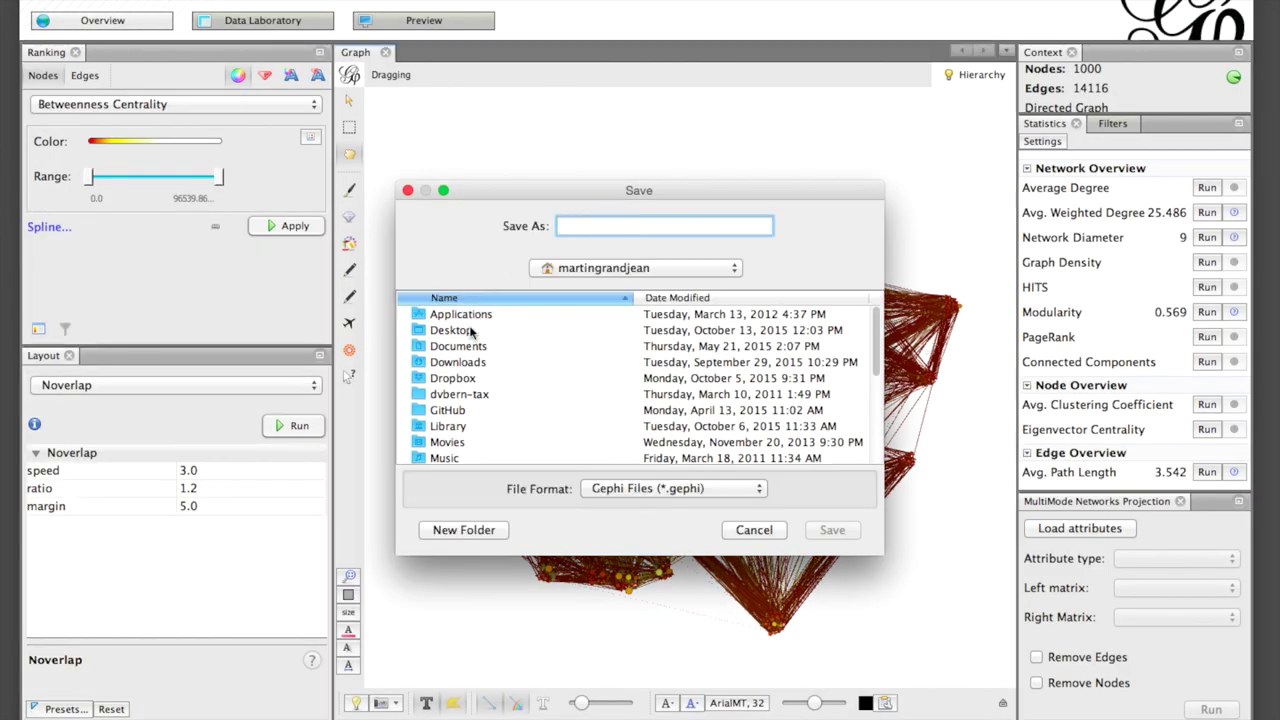
Save the project as project1 in Gephi Files (*.gephi) format in the Gephi folder on the Desktop.
double_click(463, 331)
double_click(453, 346)
left_click(586, 232)
type("project1")
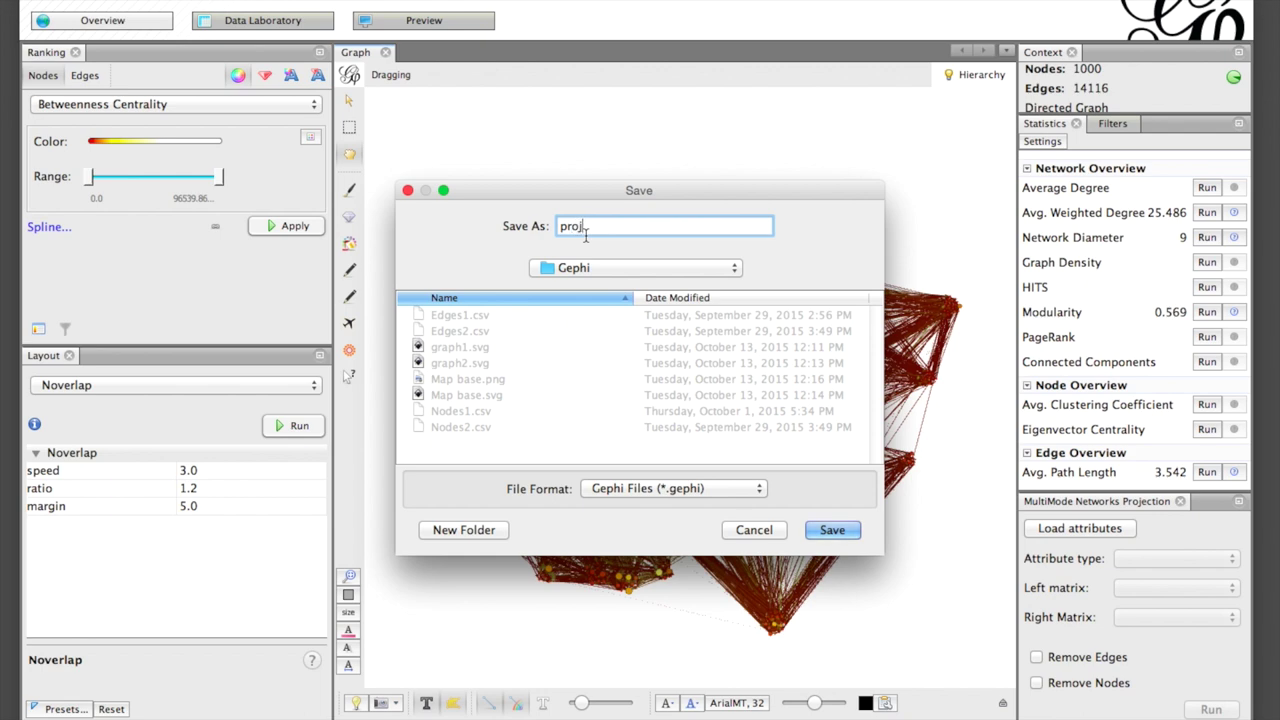
left_click(682, 486)
left_click(809, 488)
left_click(833, 529)
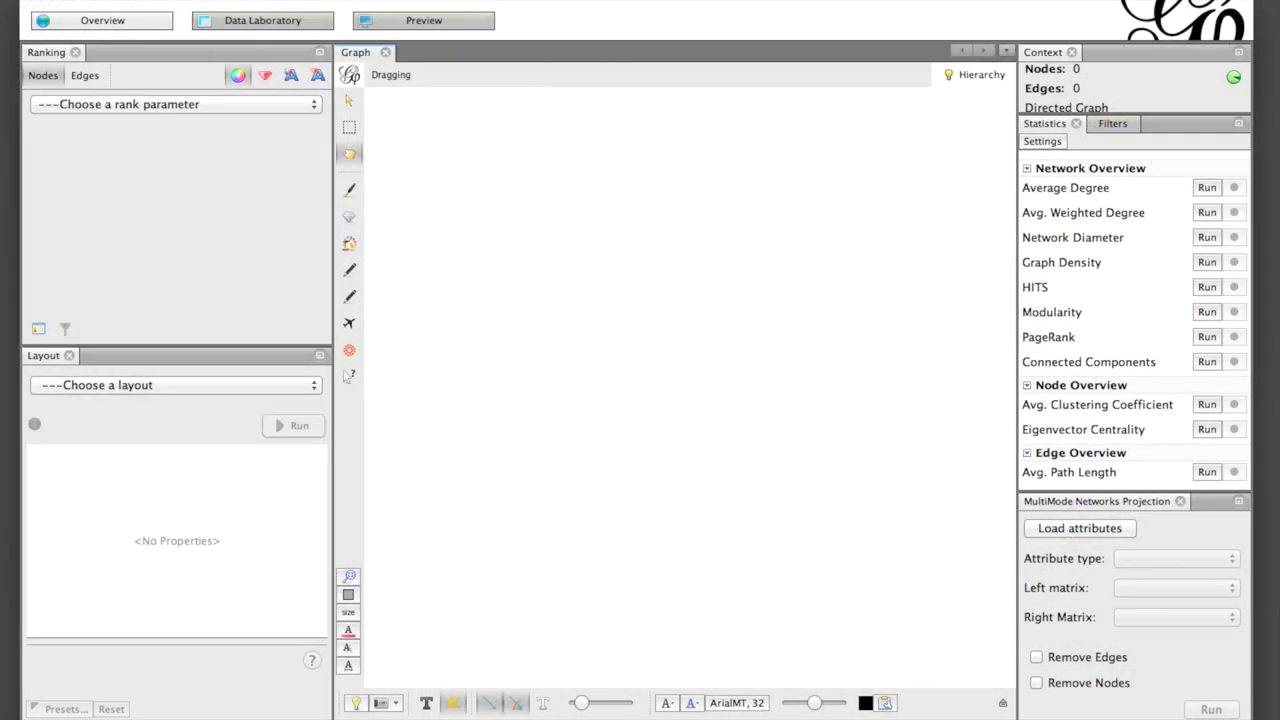
Search the installed plugins for "multi", check the MultimodeNetworksTransformationPlugin entry, and close the plugin manager.
left_click(275, 1)
left_click(281, 2)
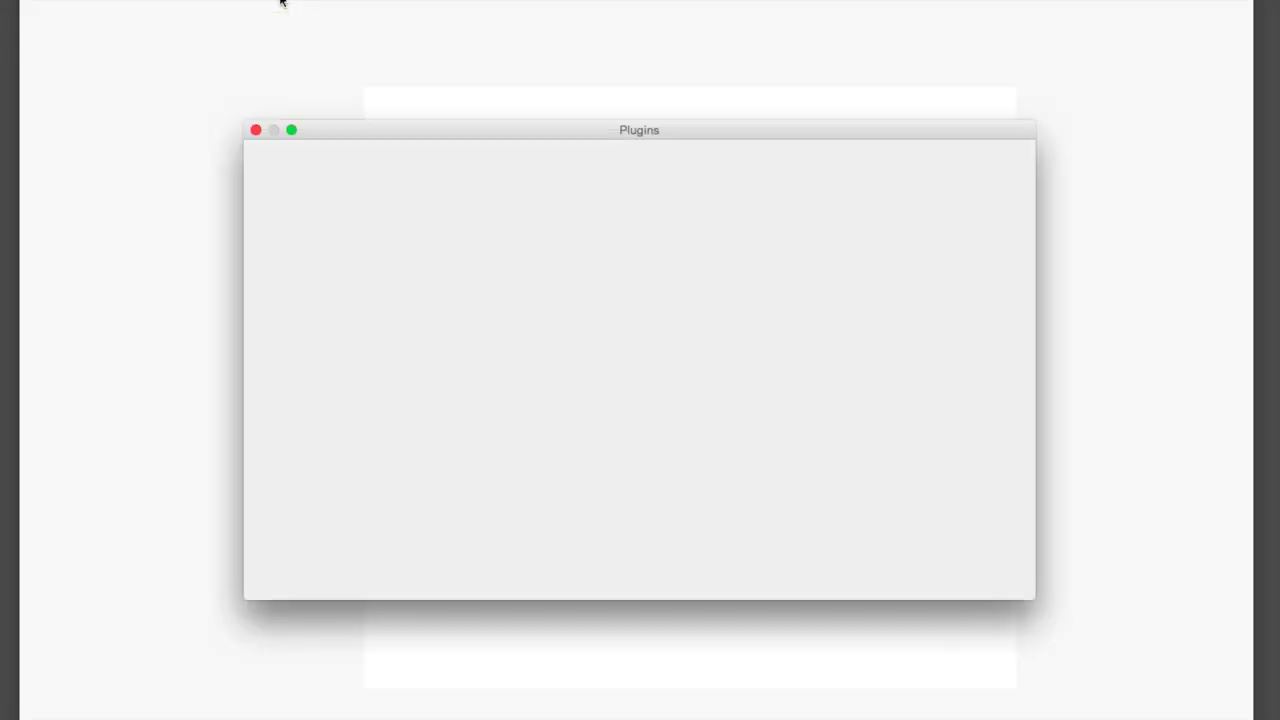
left_click(755, 162)
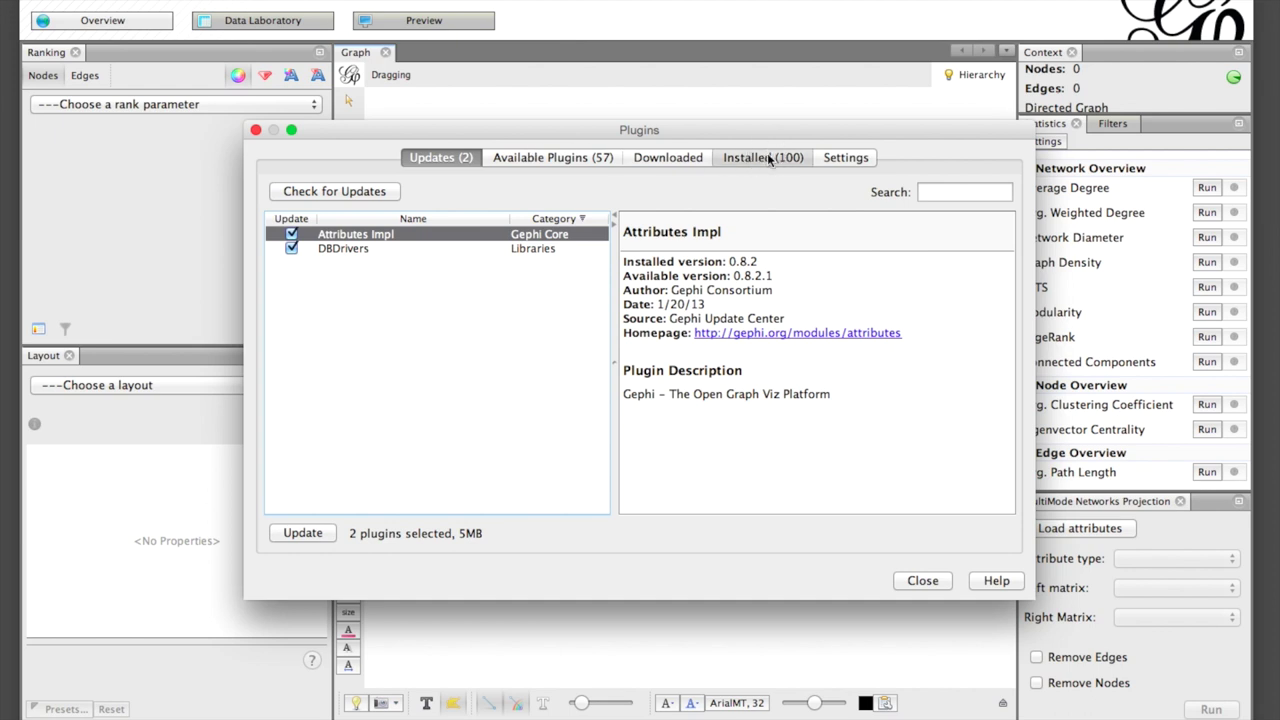
left_click(966, 190)
type("multi")
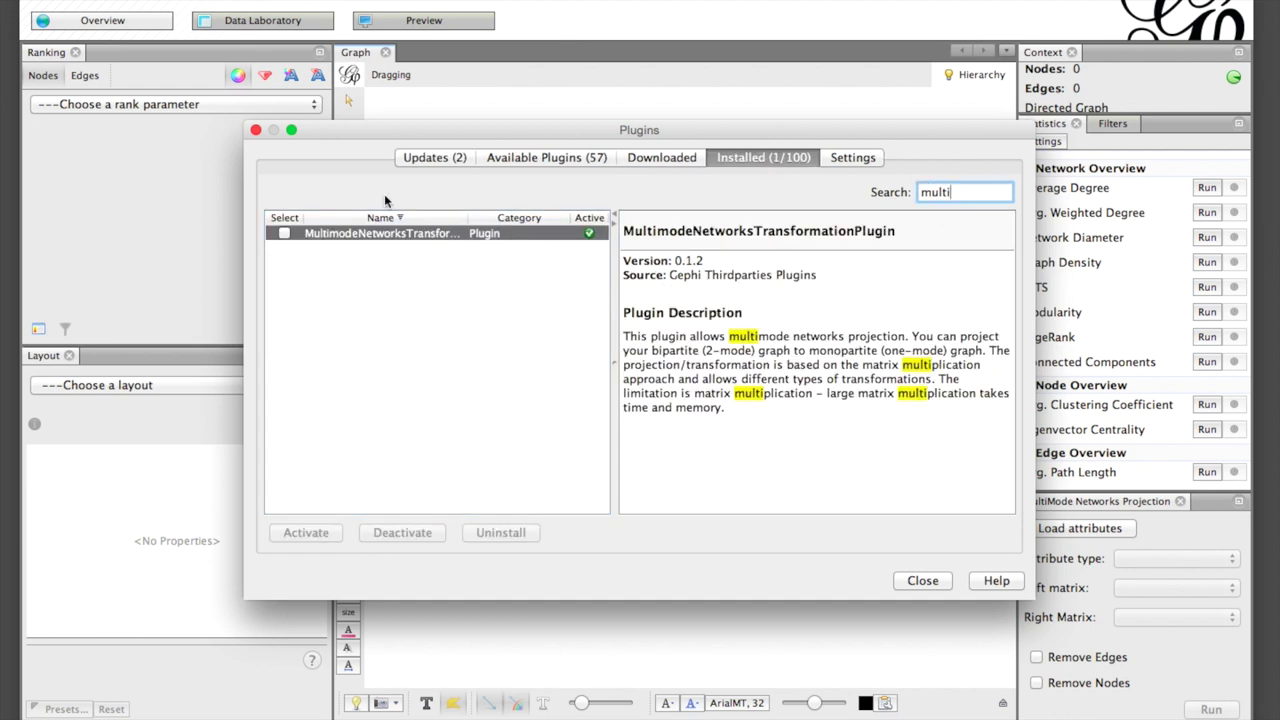
left_click(285, 232)
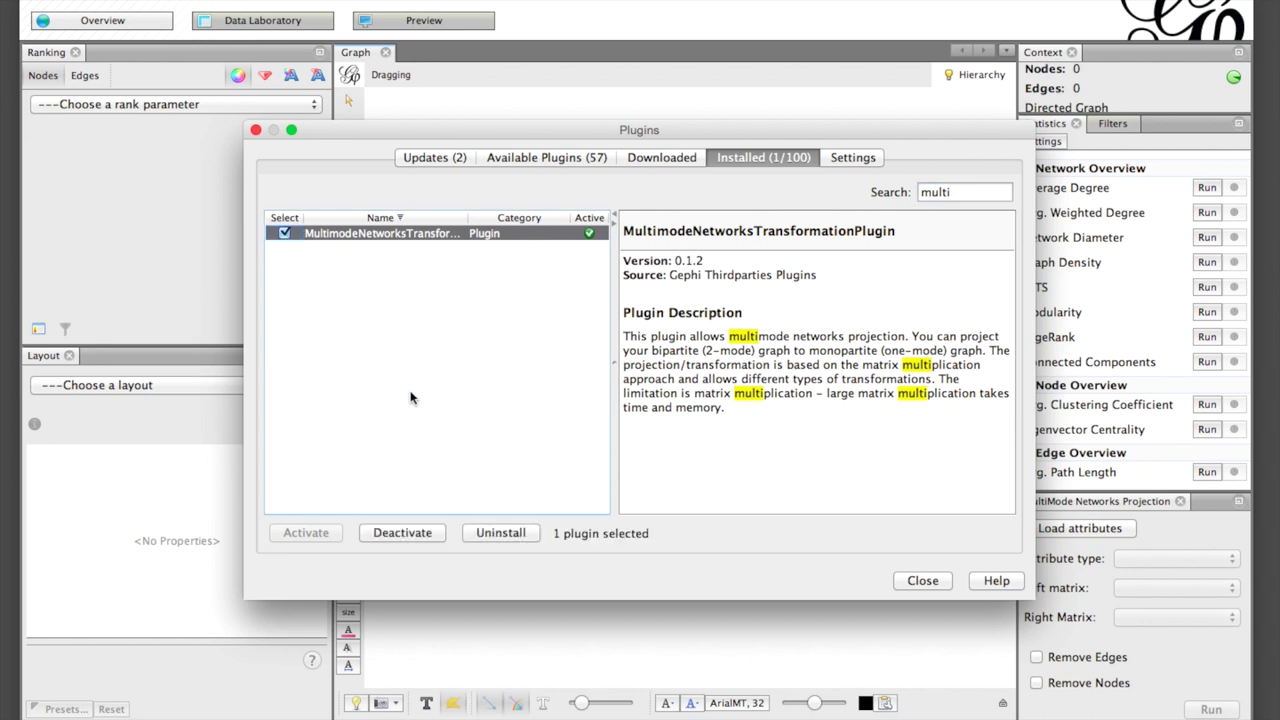
left_click(935, 583)
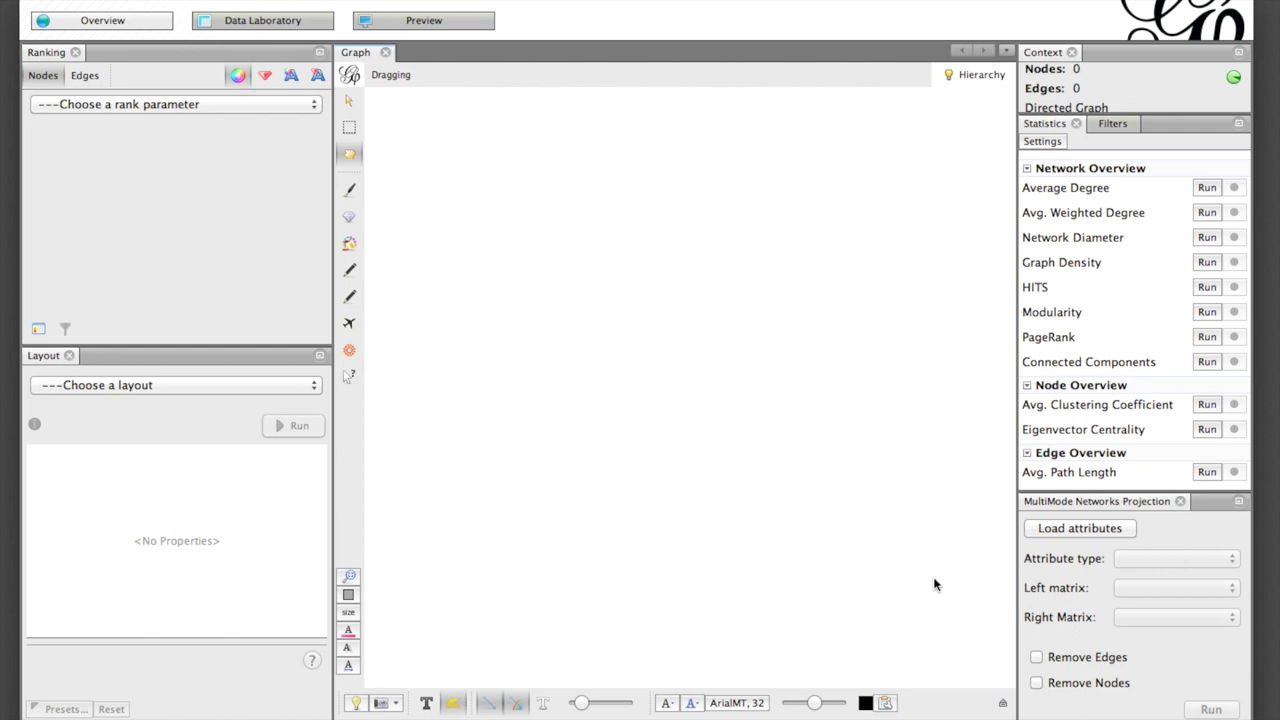
Start a spreadsheet import in the Data Laboratory and choose Nodes2.csv from the Gephi folder.
left_click(280, 26)
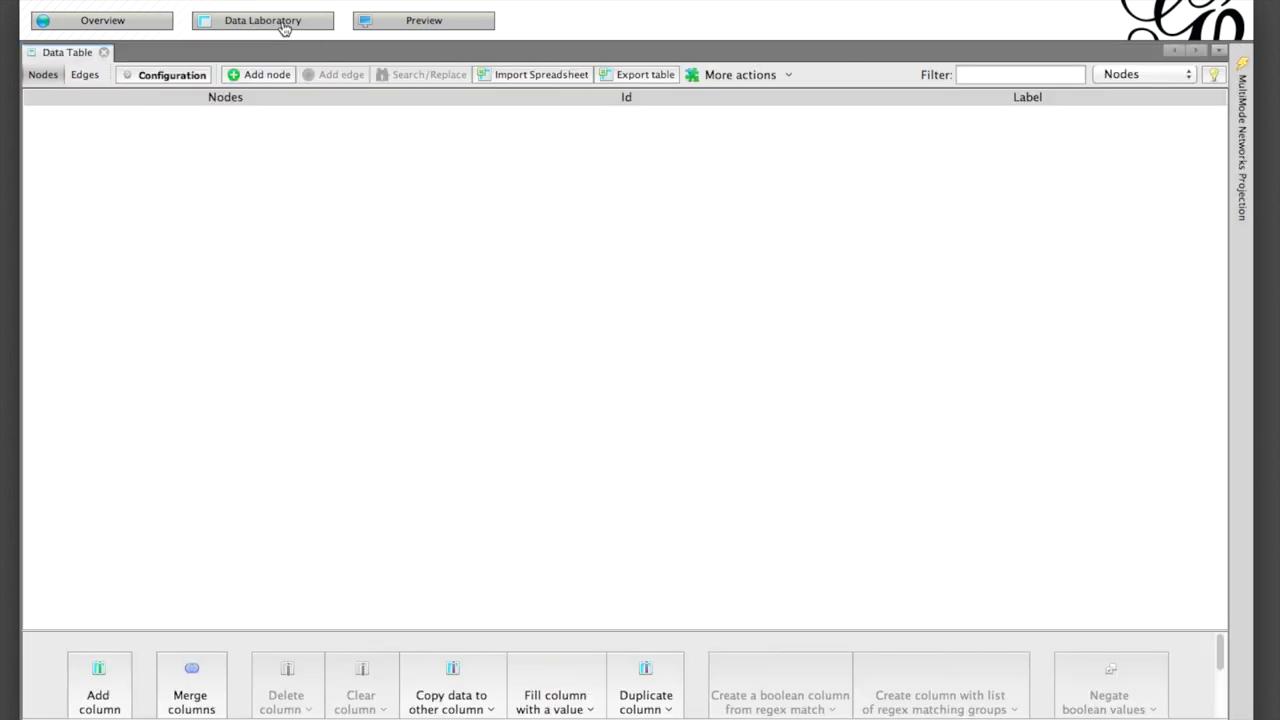
left_click(542, 75)
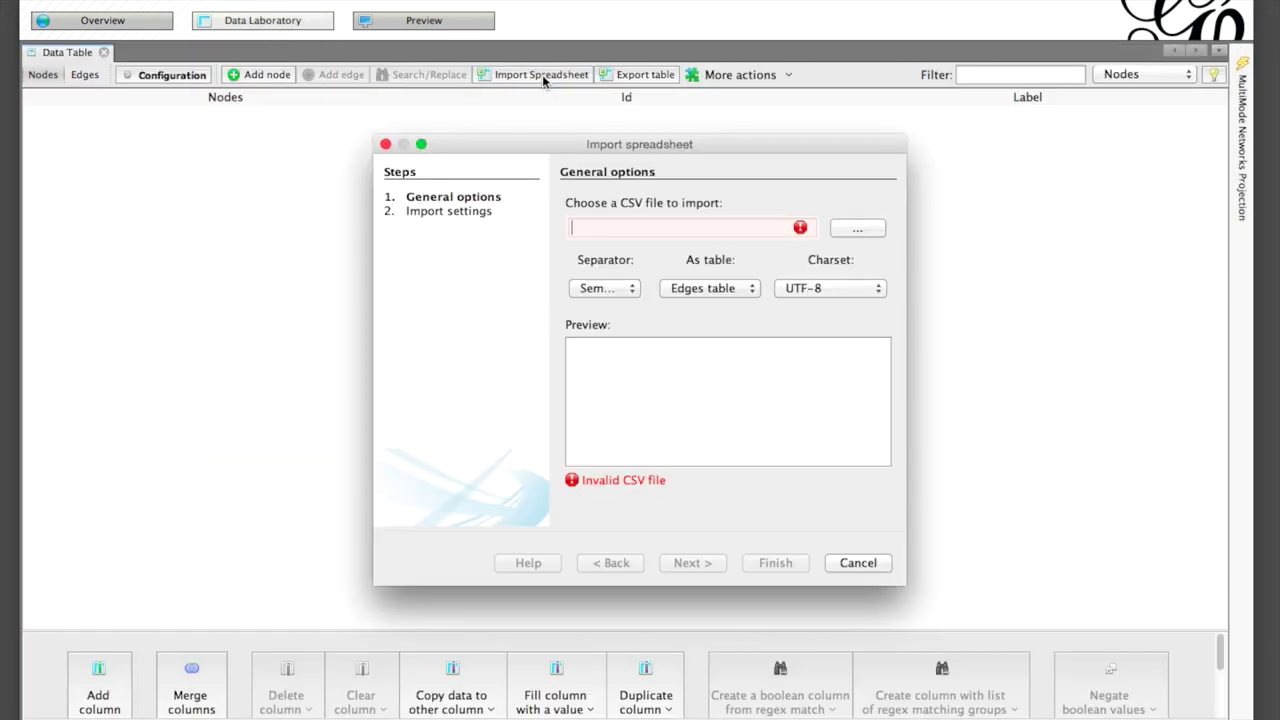
left_click(849, 228)
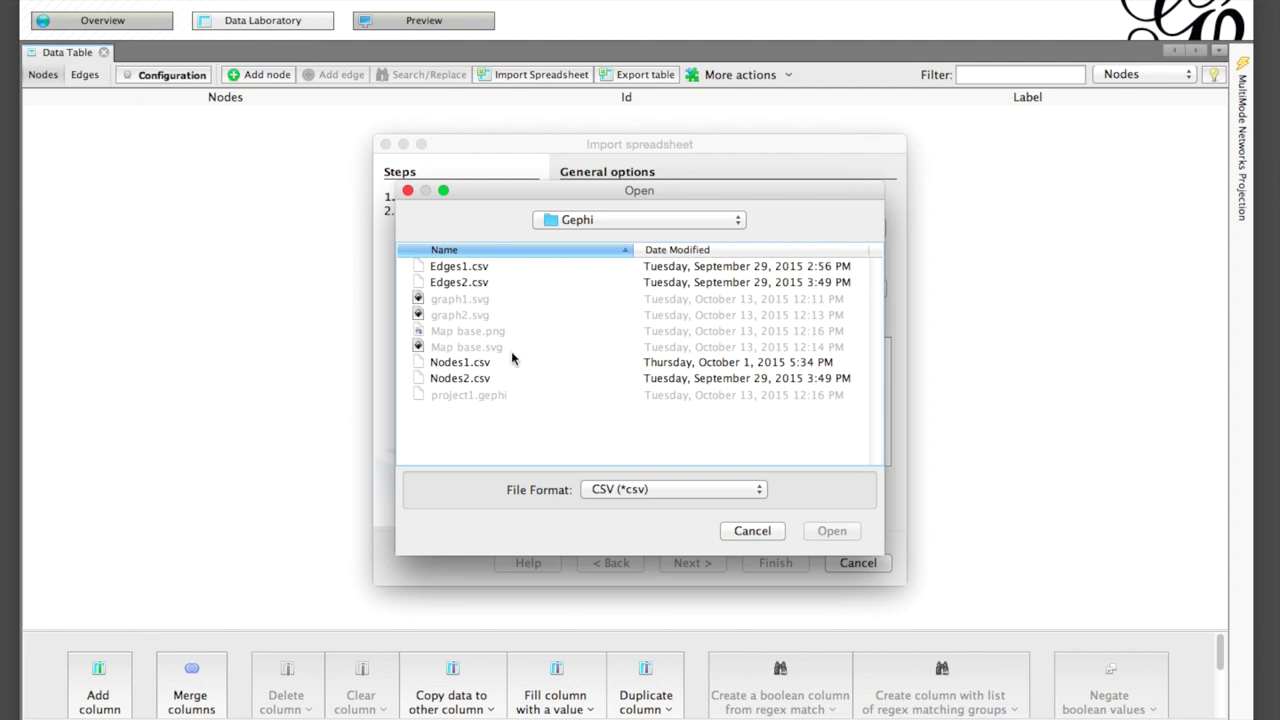
left_click(514, 377)
left_click(831, 530)
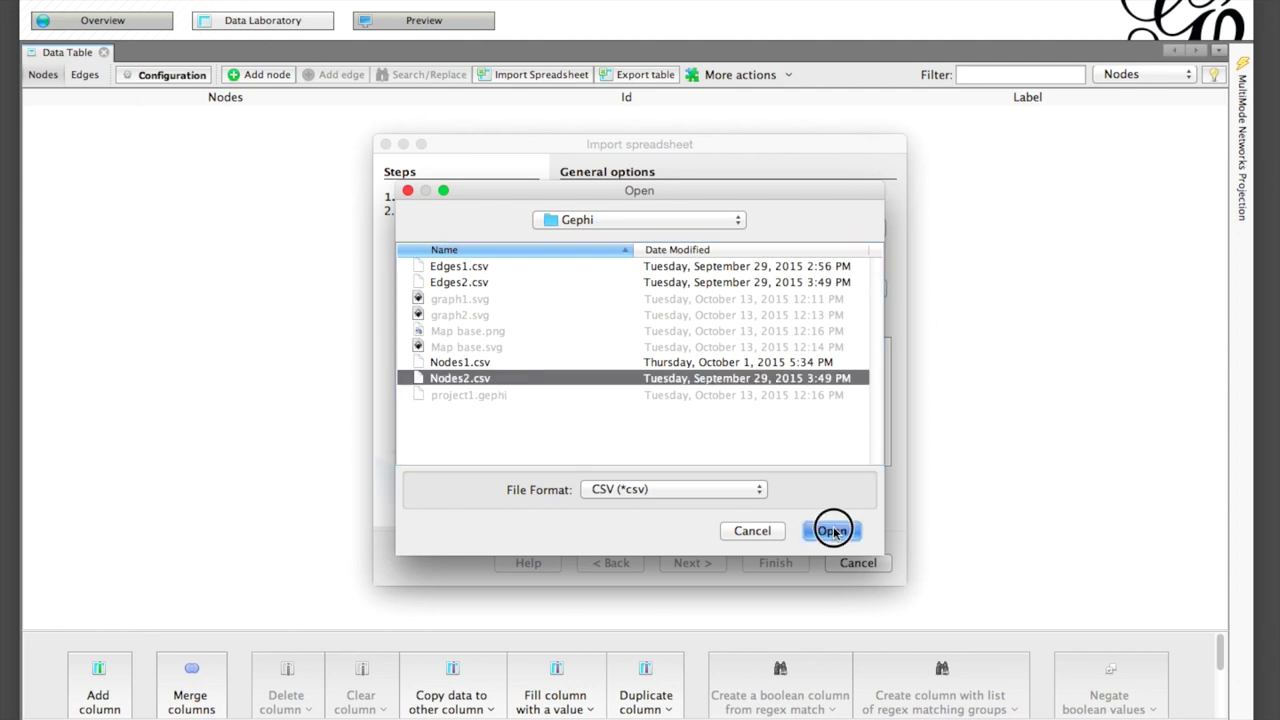
Import Nodes2.csv as a semicolon-separated nodes table in UTF-8 with the Id, Label and Cat columns, forcing new nodes.
left_click(616, 290)
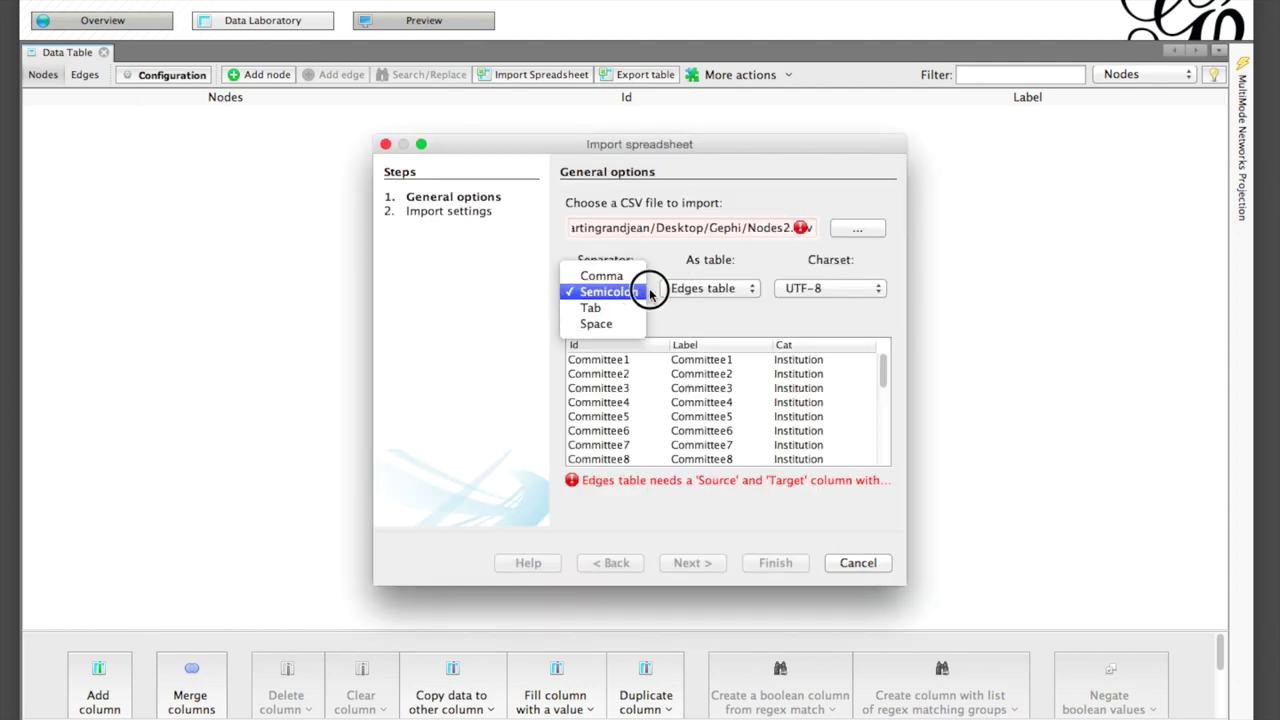
left_click(651, 287)
left_click(708, 288)
left_click(710, 277)
left_click(703, 562)
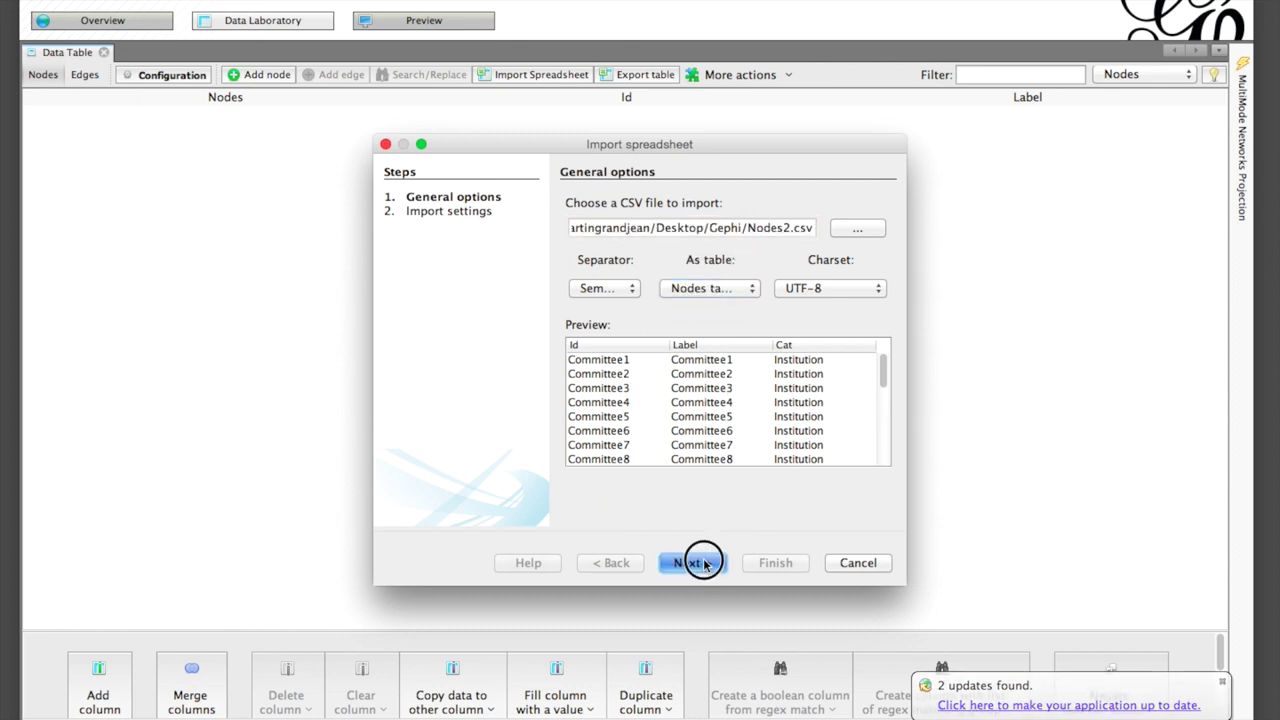
scroll(680, 416, "down", 2)
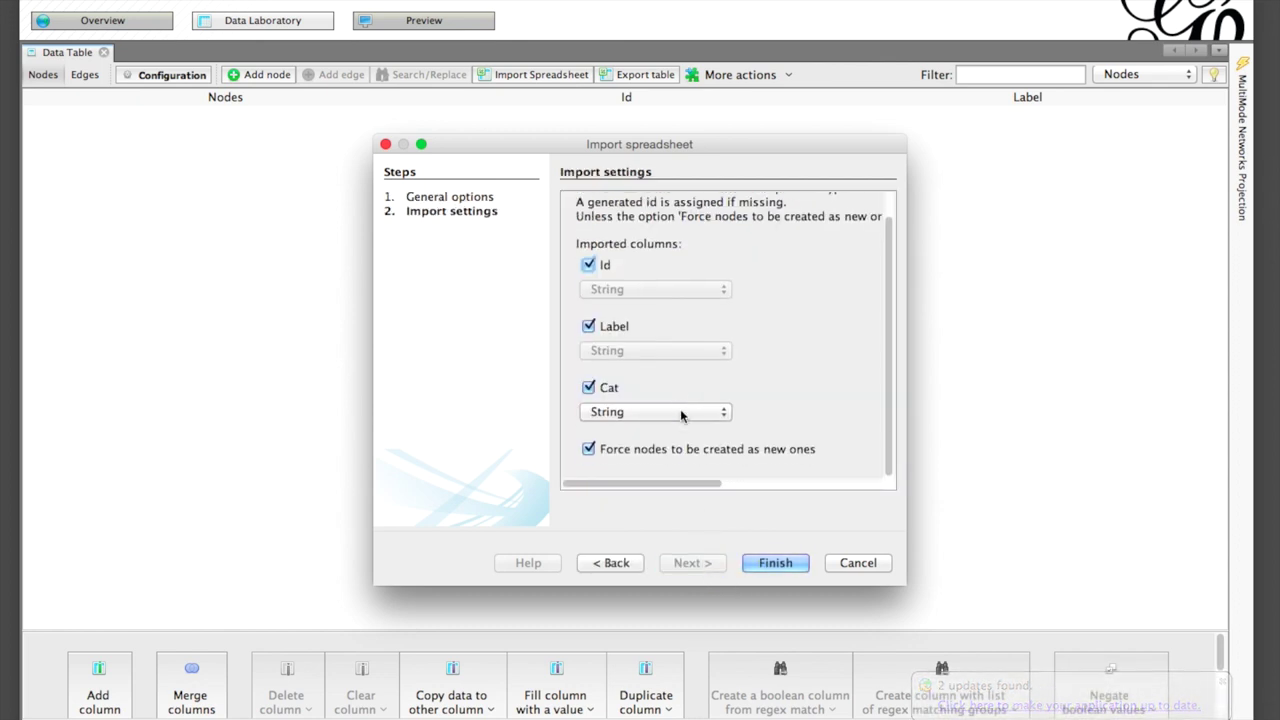
left_click(785, 563)
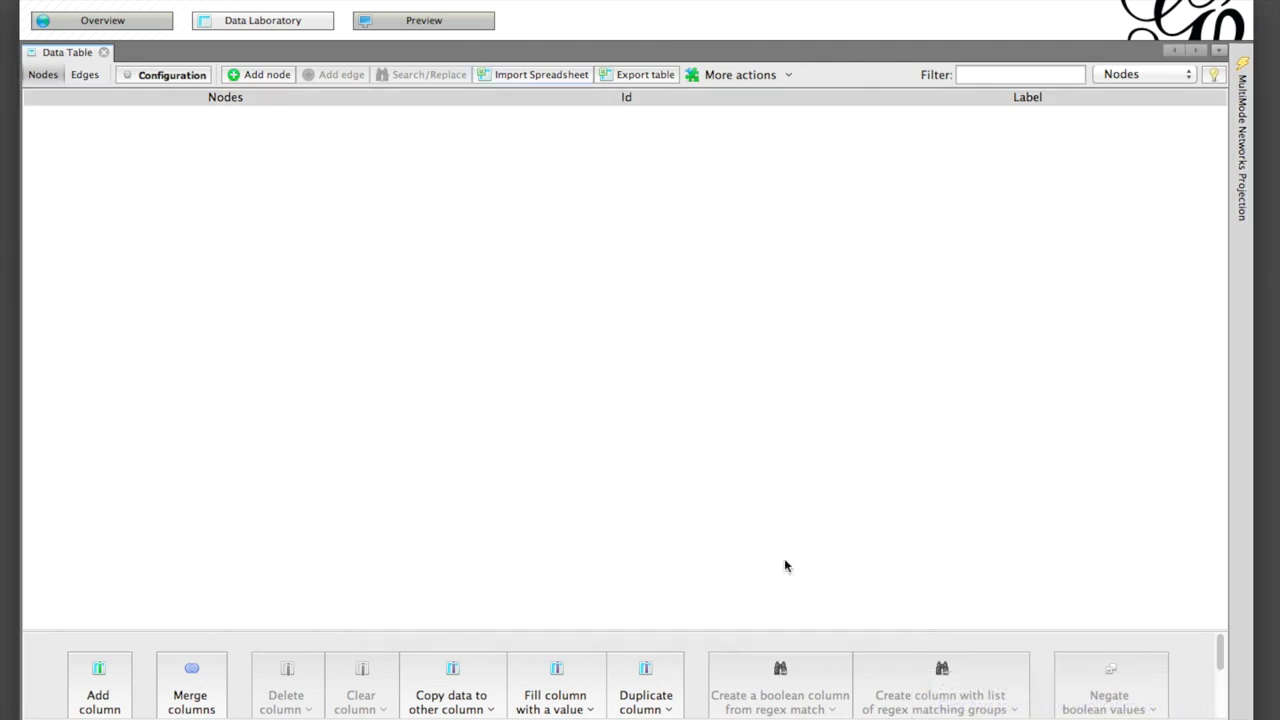
Start another spreadsheet import and choose Edges2.csv from the Gephi folder.
left_click(533, 80)
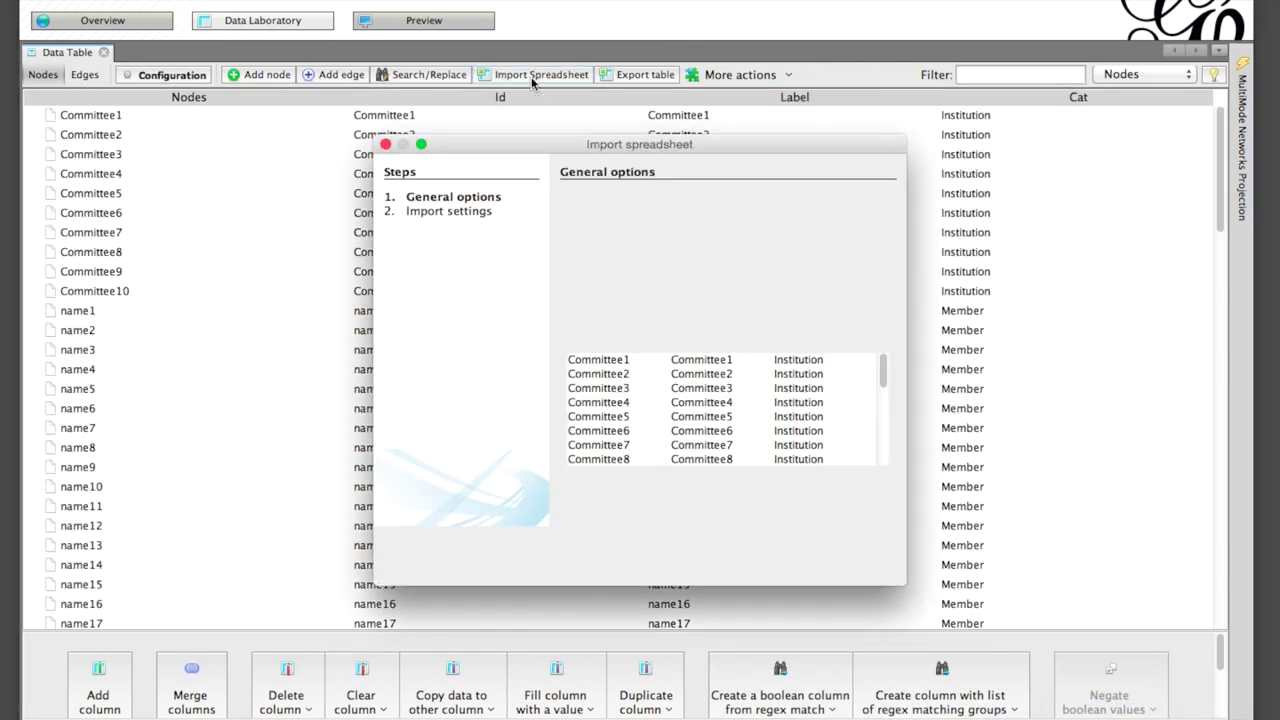
left_click(869, 236)
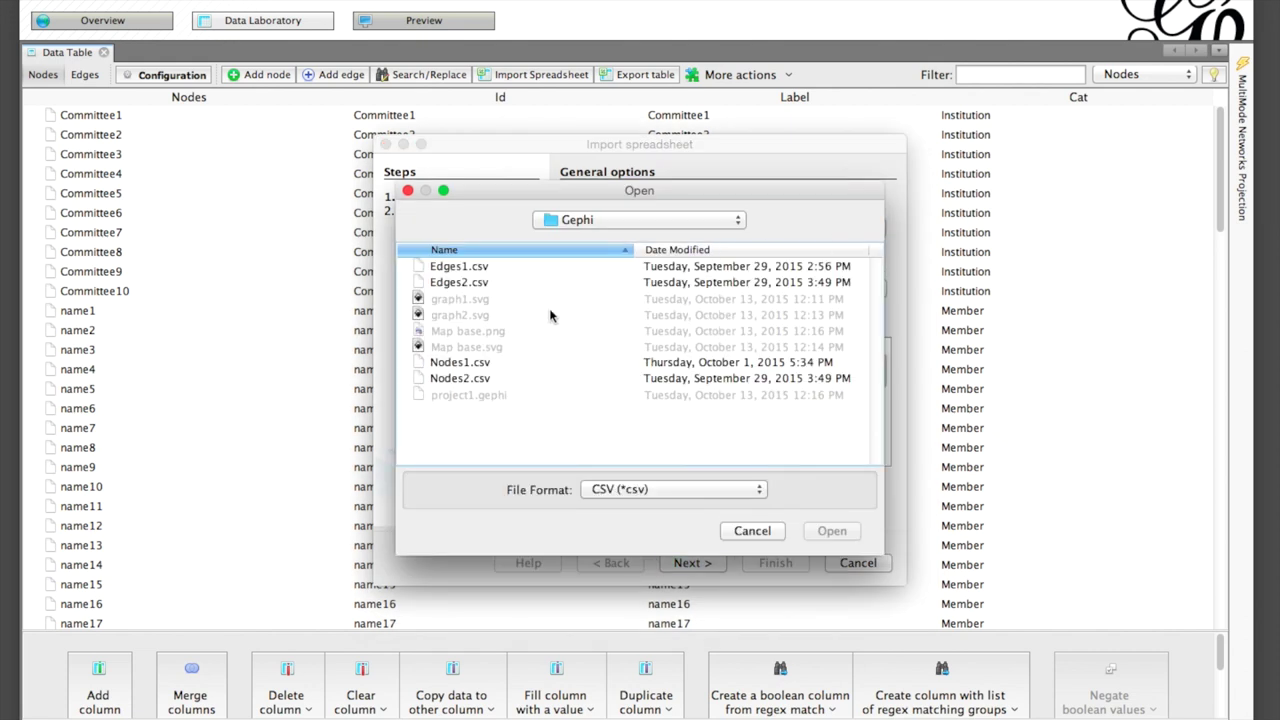
left_click(530, 284)
left_click(833, 531)
Import Edges2.csv as a semicolon-separated edges table with Source, Target and Type columns, without creating missing nodes, and display the edges.
left_click(687, 287)
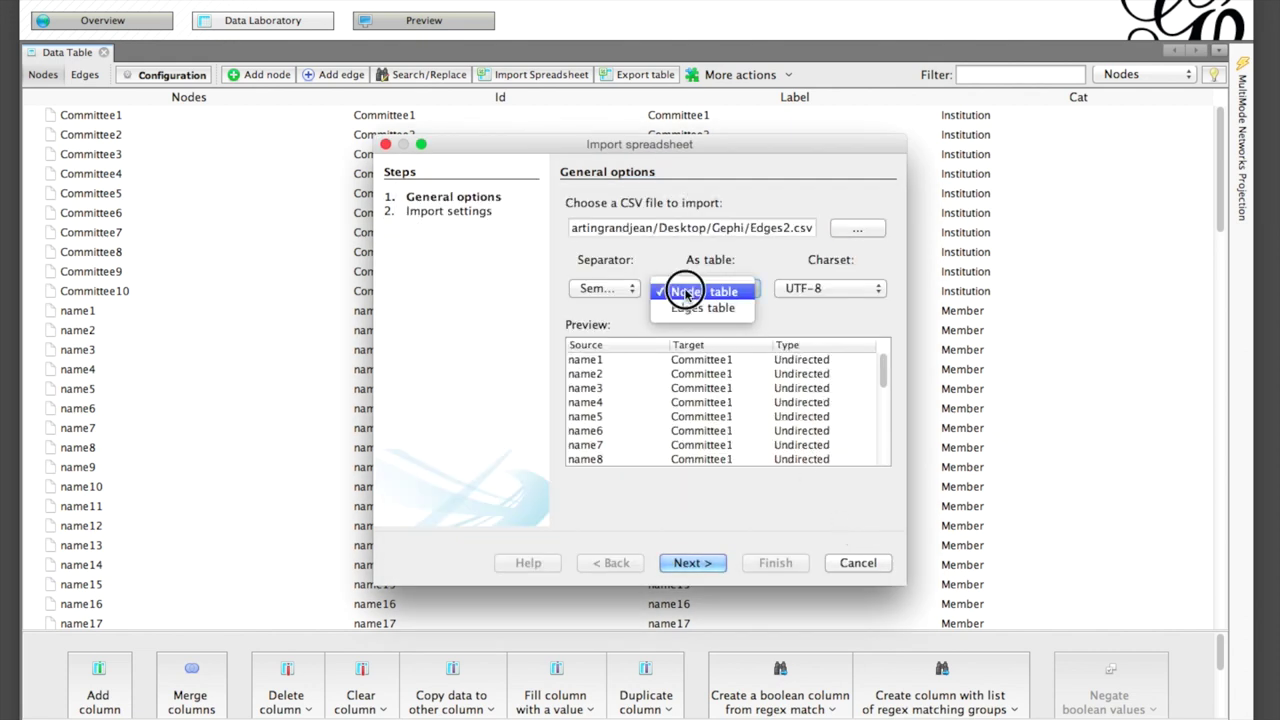
left_click(700, 306)
left_click(615, 290)
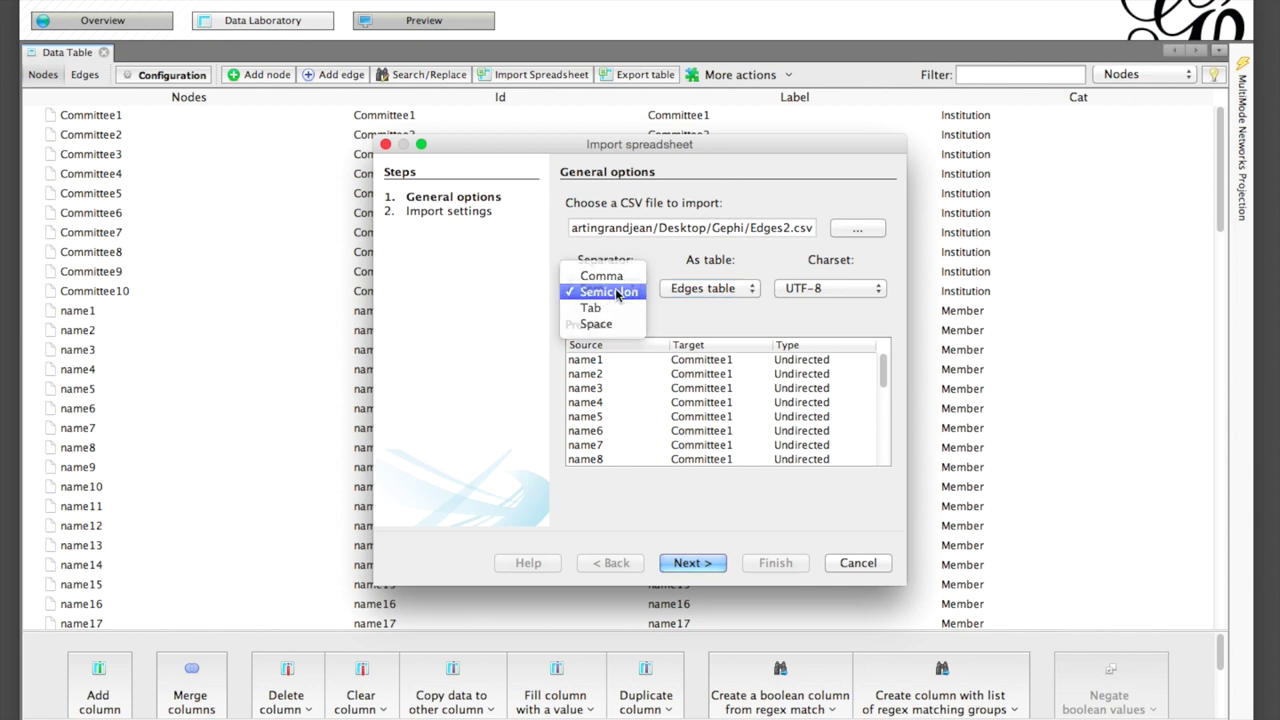
left_click(617, 292)
left_click(688, 565)
scroll(664, 394, "down", 3)
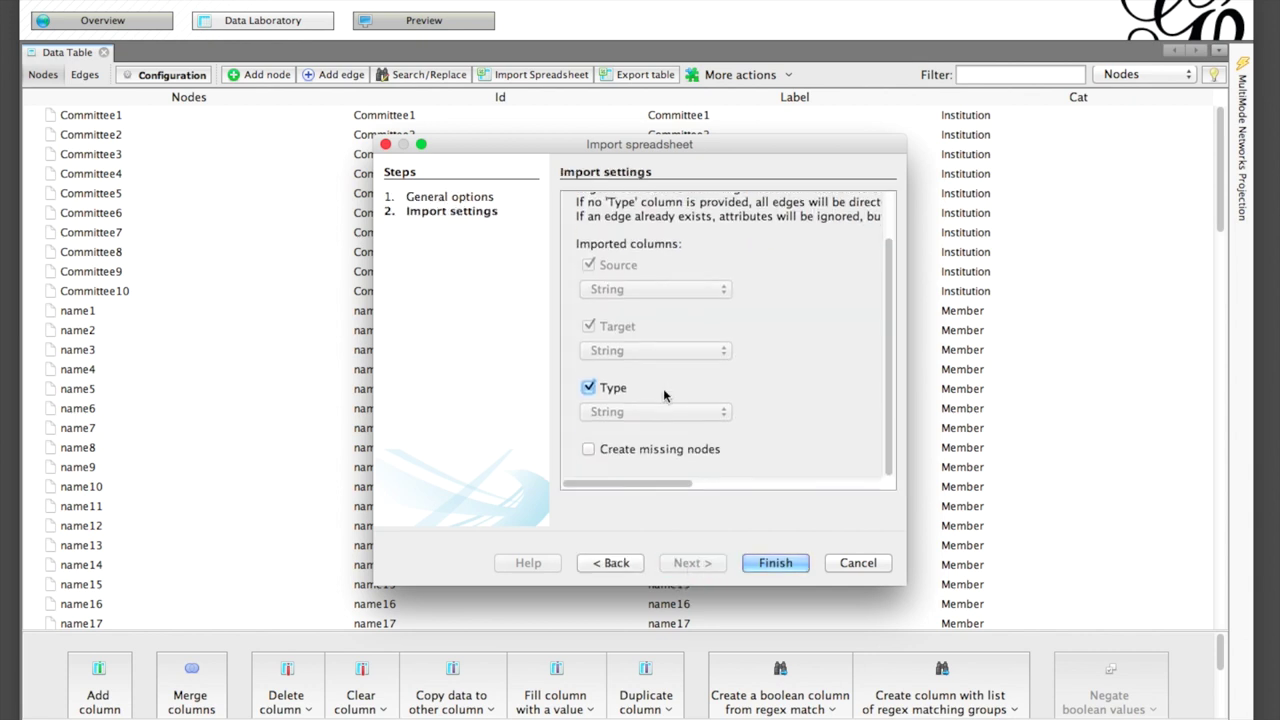
left_click(776, 564)
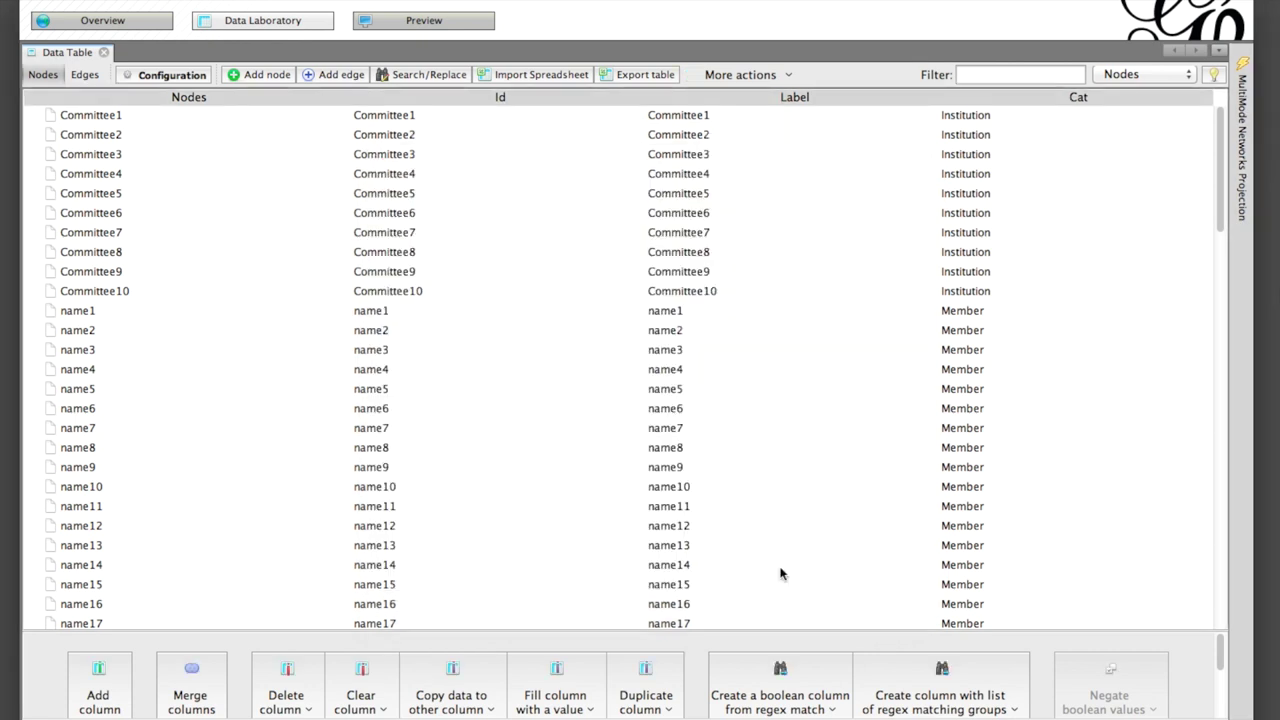
left_click(86, 76)
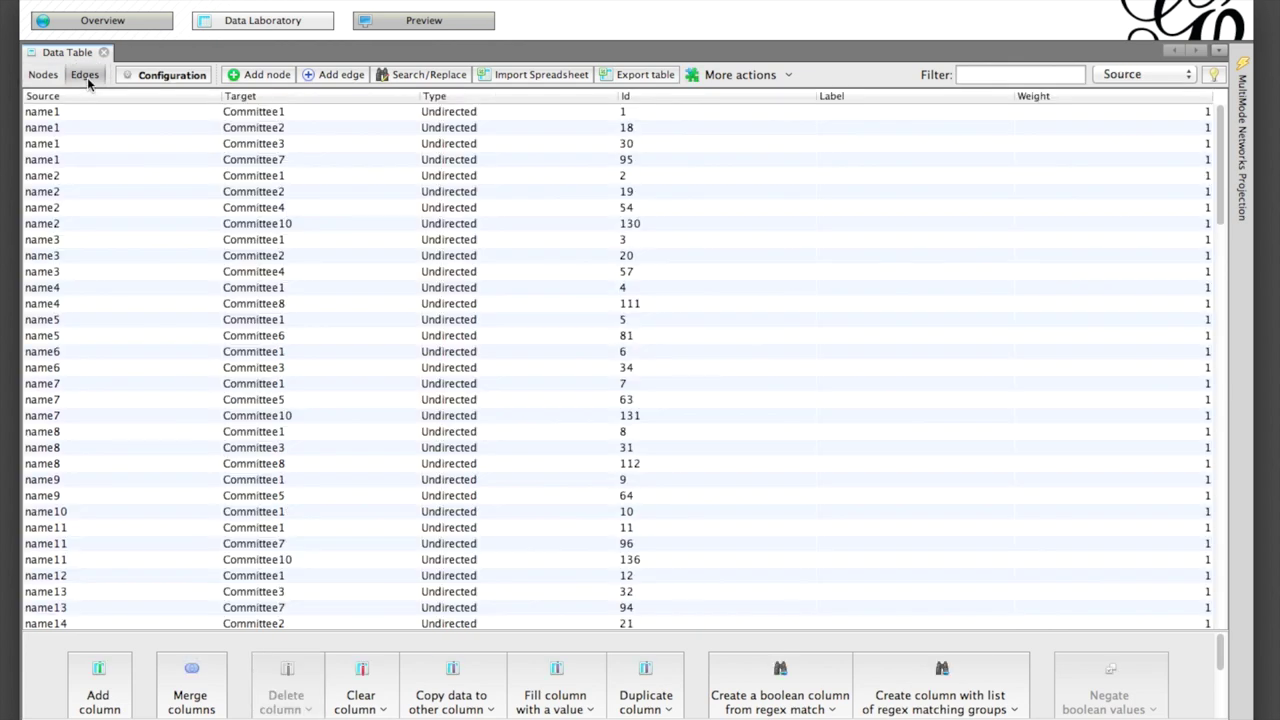
Size the graph's nodes by Degree in the overview, with a minimum size of 10 and a maximum size of 50.
left_click(95, 23)
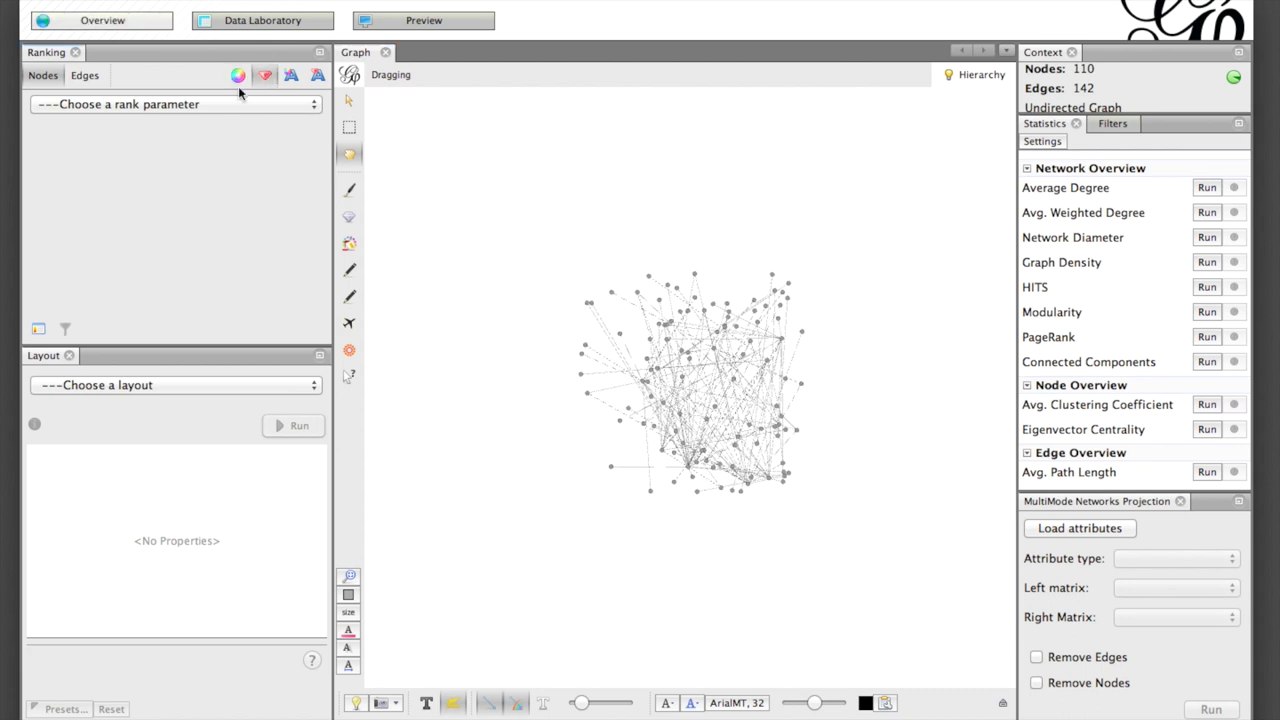
left_click(209, 108)
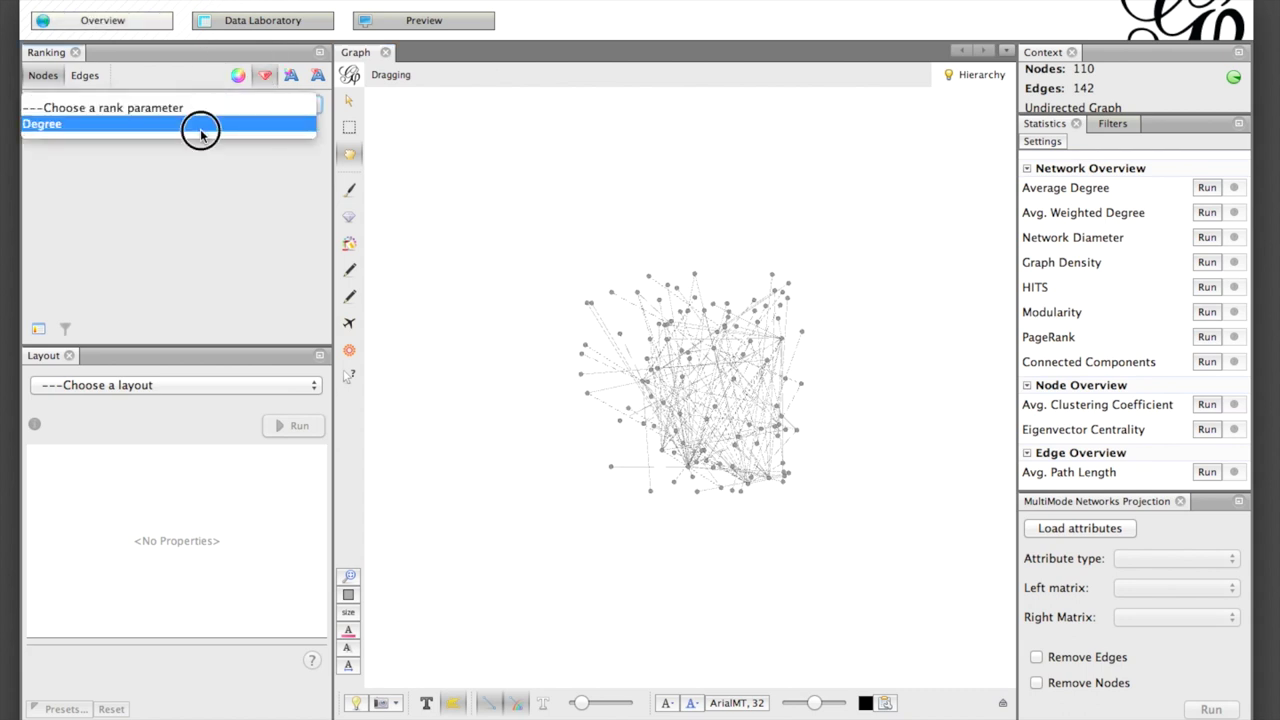
left_click(200, 124)
double_click(230, 144)
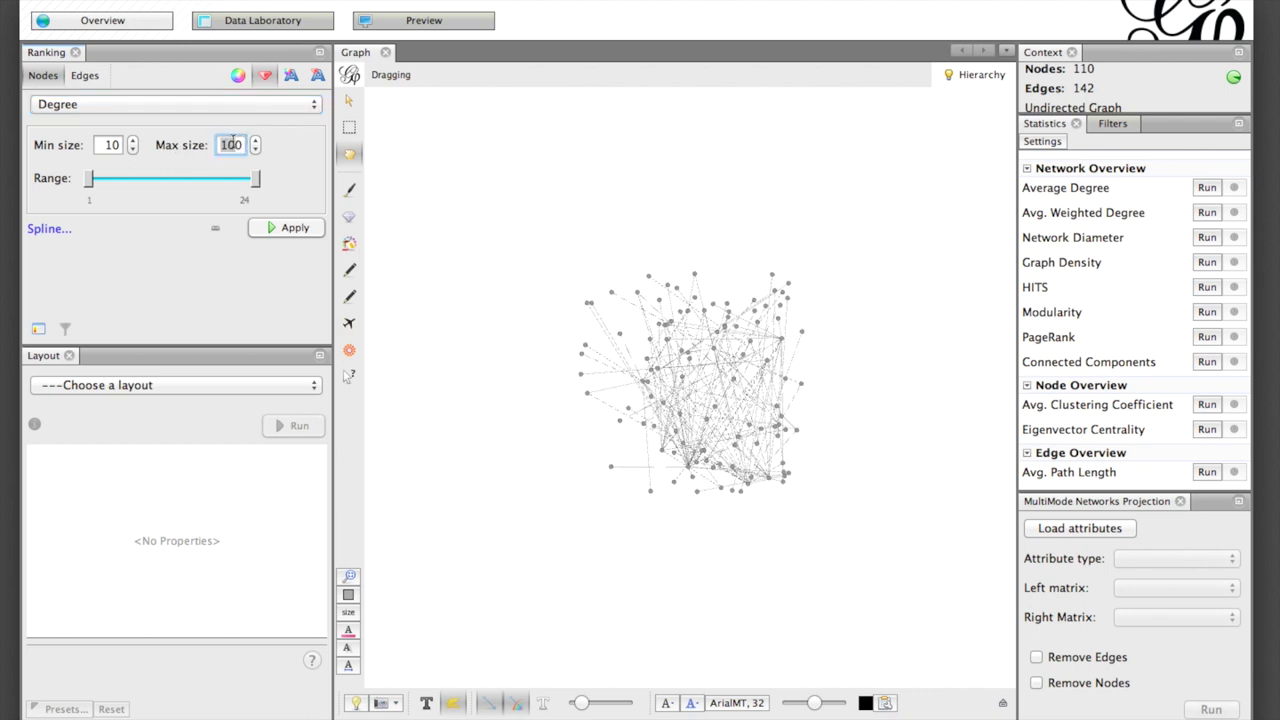
left_click(287, 225)
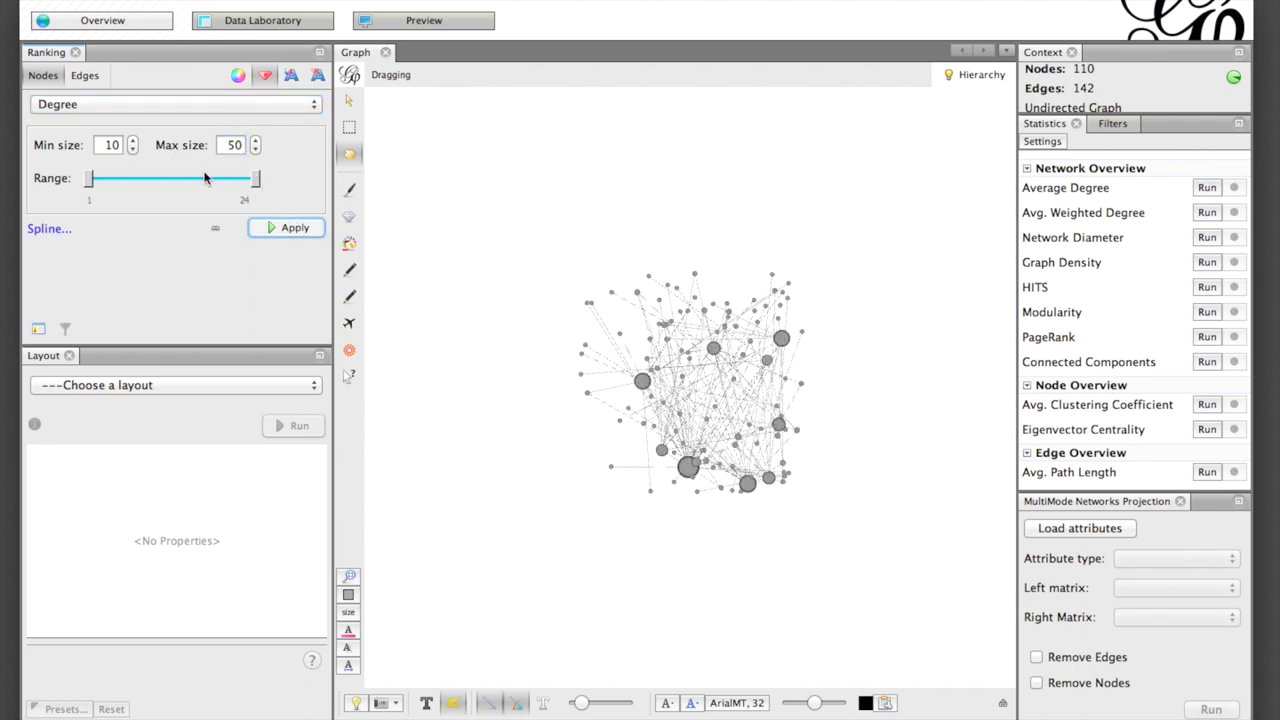
Partition the nodes by Cat, coloring institutions black and members white, and put the partition settings away.
left_click(320, 0)
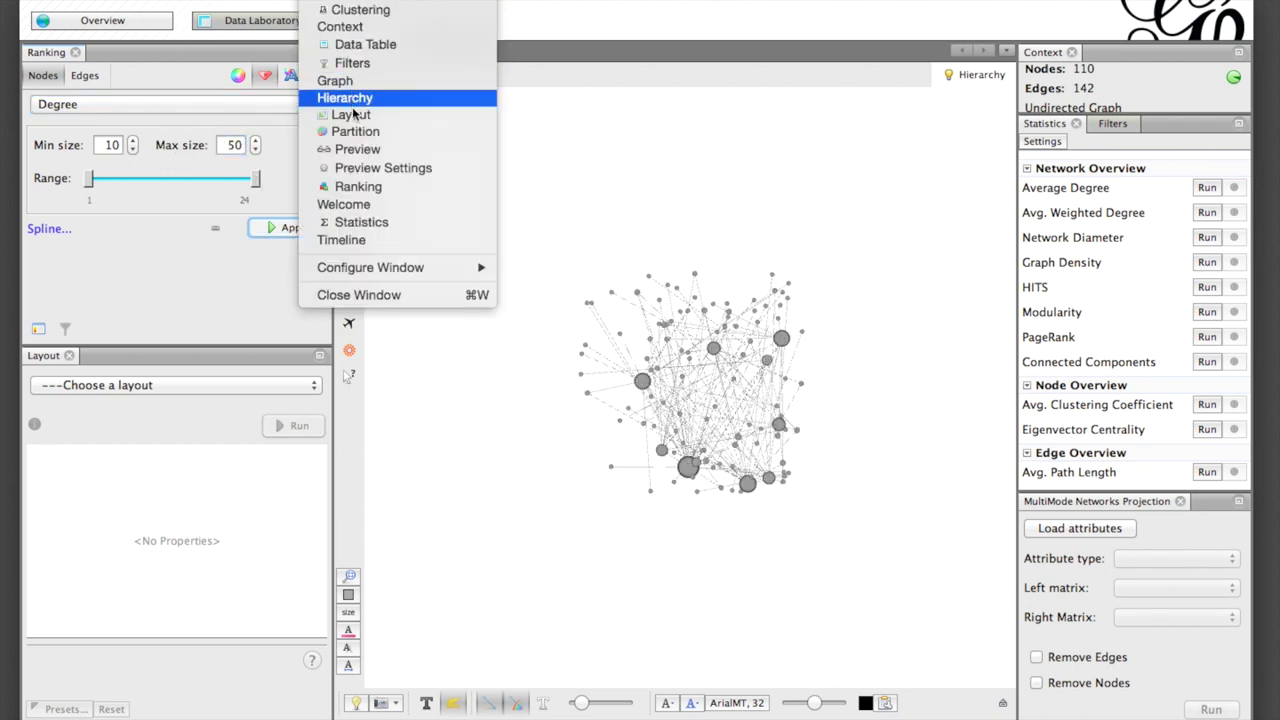
left_click(362, 131)
left_click(60, 105)
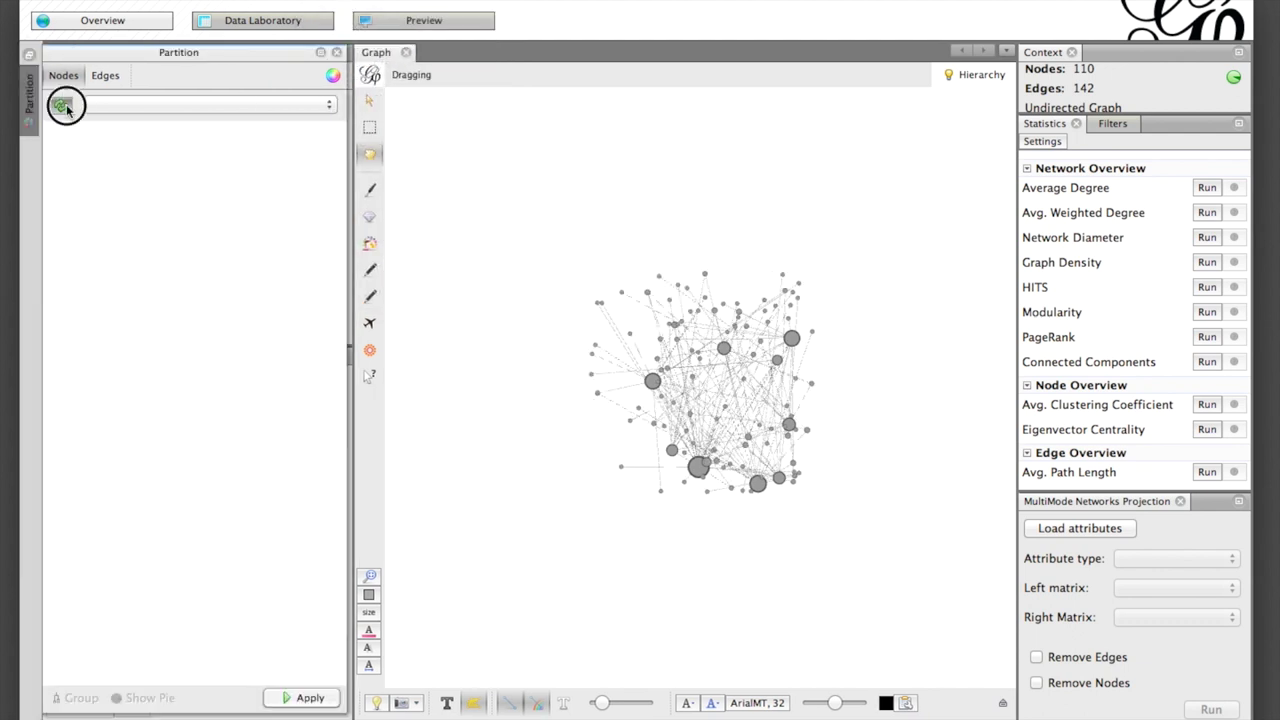
left_click(100, 107)
left_click(110, 124)
left_click_drag(58, 133, 237, 234)
left_click_drag(58, 148, 61, 250)
left_click(300, 698)
left_click(336, 55)
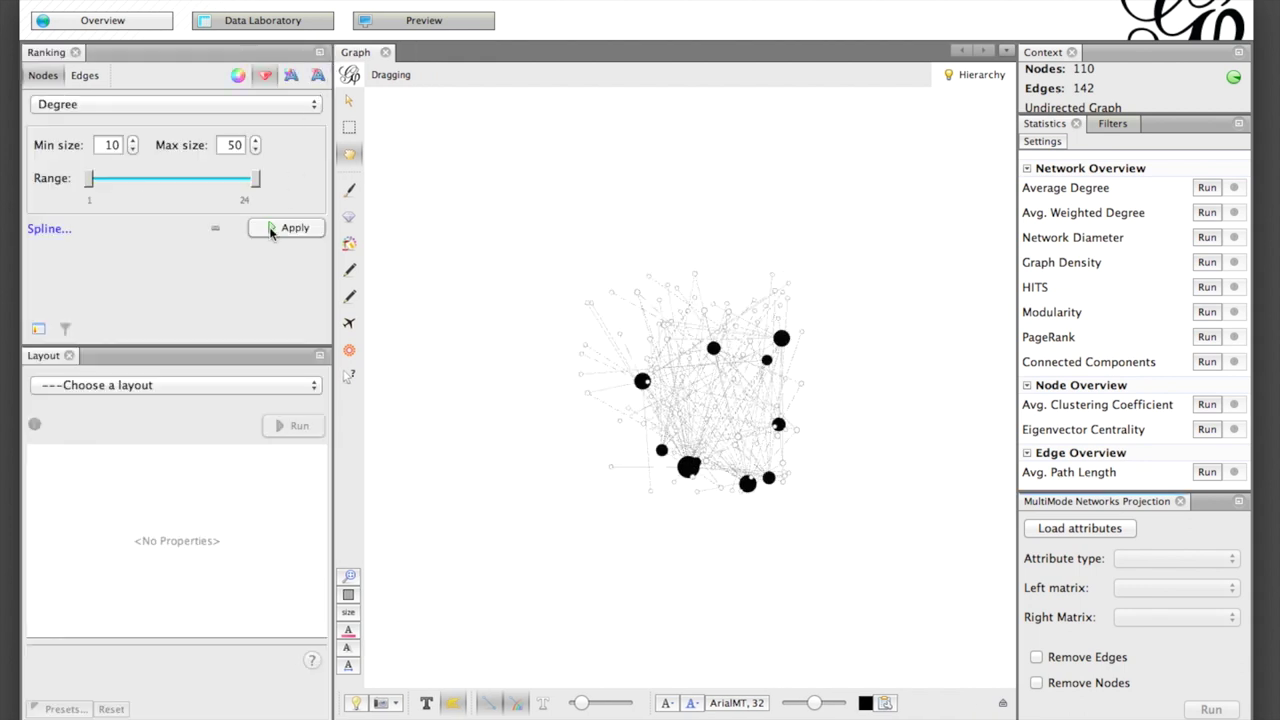
Lay out the graph with ForceAtlas 2, using Prevent Overlap and a Scaling of 50, and stop it once the nodes have spread out.
left_click(227, 385)
scroll(215, 465, "down", 5)
left_click(198, 482)
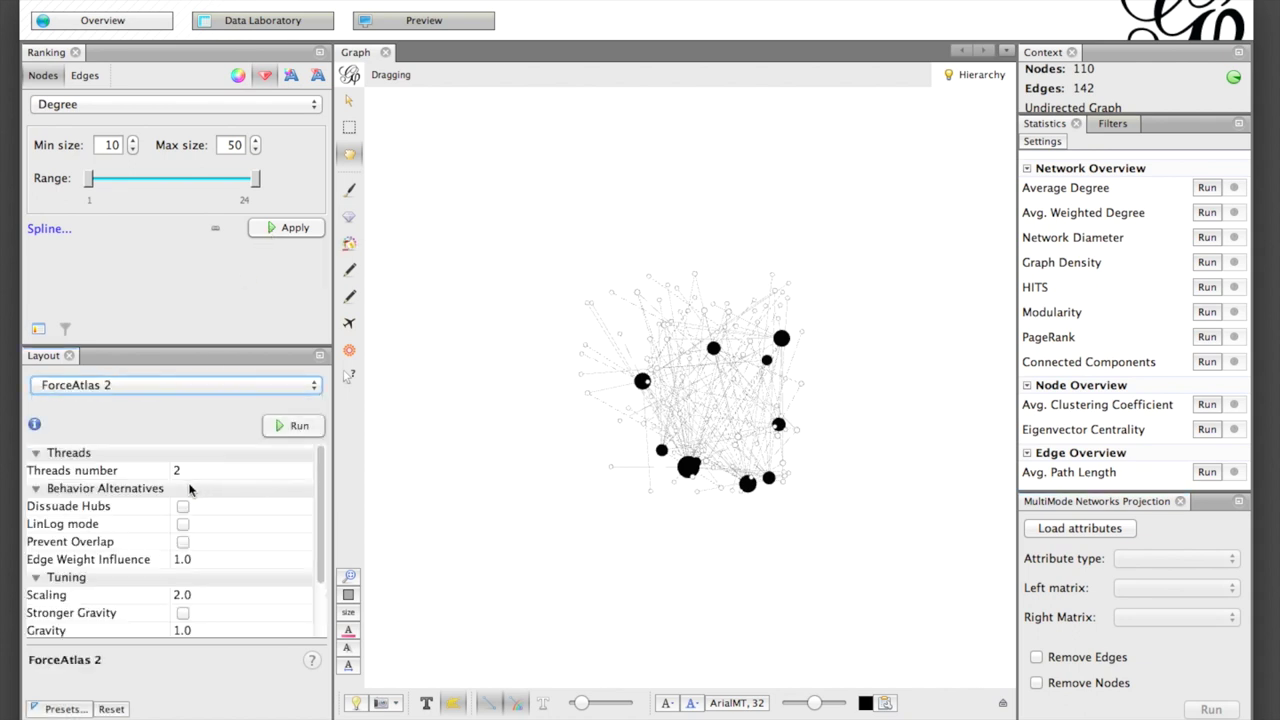
left_click(183, 540)
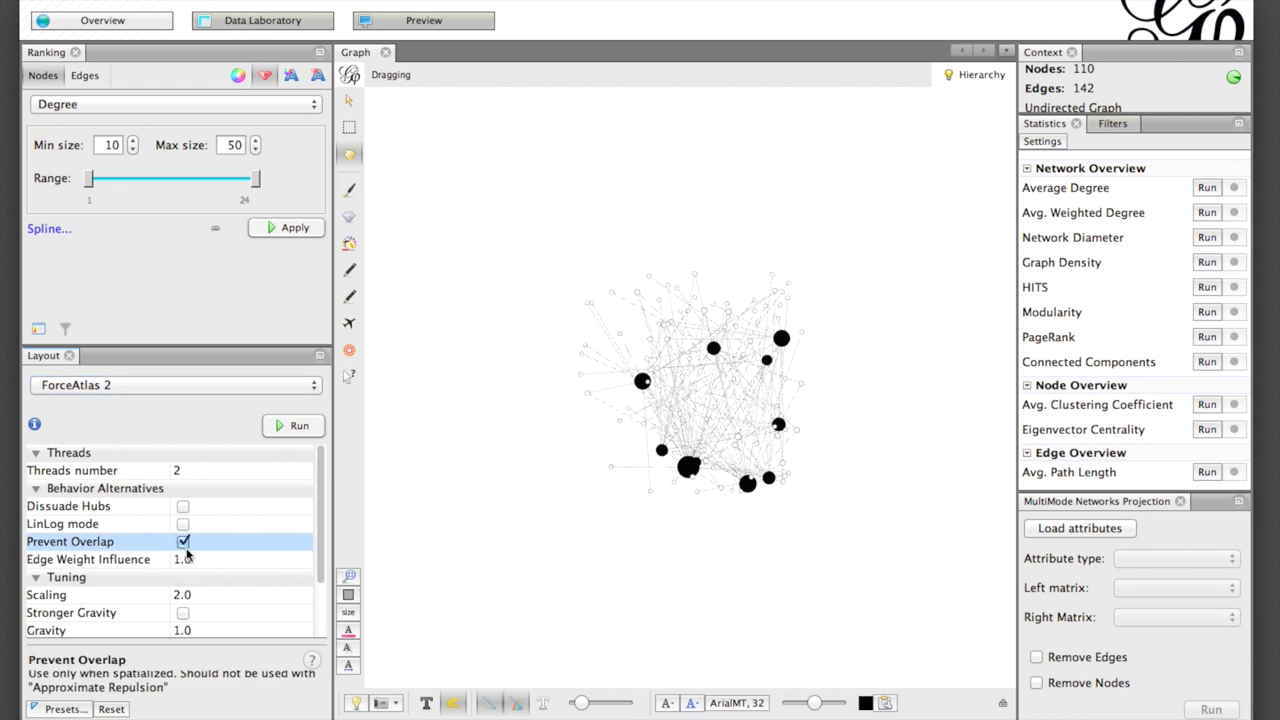
left_click(182, 598)
left_click(173, 595)
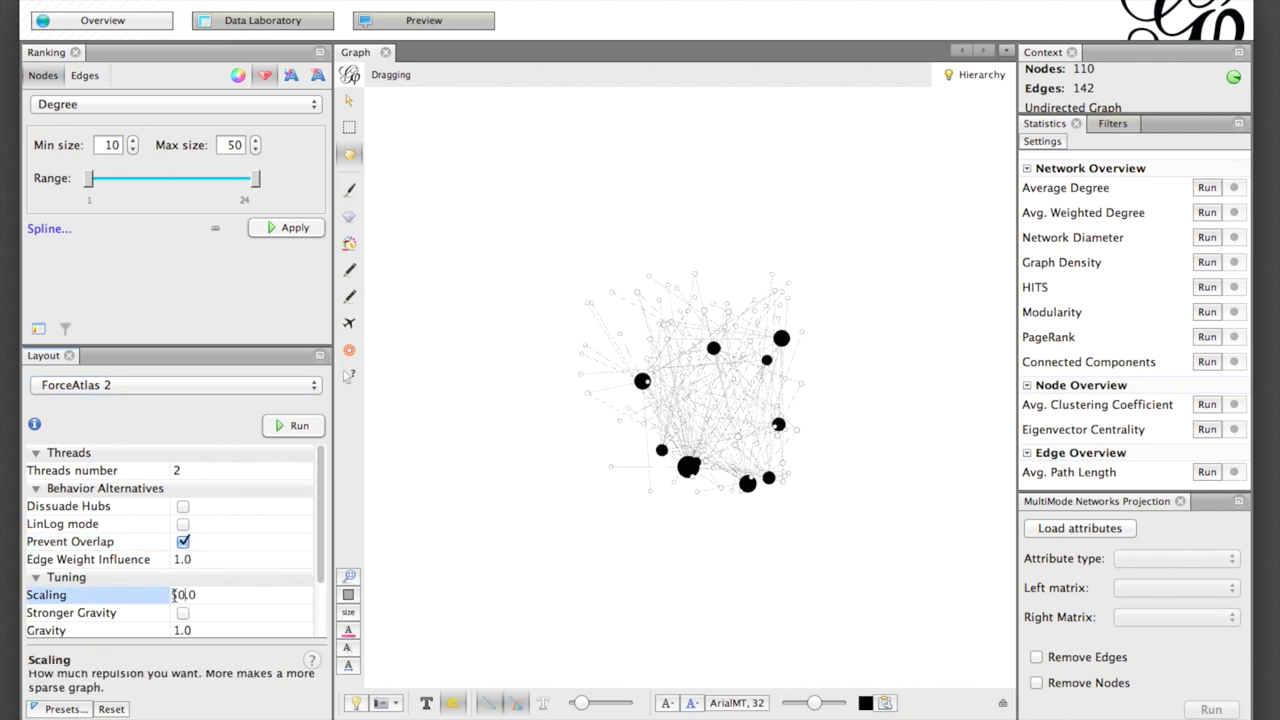
left_click(297, 427)
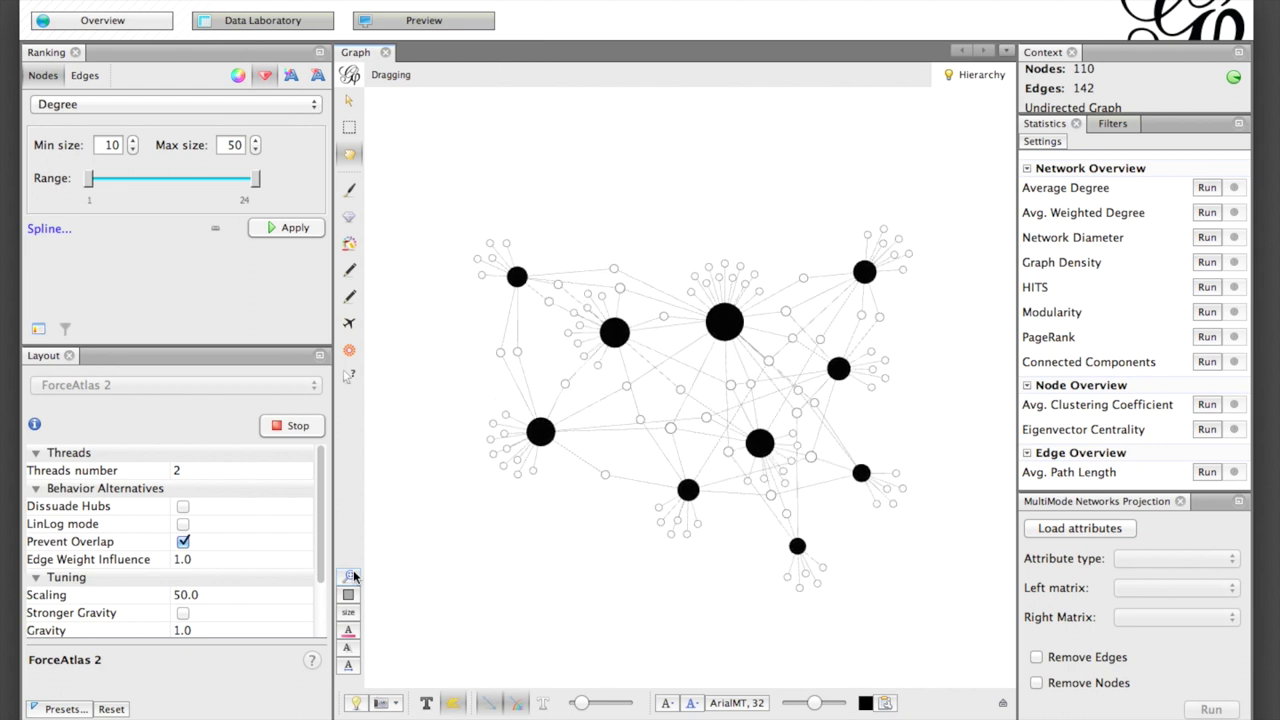
left_click(294, 427)
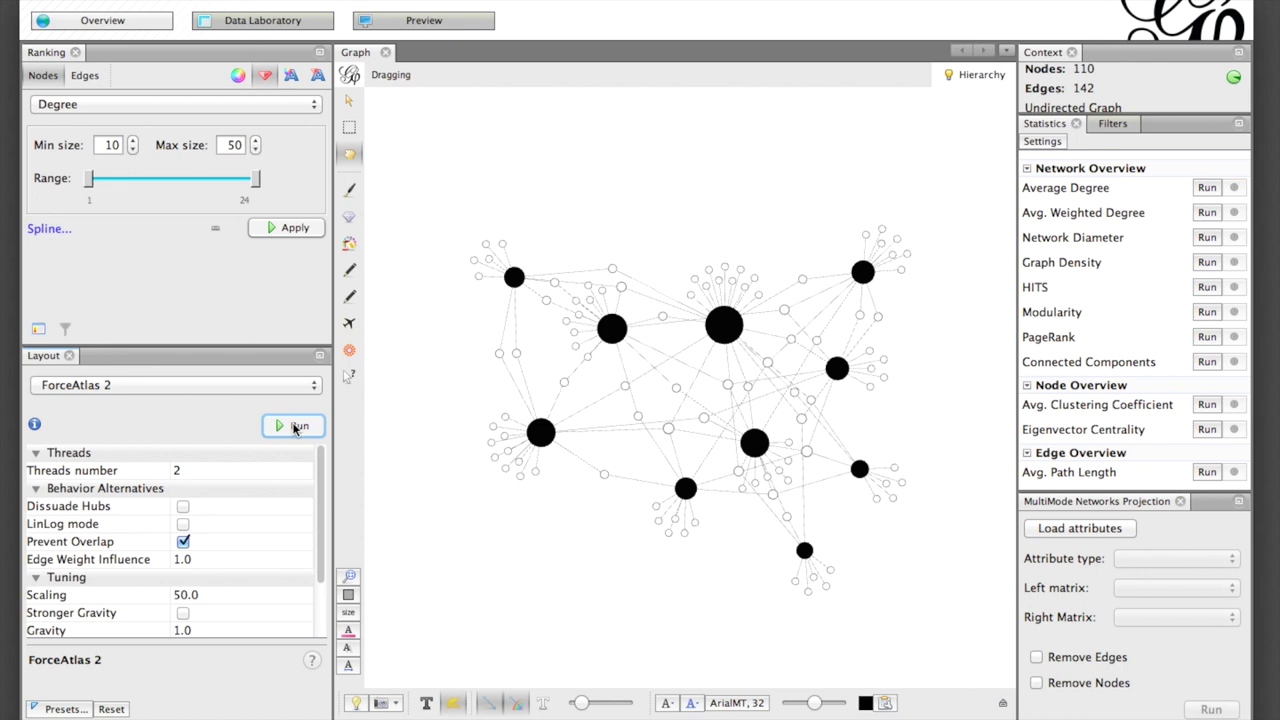
Preview the network with node labels shown, proportional label size off and straight edges, and inspect the rendering up close.
left_click(423, 24)
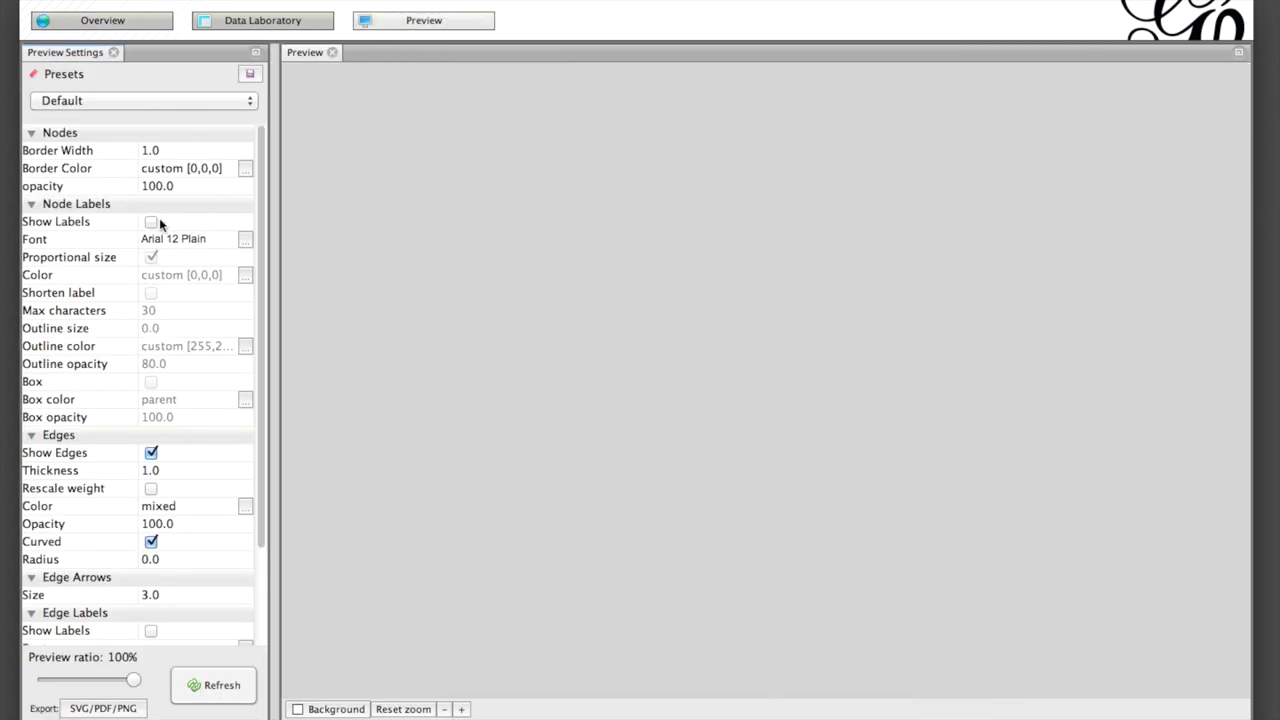
left_click(151, 222)
left_click(151, 257)
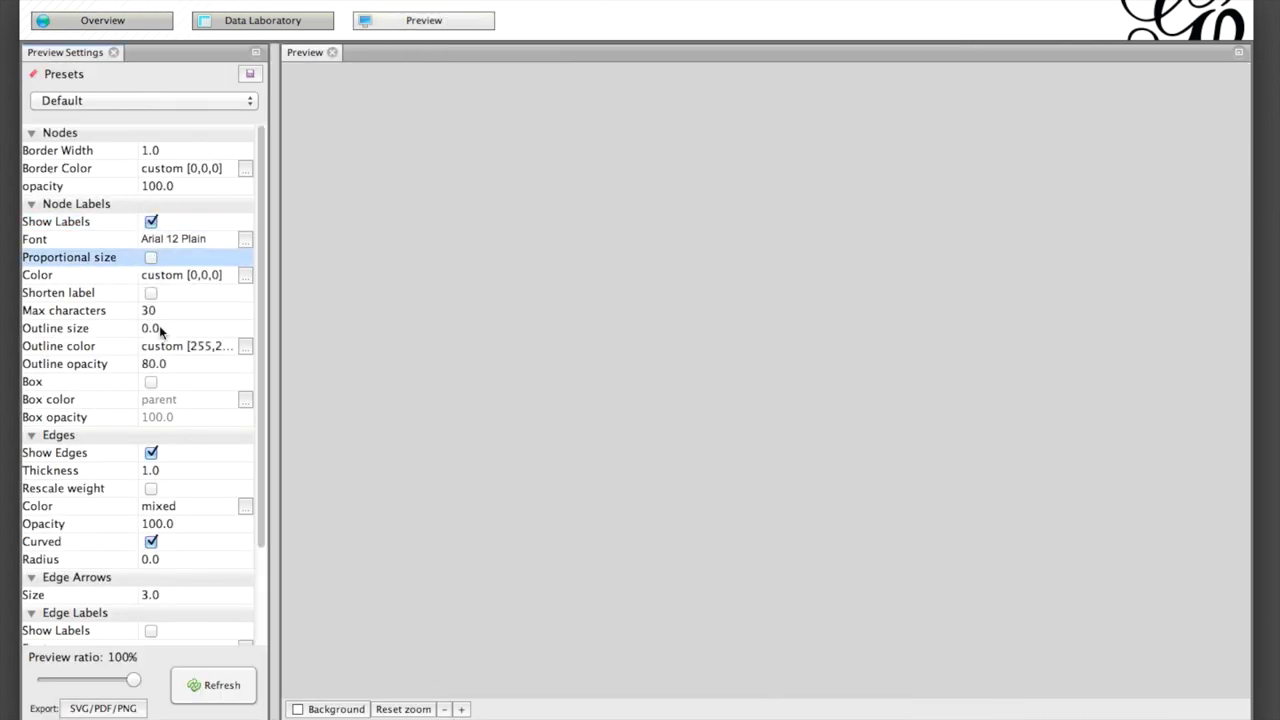
left_click(151, 541)
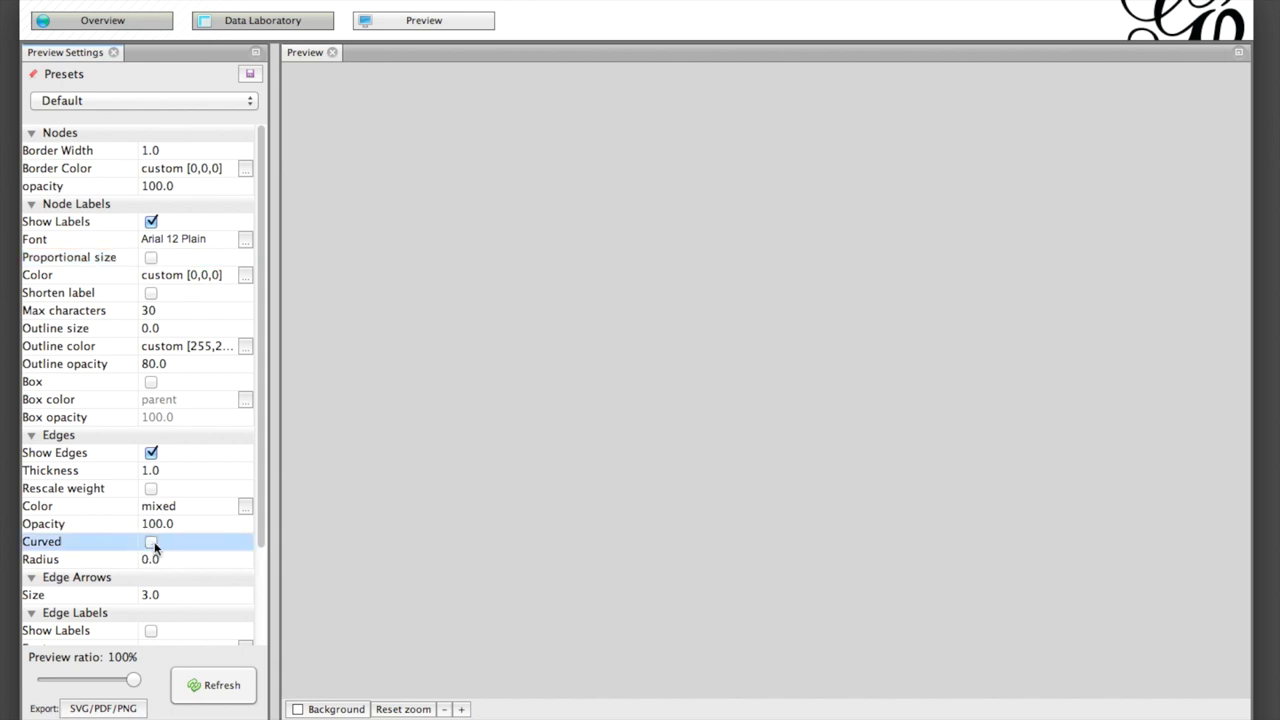
left_click(205, 688)
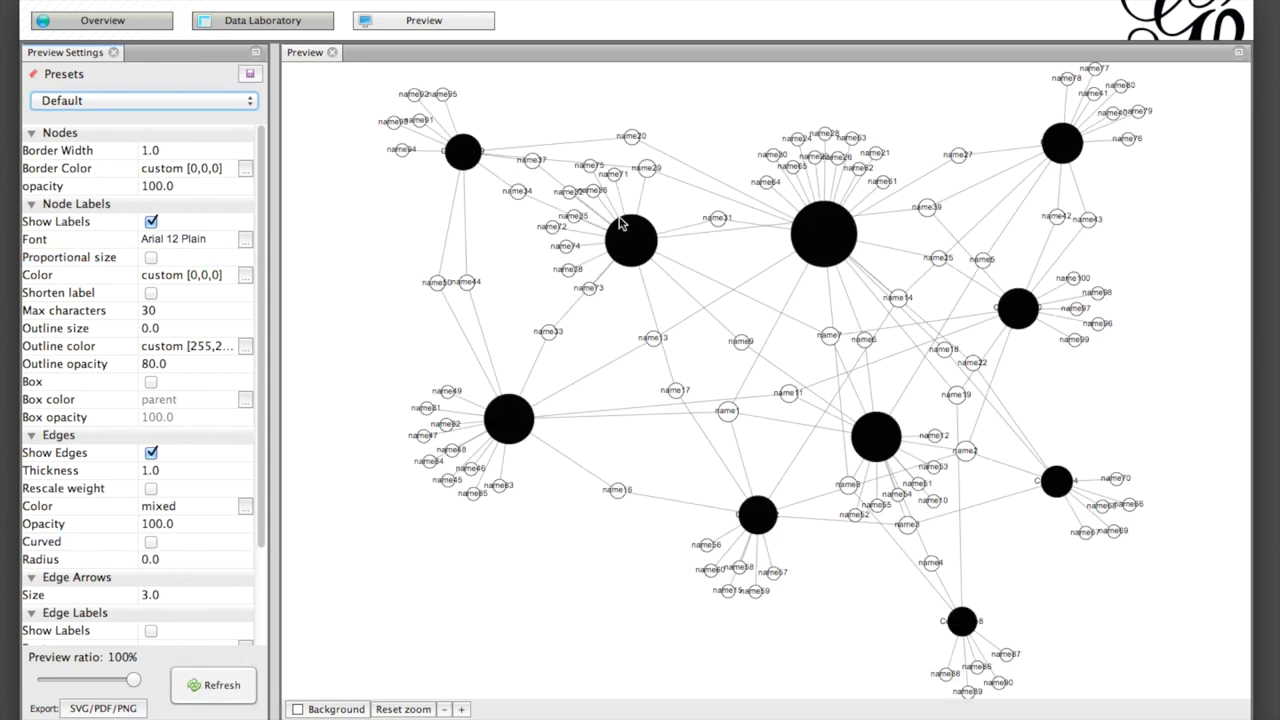
scroll(619, 224, "up", 8)
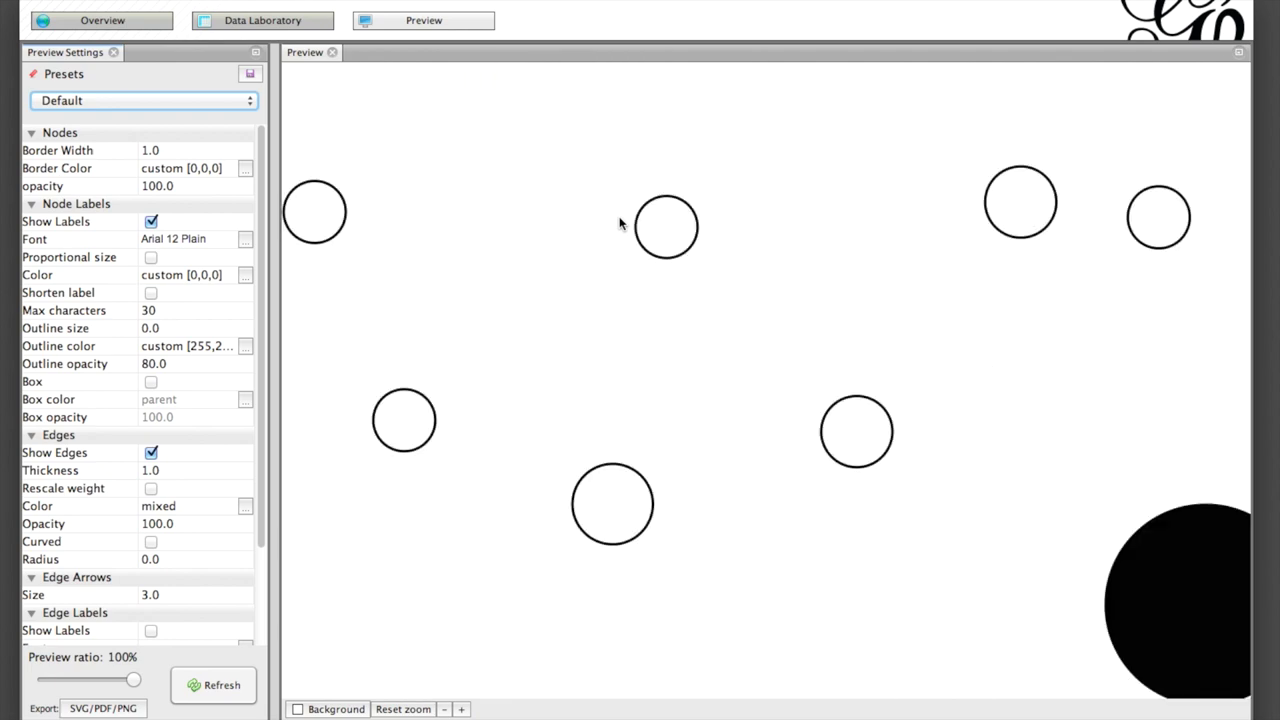
Back in the overview, load the multimode projection attributes and choose Cat, with Member – Institution as left matrix and Institution – Member as right matrix.
left_click(113, 22)
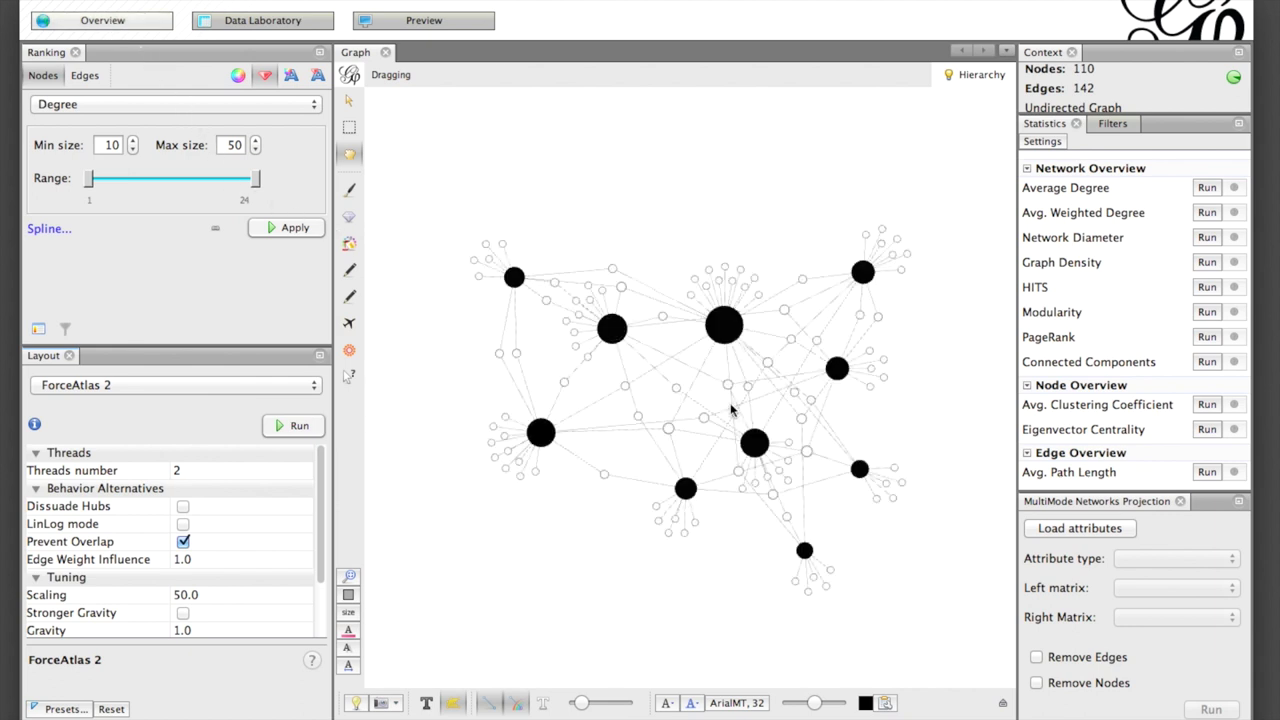
left_click(1048, 531)
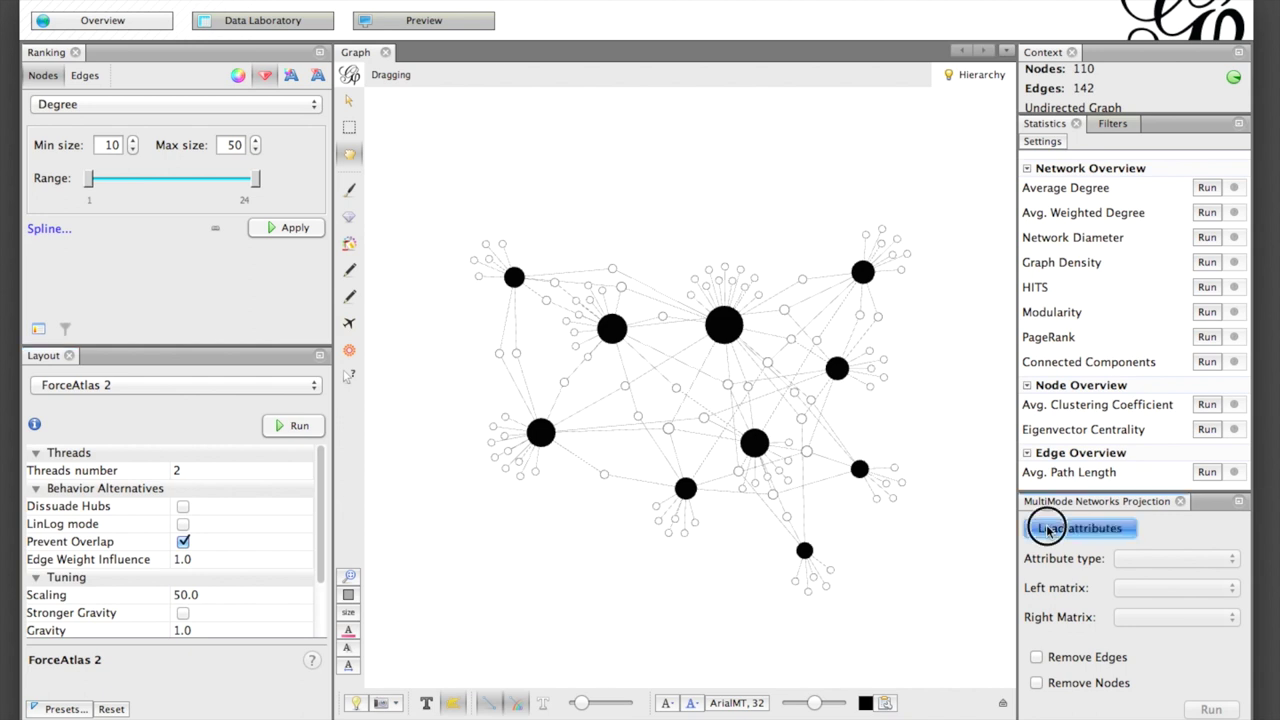
left_click(1120, 559)
left_click(1137, 581)
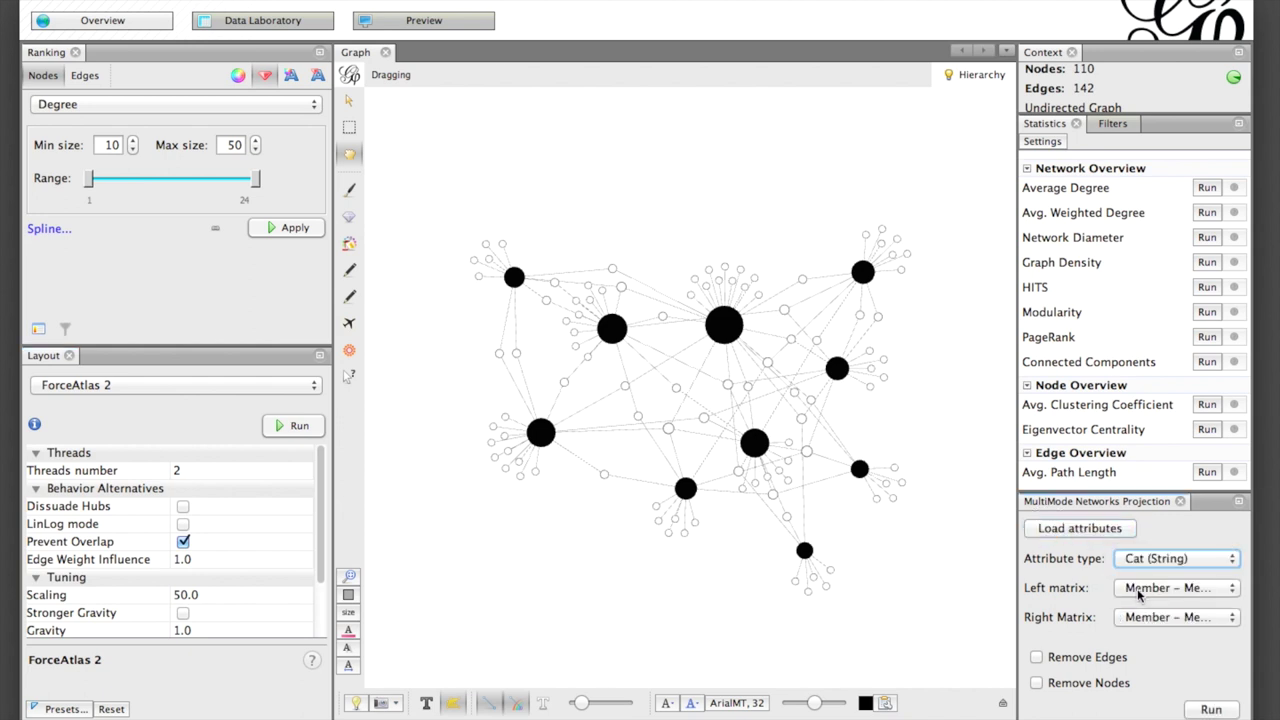
left_click(1137, 588)
left_click(1143, 606)
left_click(1143, 619)
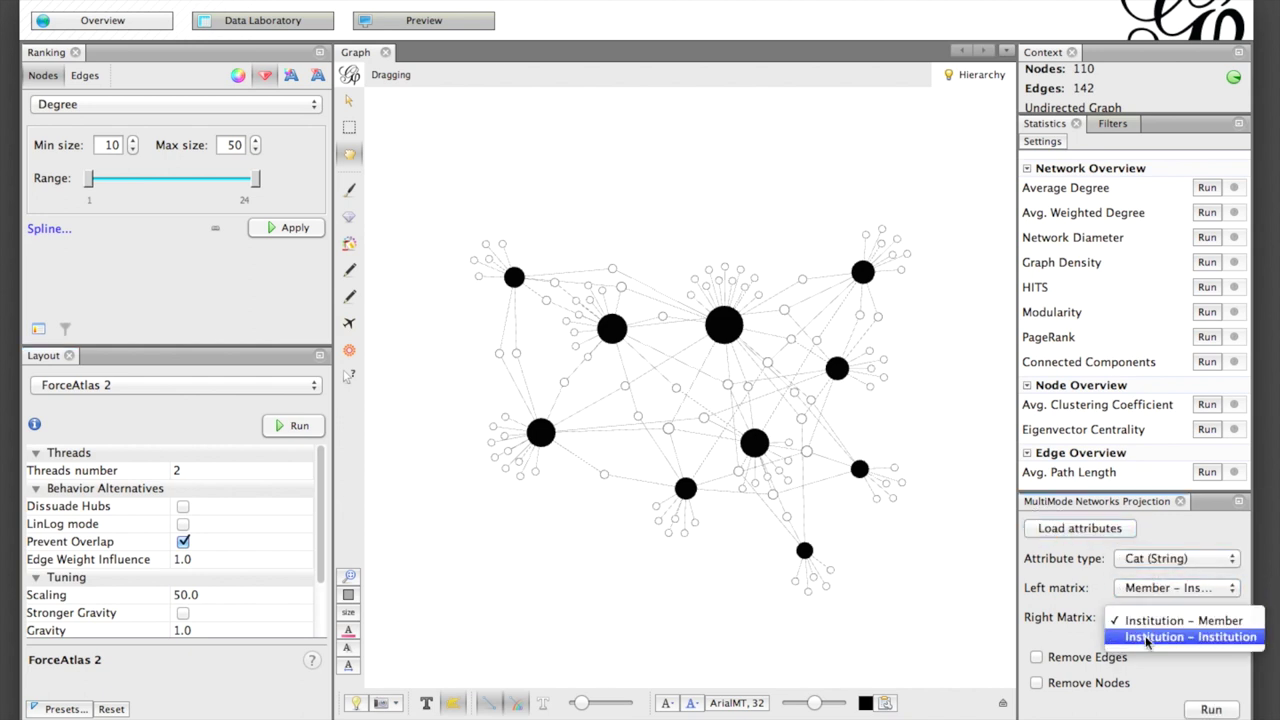
left_click(1155, 619)
Run the multimode projection with Remove Edges and Remove Nodes enabled.
left_click(1078, 659)
left_click(1080, 684)
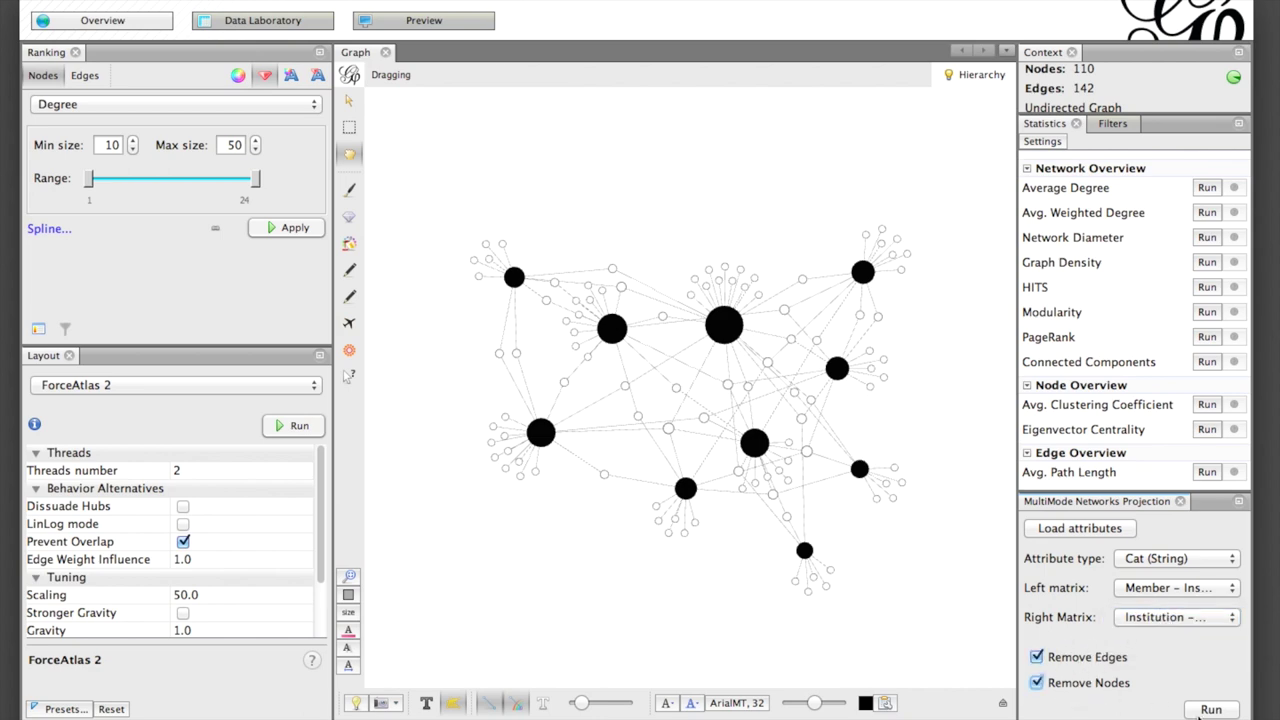
left_click(1205, 709)
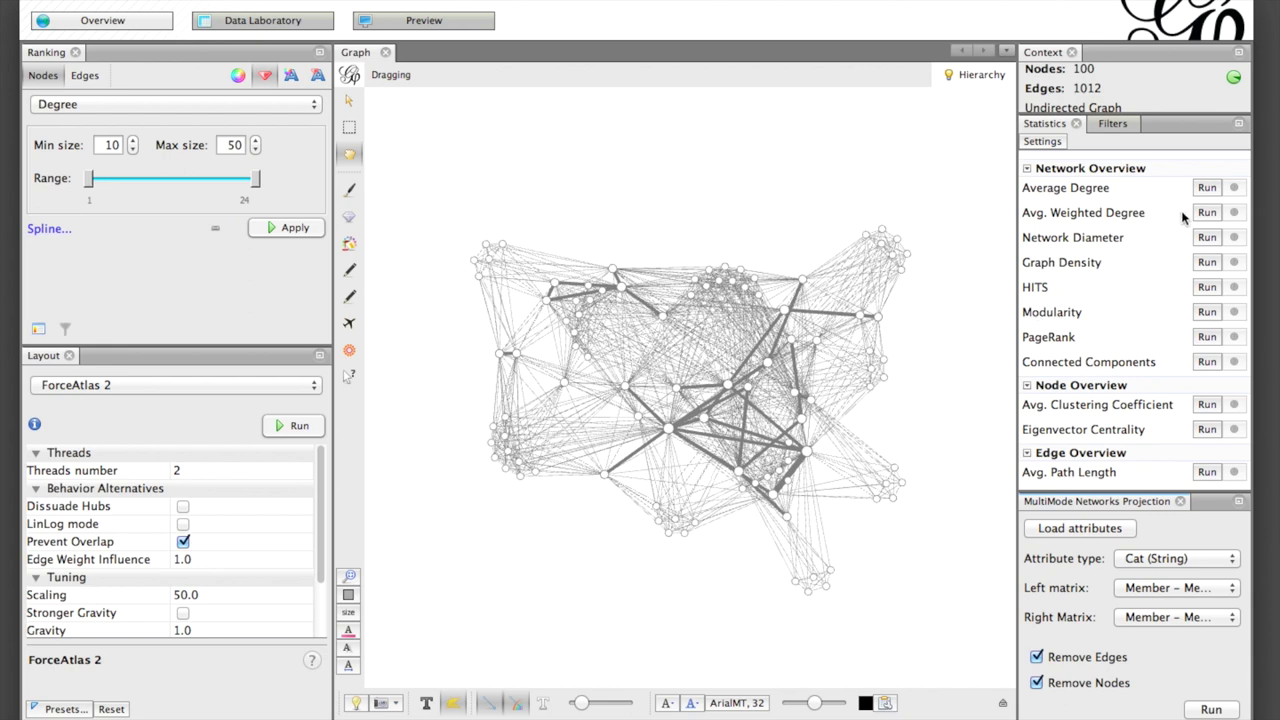
Compute the average weighted degree and size the nodes by Weighted Degree, with a minimum of 10 and a maximum of 30.
left_click(1206, 213)
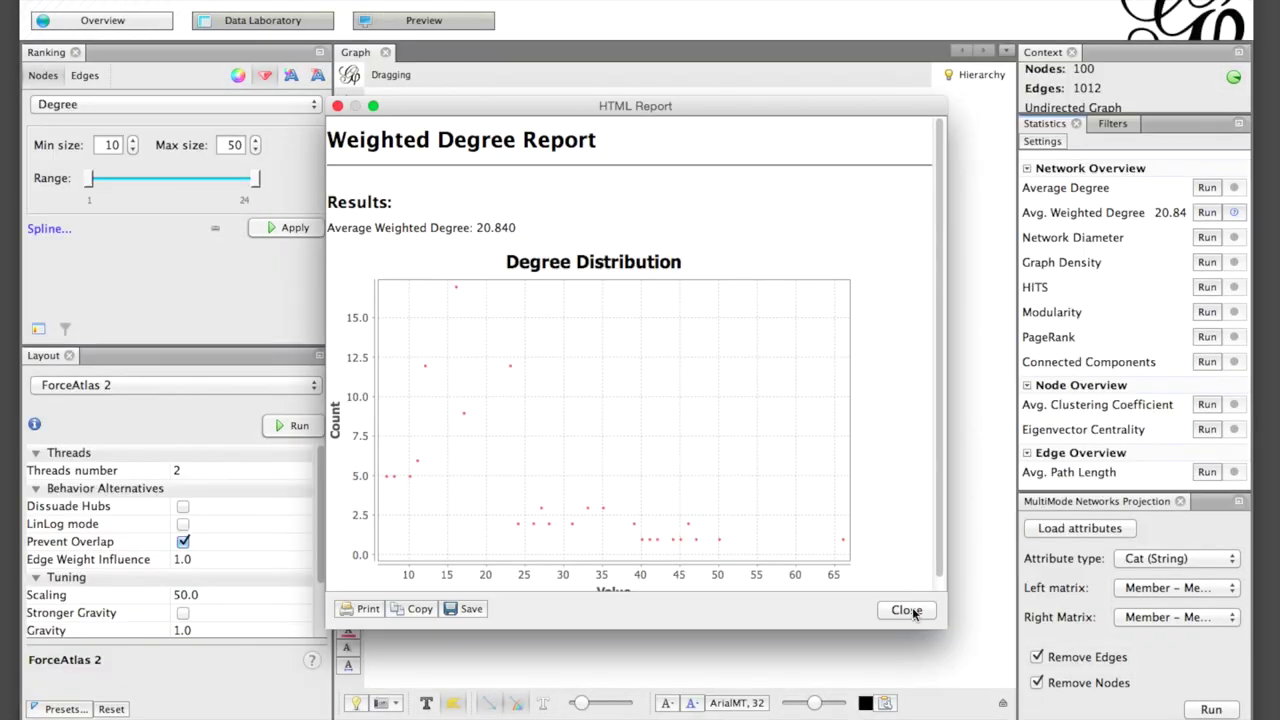
left_click(907, 610)
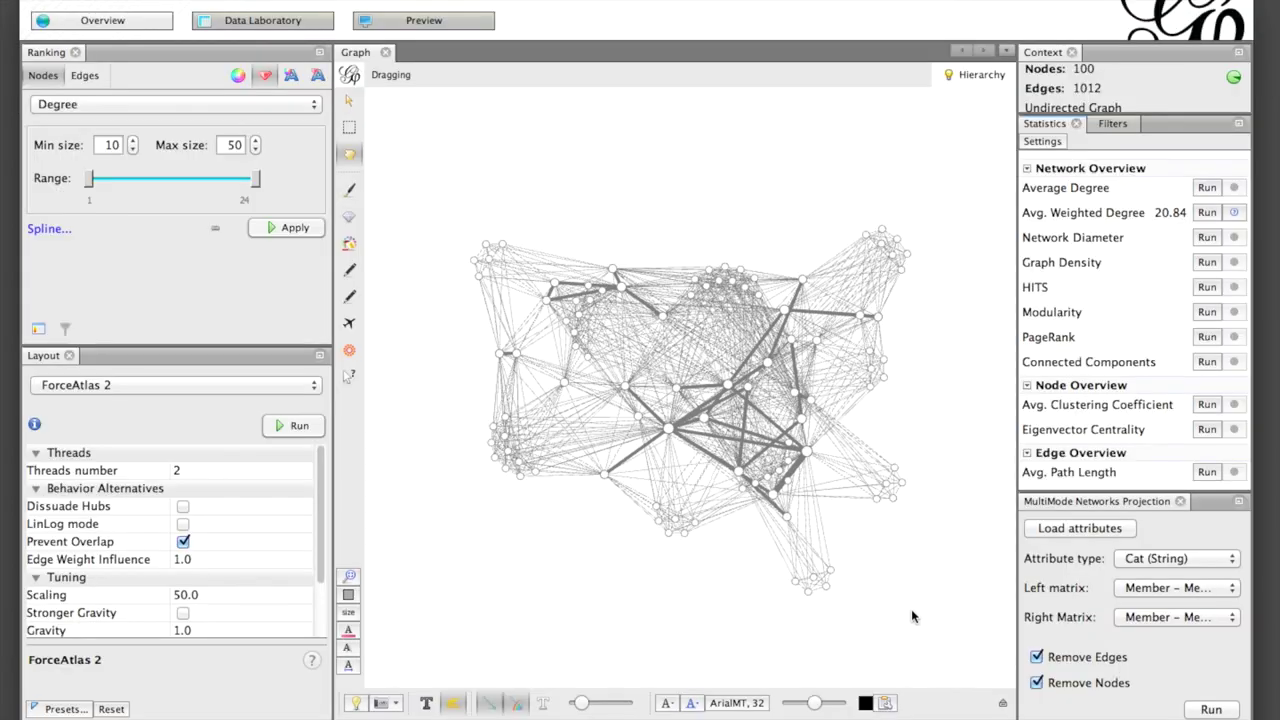
left_click(254, 105)
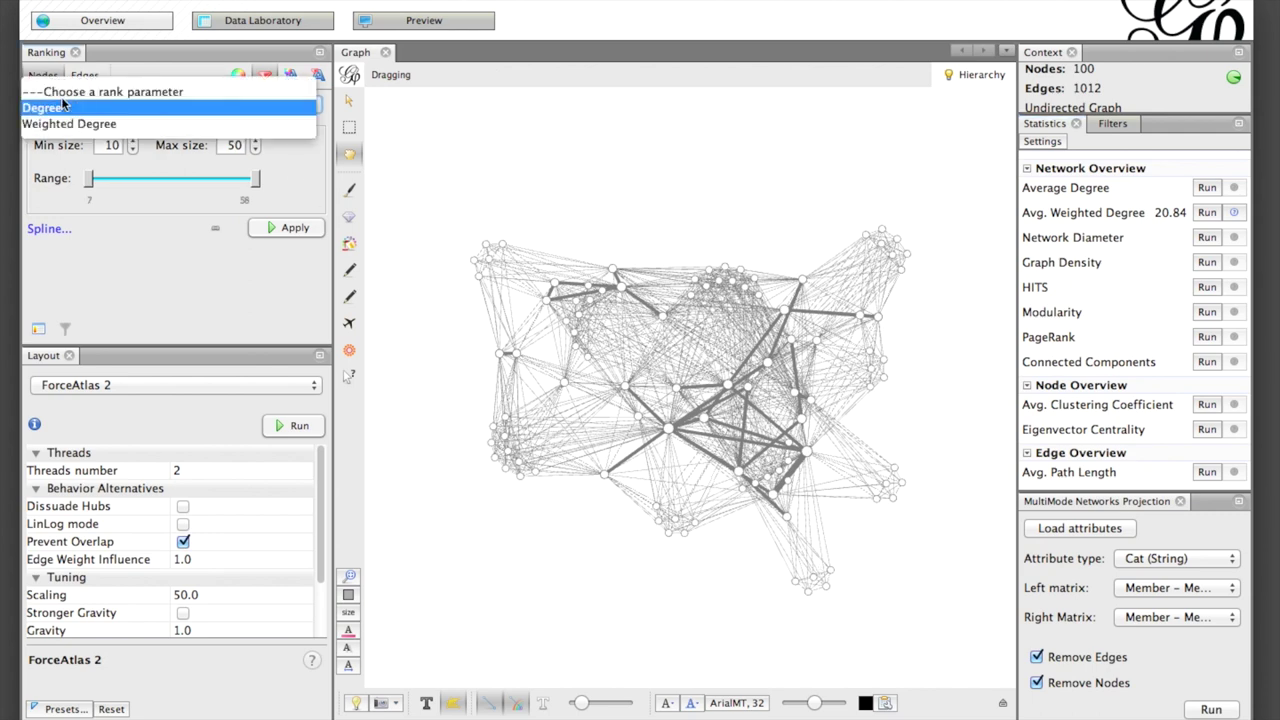
left_click(68, 122)
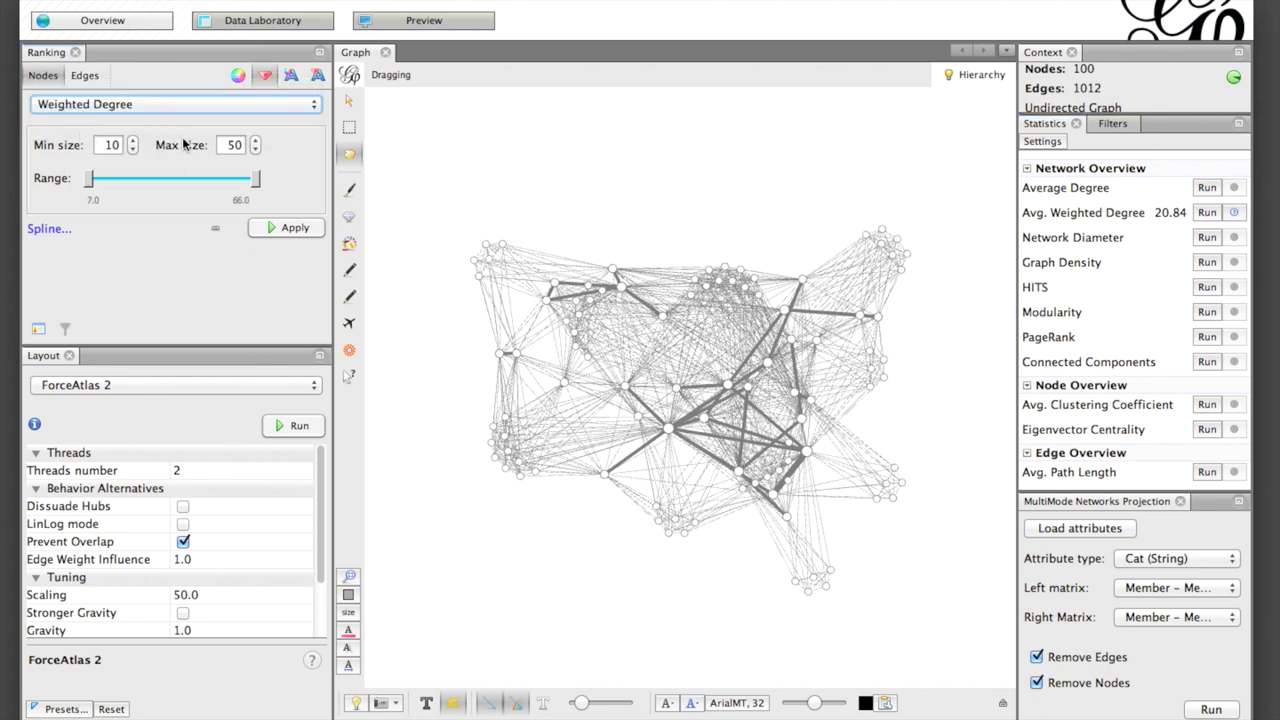
left_click(229, 141)
left_click(286, 229)
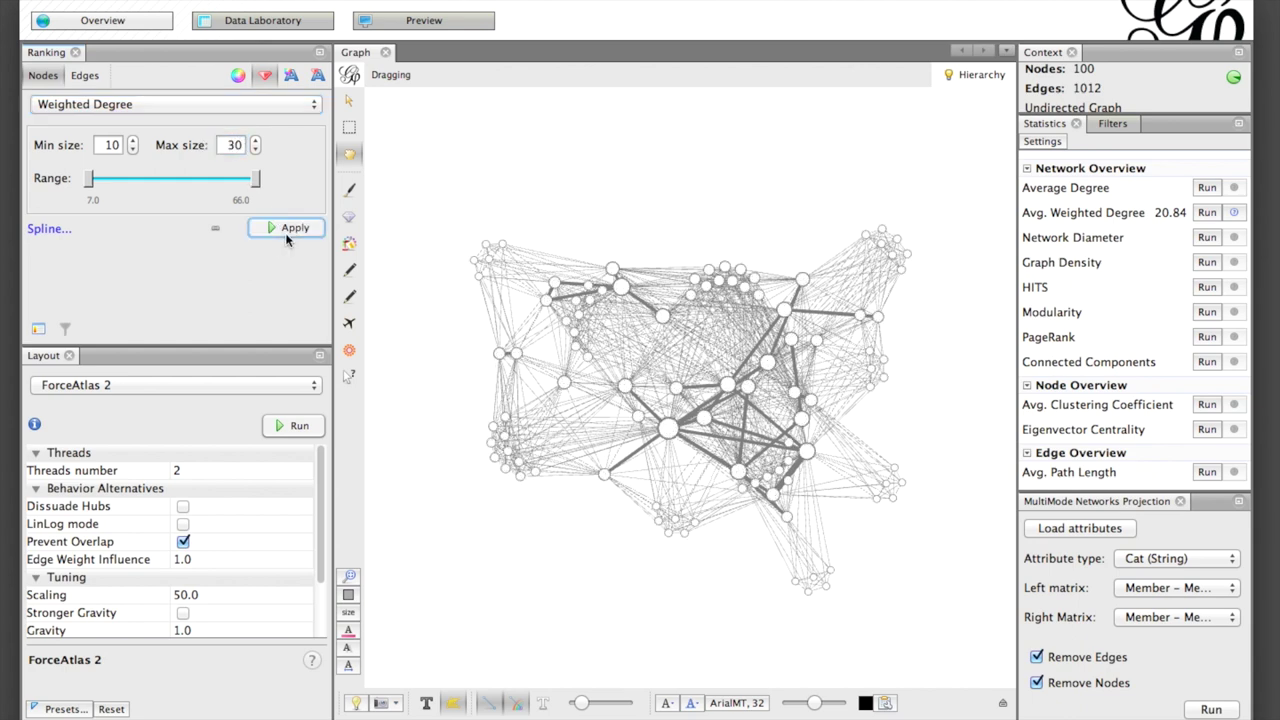
Compute the Network Diameter statistic as undirected, look through its distance report and close it.
left_click(1206, 237)
left_click(939, 480)
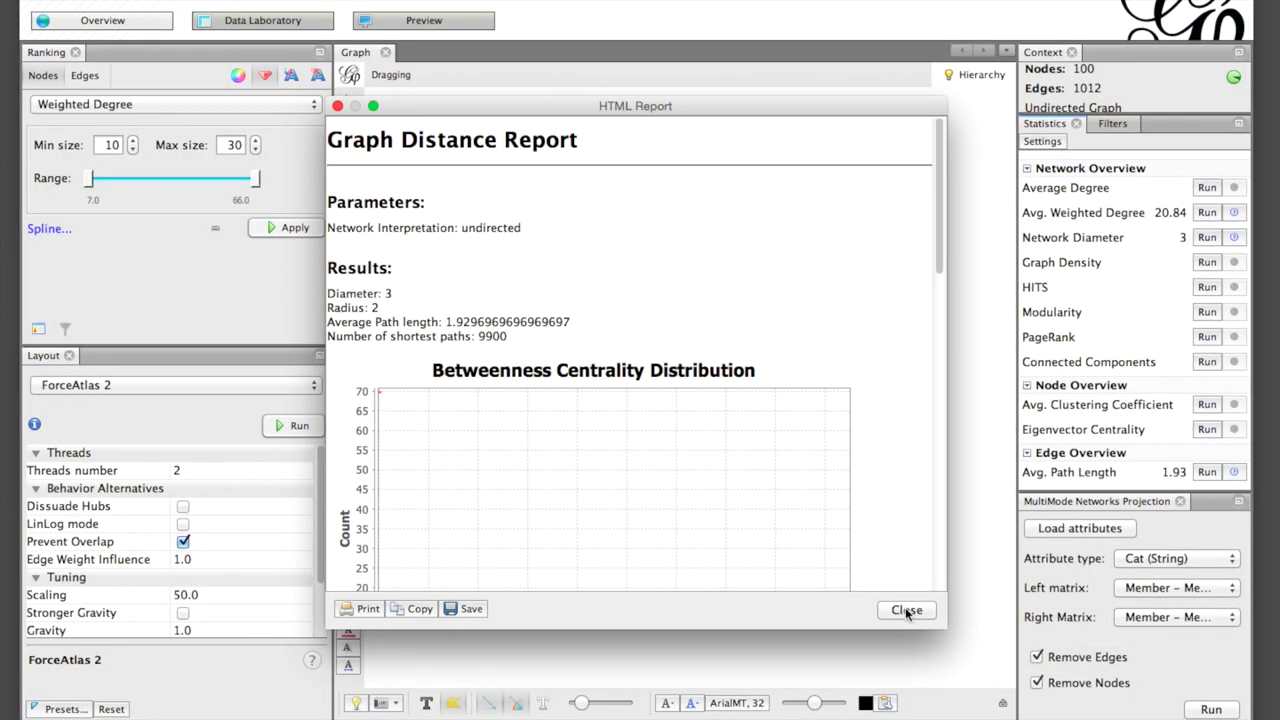
scroll(865, 518, "down", 20)
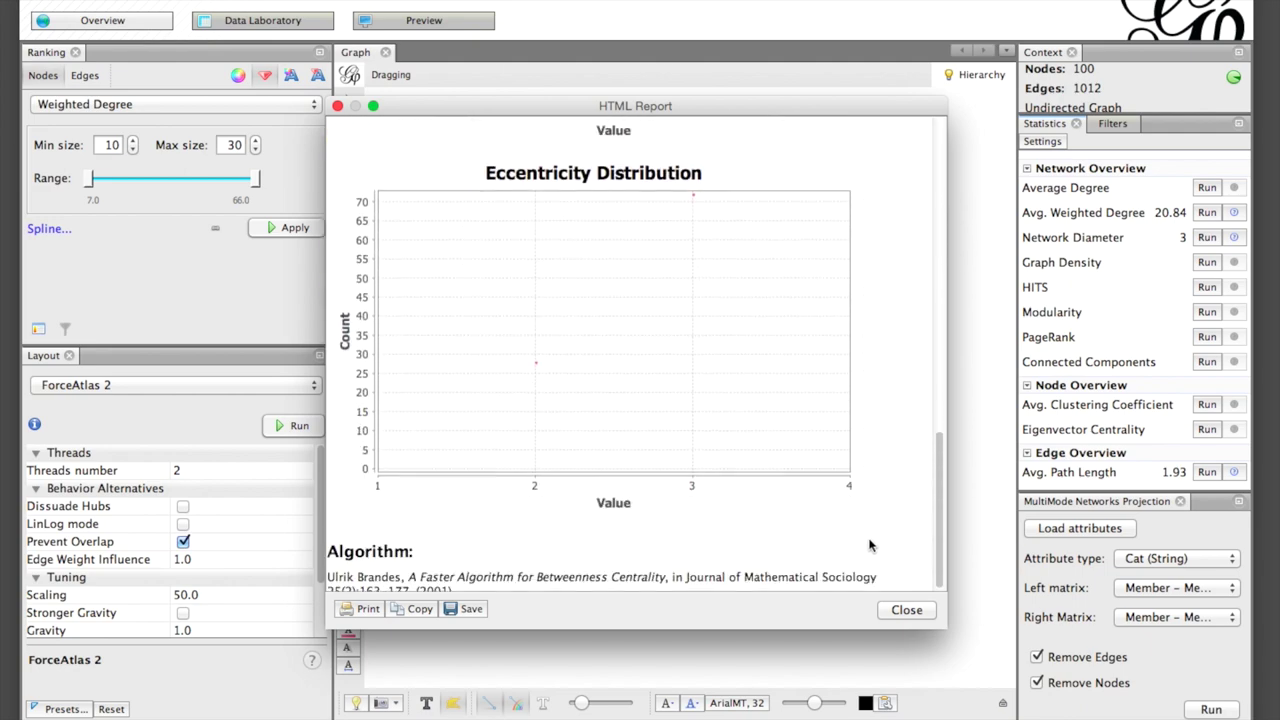
left_click(906, 610)
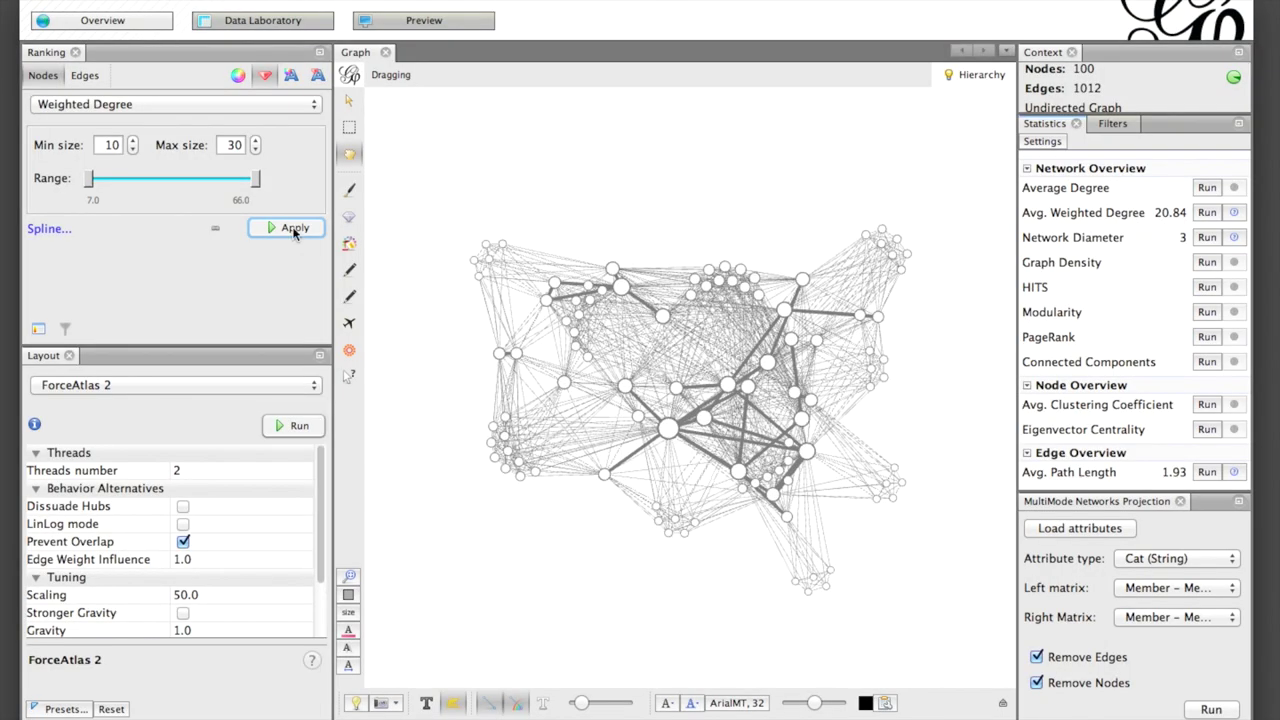
Set up node color ranking by Betweenness Centrality and make the low end of the gradient dark green.
left_click(241, 76)
left_click(218, 105)
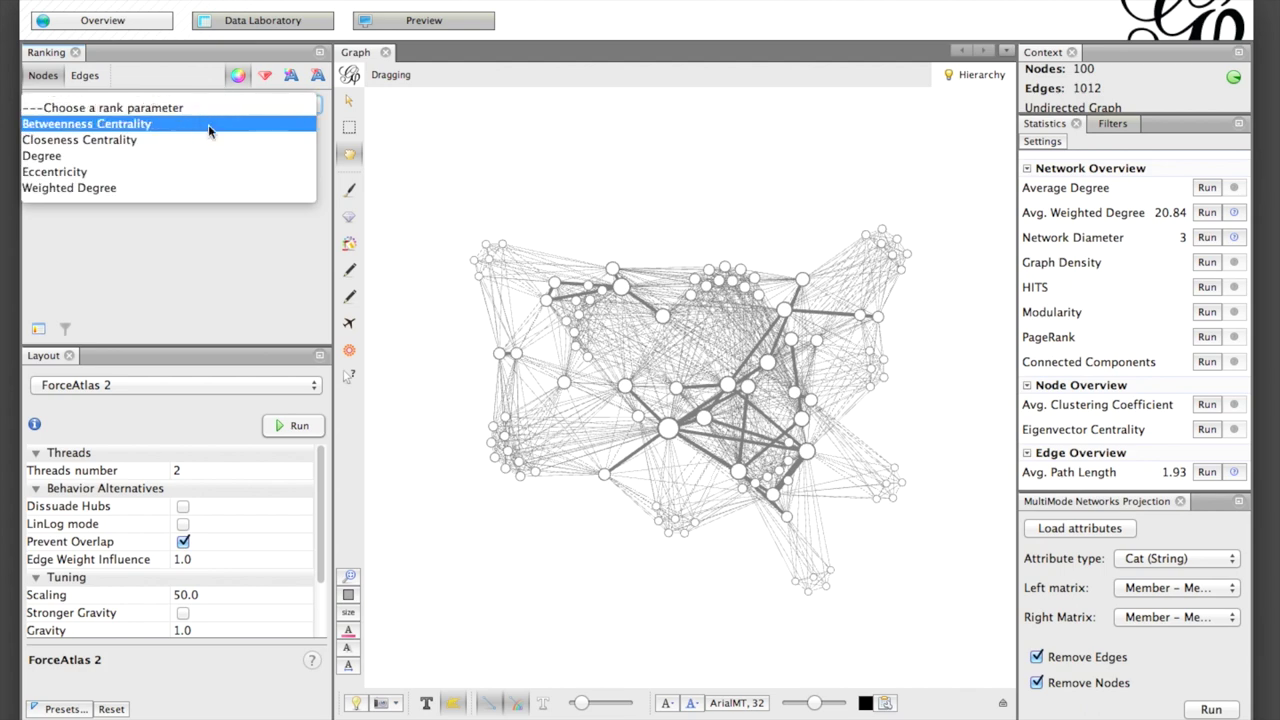
left_click(208, 124)
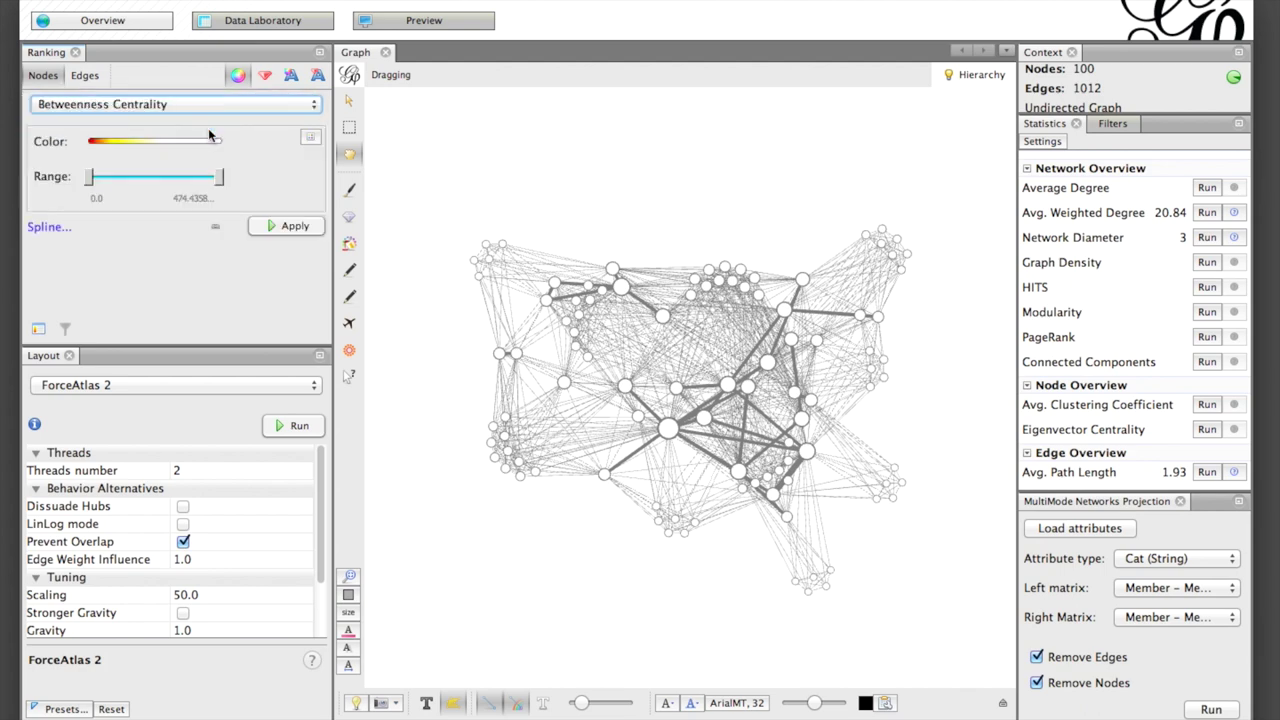
left_click(89, 148)
left_click(685, 404)
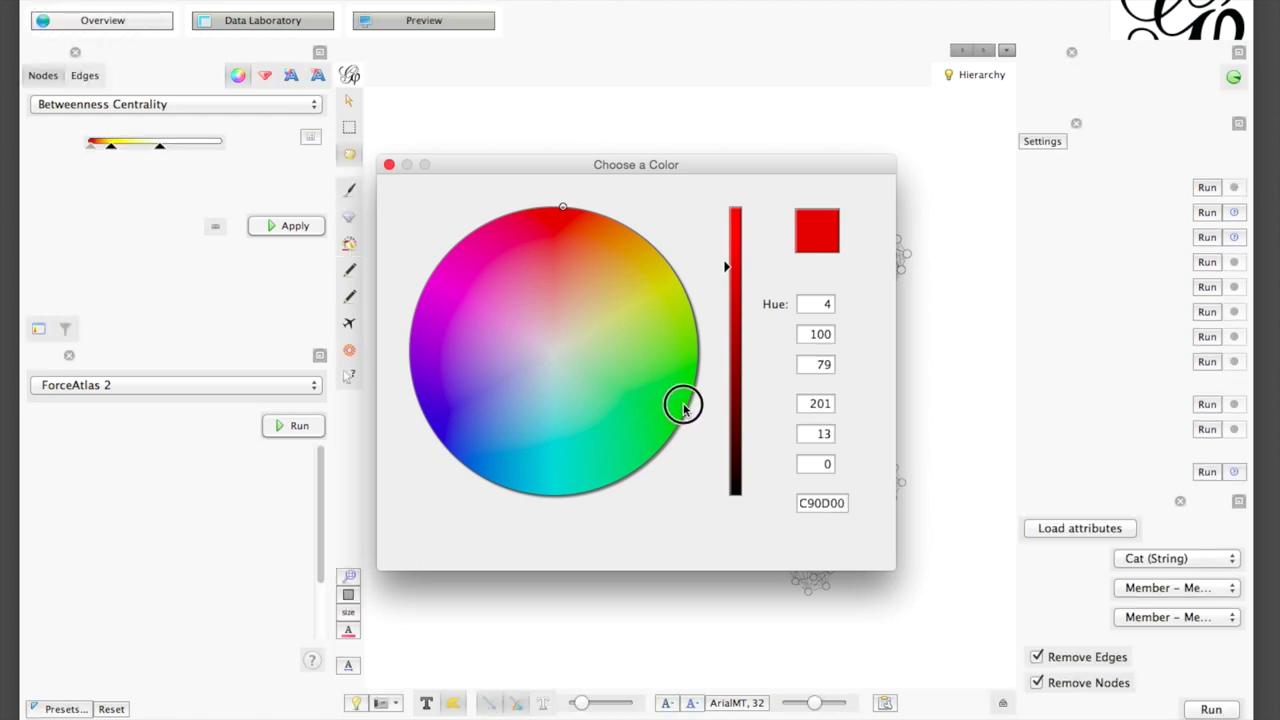
left_click_drag(733, 320, 736, 336)
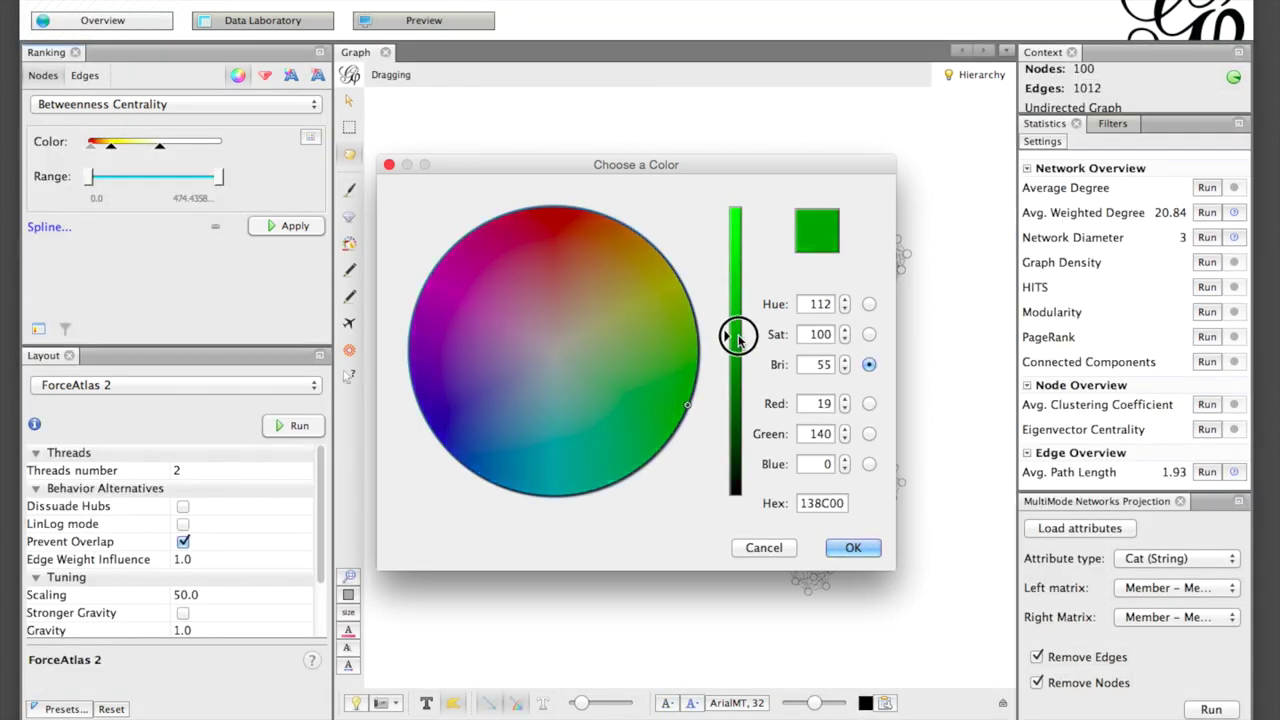
key("Return")
Change the gradient's yellow middle stop to bright green and apply the Betweenness Centrality coloring to the nodes.
left_click(110, 146)
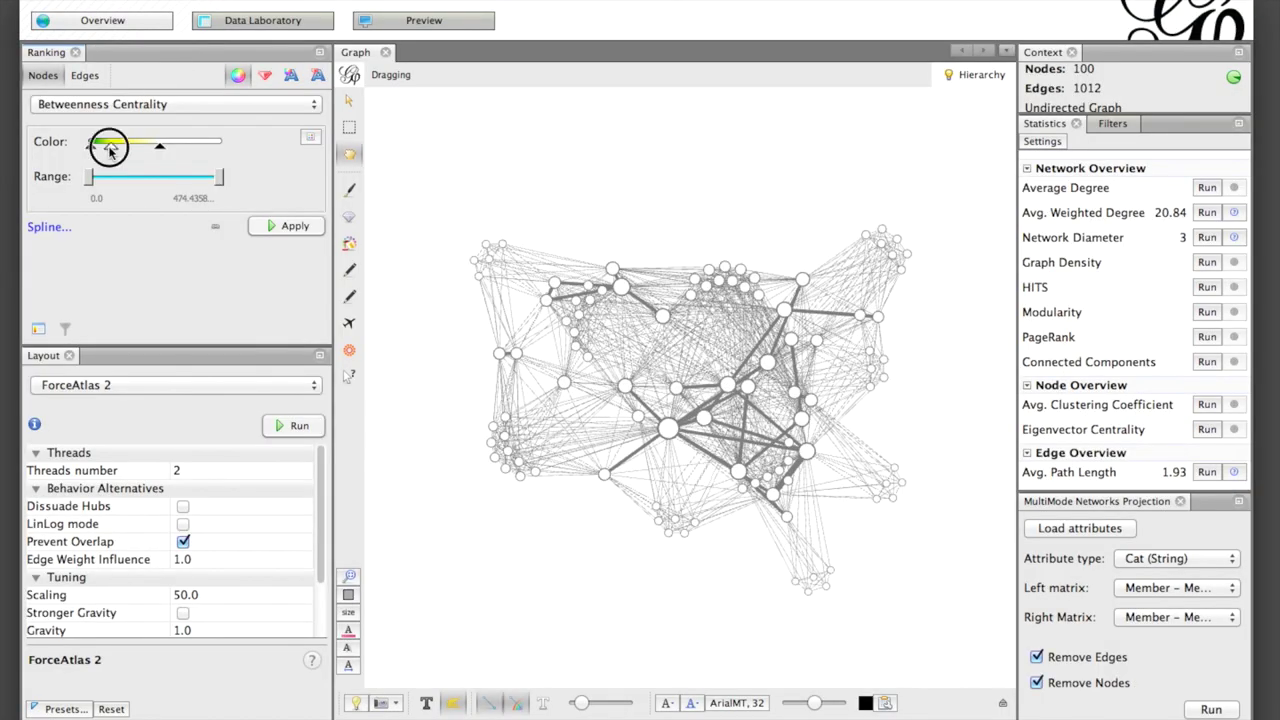
left_click_drag(676, 385, 683, 401)
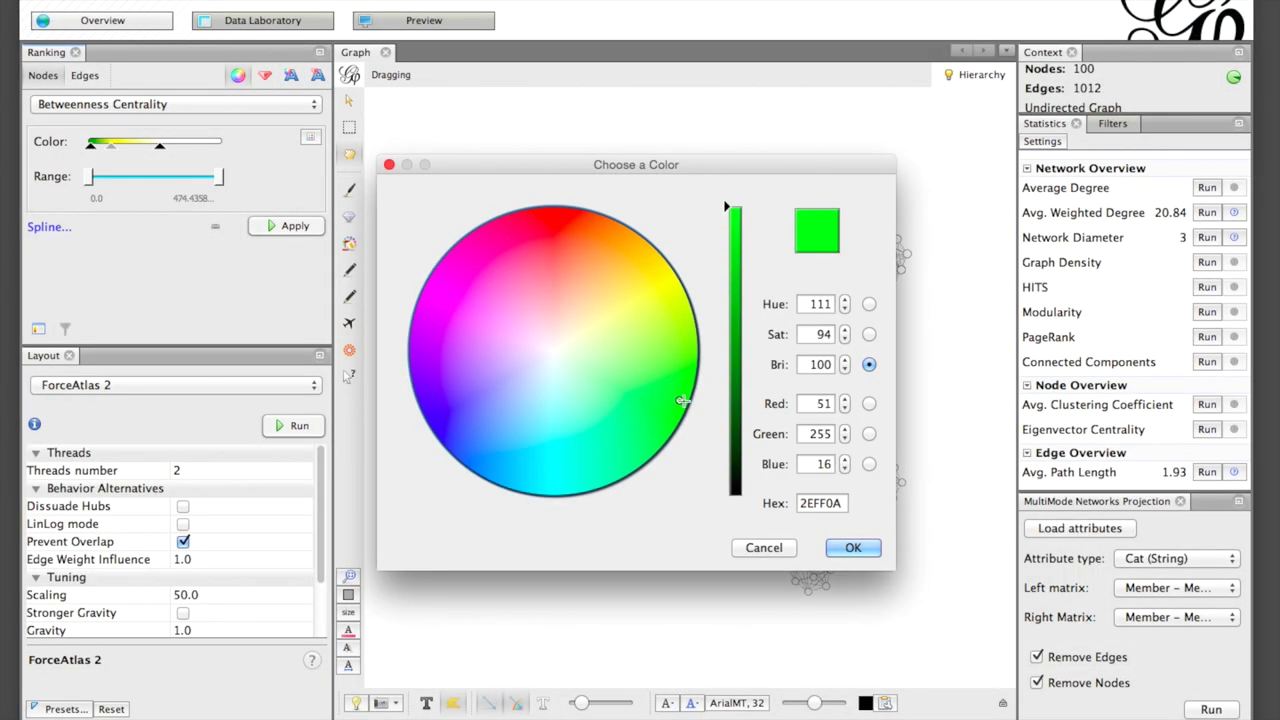
left_click_drag(736, 212, 737, 233)
left_click(853, 547)
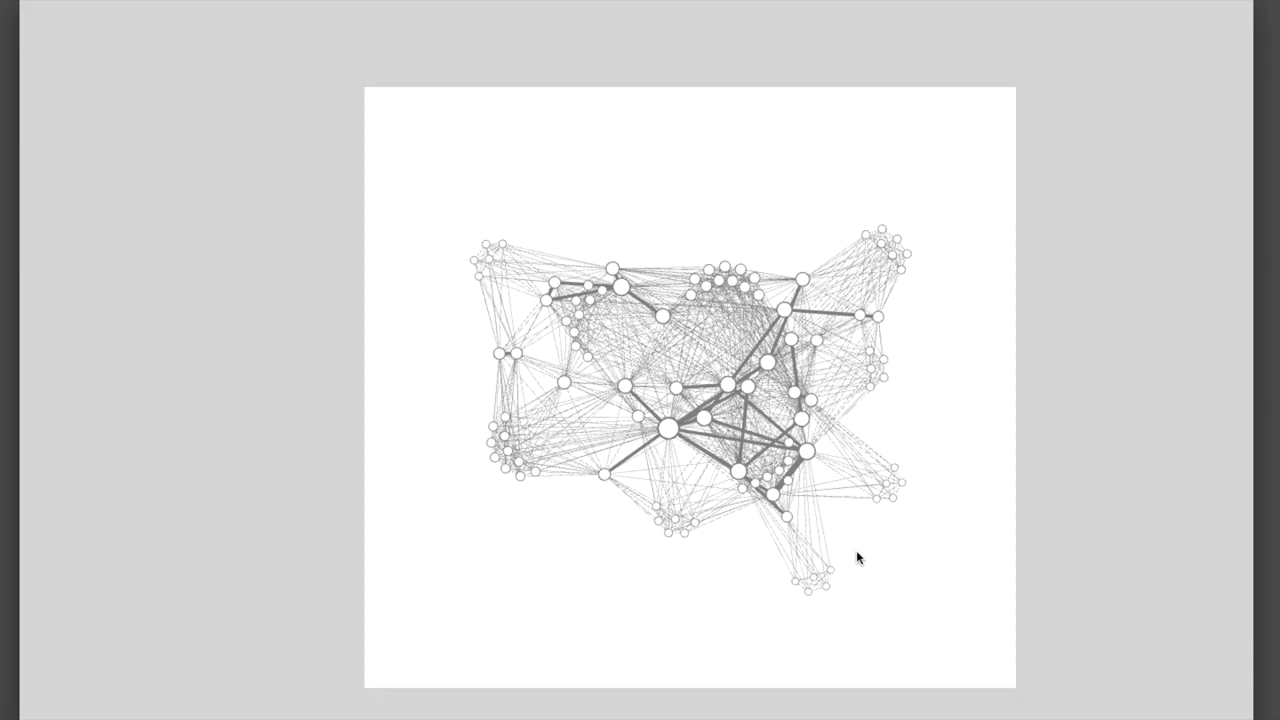
left_click(293, 230)
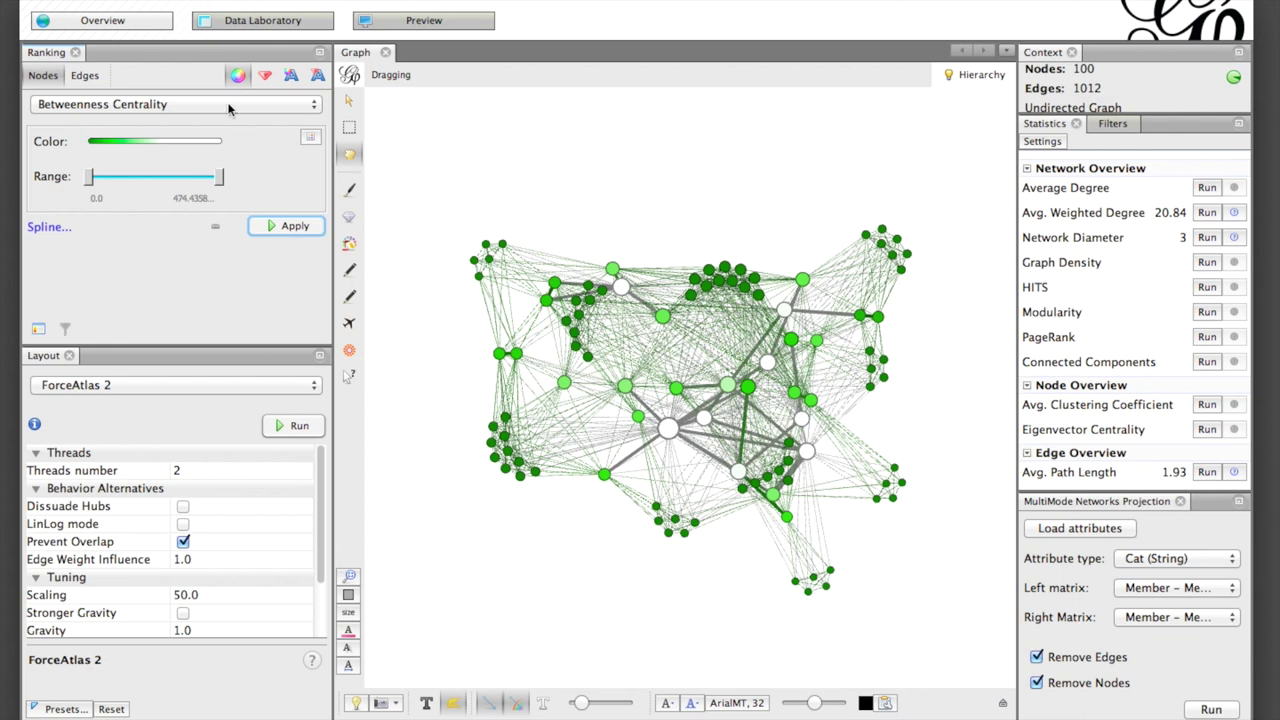
Rank edge color by Weight with a gradient running from bright green to black (000000), and apply it to the edges.
left_click(88, 77)
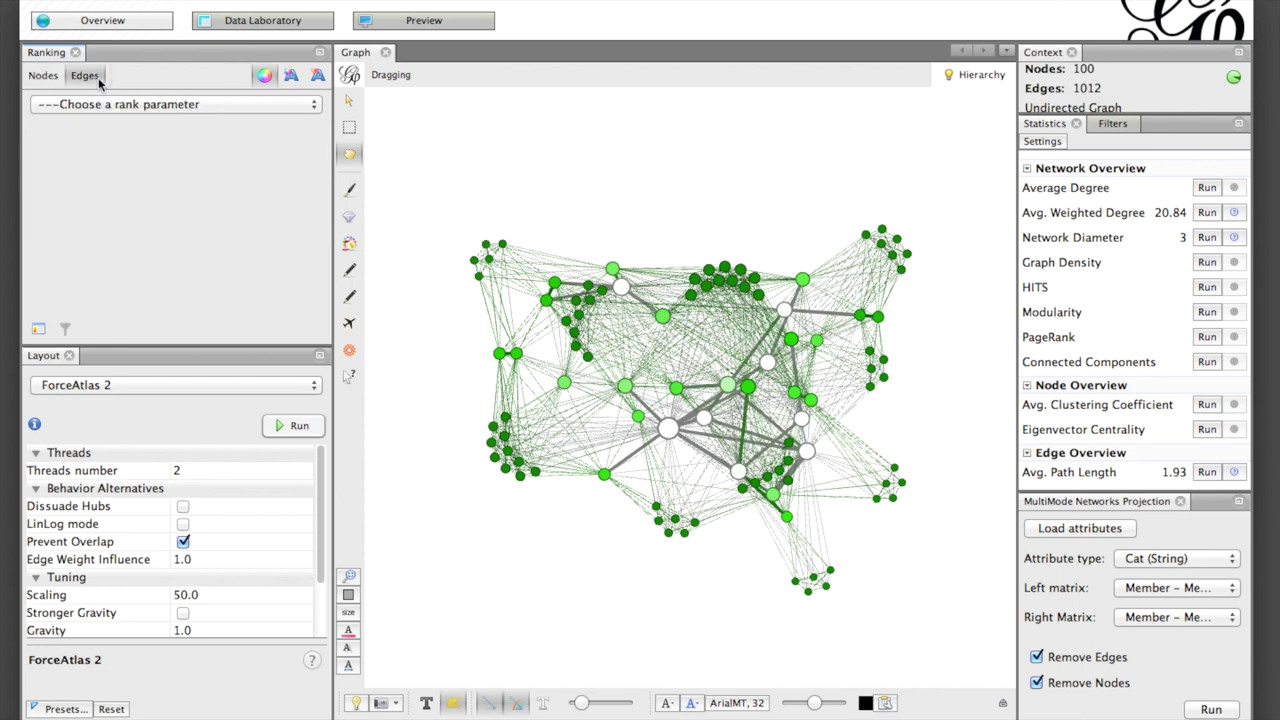
left_click(213, 106)
left_click(206, 123)
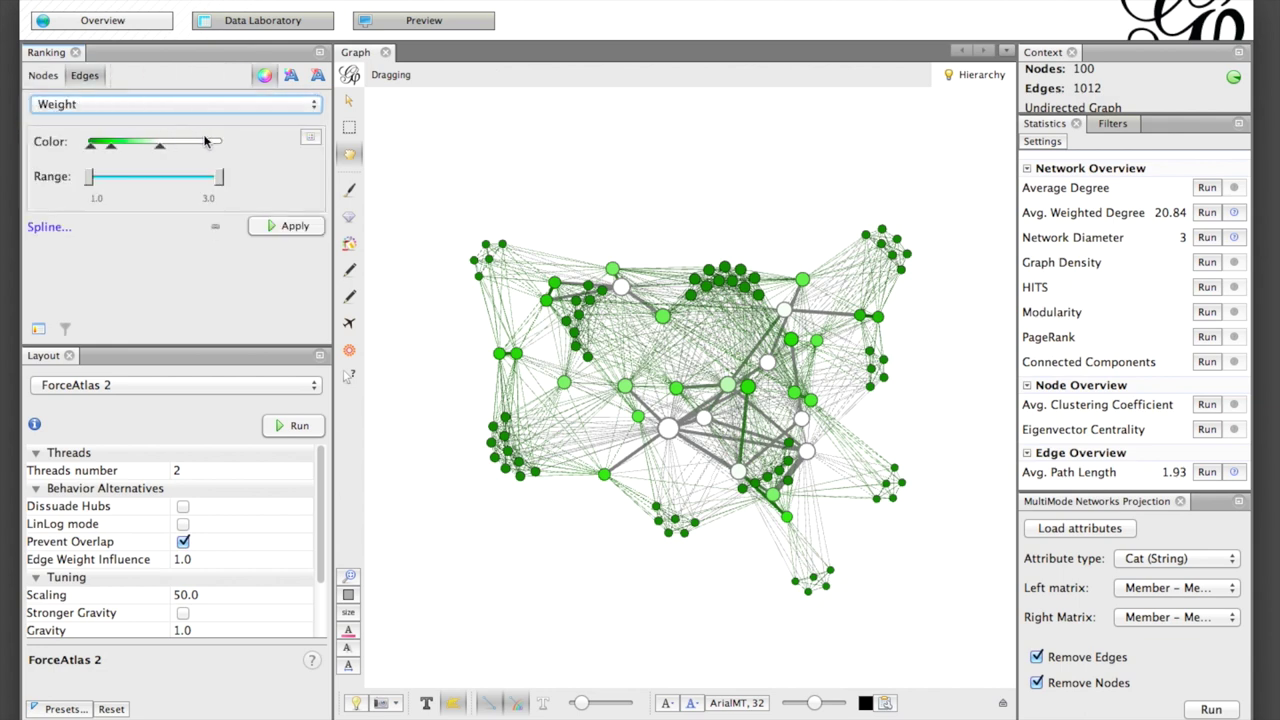
double_click(159, 148)
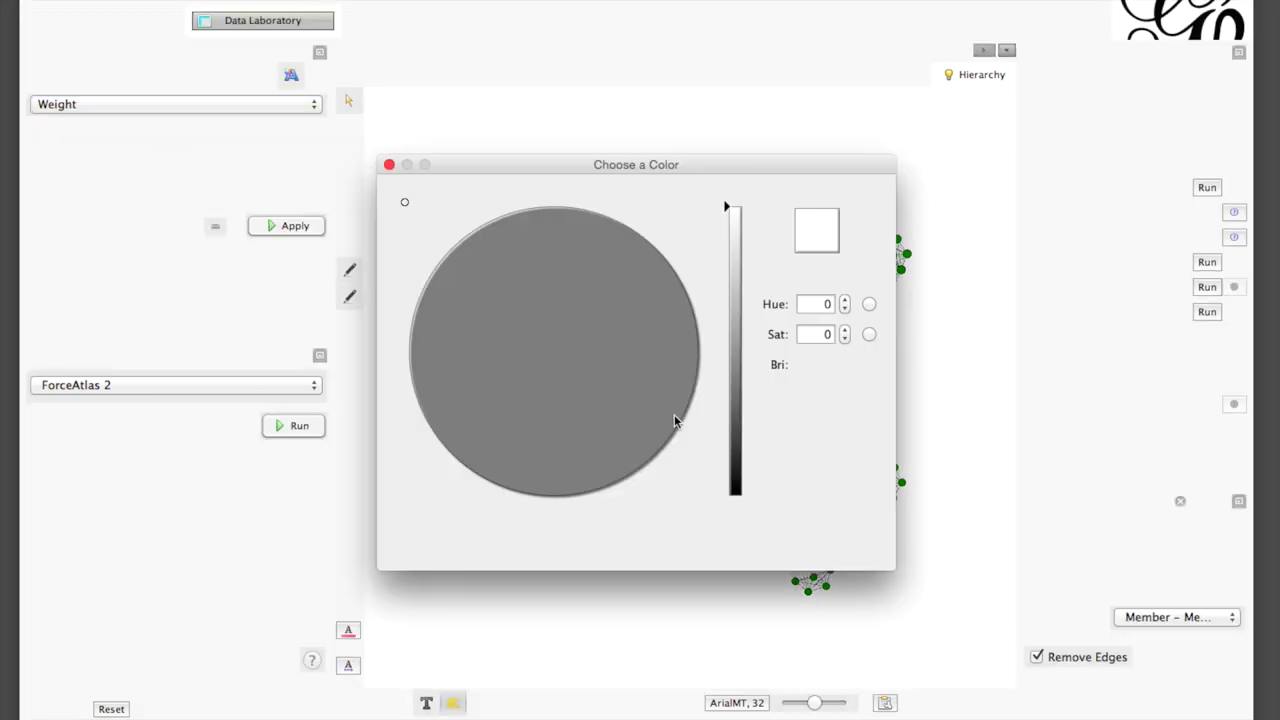
left_click_drag(731, 480, 734, 500)
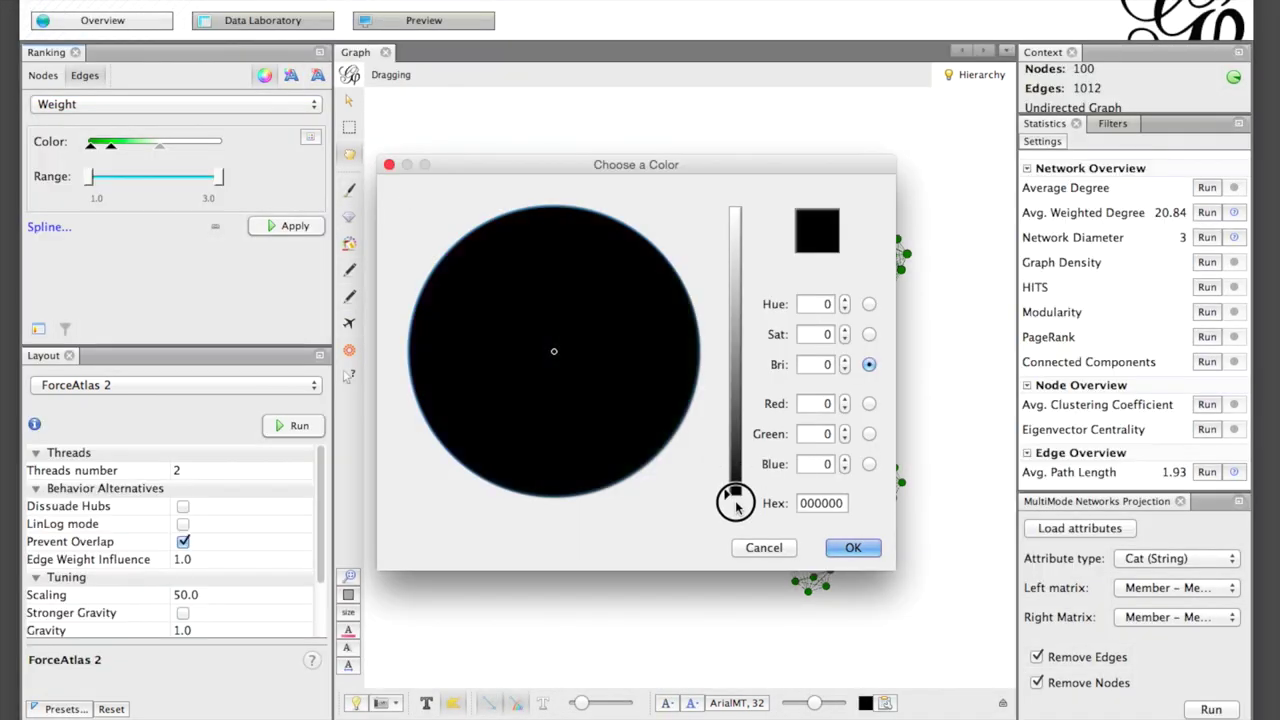
left_click(853, 545)
mouse_move(91, 146)
left_mouse_down()
mouse_move(94, 186)
mouse_move(105, 143)
mouse_move(93, 144)
left_mouse_up()
left_click(255, 226)
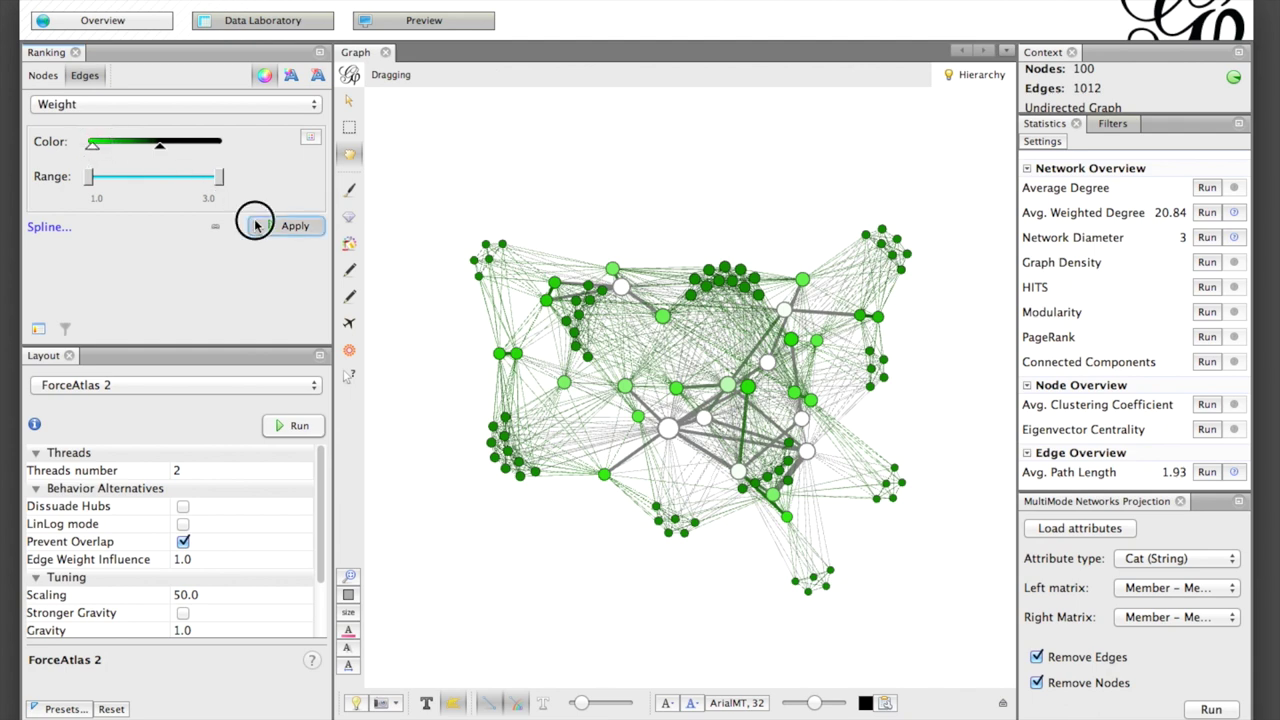
Spread the network with the Fruchterman Reingold layout using area 10000, gravity 10 and speed 1, and stop it once the nodes are spread out.
left_click(218, 390)
left_click(203, 499)
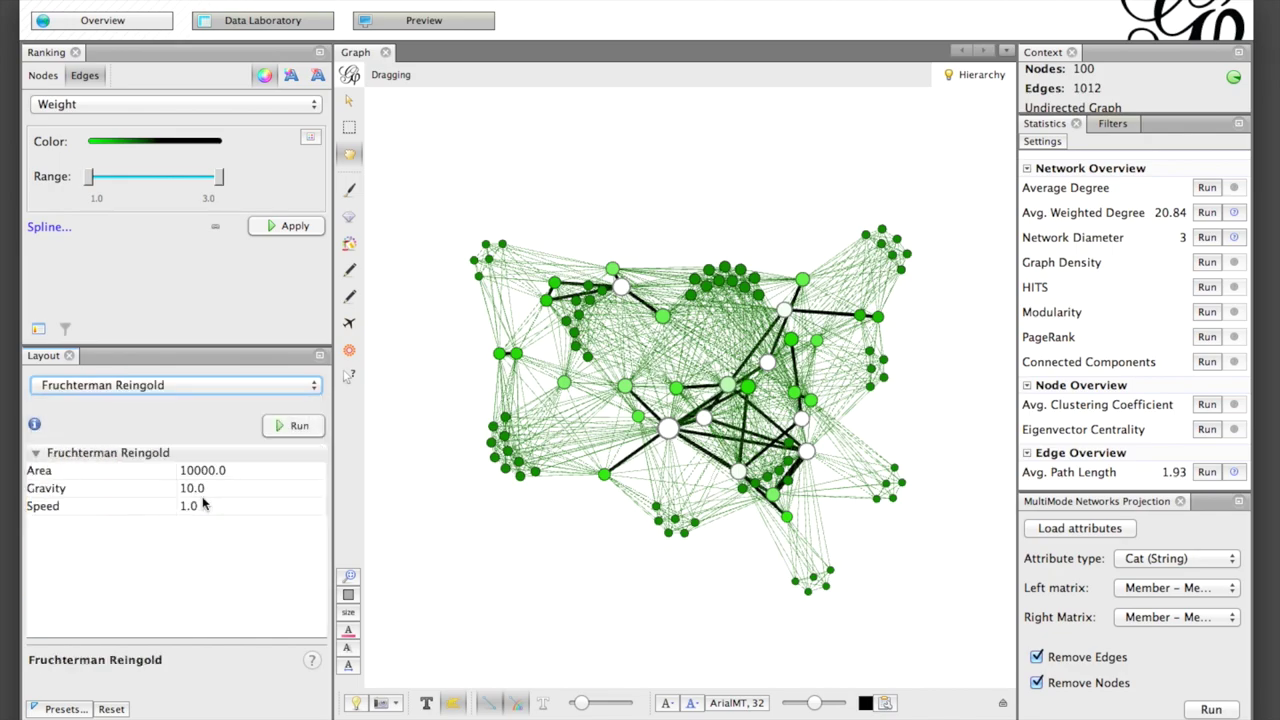
left_click(284, 432)
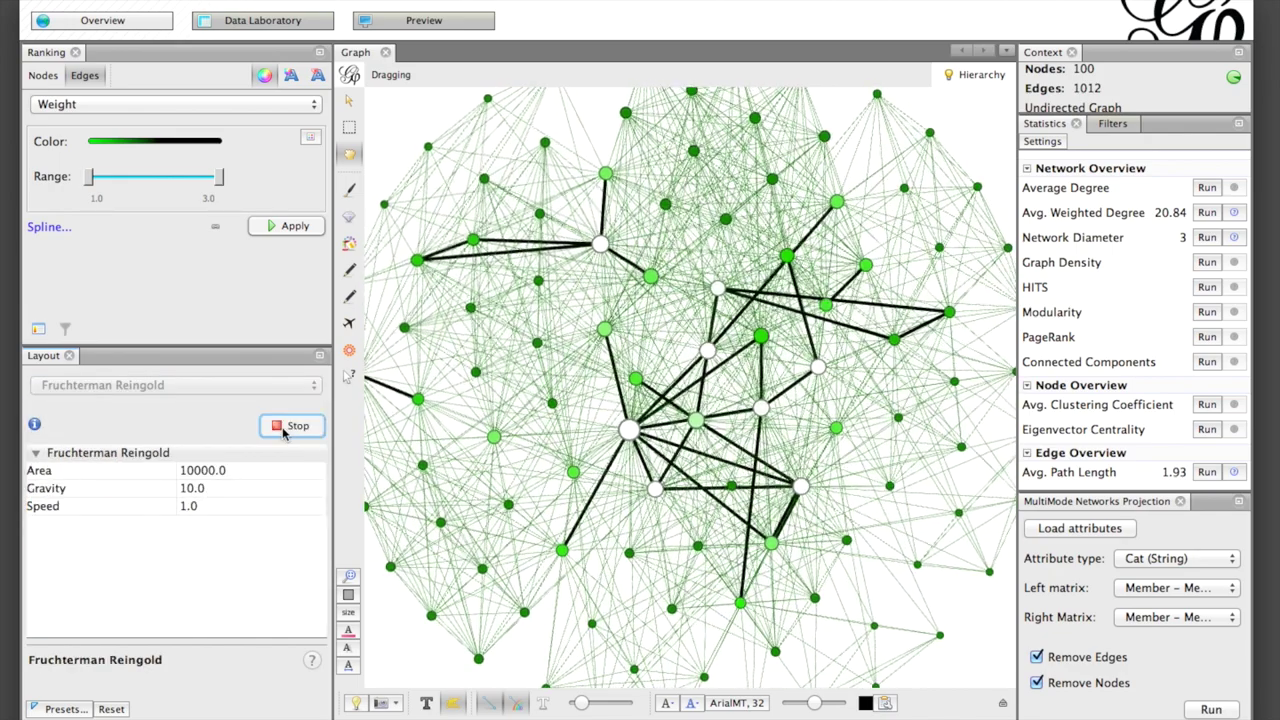
left_click(284, 428)
Lay out the network again with ForceAtlas 2 at a scaling of 20, stopping it once the clusters settle.
left_click(230, 385)
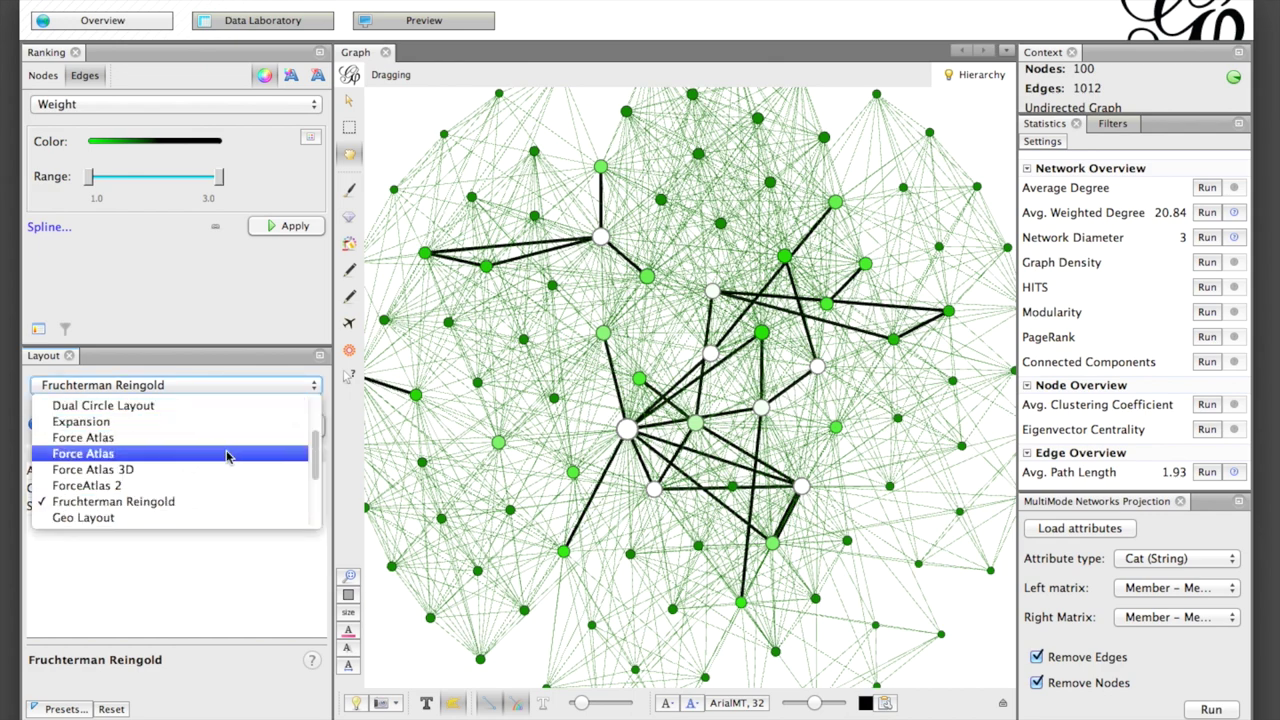
left_click(227, 485)
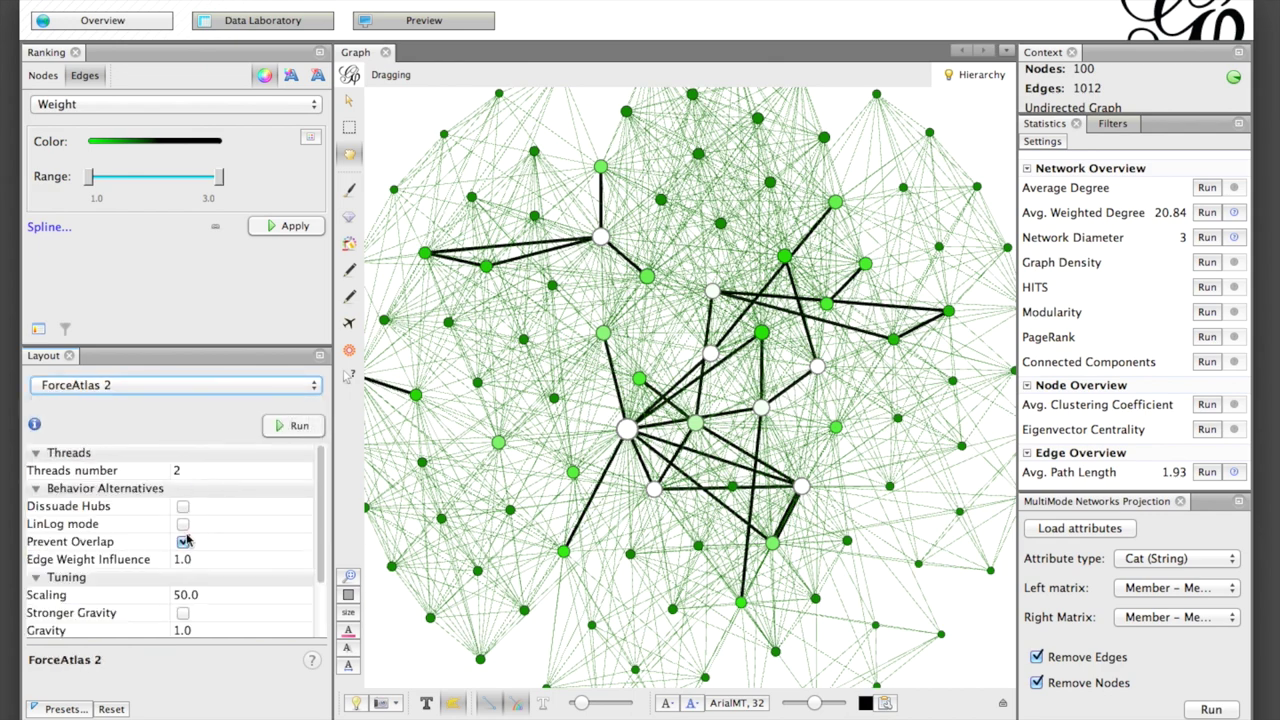
left_click(176, 594)
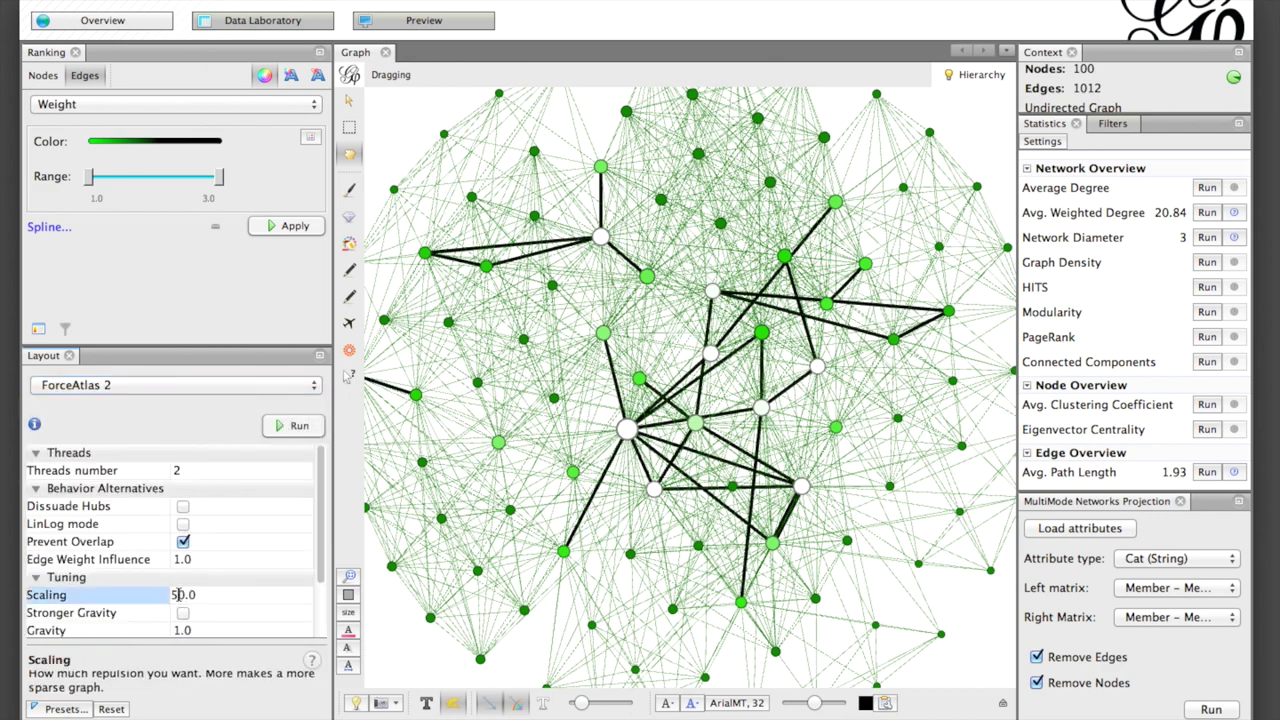
type("2")
left_click(300, 426)
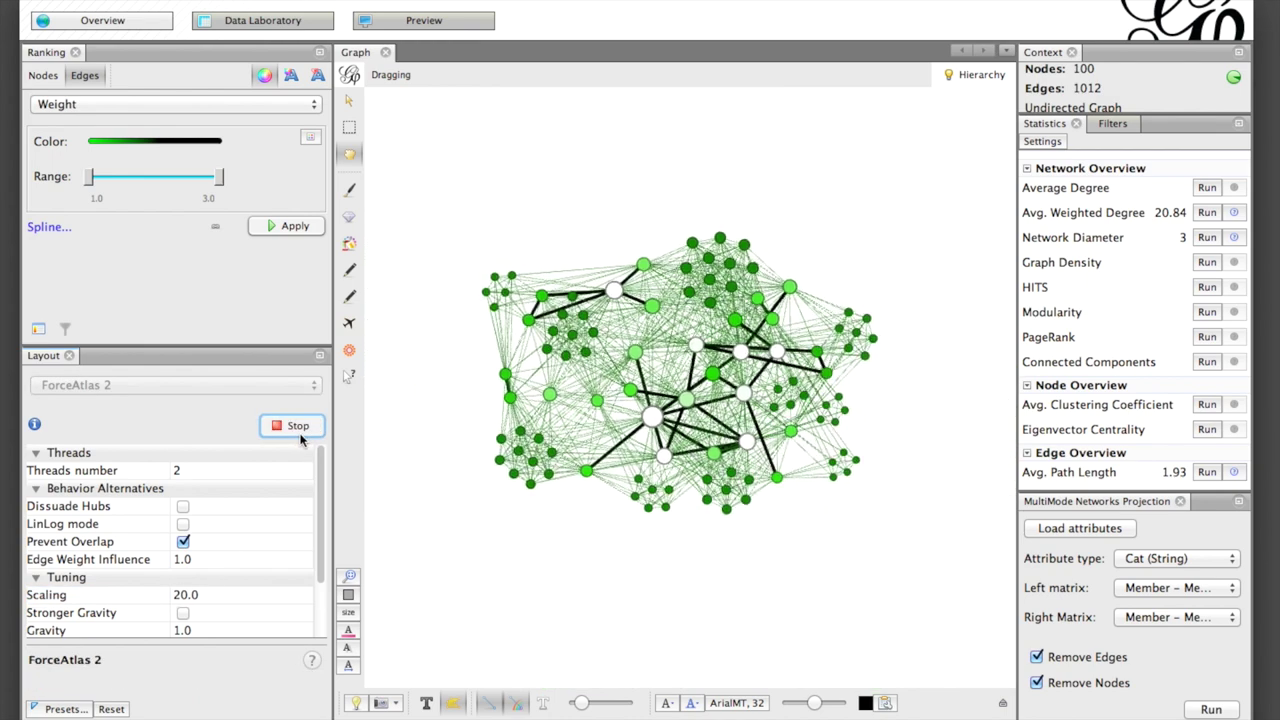
left_click(296, 428)
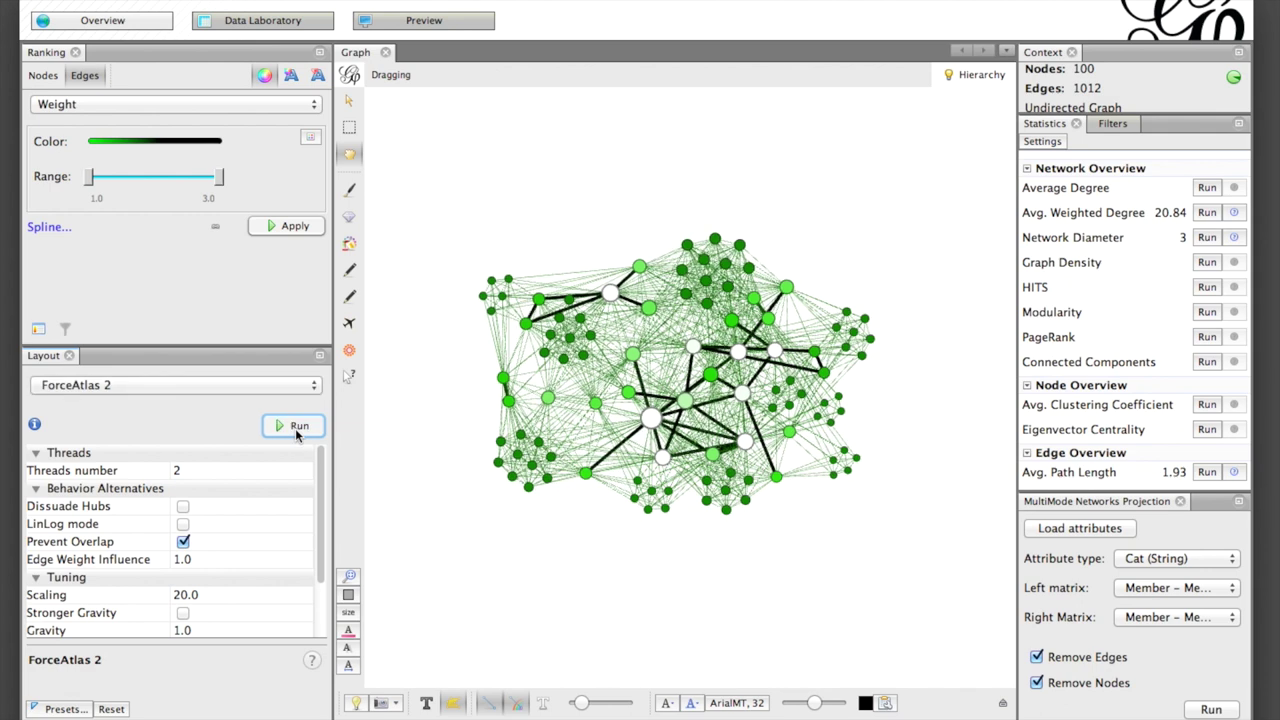
Render the current network in the preview and fit the whole graph in view.
left_click(398, 20)
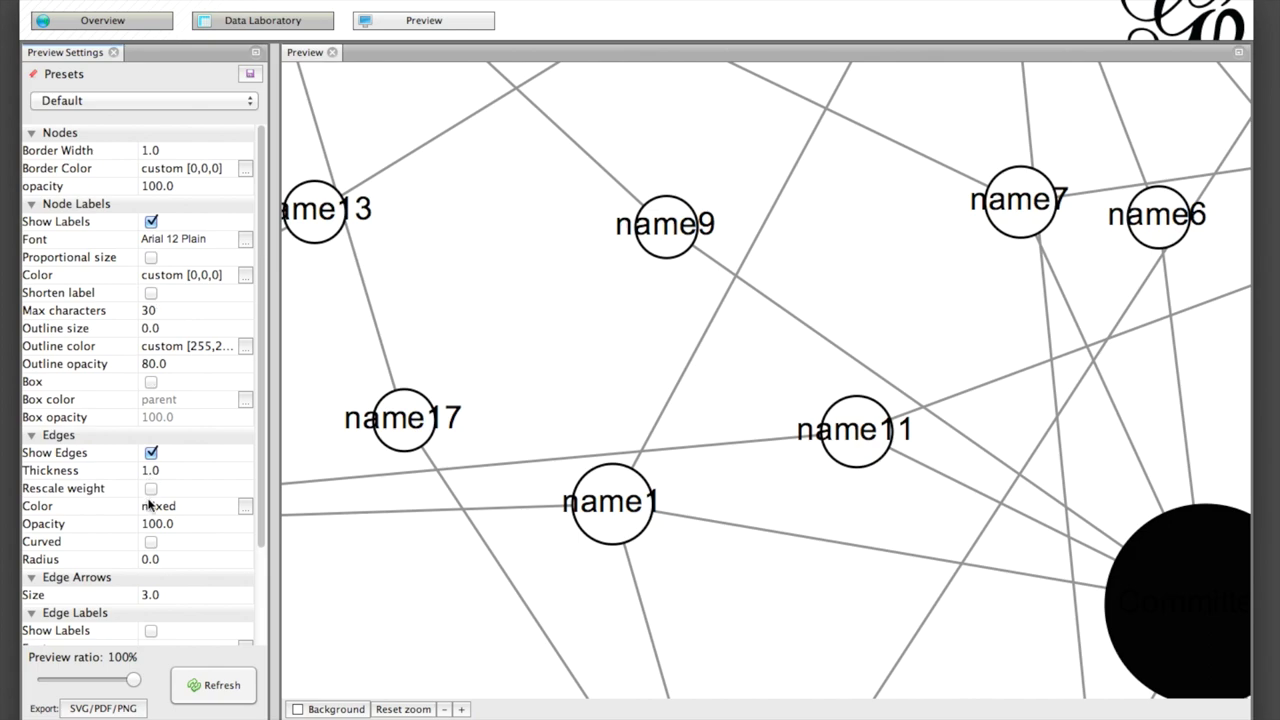
left_click(210, 680)
left_click(390, 708)
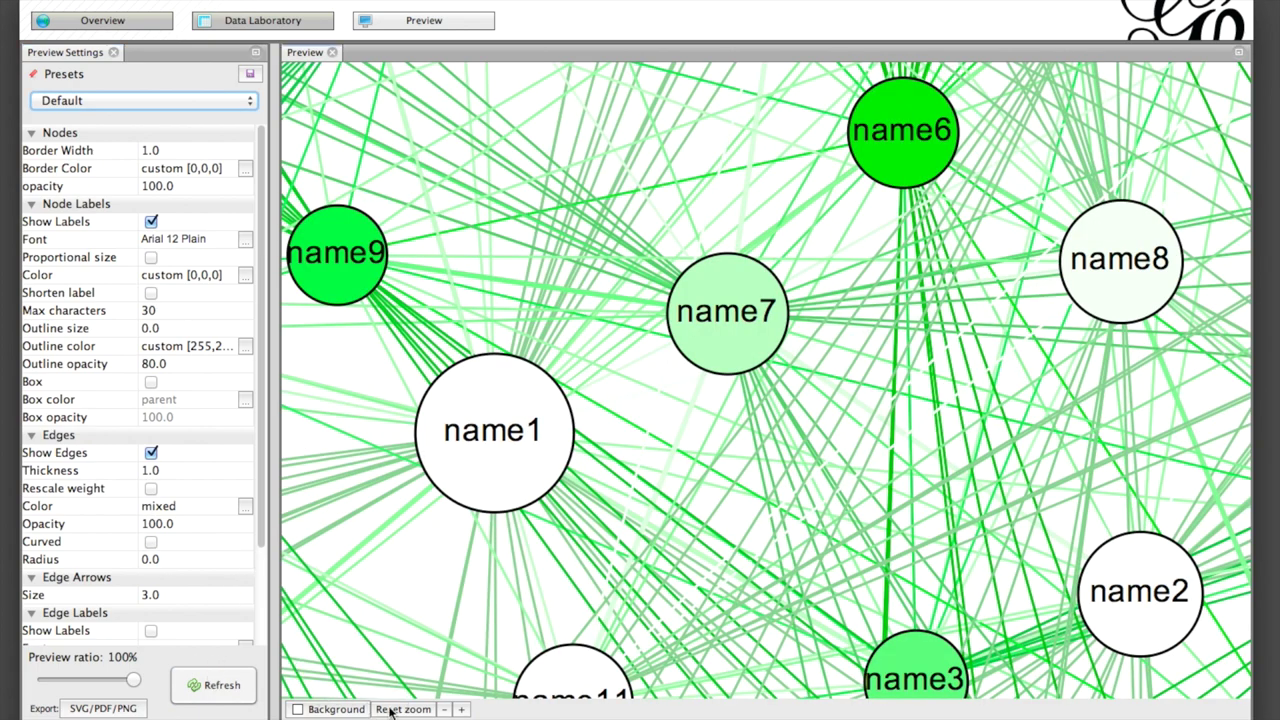
Set the preview's edge color to original and edge opacity to 70, and refresh the rendering.
left_click(244, 507)
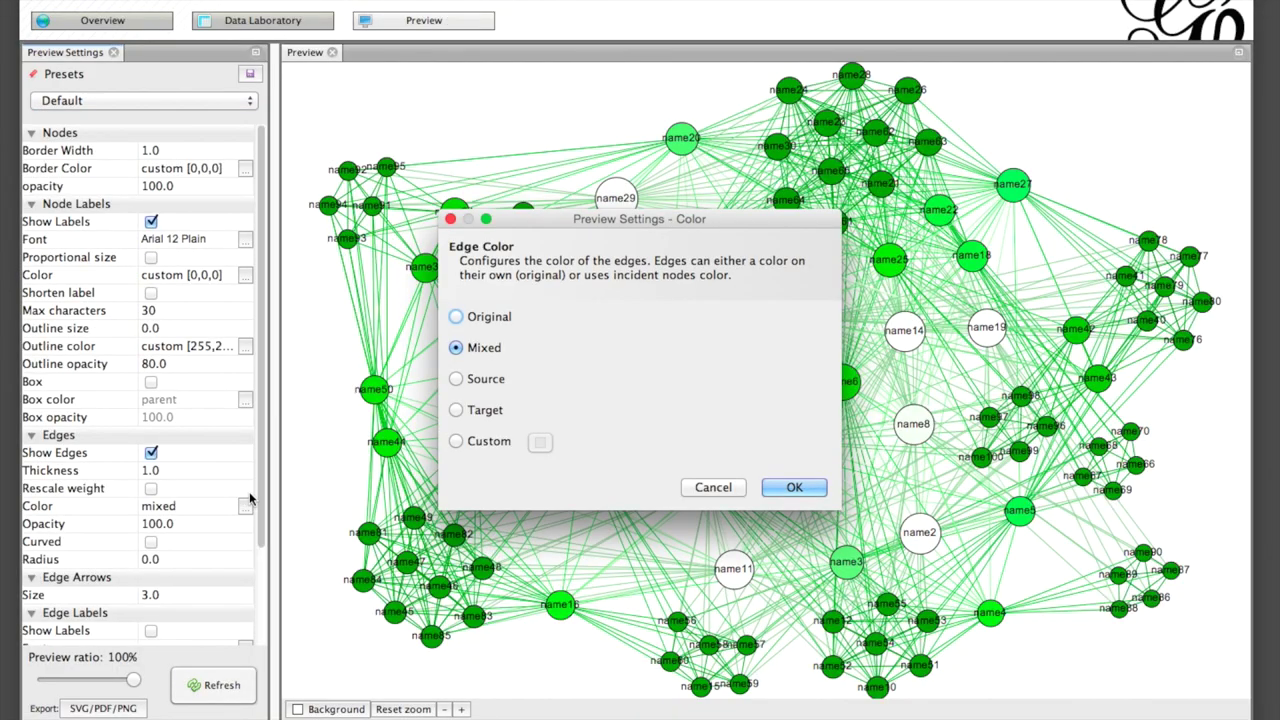
left_click(456, 316)
left_click(780, 487)
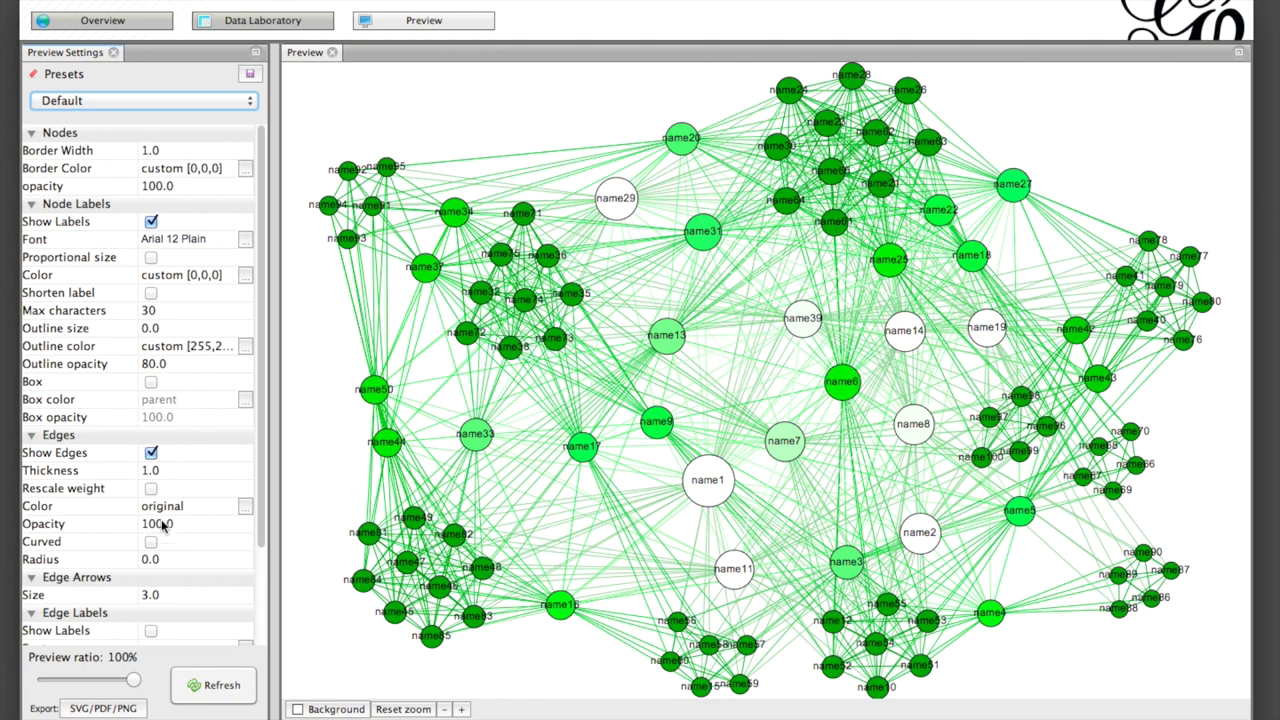
left_click(143, 518)
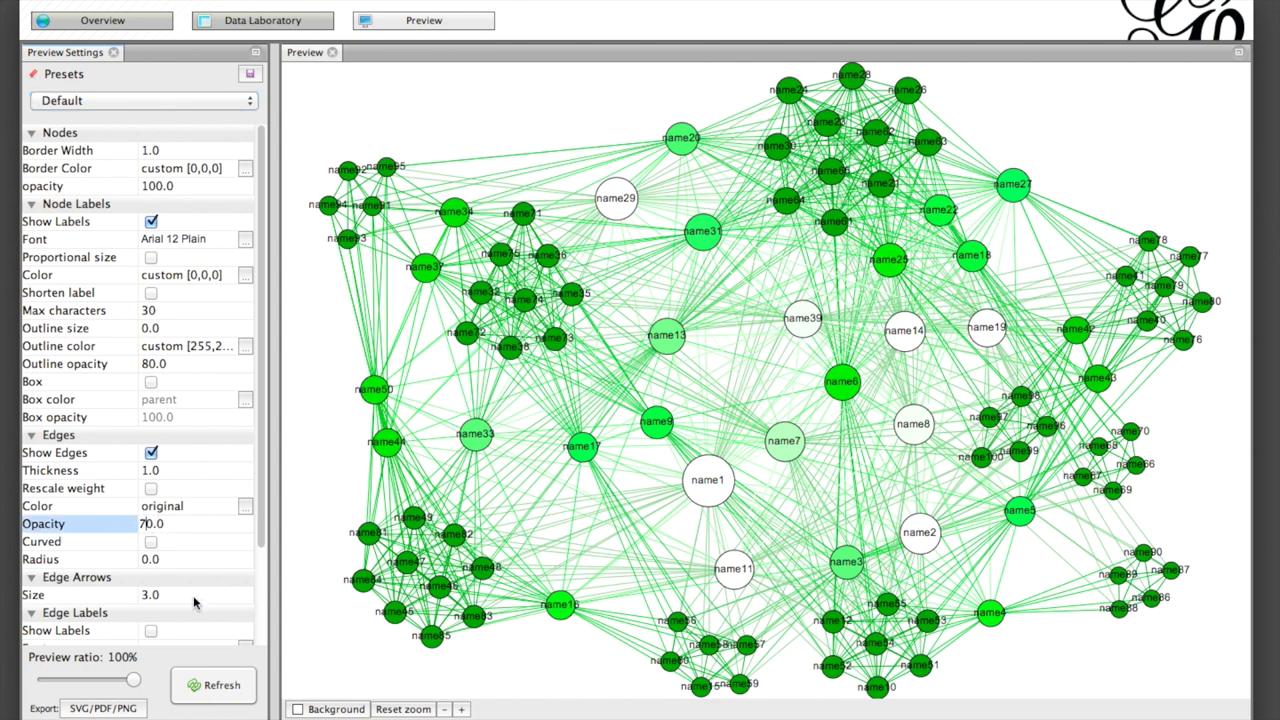
left_click(214, 685)
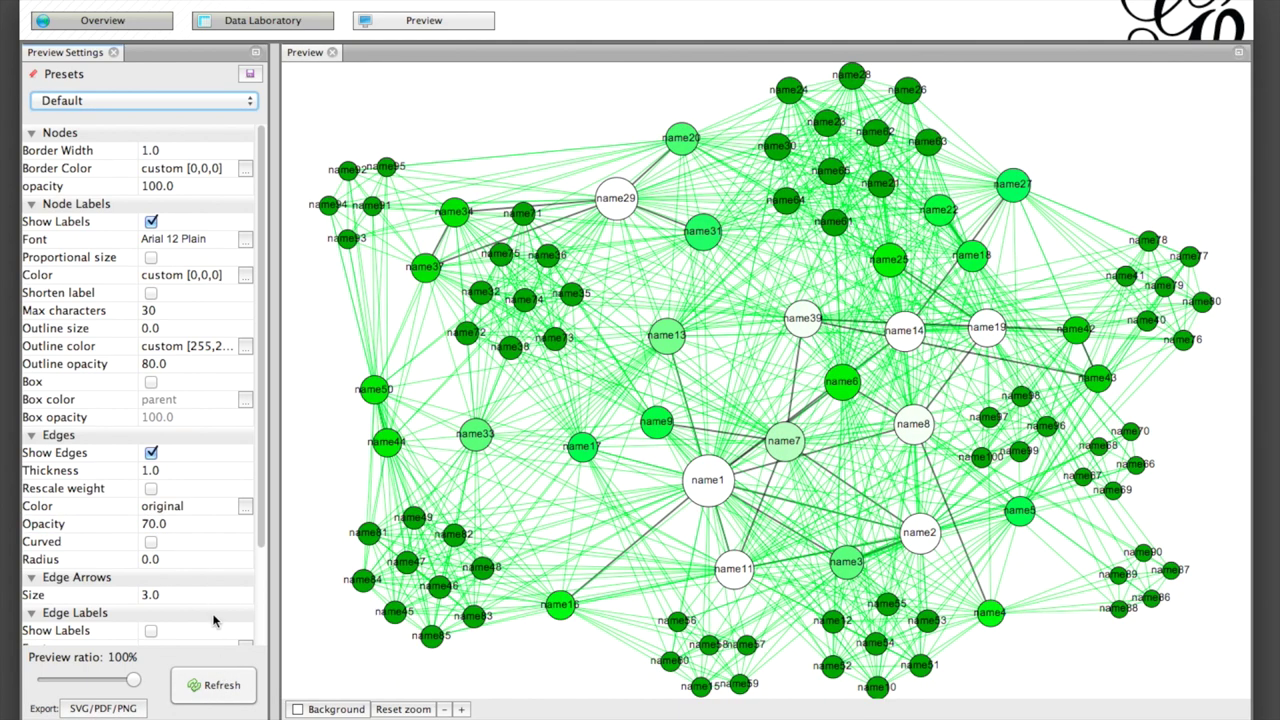
Partition the nodes of the overview graph by Cat, color the Member category gray, apply it and close the partition settings.
left_click(128, 28)
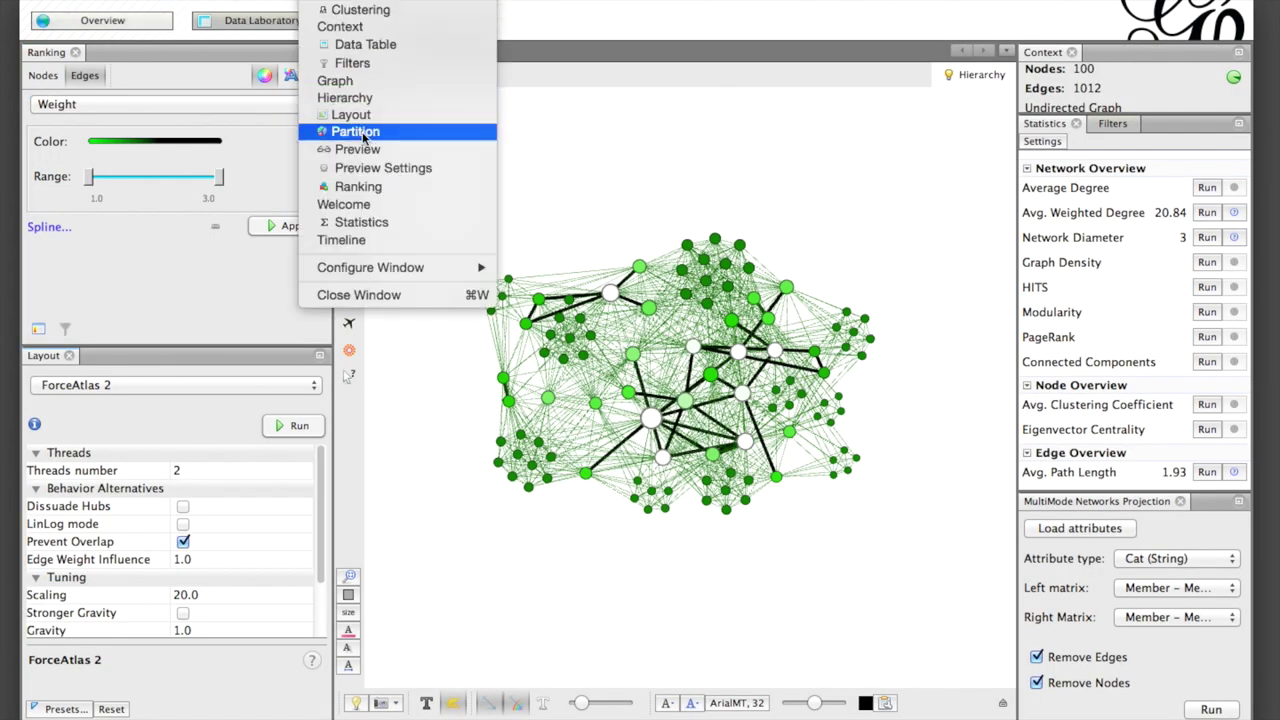
left_click(372, 129)
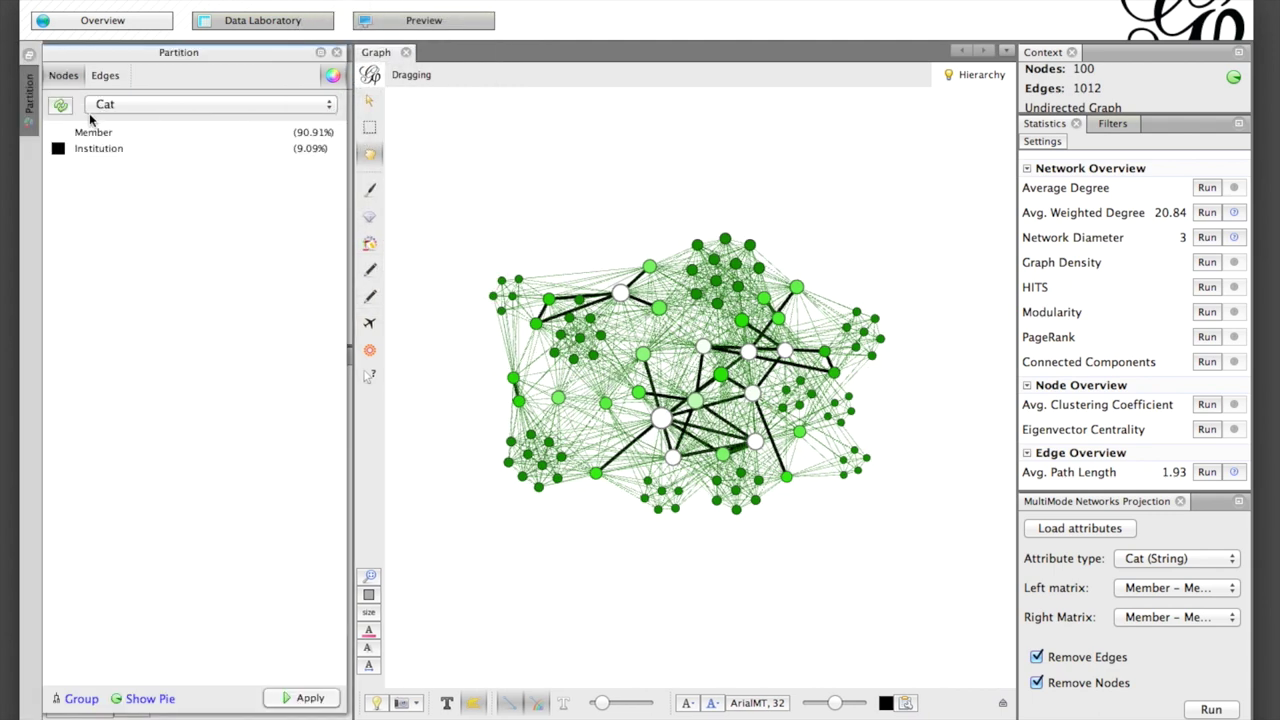
left_click(61, 105)
left_click(110, 105)
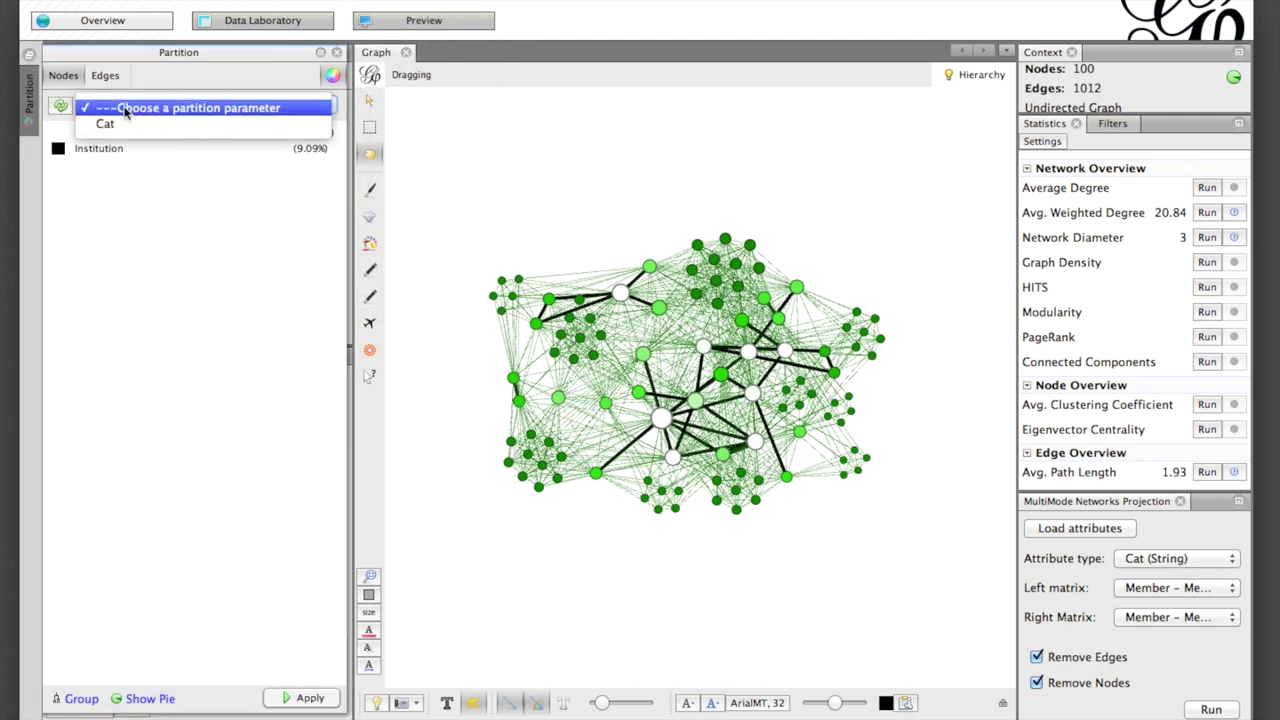
left_click(120, 126)
left_click(57, 132)
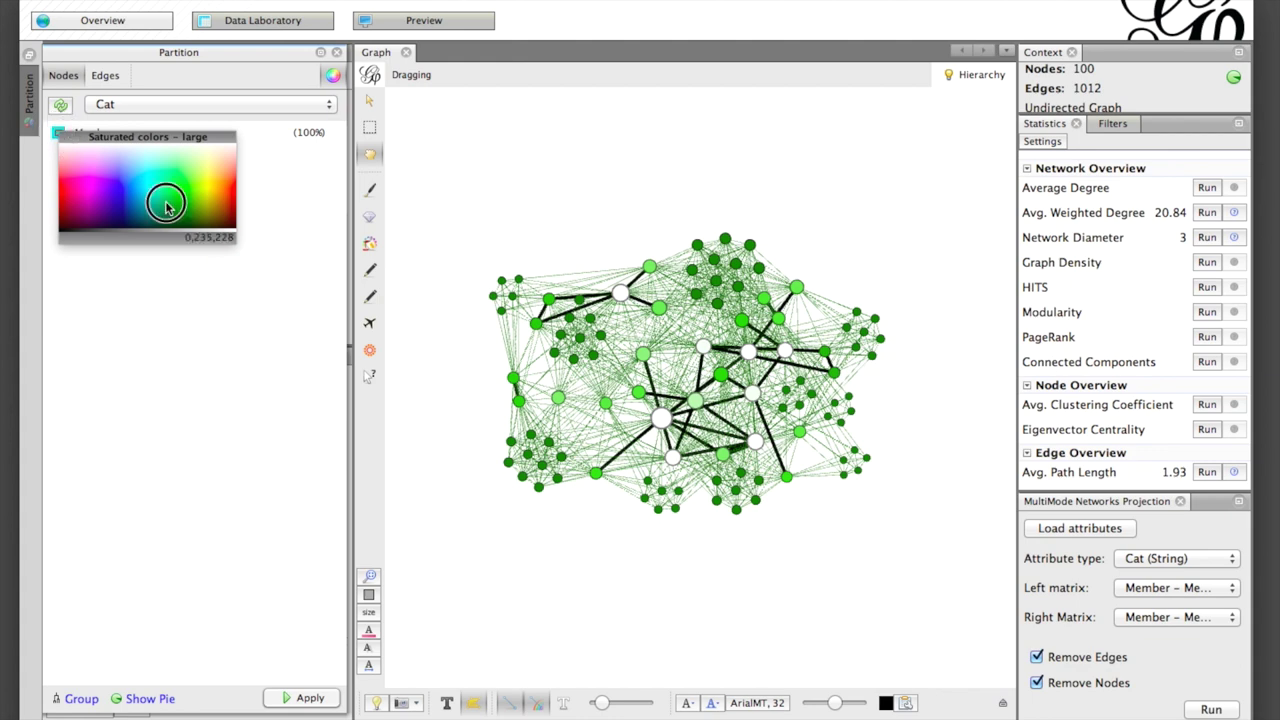
left_click(183, 230)
left_click(310, 699)
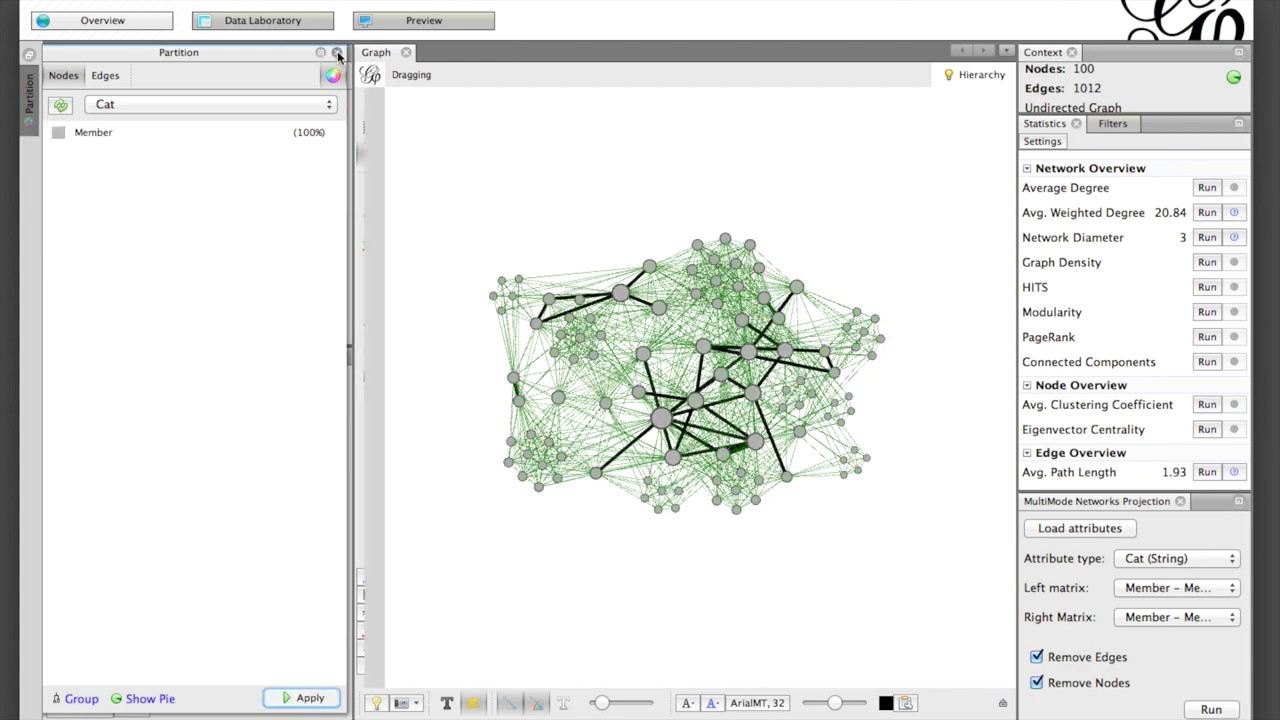
left_click(336, 52)
Change the green low end of the edge Weight gradient to black and apply the coloring to the edges.
left_click(88, 75)
left_click(95, 145)
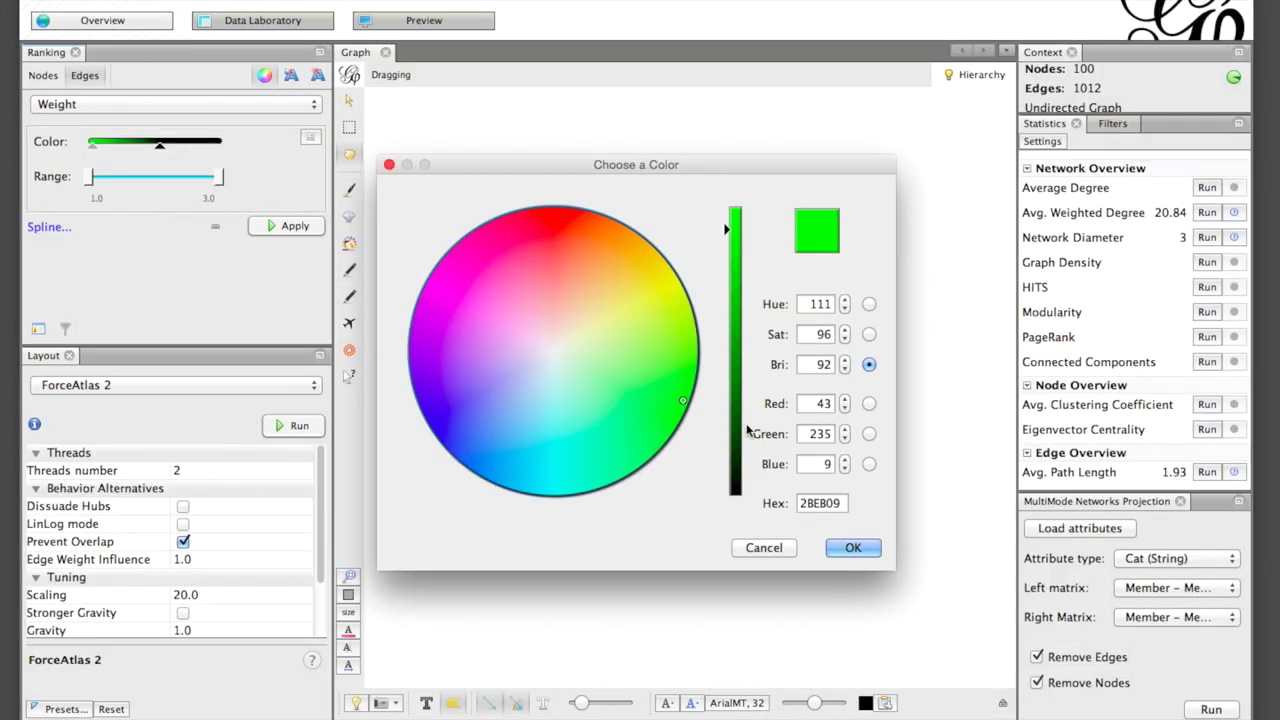
left_click_drag(748, 428, 737, 543)
left_click(850, 548)
left_click(293, 227)
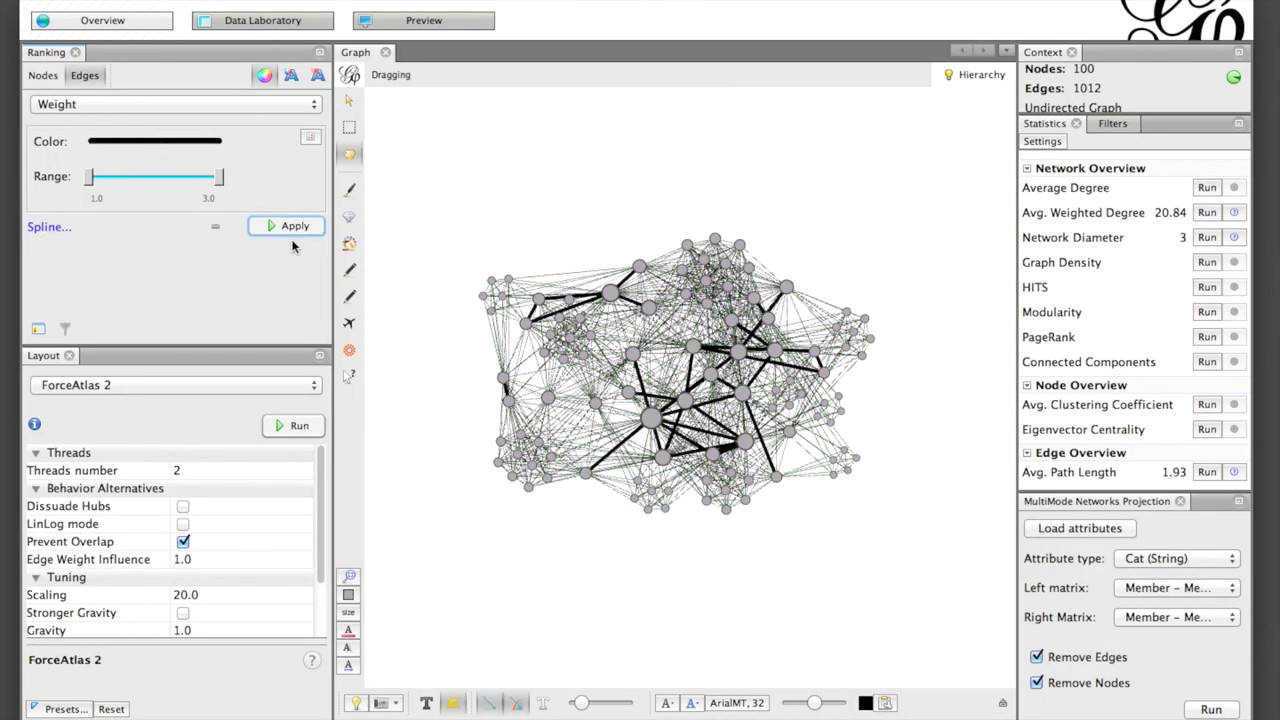
Brush the outermost node of the small lower-right cluster blue (2589FF) at 100% intensity, diffusing to Neighbors of Neighbors.
left_click(350, 245)
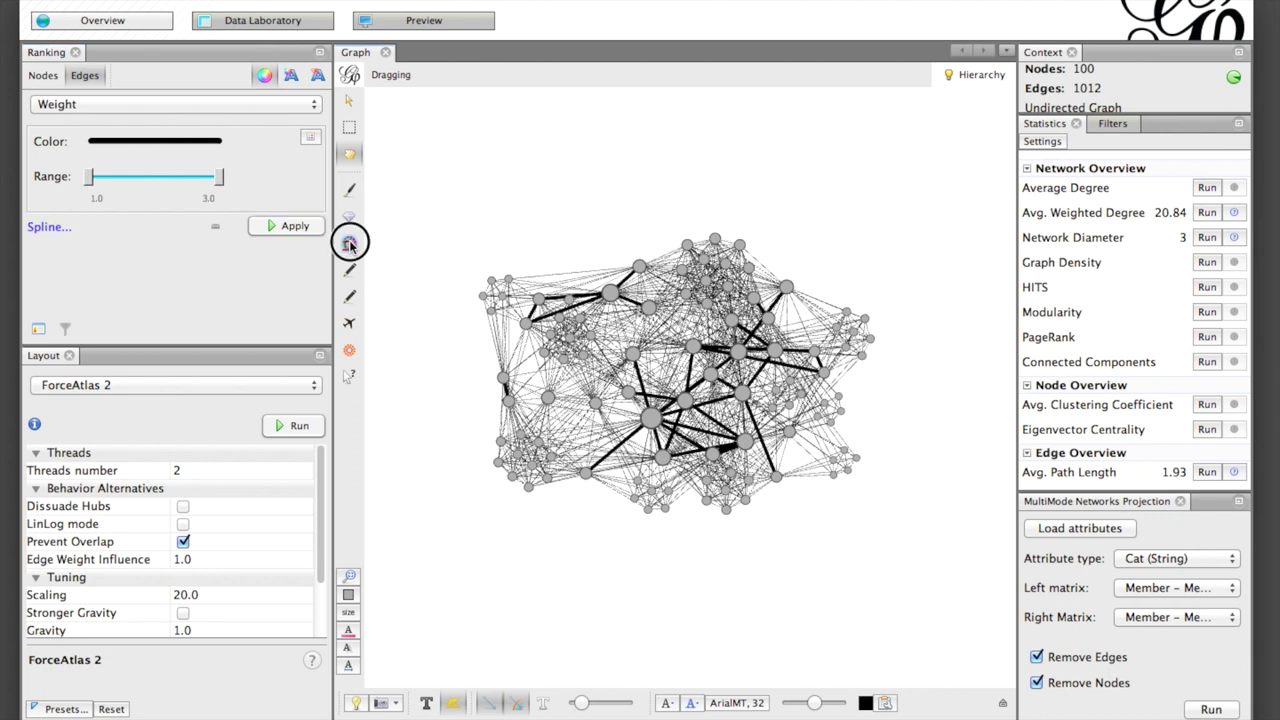
left_click(544, 75)
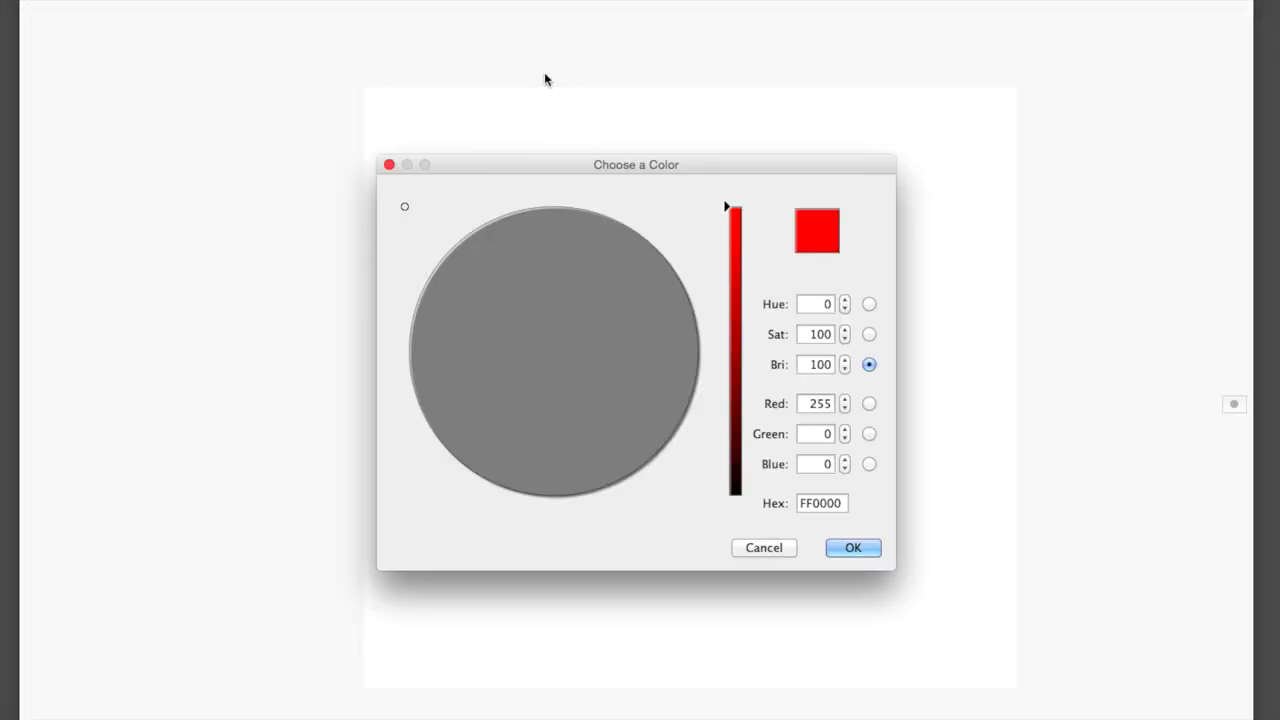
mouse_move(489, 457)
left_mouse_down()
mouse_move(463, 457)
mouse_move(487, 455)
left_mouse_up()
left_click(853, 549)
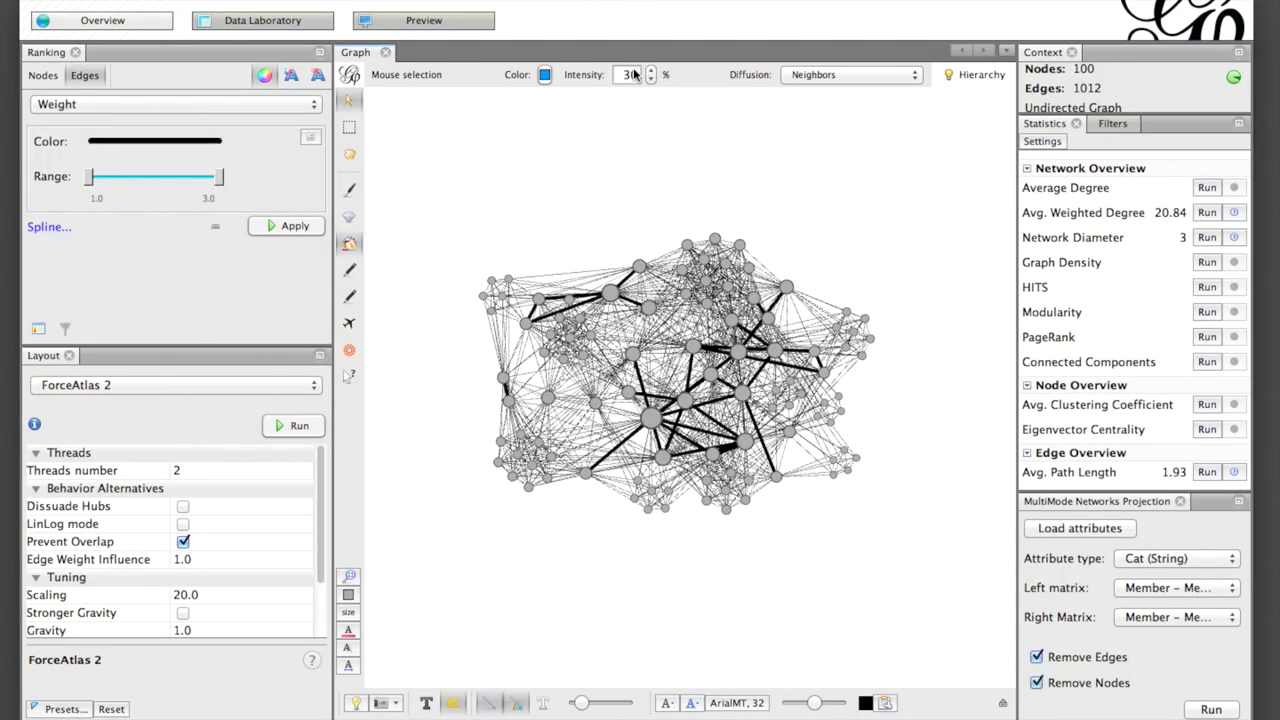
type("100")
left_click(843, 80)
left_click(843, 90)
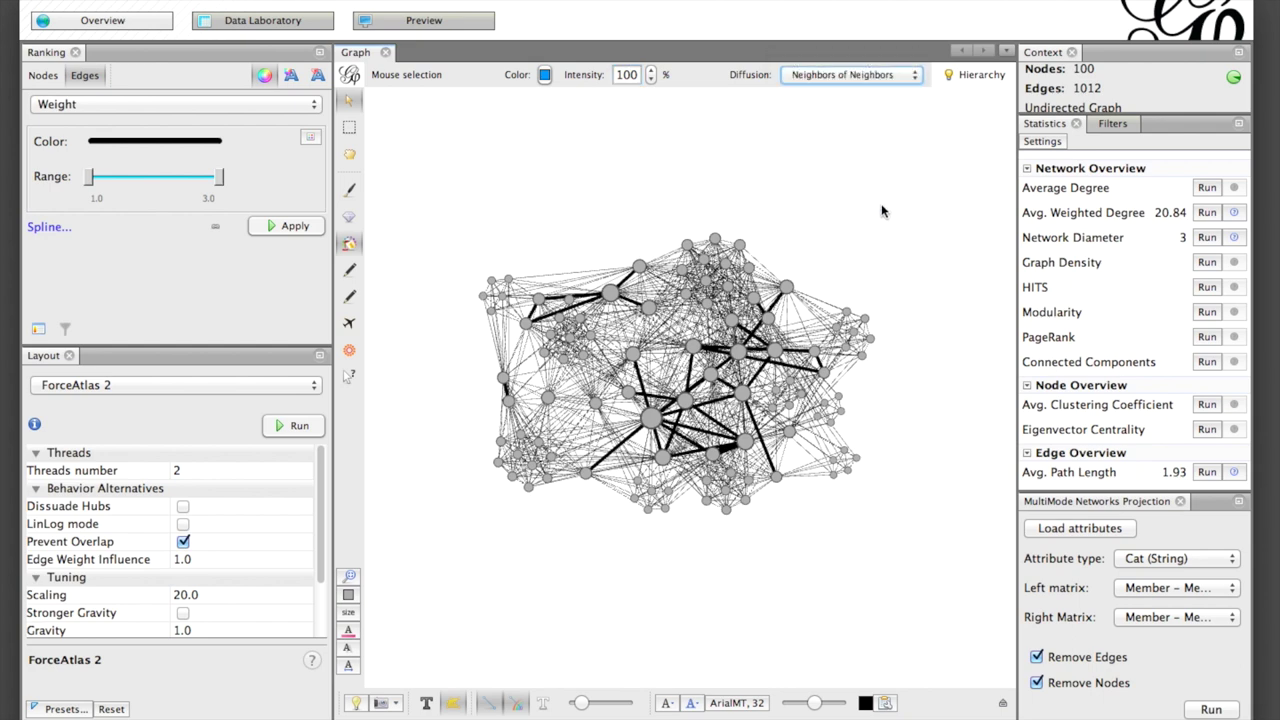
mouse_move(850, 458)
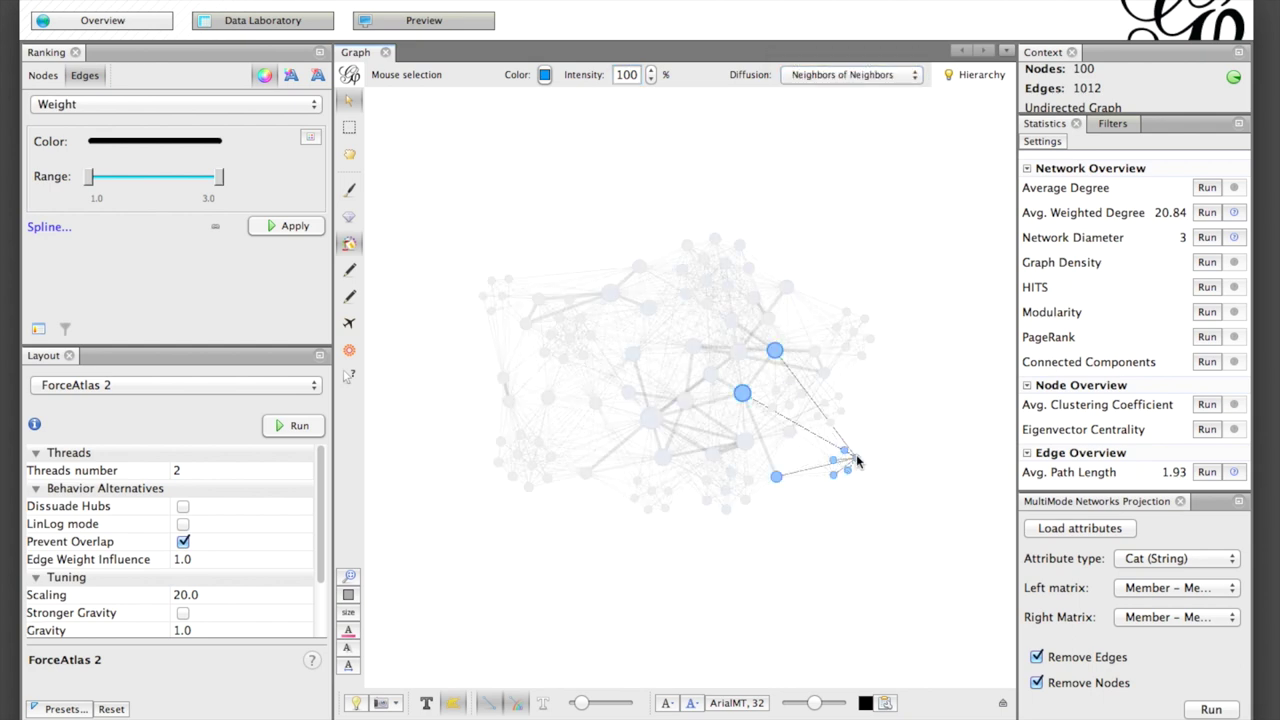
left_click(855, 458)
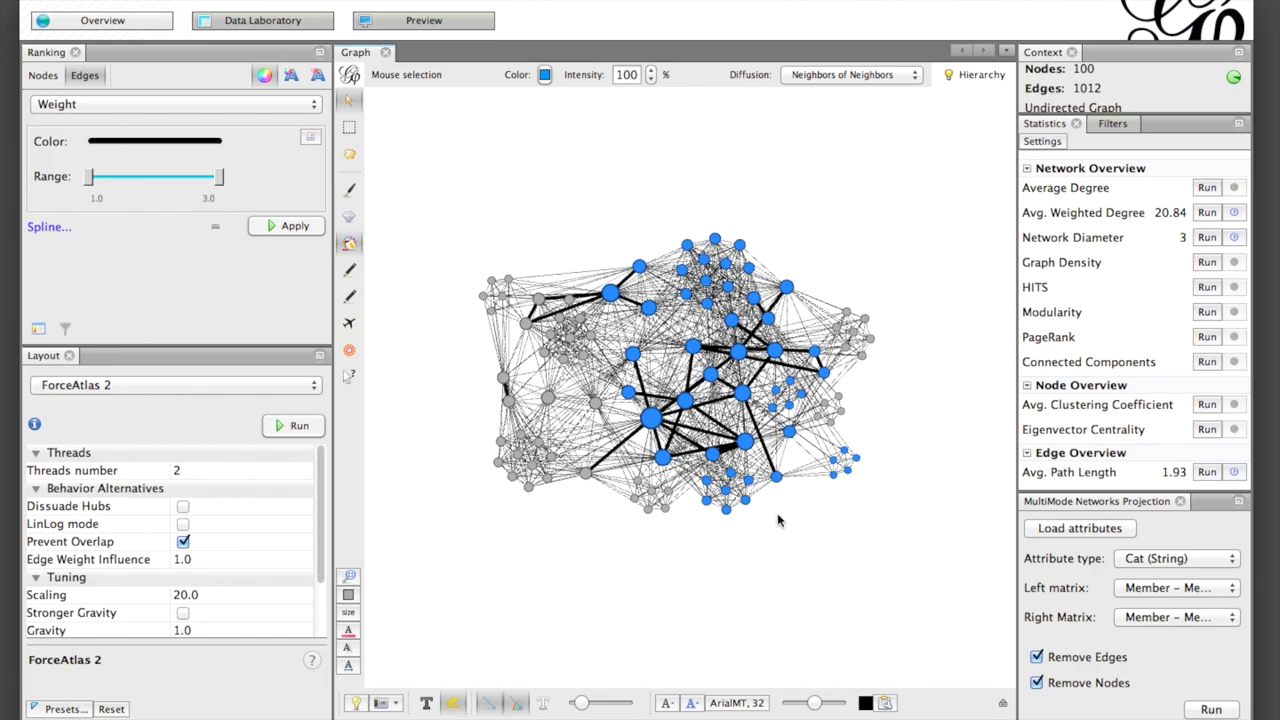
Brush the same outermost lower-right node yellow, with the diffusion limited to Neighbors.
left_click(544, 75)
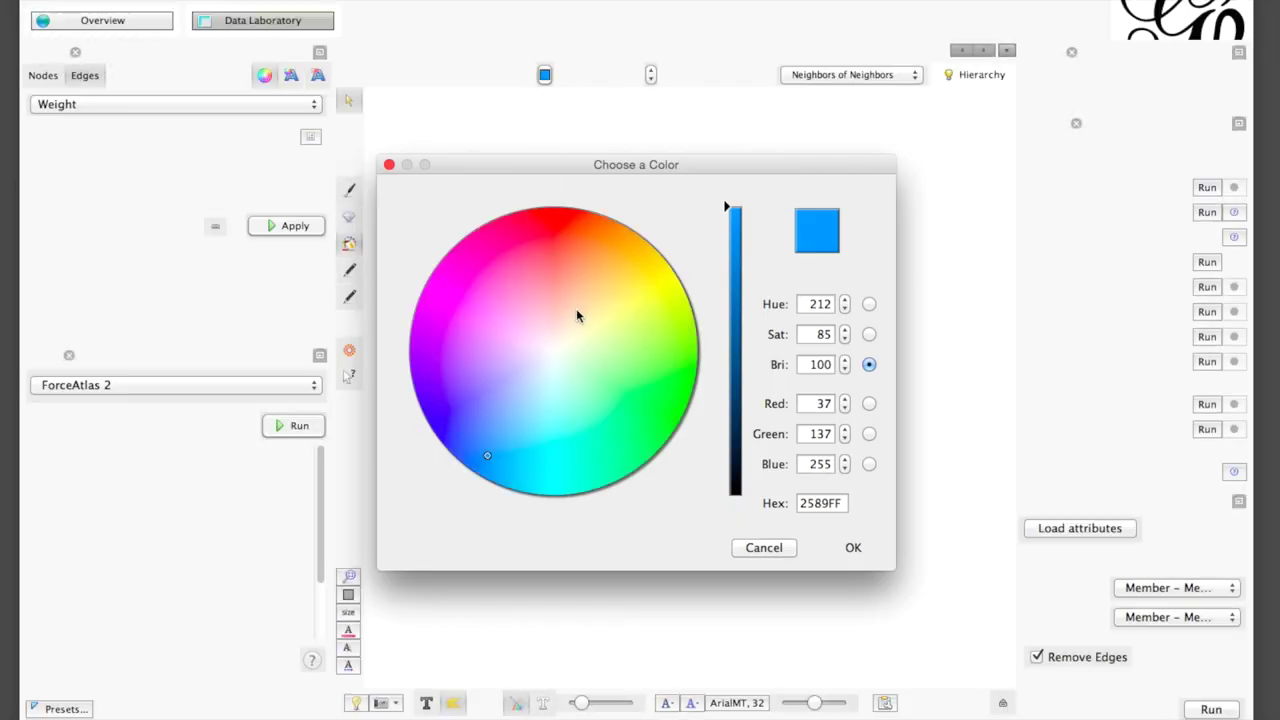
left_click(641, 313)
left_click_drag(666, 303, 684, 277)
left_click(855, 549)
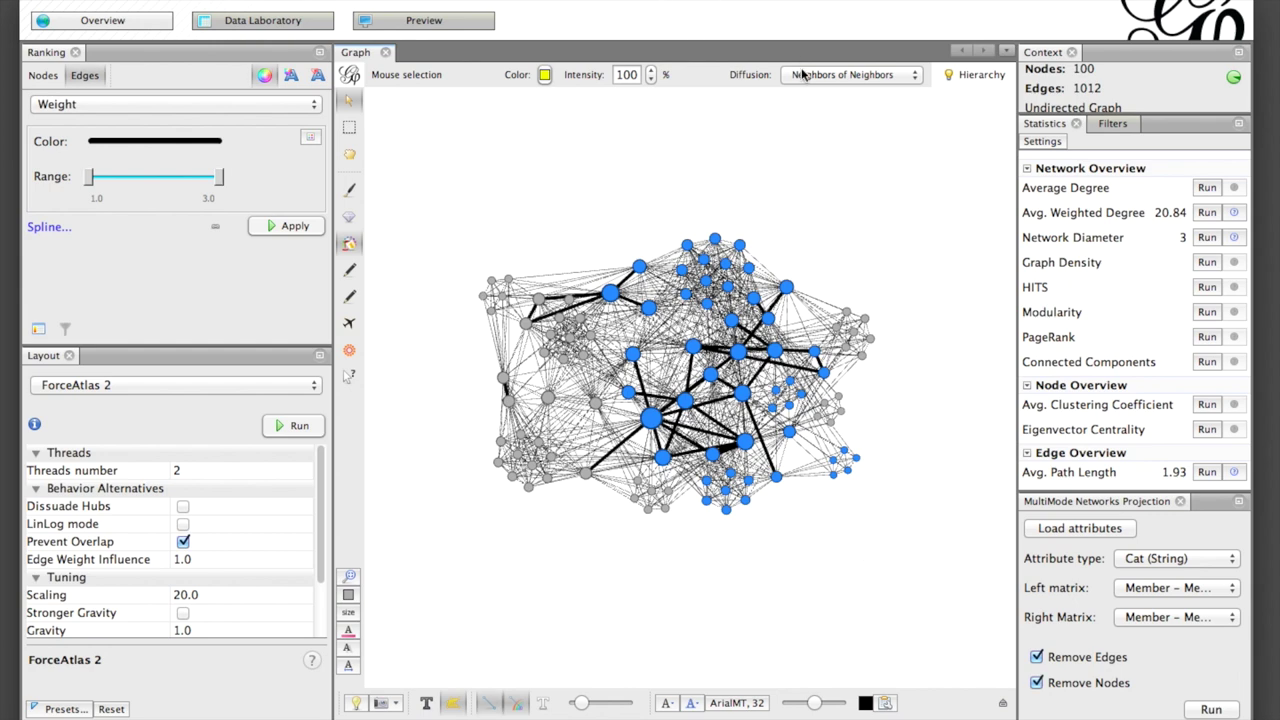
left_click(803, 75)
left_click(814, 60)
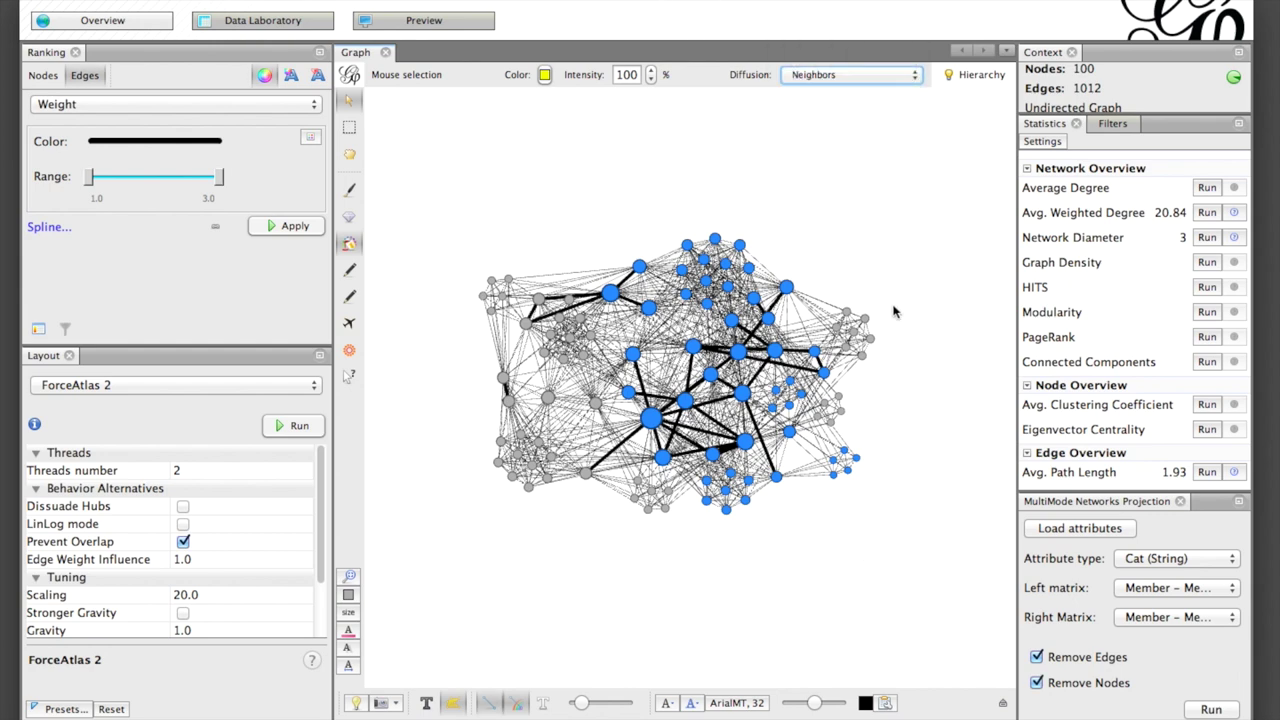
mouse_move(855, 460)
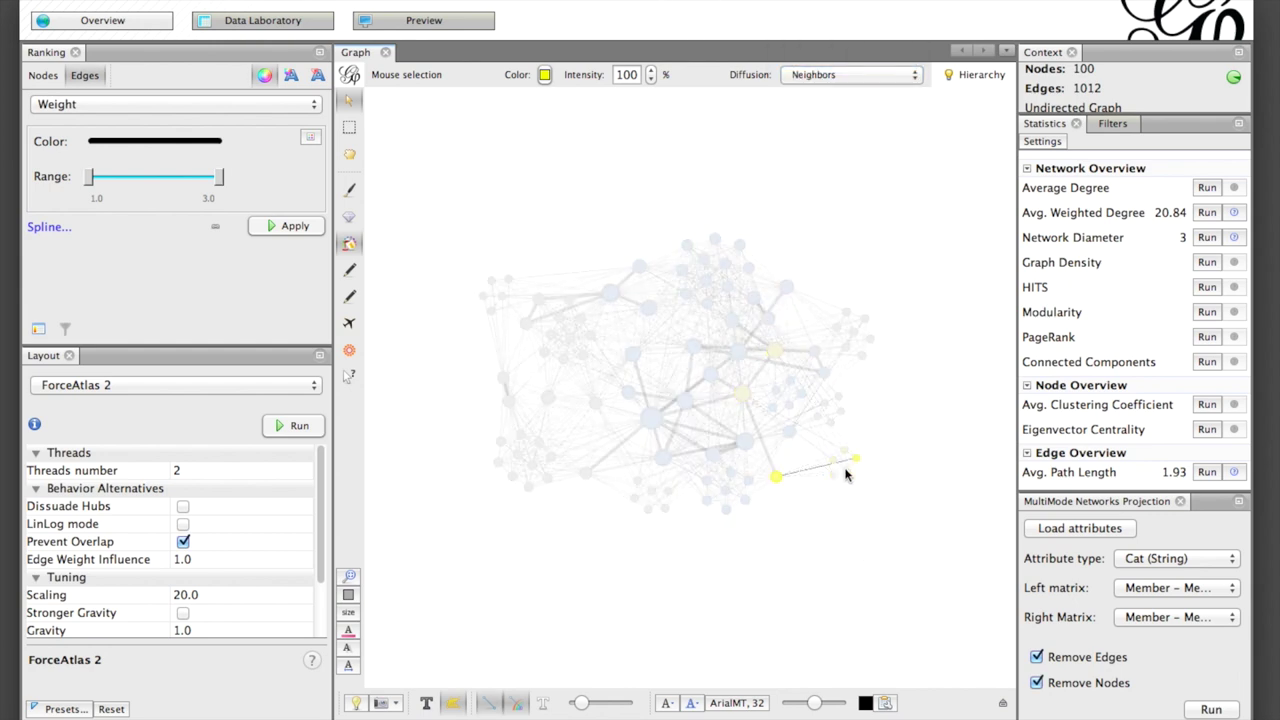
Brush only the outermost node of the small lower-right cluster red, with the diffusion set to None.
left_click(544, 75)
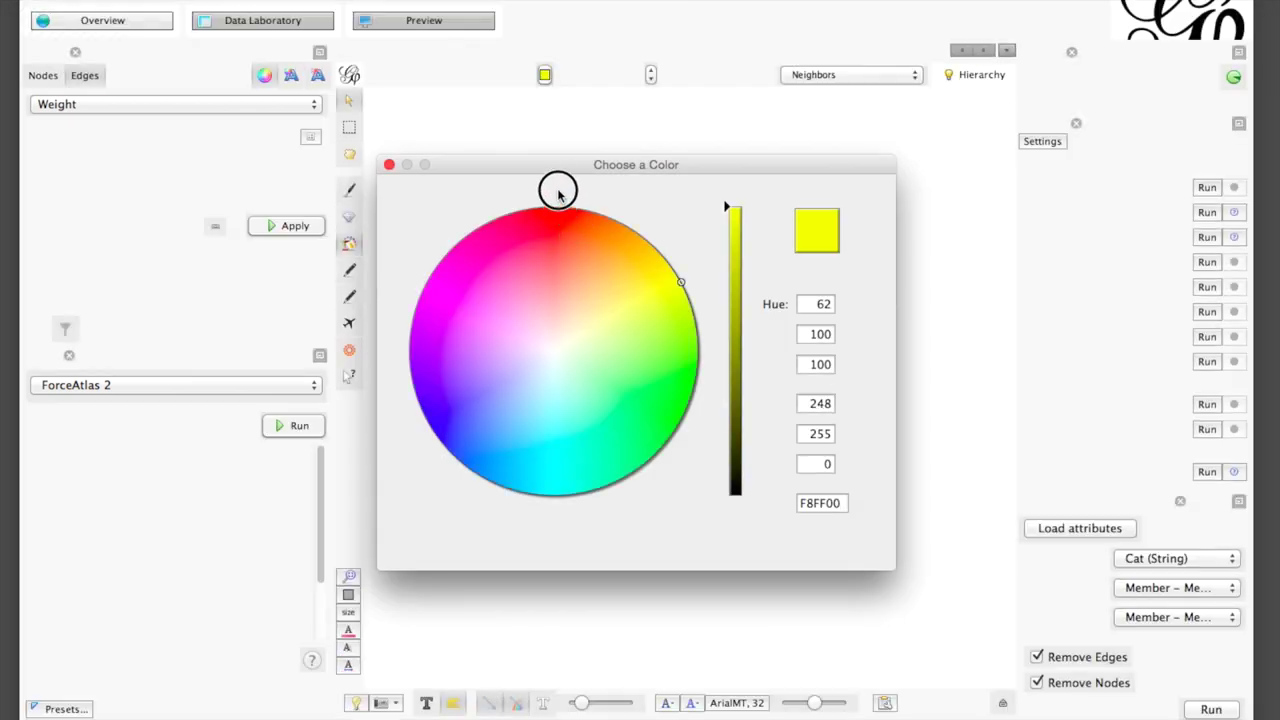
left_click(557, 194)
left_click(849, 546)
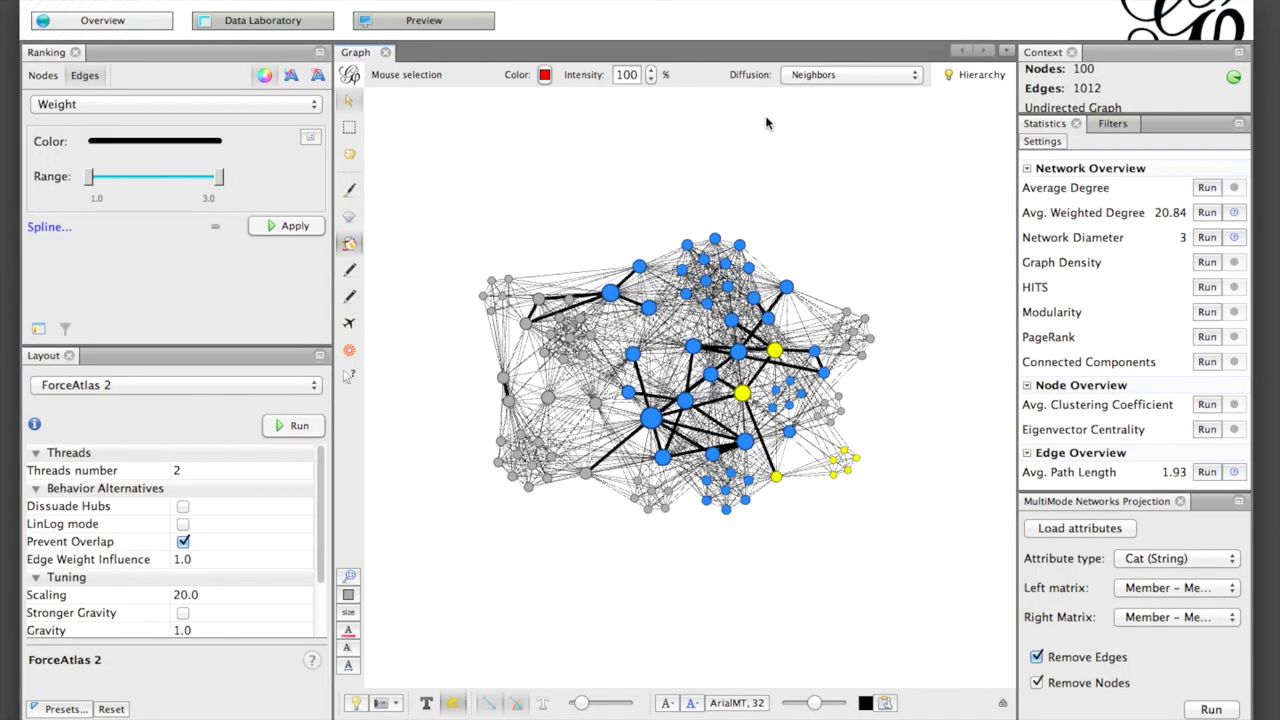
left_click(810, 74)
left_click(812, 62)
left_click(856, 457)
Render the graph in the preview and refresh it with the edge color set to Mixed.
left_click(424, 20)
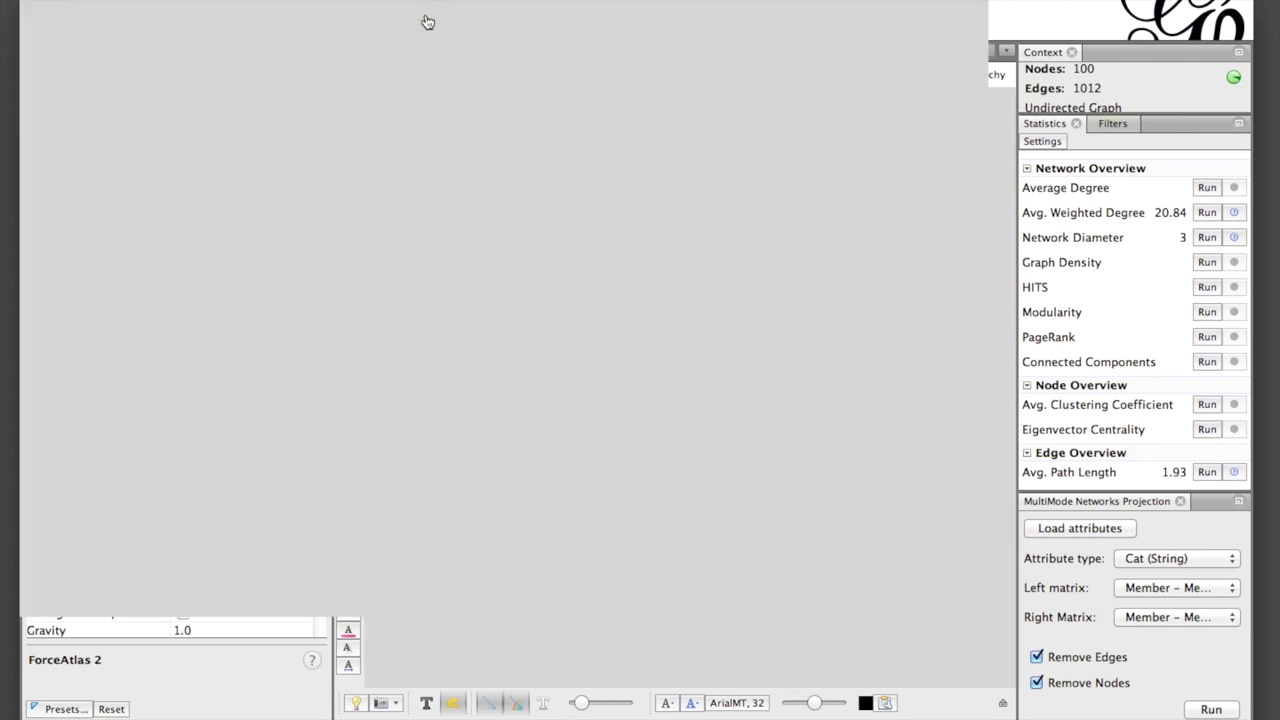
left_click(220, 685)
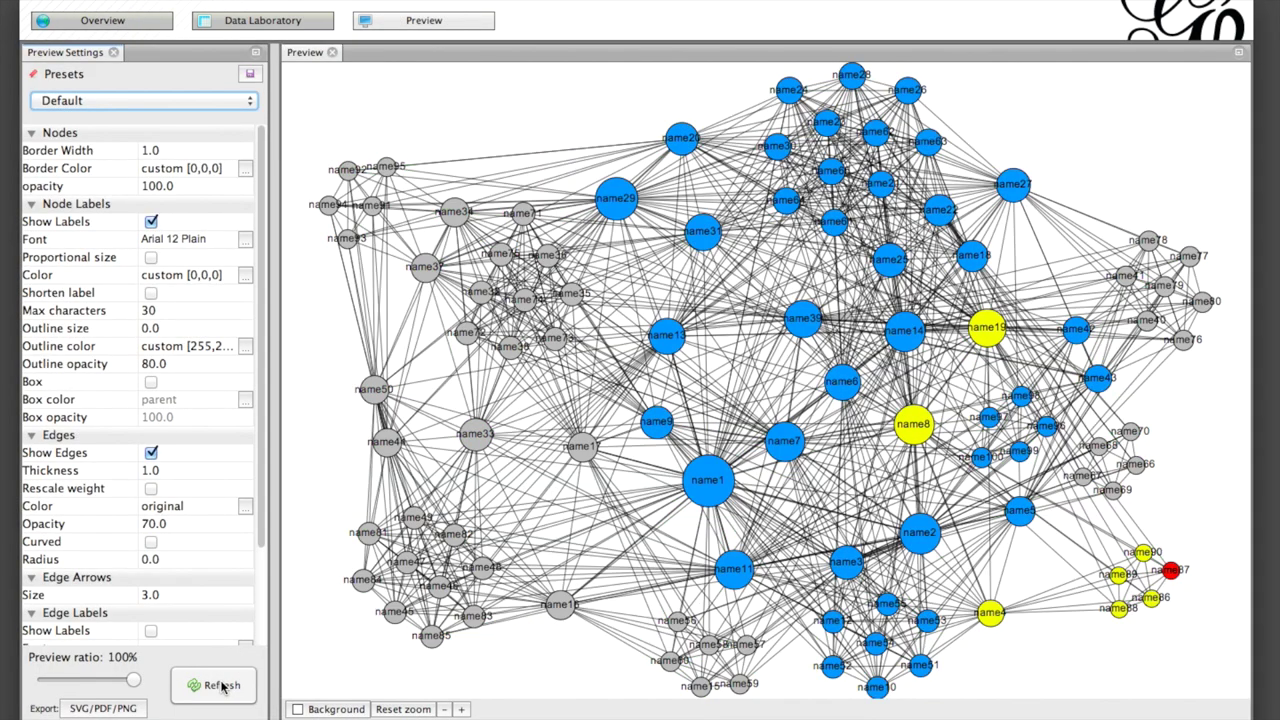
left_click(245, 506)
left_click(456, 347)
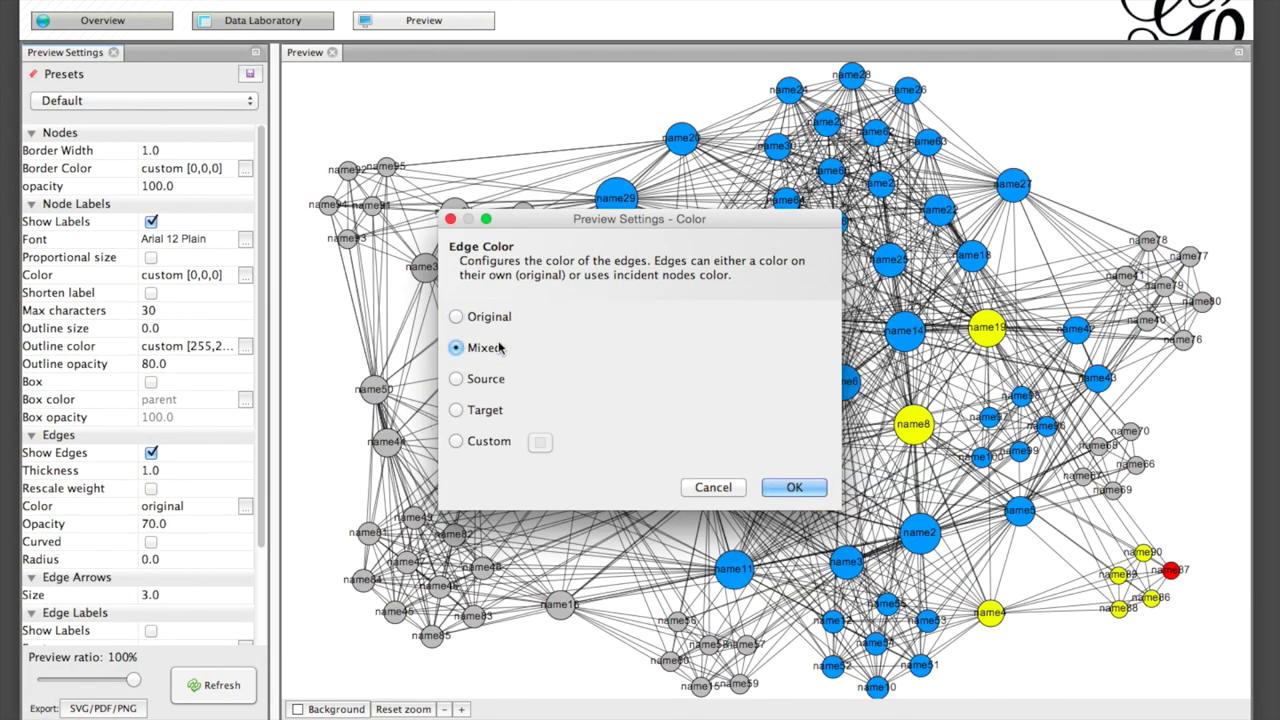
left_click(792, 487)
left_click(206, 685)
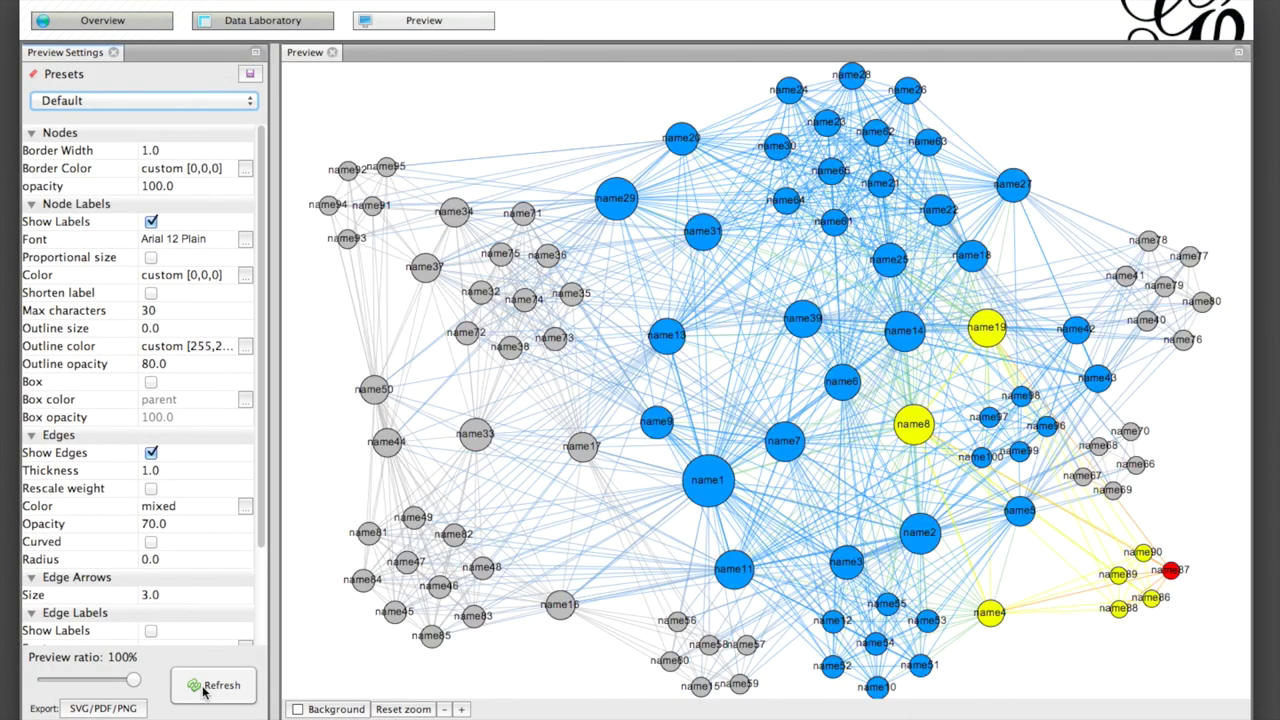
Export the previewed graph as an SVG file named graph3 in the Gephi folder.
left_click(134, 708)
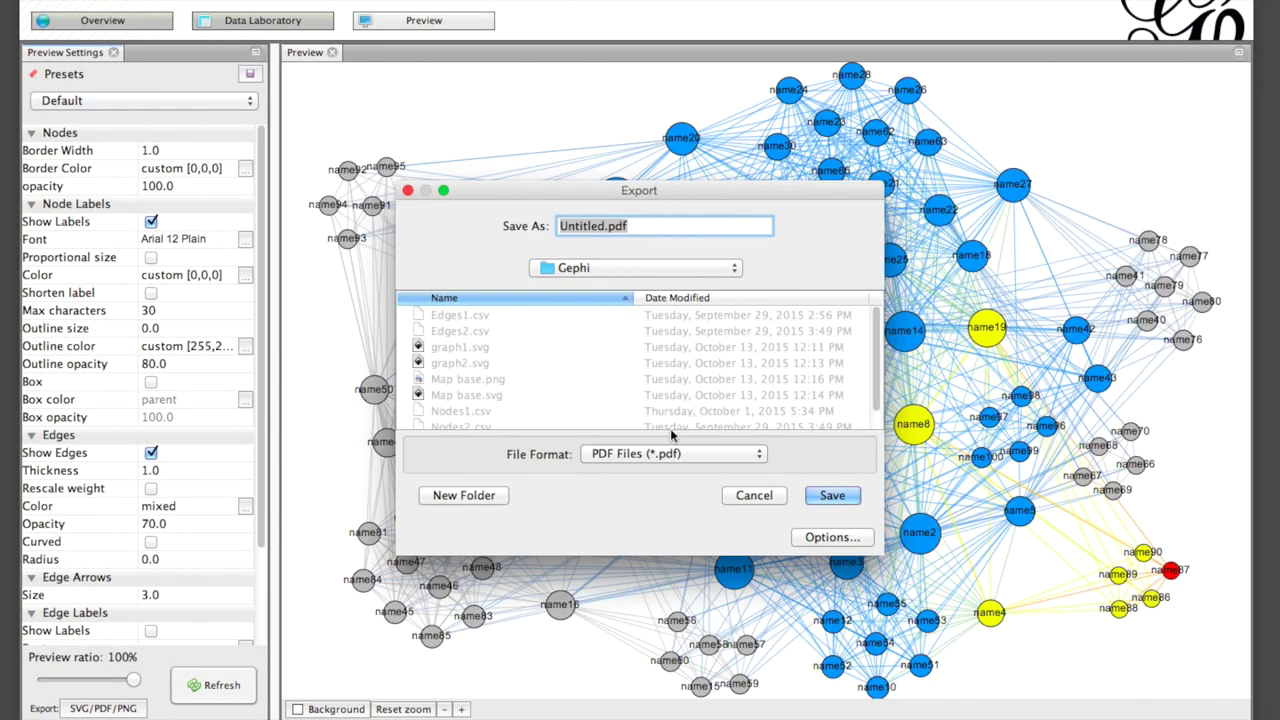
left_click(662, 453)
left_click(663, 486)
double_click(606, 228)
type("graph3")
left_click(824, 497)
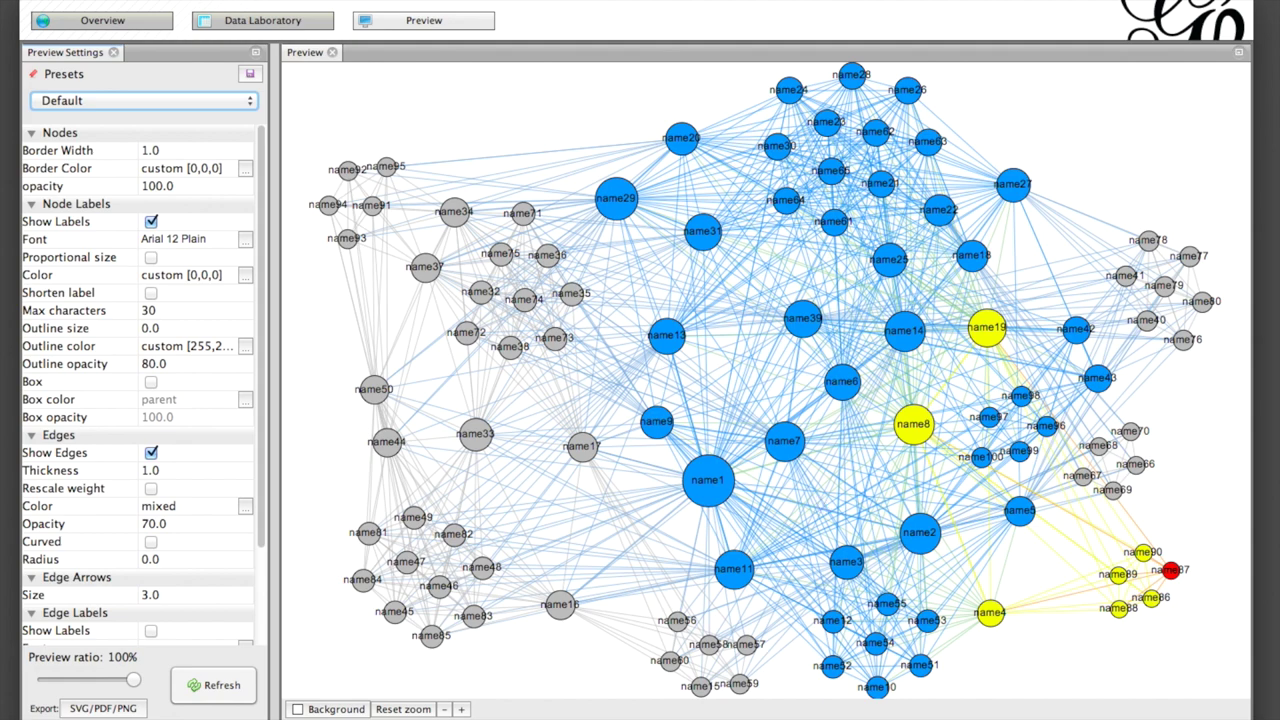
Return to the graph overview and save the project as project2 in the Gephi folder on the Desktop.
left_click(88, 24)
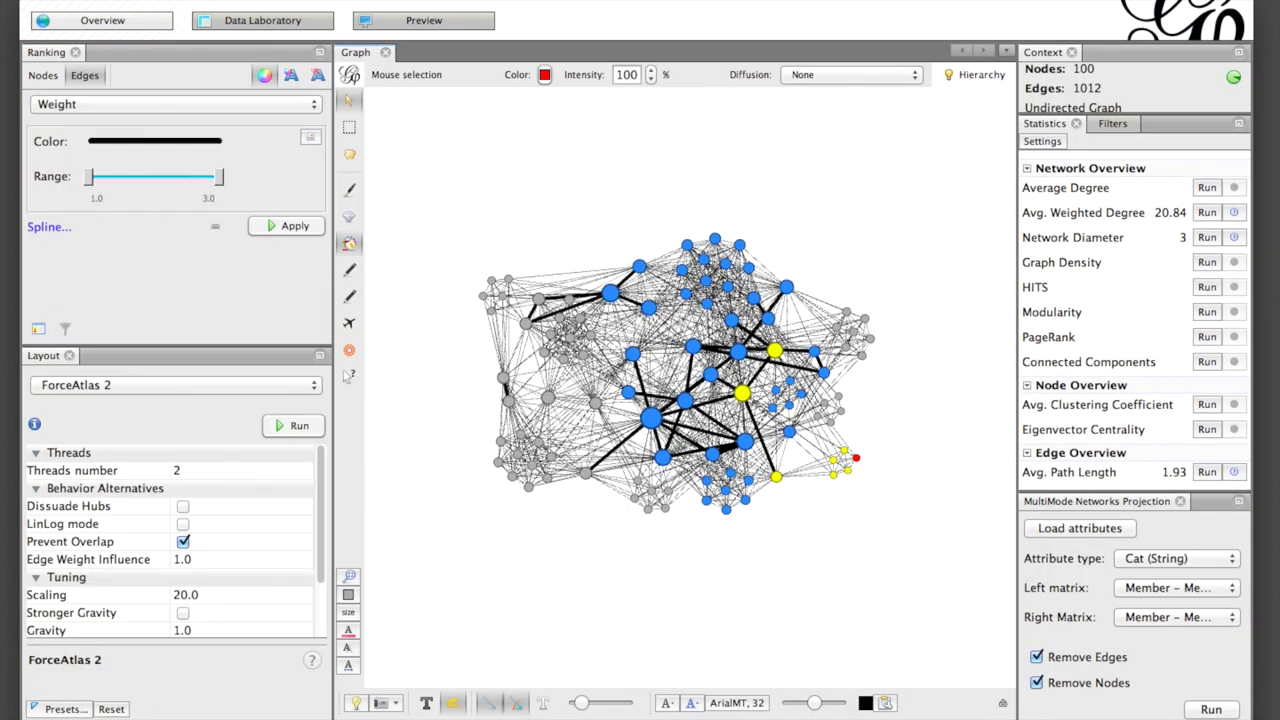
left_click(110, 2)
left_click(140, 141)
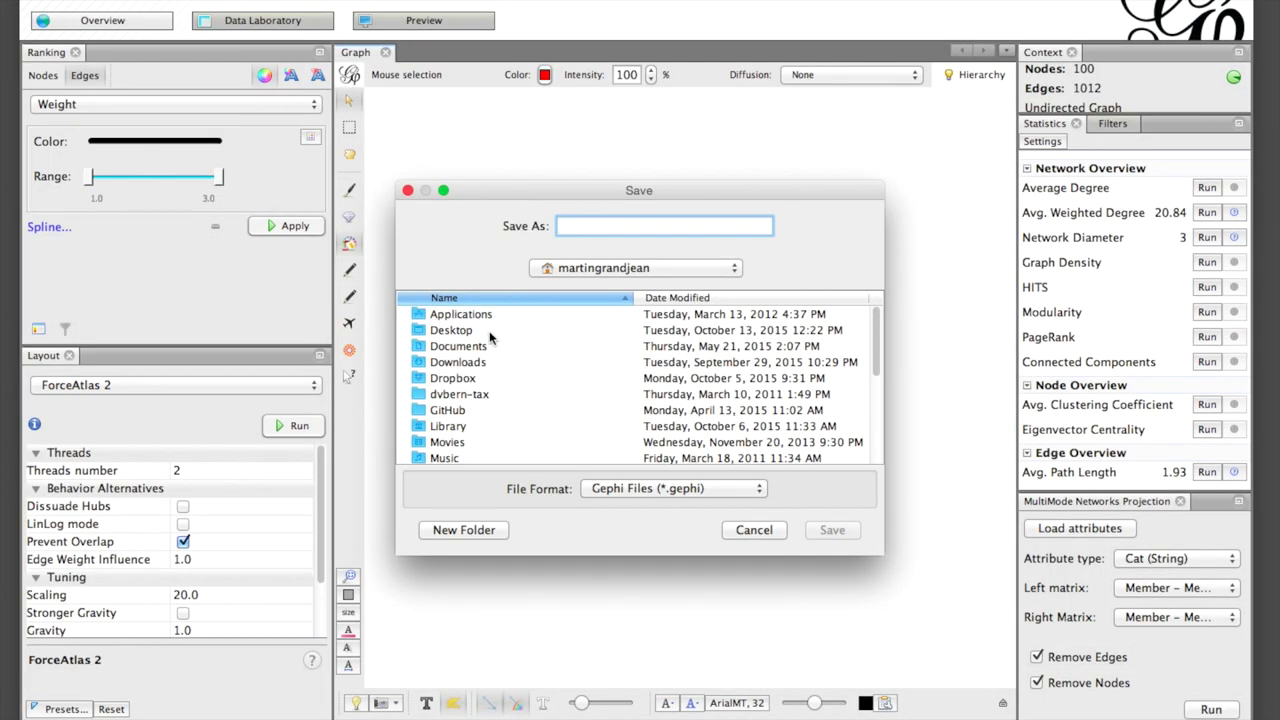
double_click(470, 331)
double_click(449, 346)
left_click(620, 225)
type("Project2")
left_click(827, 531)
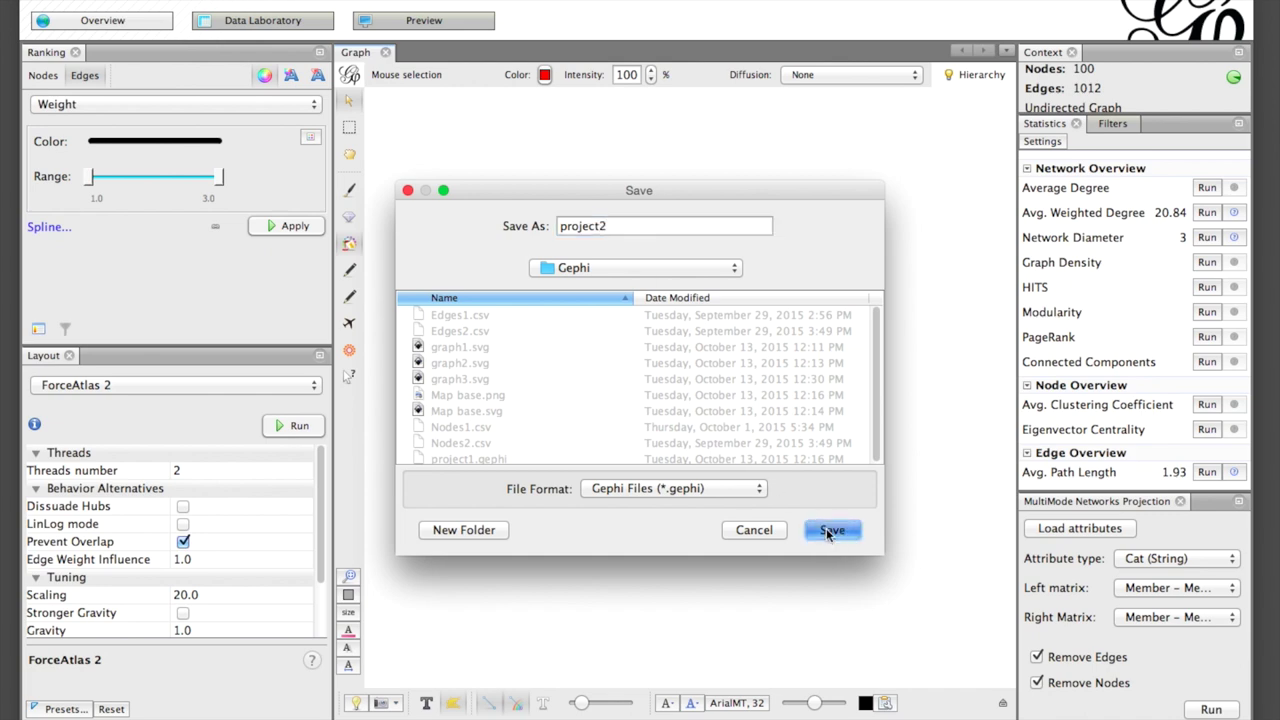